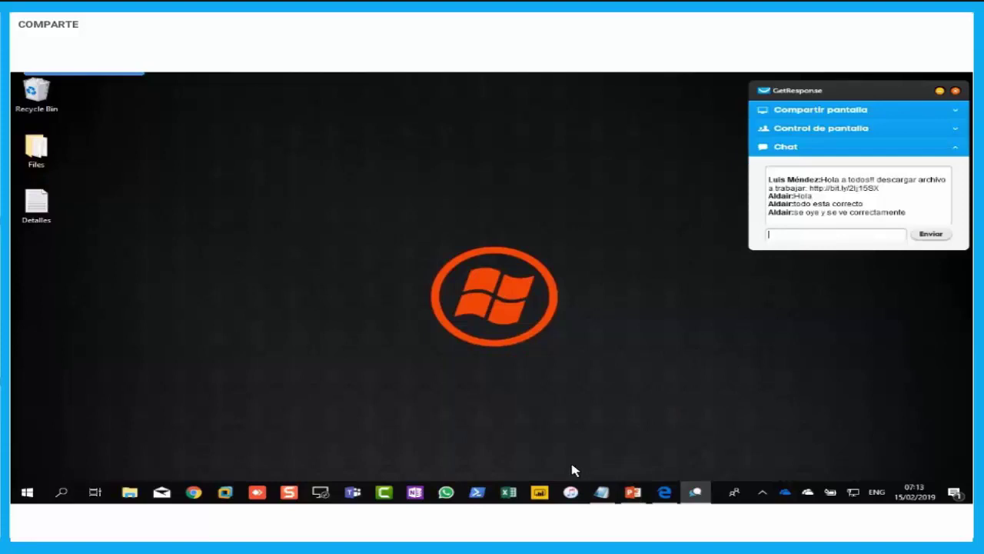
# Step: Open the workbook "Sea efectivo en sus Analisis con las herramientas de MS Excel - 15/02/2019" and move the GetResponse panel off its title bar
pyautogui.rightClick(510, 496)
pyautogui.click(512, 226)
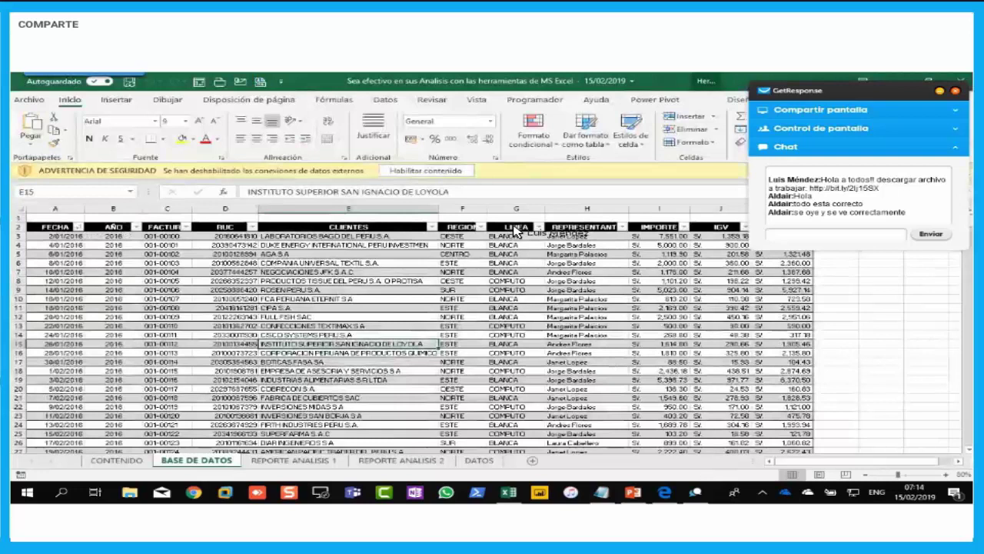
pyautogui.moveTo(879, 92); pyautogui.dragTo(890, 233)
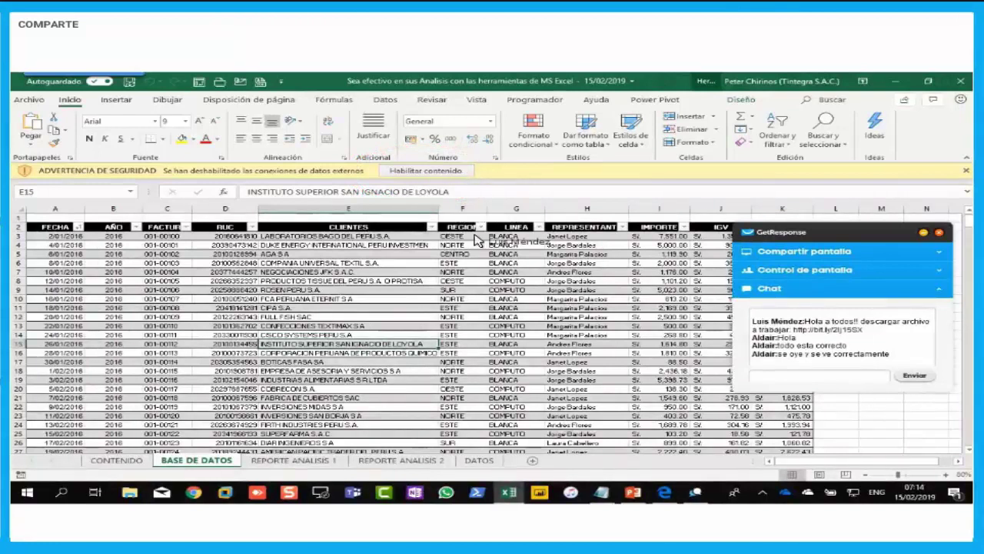
# Step: Enable the workbook's external data connections and accept it as a trusted document
pyautogui.click(433, 172)
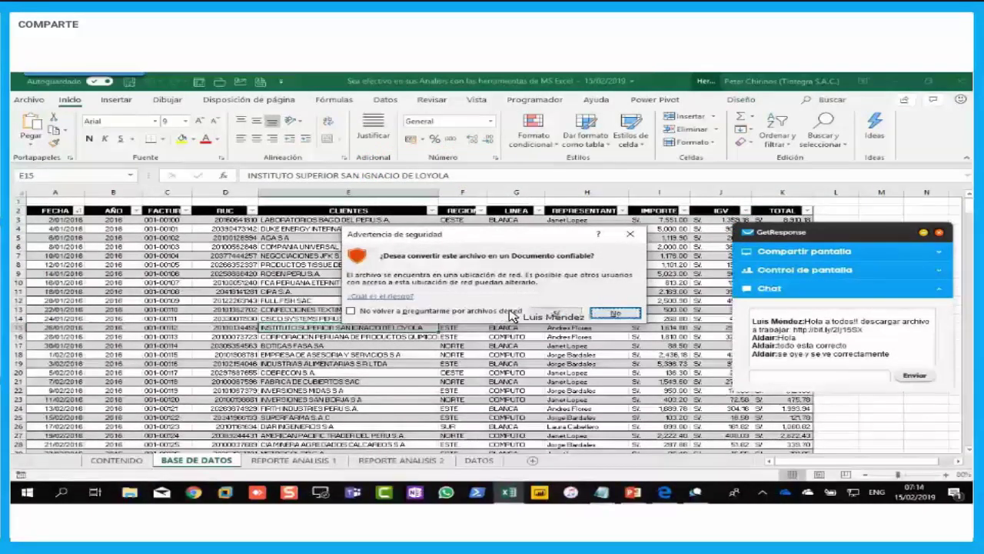
pyautogui.click(542, 314)
pyautogui.click(461, 312)
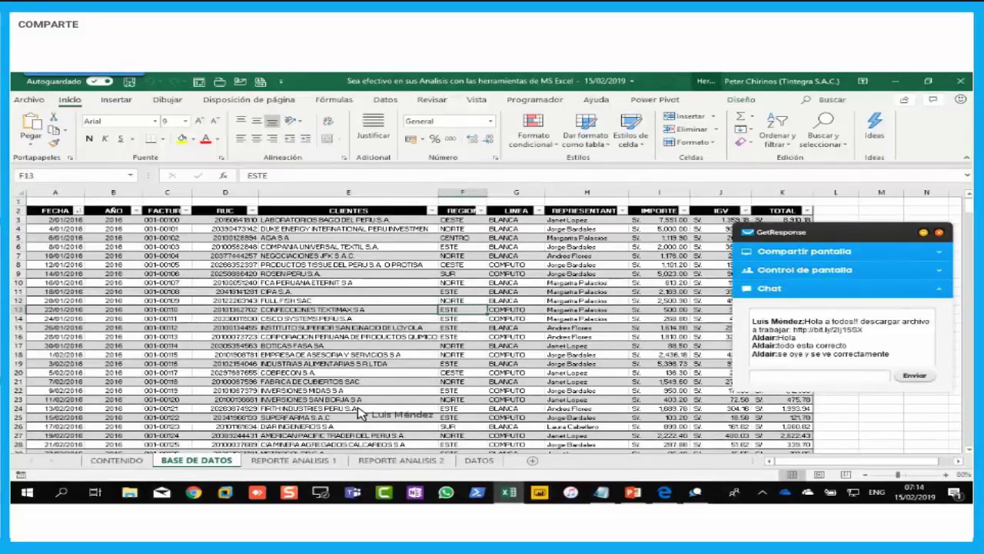
# Step: Check the REPORTE ANALISIS 1 sheet, return to BASE DE DATOS and move the GetResponse panel clear of the table
pyautogui.click(318, 460)
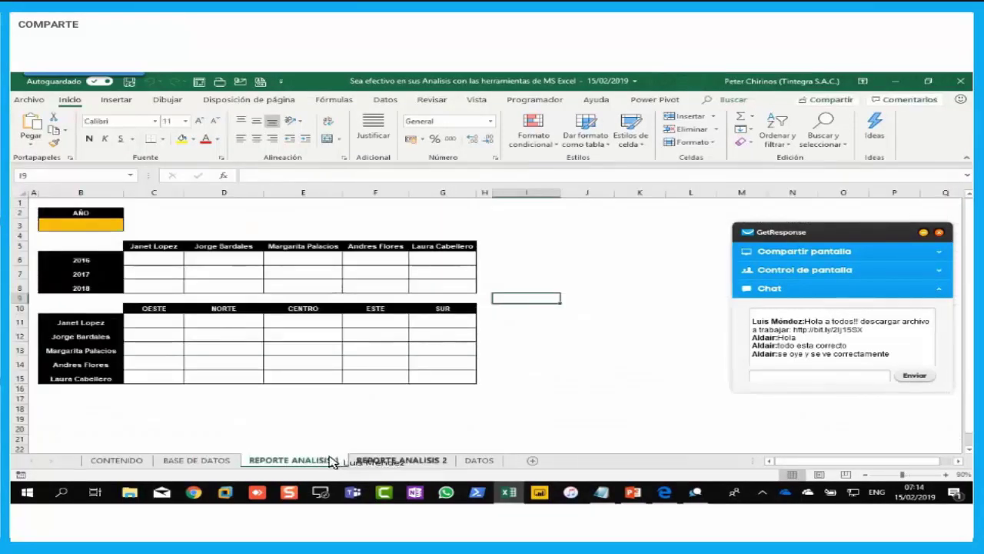
pyautogui.click(216, 460)
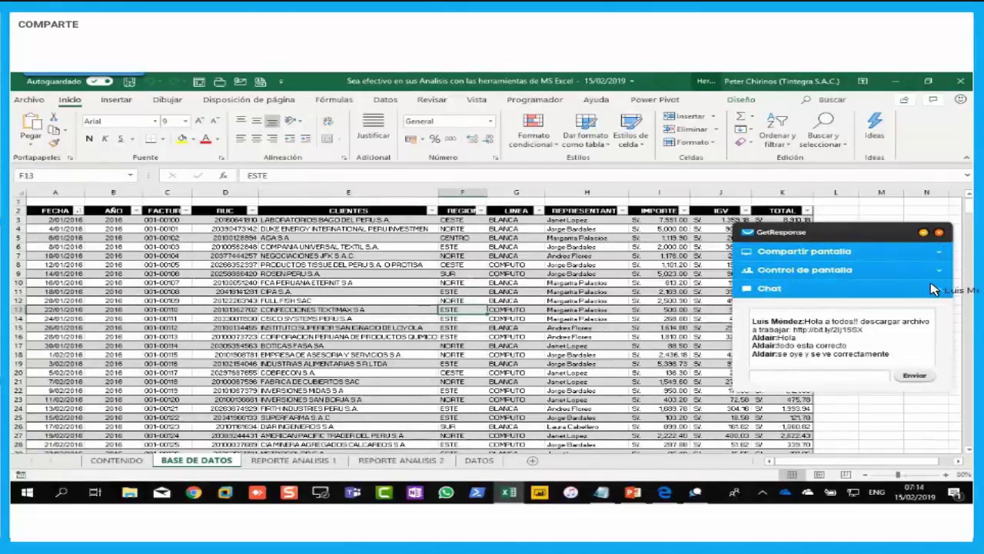
pyautogui.moveTo(880, 234); pyautogui.dragTo(886, 105)
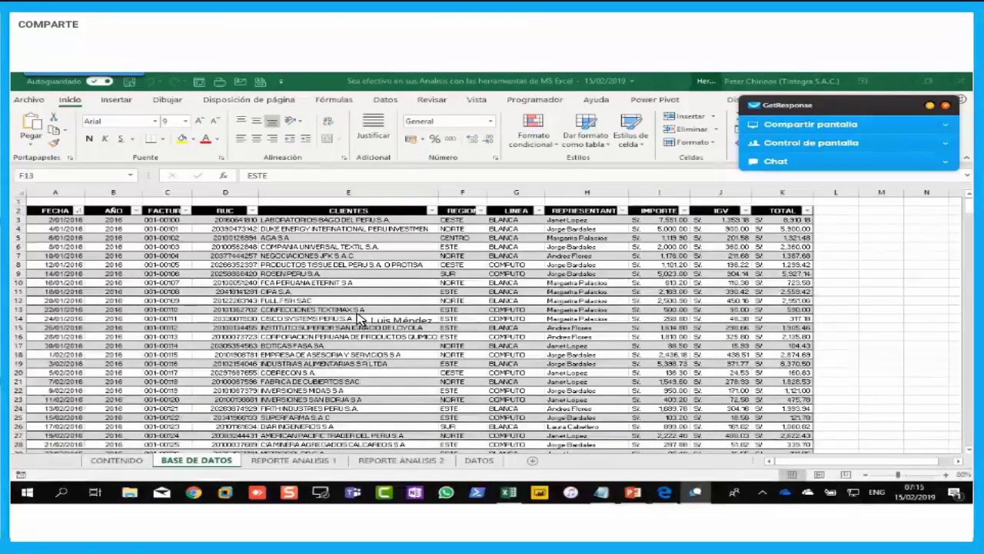
# Step: Look through the REPORTE ANALISIS 1, REPORTE ANALISIS 2 and DATOS sheets, ending on REPORTE ANALISIS 1
pyautogui.click(288, 462)
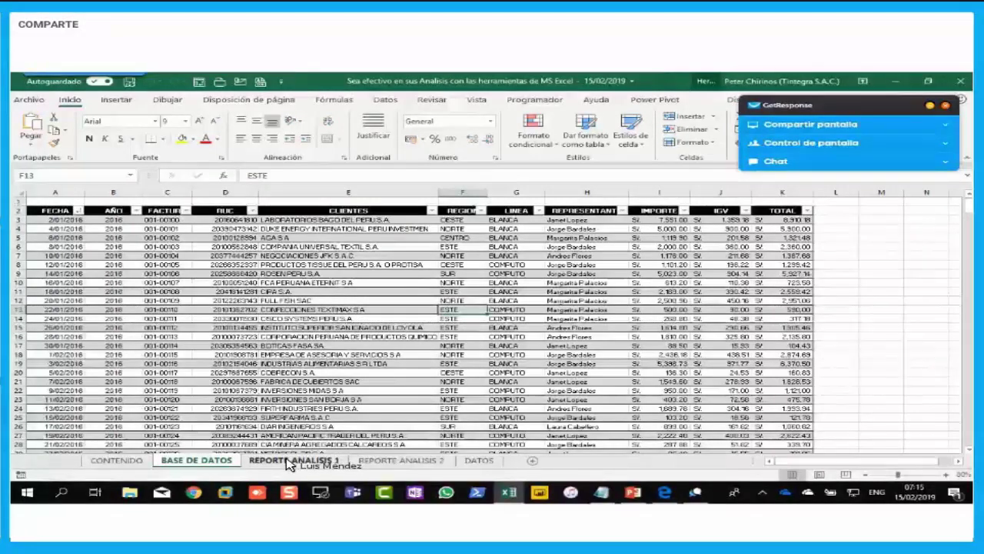
pyautogui.click(289, 462)
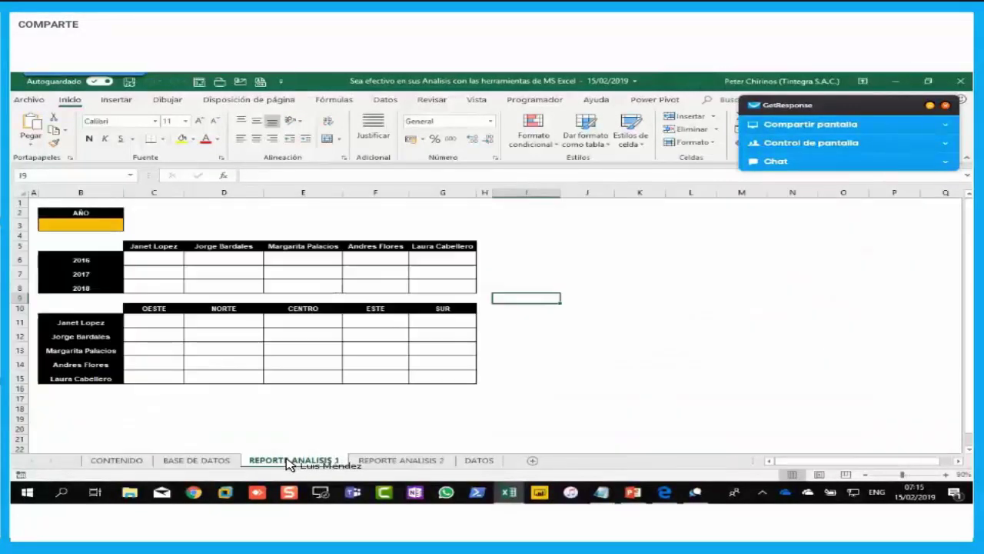
pyautogui.click(426, 461)
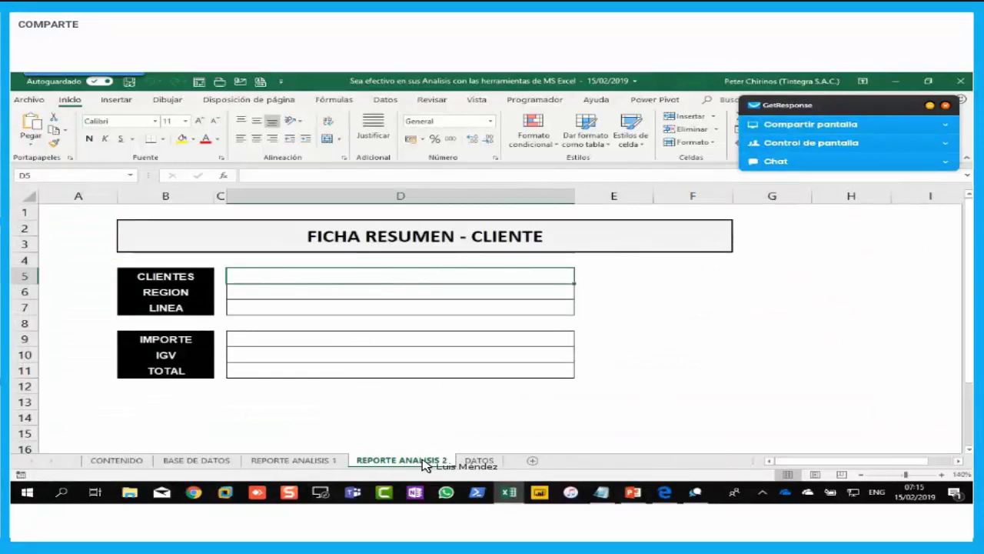
pyautogui.click(480, 461)
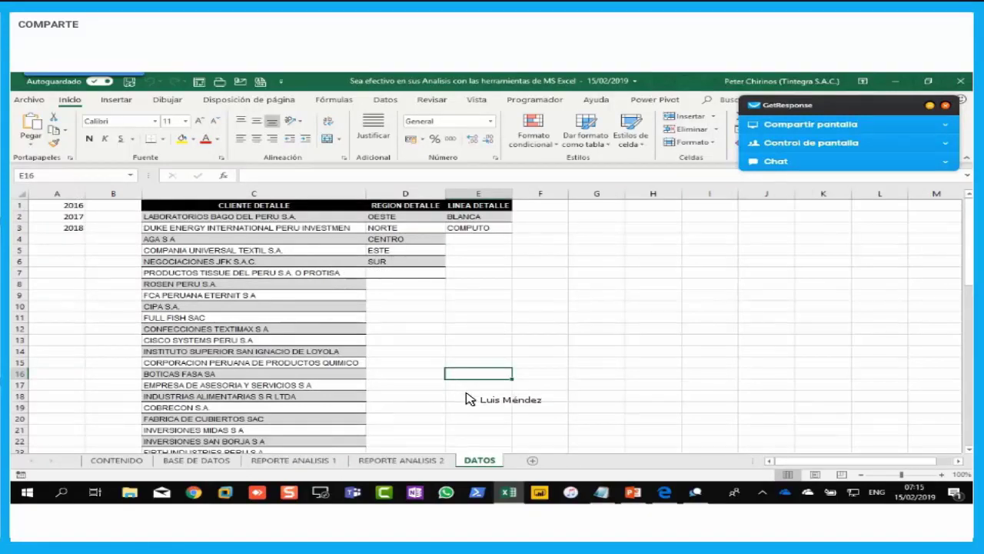
pyautogui.click(293, 461)
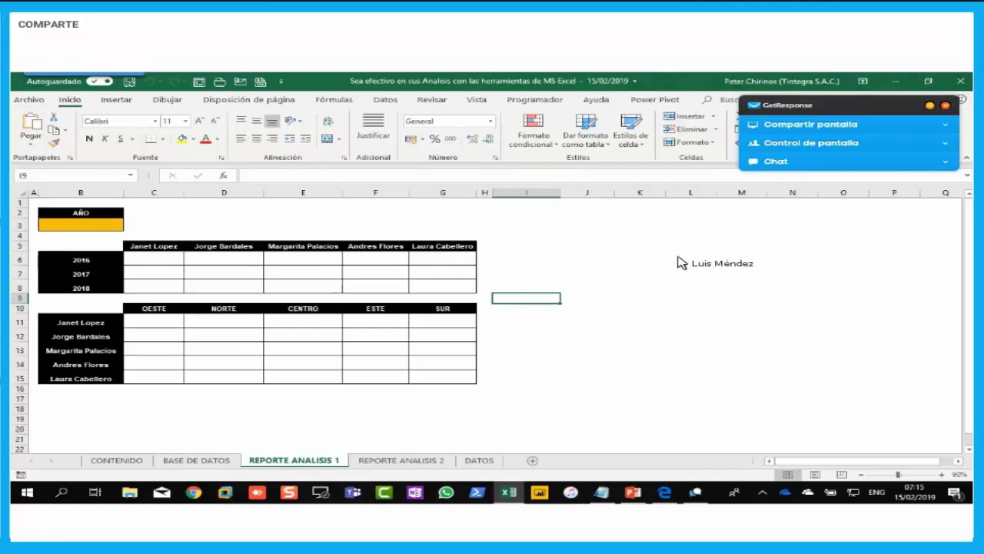
pyautogui.click(526, 260)
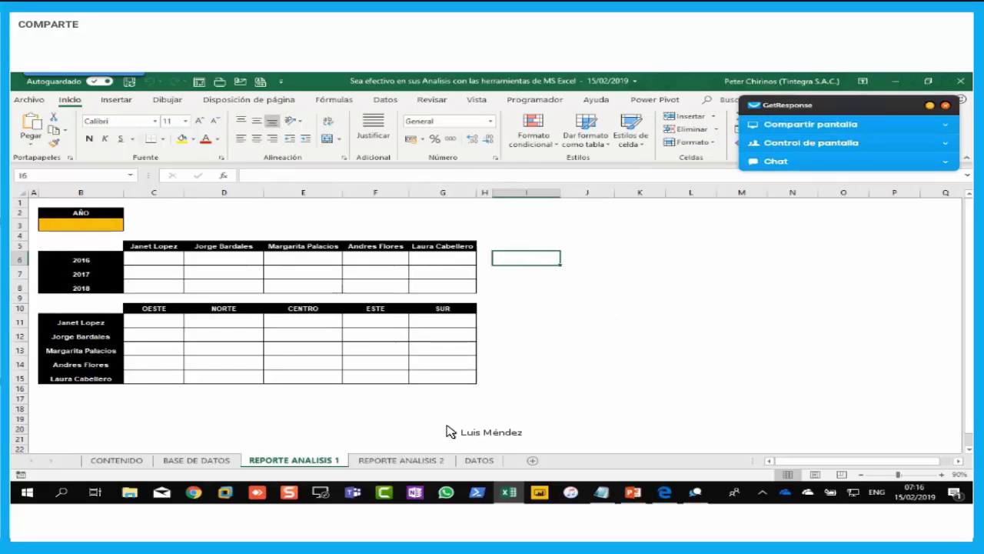
# Step: Examine the year list in column A of DATOS and the AÑO column throughout the BASE DE DATOS records
pyautogui.click(396, 462)
pyautogui.click(478, 462)
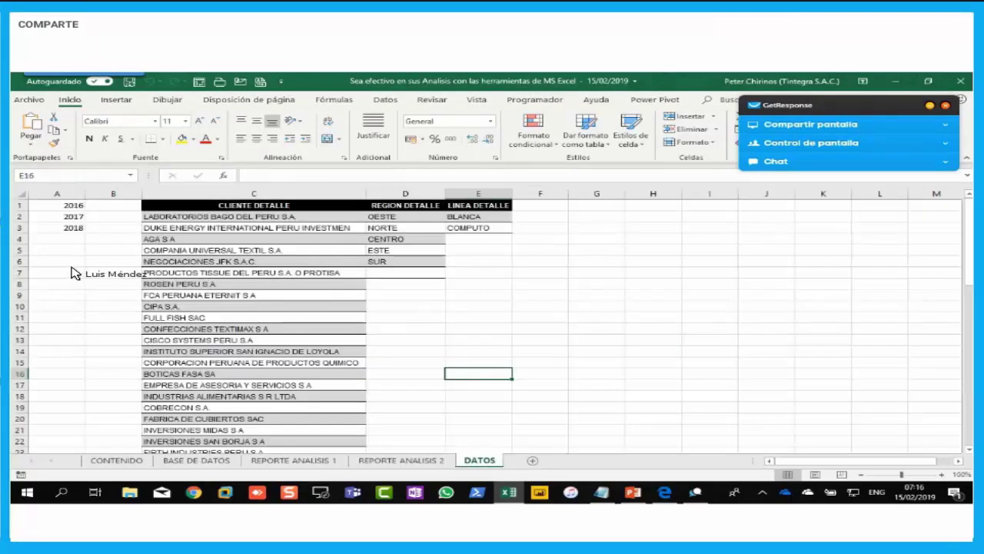
pyautogui.click(72, 196)
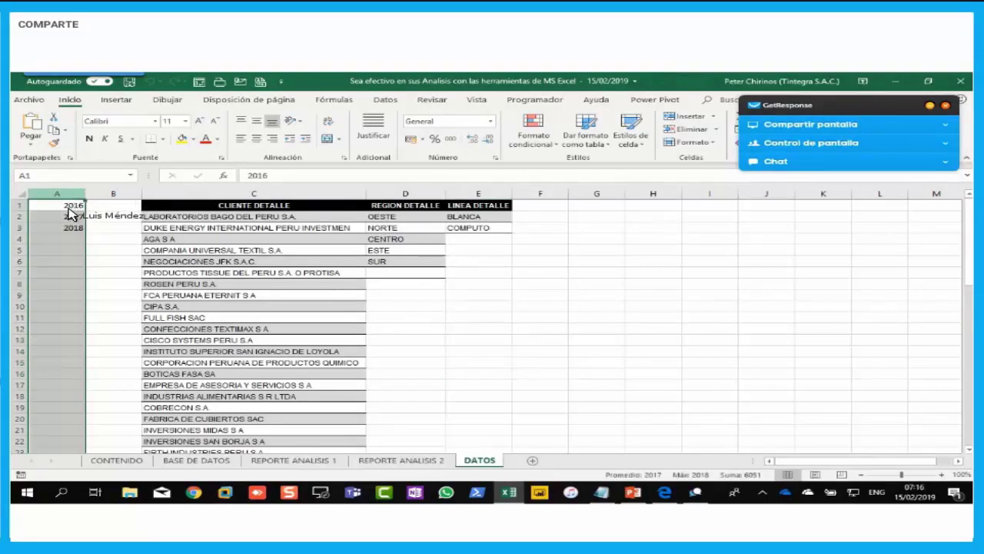
pyautogui.click(68, 208)
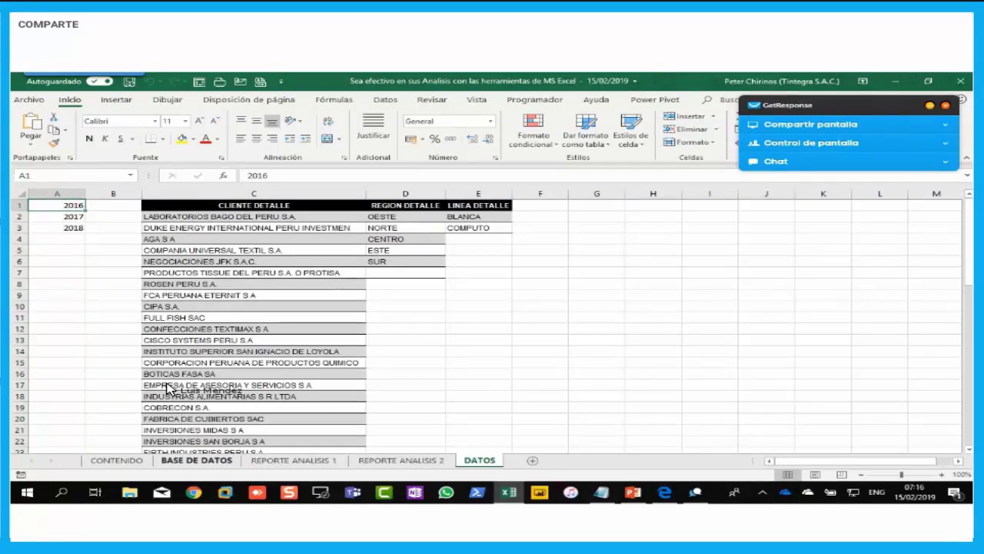
pyautogui.click(196, 459)
pyautogui.scroll(-20, 167, 385)
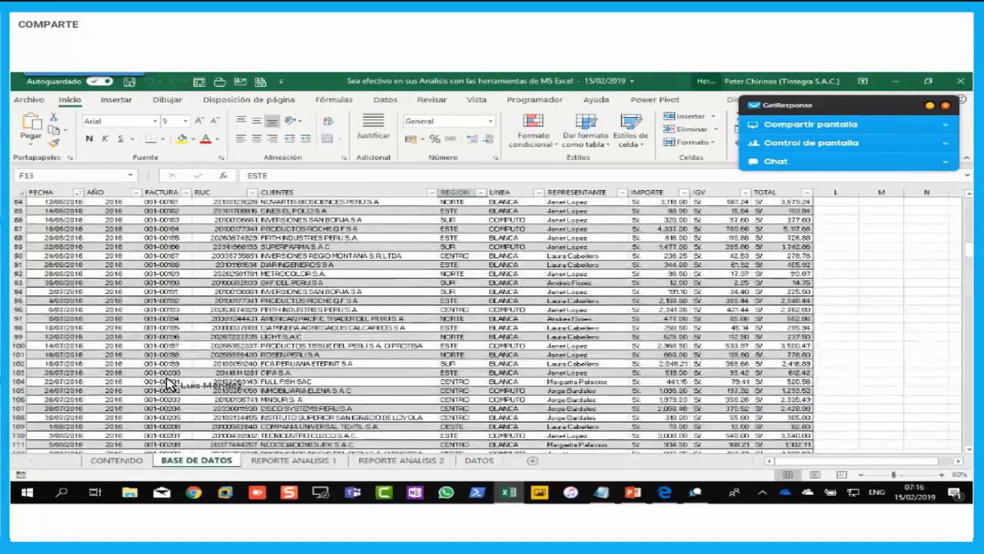
pyautogui.scroll(-4, 167, 383)
pyautogui.scroll(-20, 169, 385)
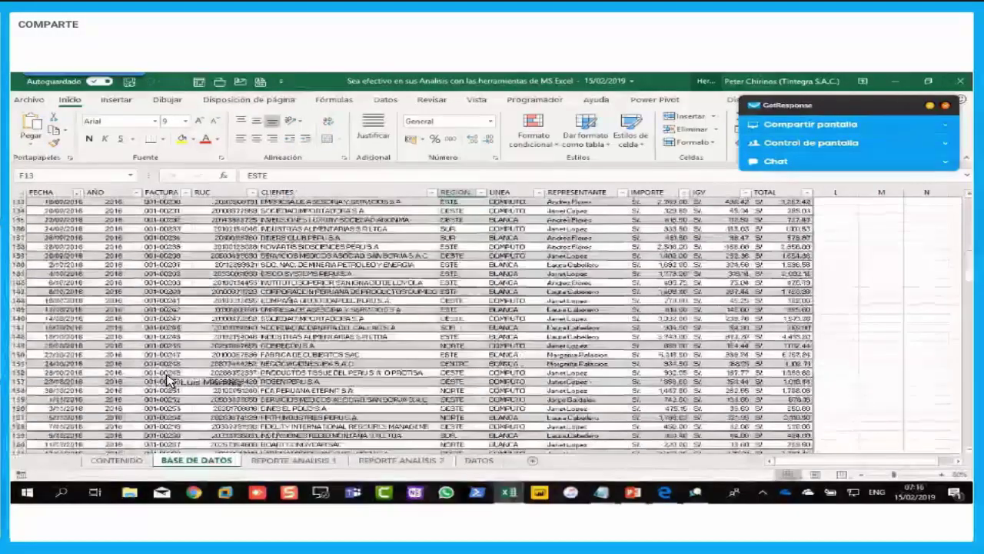
pyautogui.scroll(-10, 170, 391)
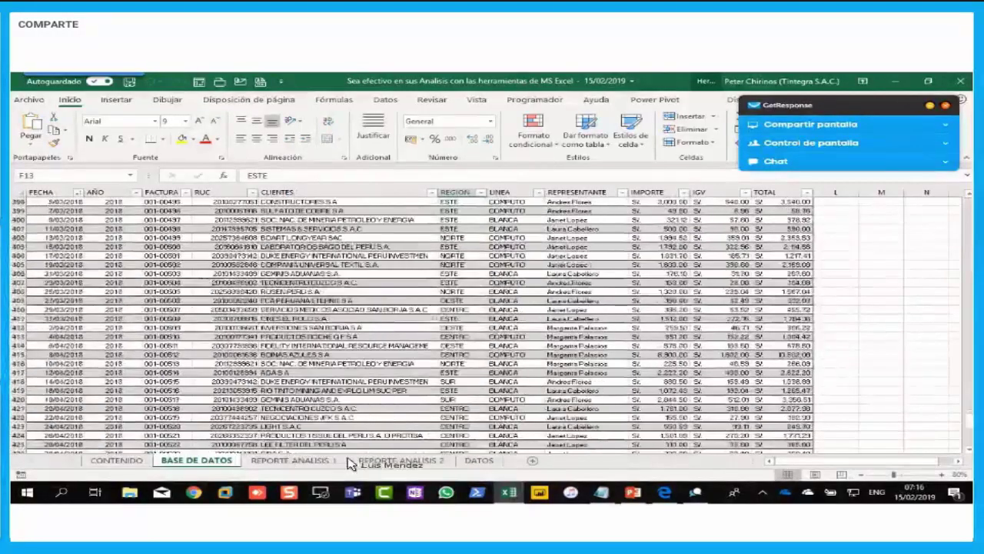
# Step: Review the AÑO cell B3 and the region table C11:G15 in REPORTE ANALISIS 1, with a glance at DATOS
pyautogui.click(323, 461)
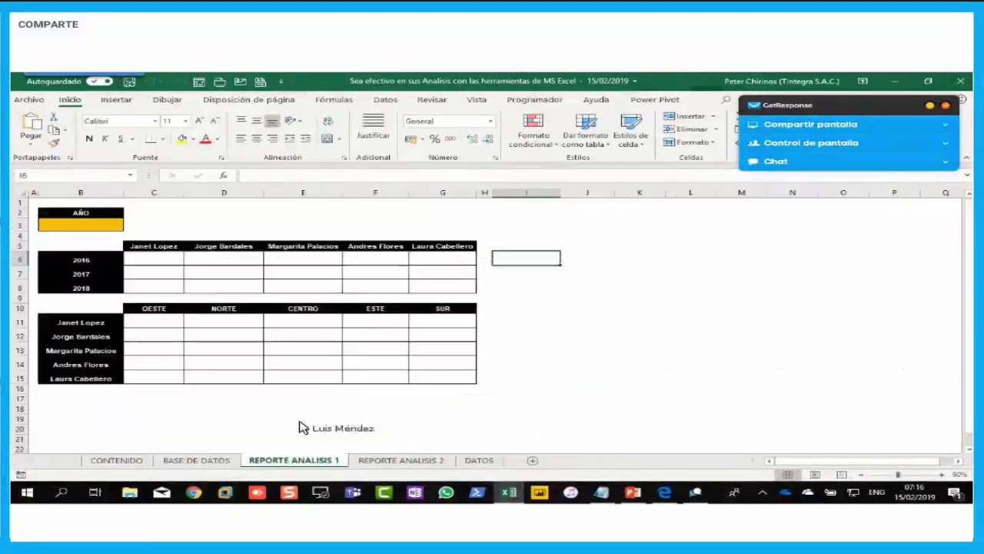
pyautogui.click(80, 226)
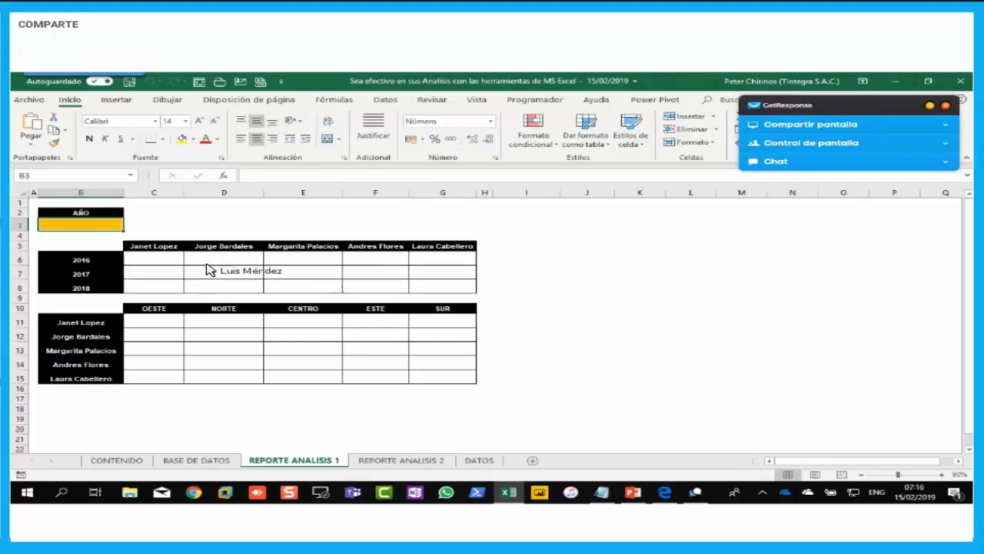
pyautogui.moveTo(175, 325); pyautogui.dragTo(439, 386)
pyautogui.click(578, 339)
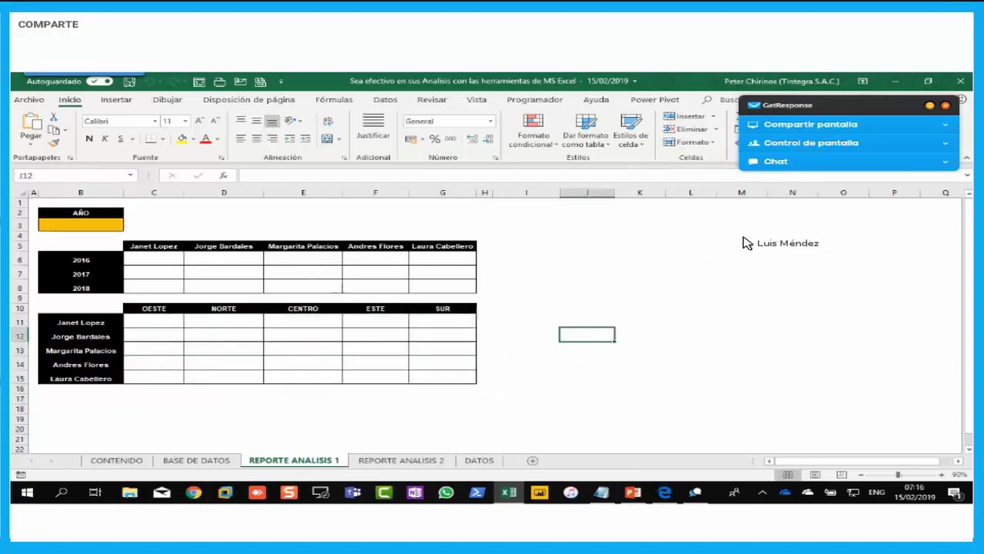
pyautogui.click(477, 460)
pyautogui.click(293, 463)
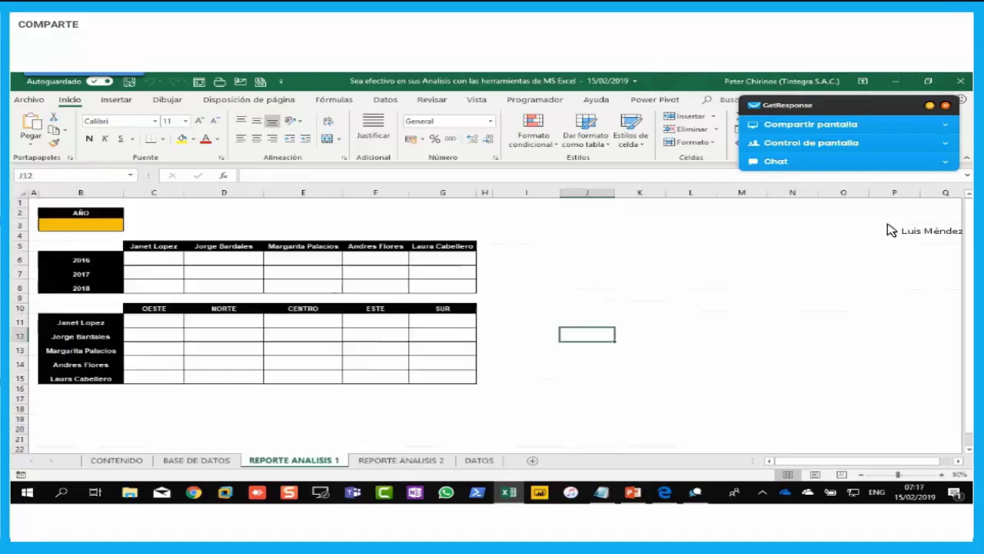
# Step: Check the GetResponse chat, collapse it, and view the DATOS year list before returning to REPORTE ANALISIS 1
pyautogui.click(945, 163)
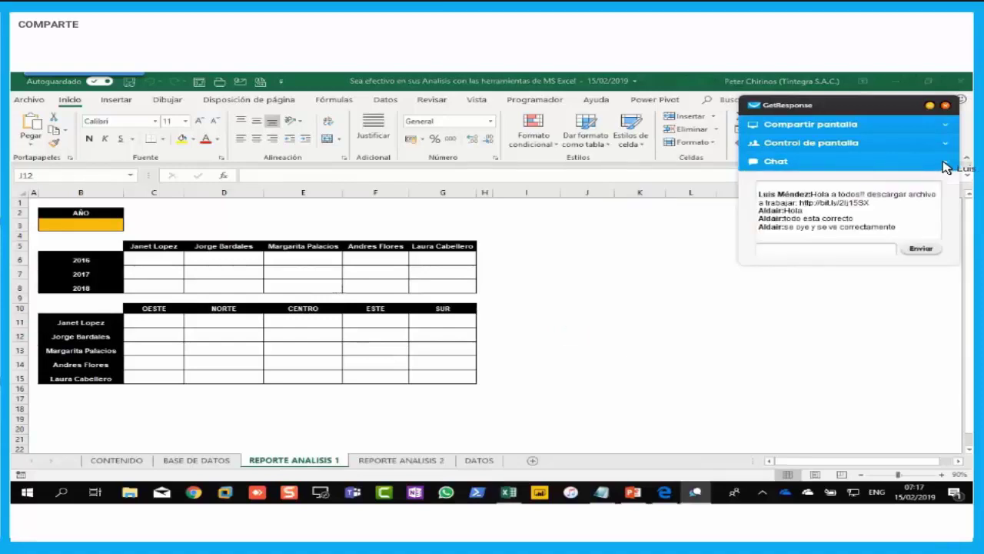
pyautogui.click(946, 163)
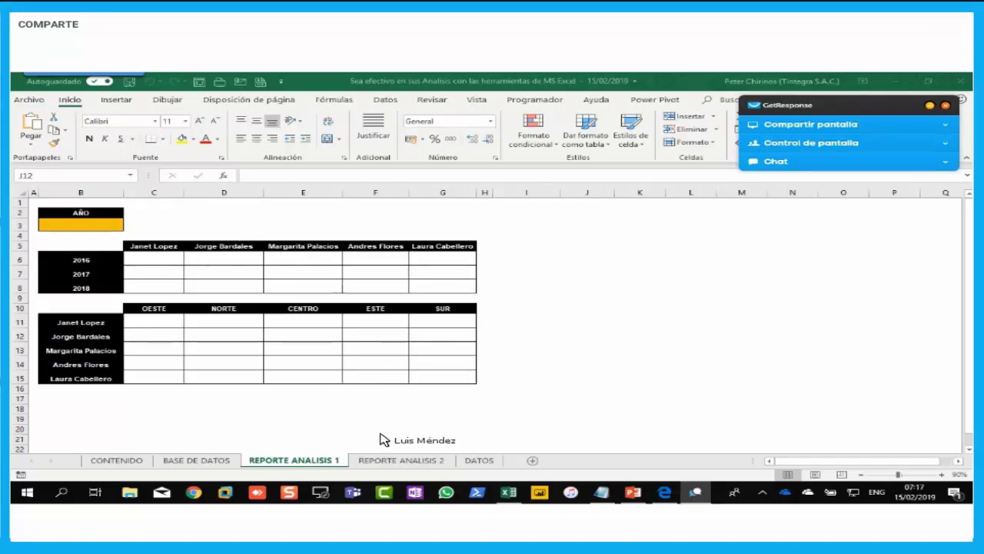
pyautogui.click(474, 463)
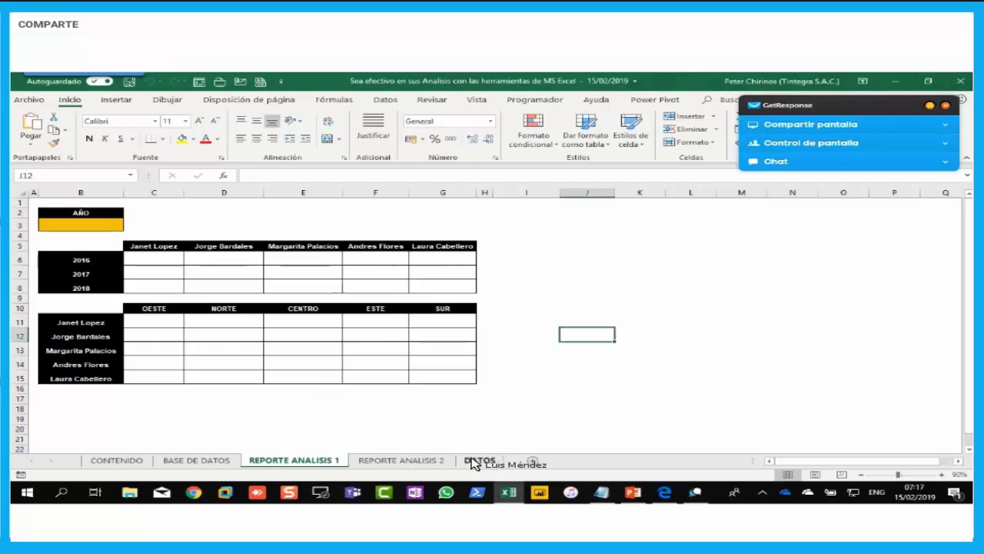
pyautogui.click(473, 461)
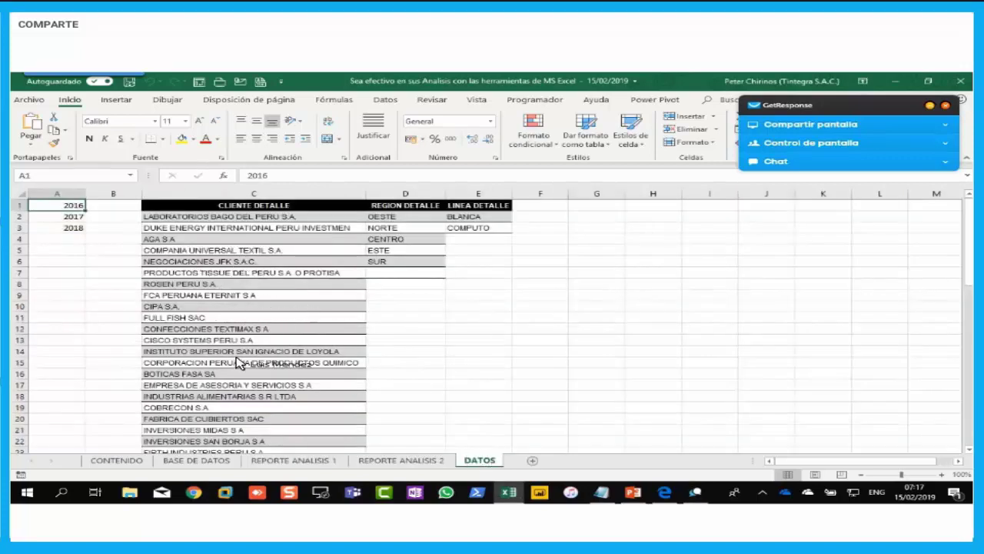
pyautogui.click(273, 461)
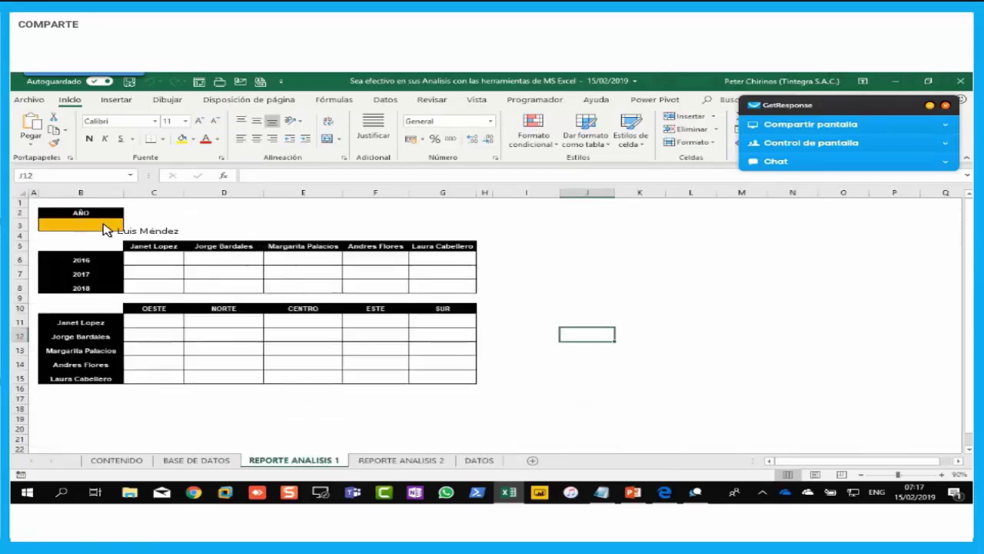
# Step: Select the AÑO cell B3 and locate the data validation command among the data tools
pyautogui.click(76, 231)
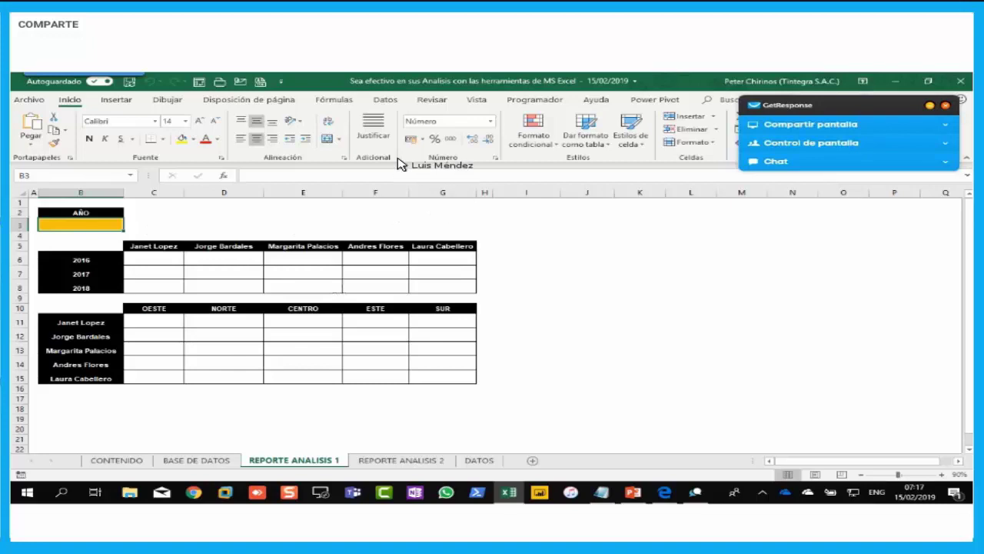
pyautogui.click(391, 103)
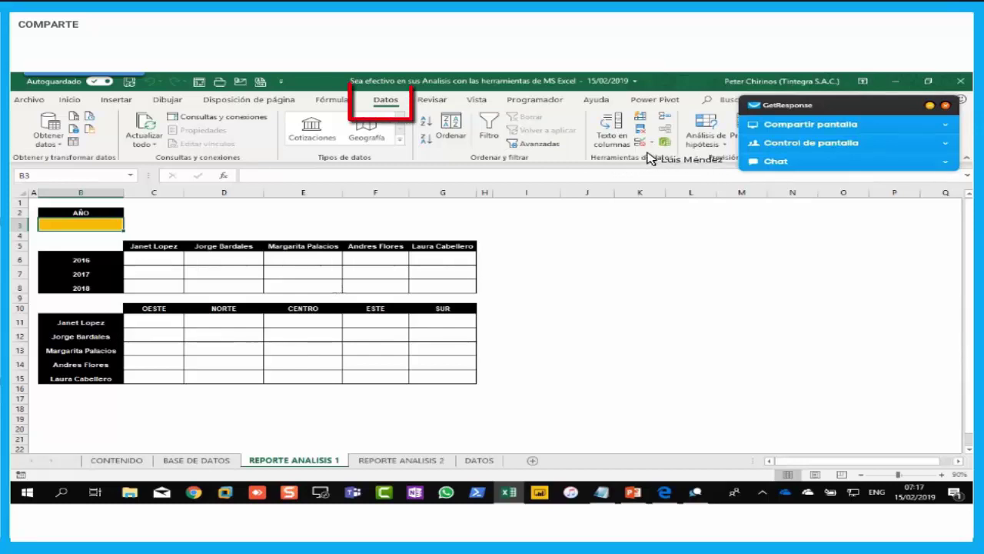
pyautogui.click(652, 145)
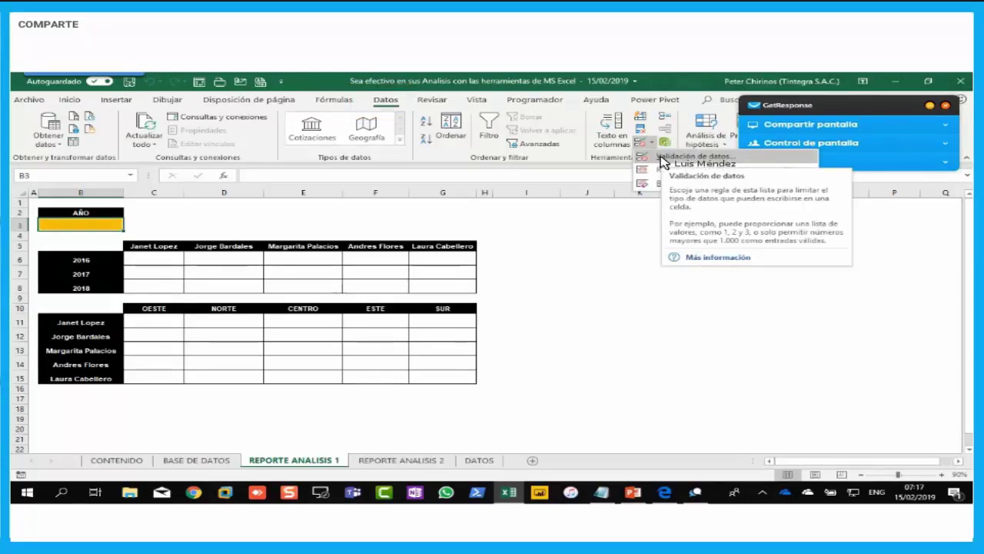
pyautogui.click(104, 231)
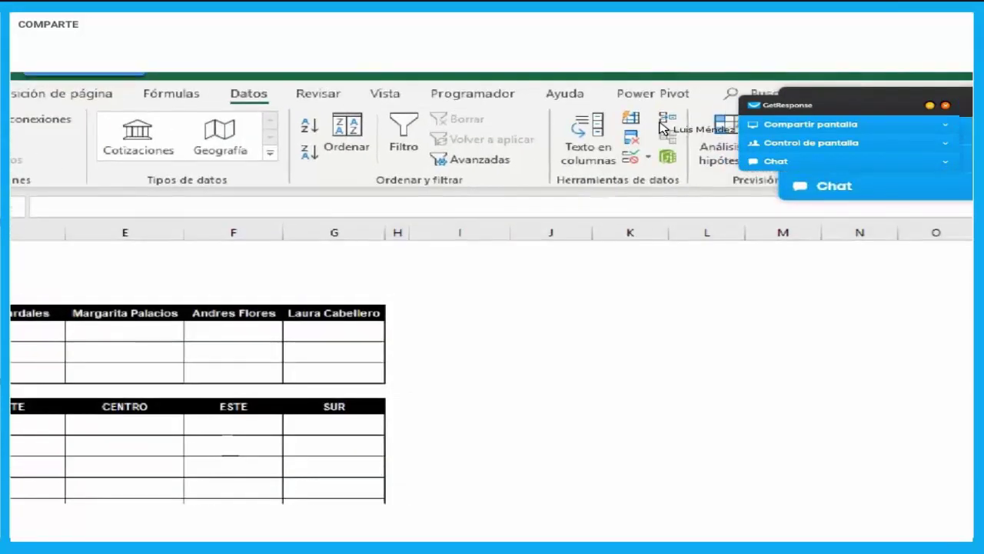
pyautogui.moveTo(548, 101)
pyautogui.mouseDown()
pyautogui.moveTo(644, 198)
pyautogui.moveTo(687, 131)
pyautogui.moveTo(555, 106)
pyautogui.mouseUp()
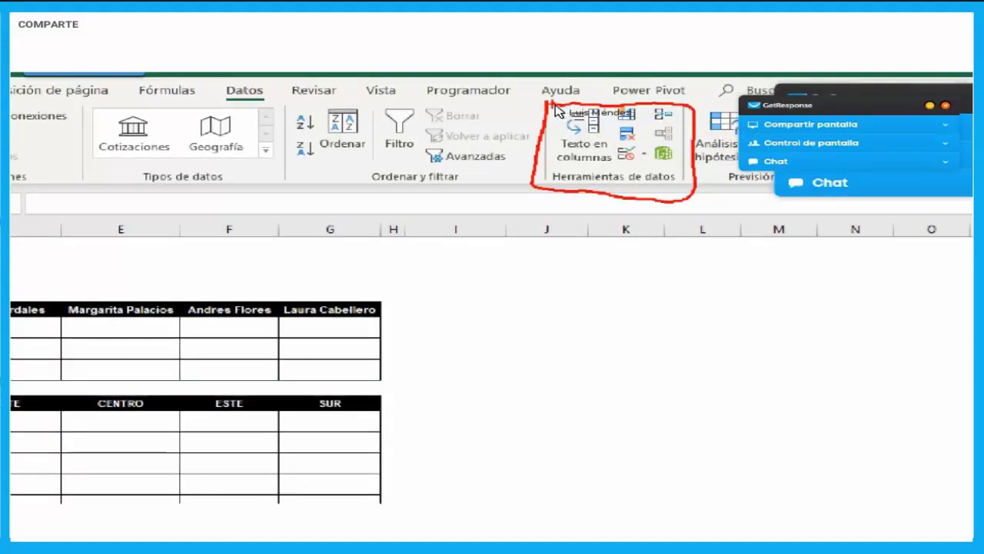
pyautogui.moveTo(624, 147)
pyautogui.mouseDown()
pyautogui.moveTo(630, 154)
pyautogui.moveTo(603, 155)
pyautogui.mouseUp()
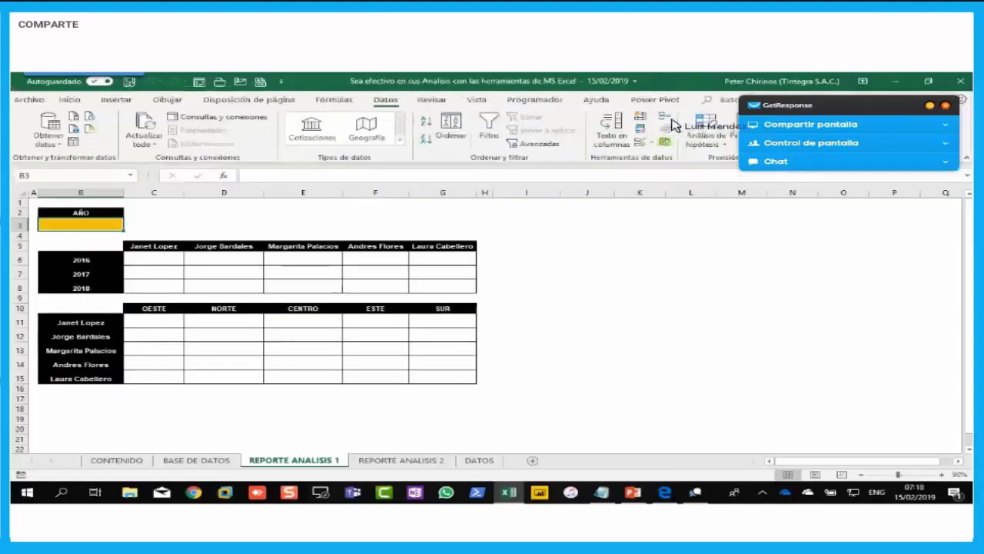
# Step: Start a data validation on B3 that allows a Lista, and move the dialog clear of the report tables
pyautogui.click(645, 156)
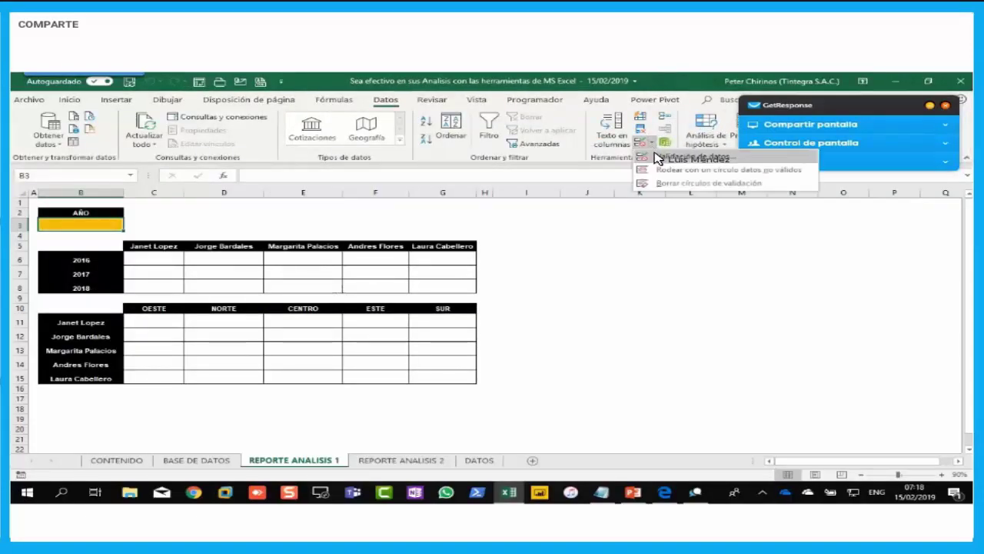
pyautogui.click(676, 157)
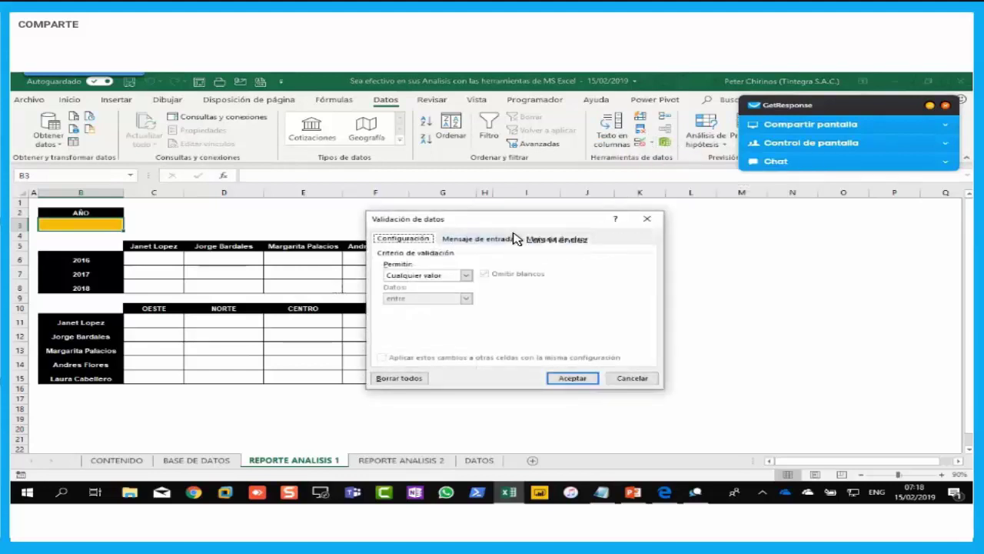
pyautogui.moveTo(517, 221); pyautogui.dragTo(427, 223)
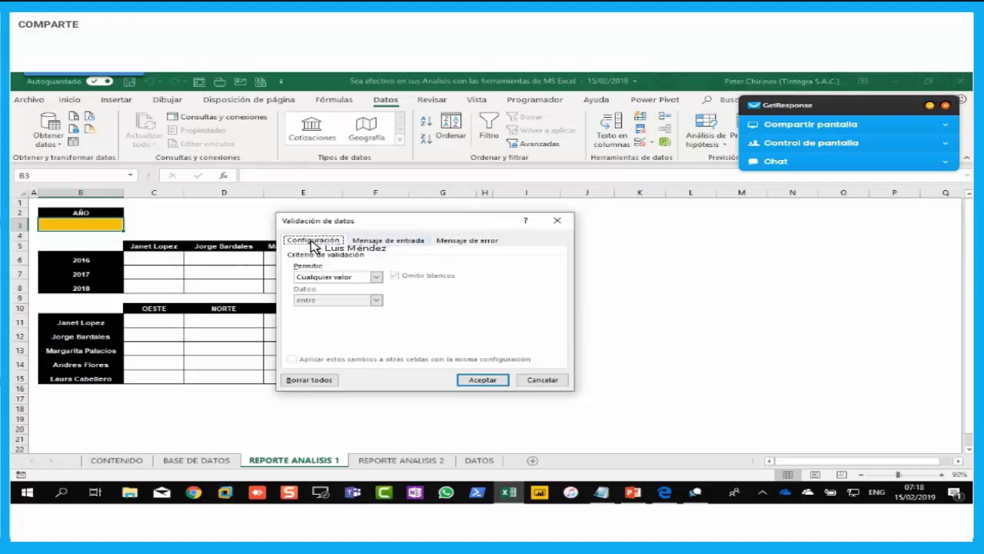
pyautogui.click(376, 278)
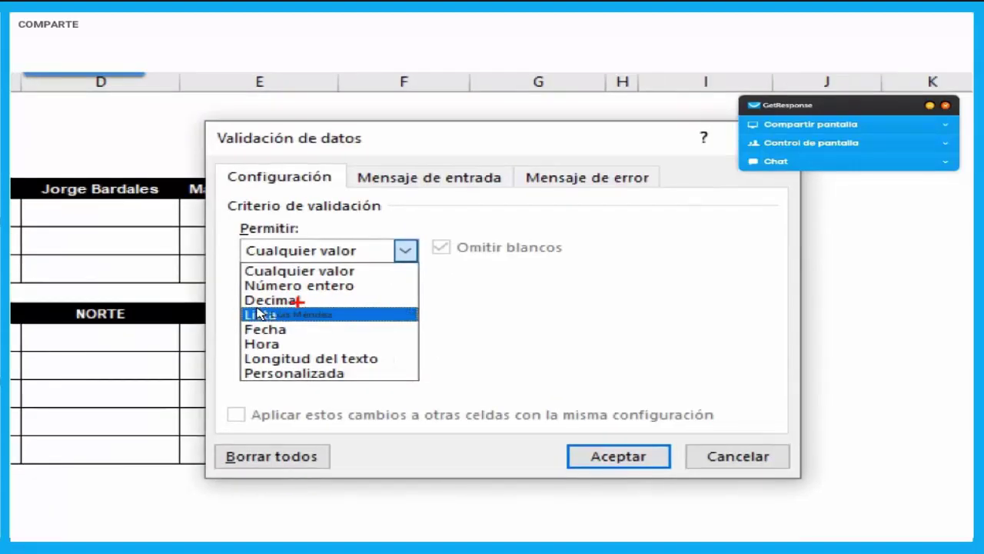
pyautogui.moveTo(233, 305)
pyautogui.mouseDown()
pyautogui.moveTo(406, 332)
pyautogui.moveTo(452, 325)
pyautogui.mouseUp()
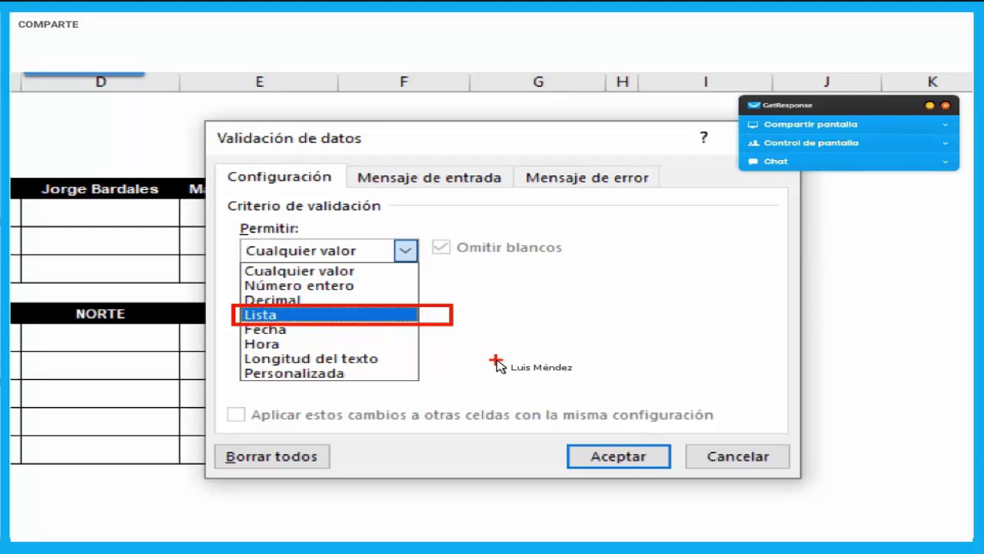
pyautogui.press('Escape')
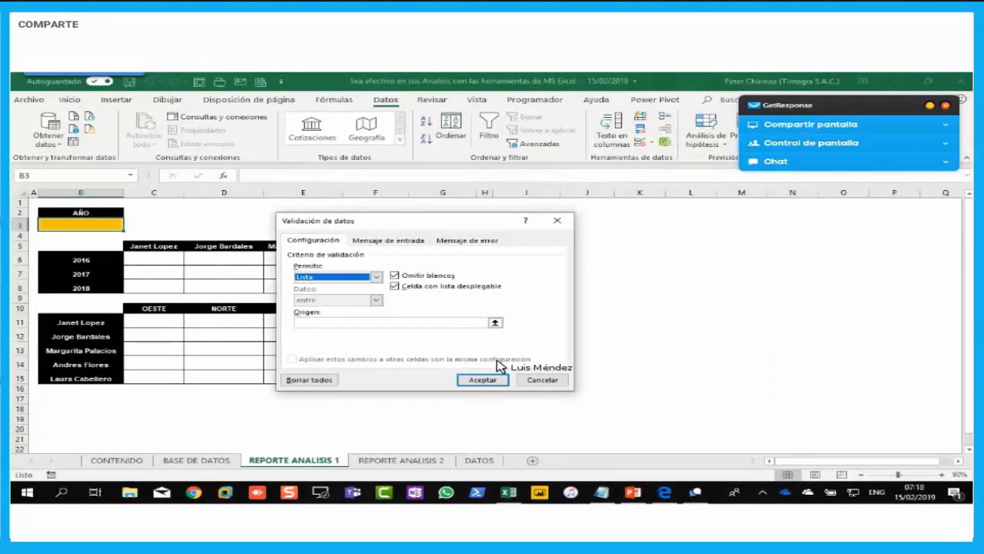
pyautogui.click(345, 324)
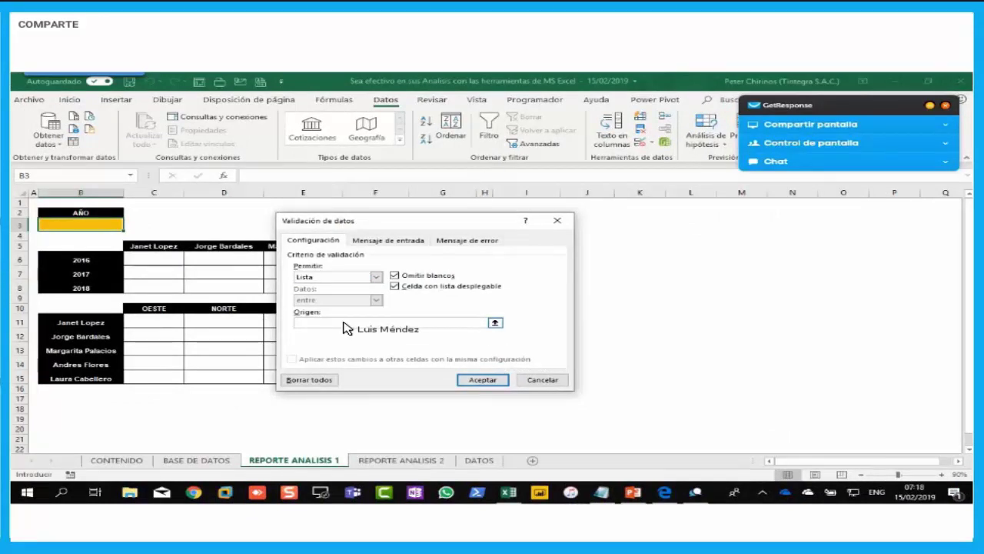
pyautogui.moveTo(435, 225); pyautogui.dragTo(667, 226)
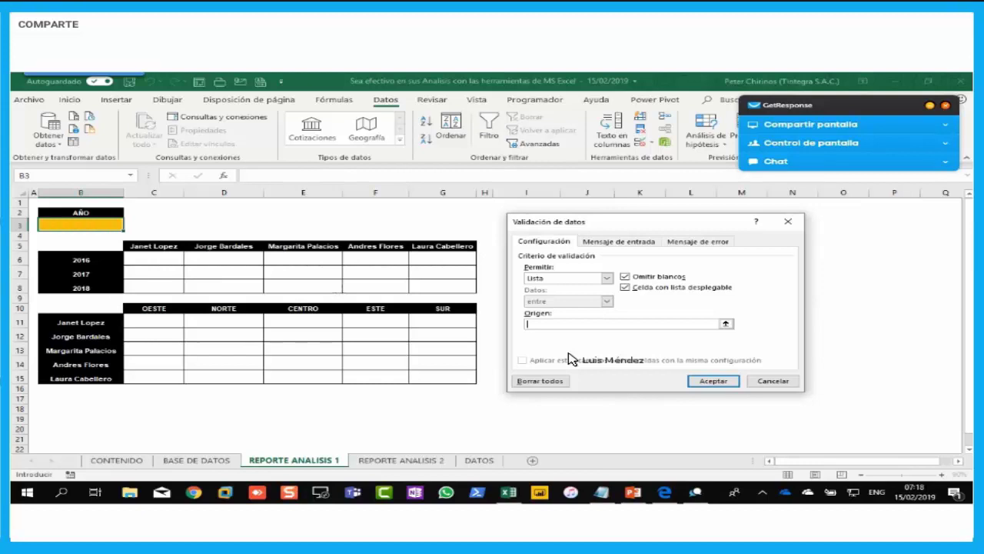
# Step: Try a directly entered year and the blank range O8:O13 as the list source, clearing each entry
pyautogui.write('201')
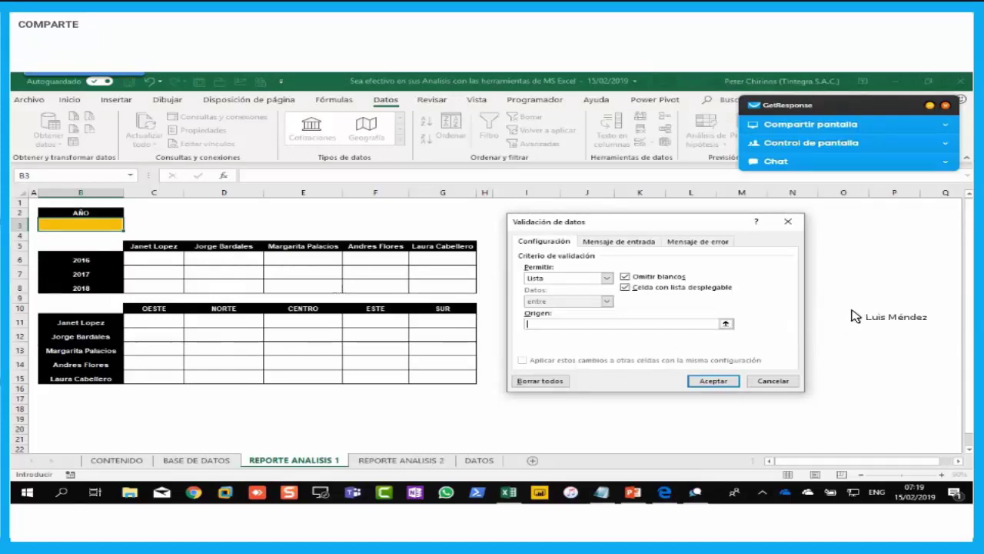
pyautogui.moveTo(846, 288); pyautogui.dragTo(862, 360)
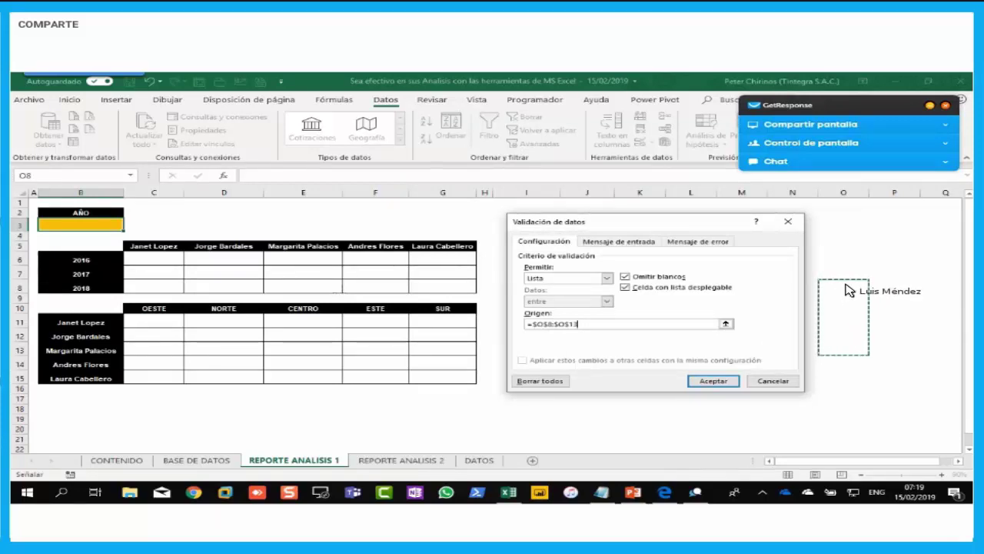
pyautogui.moveTo(863, 287); pyautogui.dragTo(848, 312)
pyautogui.press('BackSpace')
pyautogui.press('BackSpace')
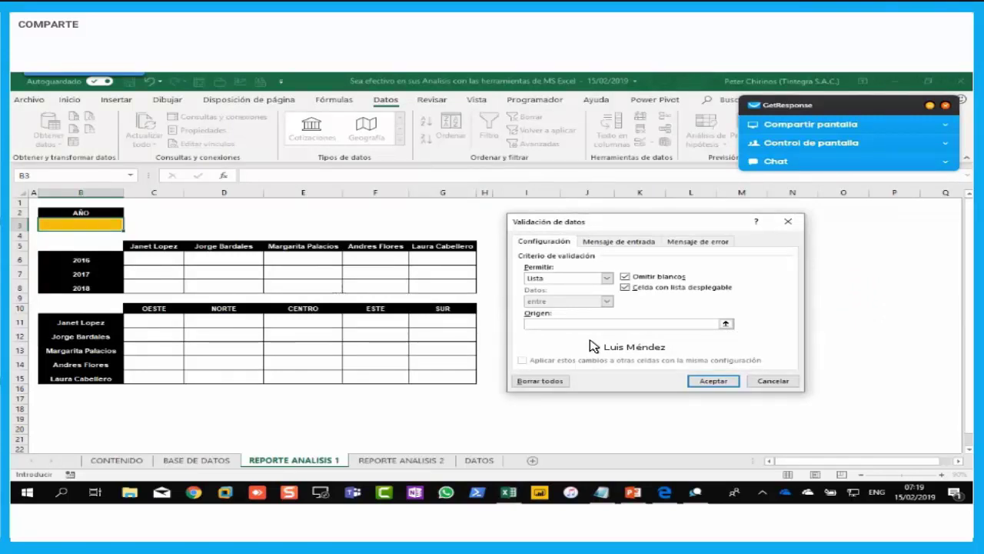
# Step: Try the DATOS range A1:A3 and the name =Anio as the list source, and cancel the validation
pyautogui.click(479, 460)
pyautogui.moveTo(62, 206); pyautogui.dragTo(65, 233)
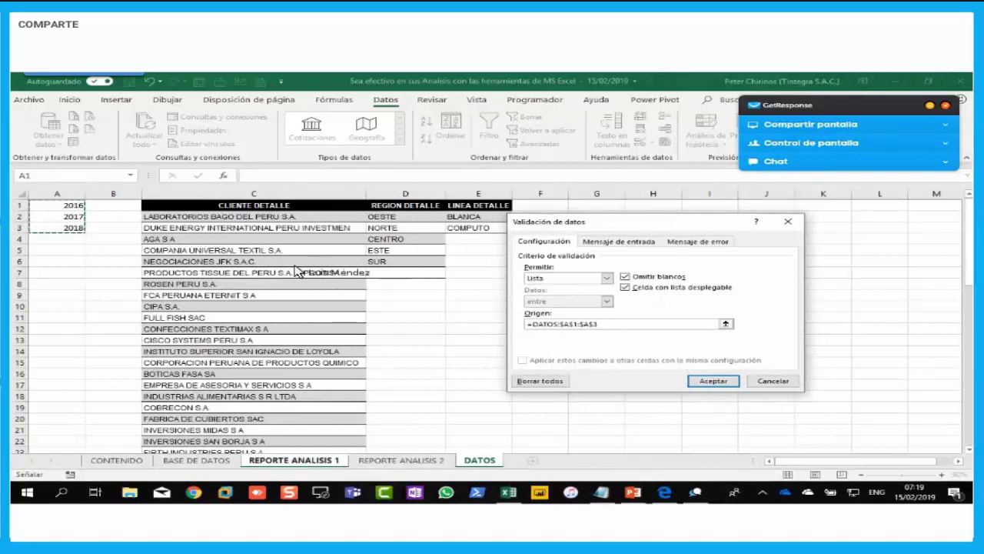
pyautogui.press('BackSpace')
pyautogui.press('BackSpace')
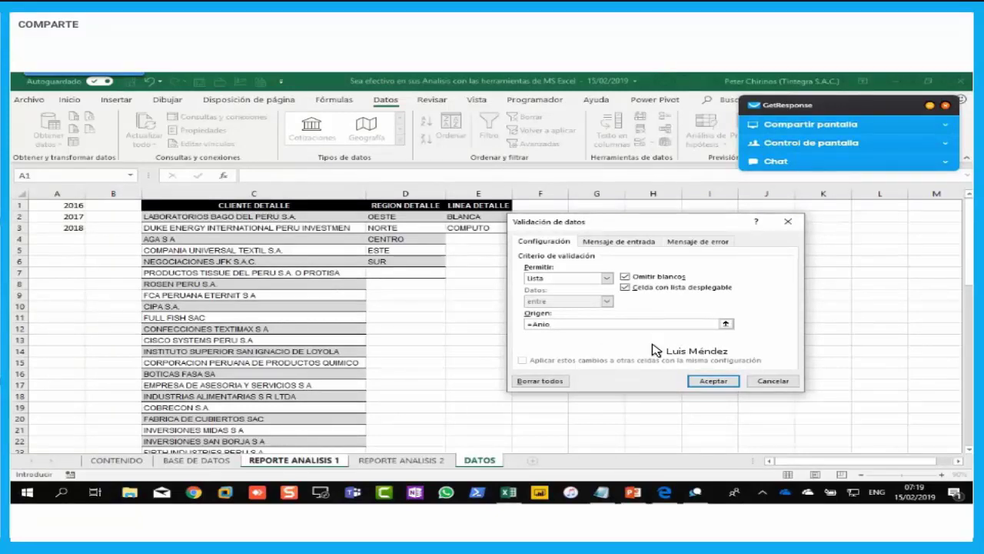
pyautogui.press('BackSpace')
pyautogui.press('BackSpace')
pyautogui.click(771, 381)
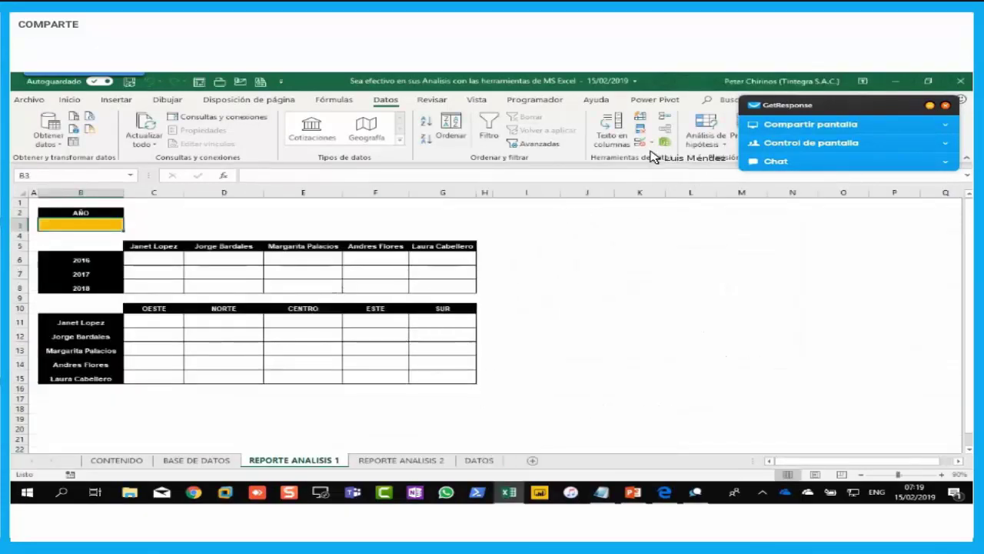
# Step: Add a Lista data validation to B3 with the years in DATOS A1:A3 as its source
pyautogui.click(650, 142)
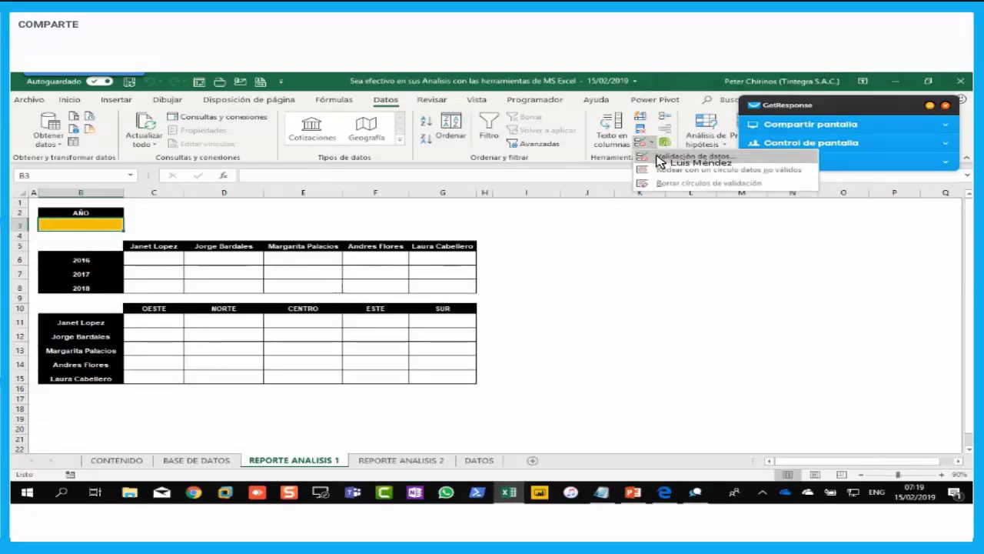
pyautogui.click(659, 157)
pyautogui.click(607, 278)
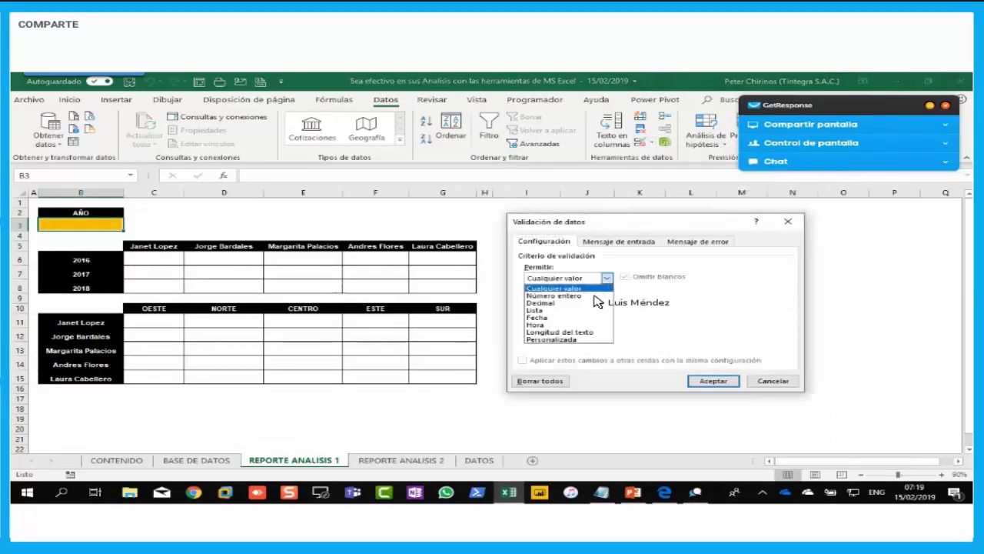
pyautogui.click(588, 310)
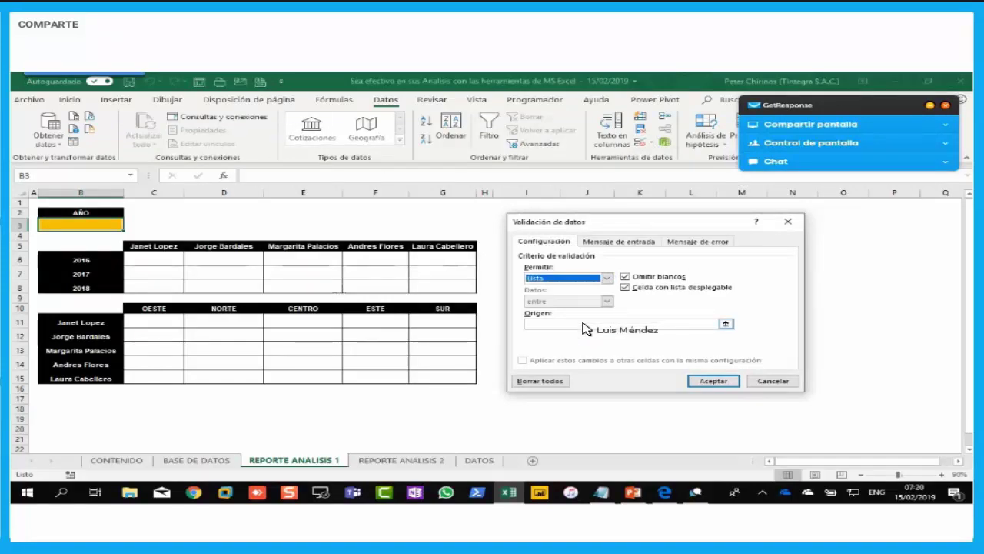
pyautogui.click(584, 324)
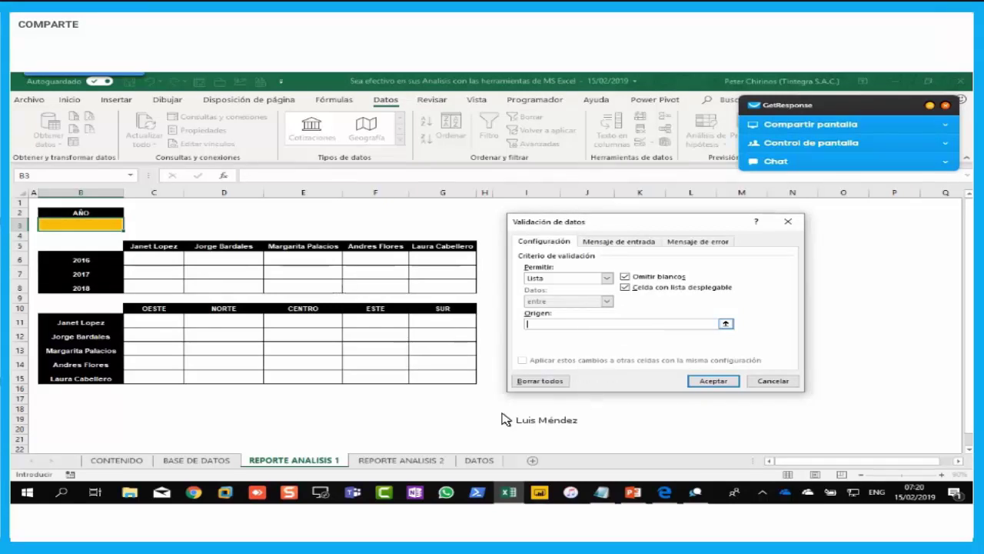
pyautogui.click(479, 459)
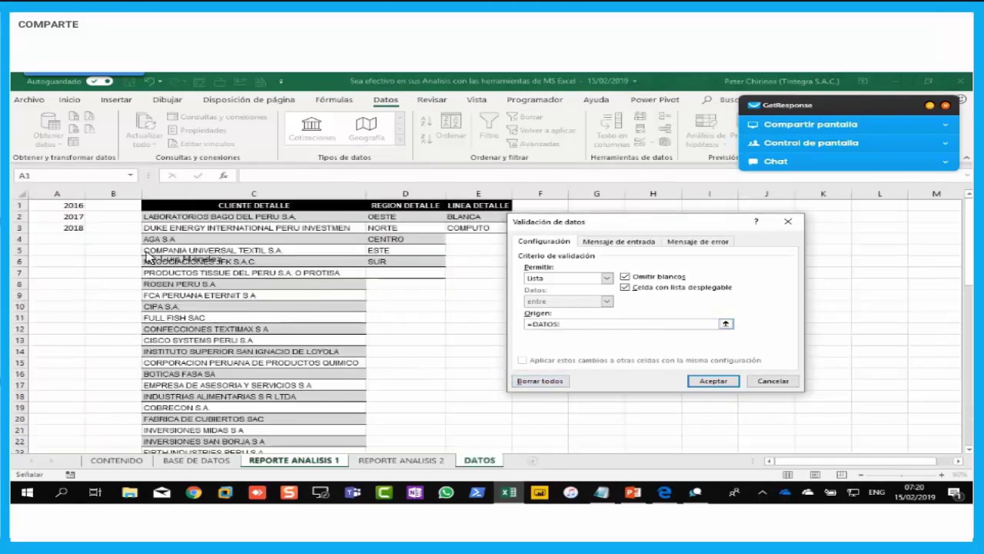
pyautogui.moveTo(69, 209); pyautogui.dragTo(70, 231)
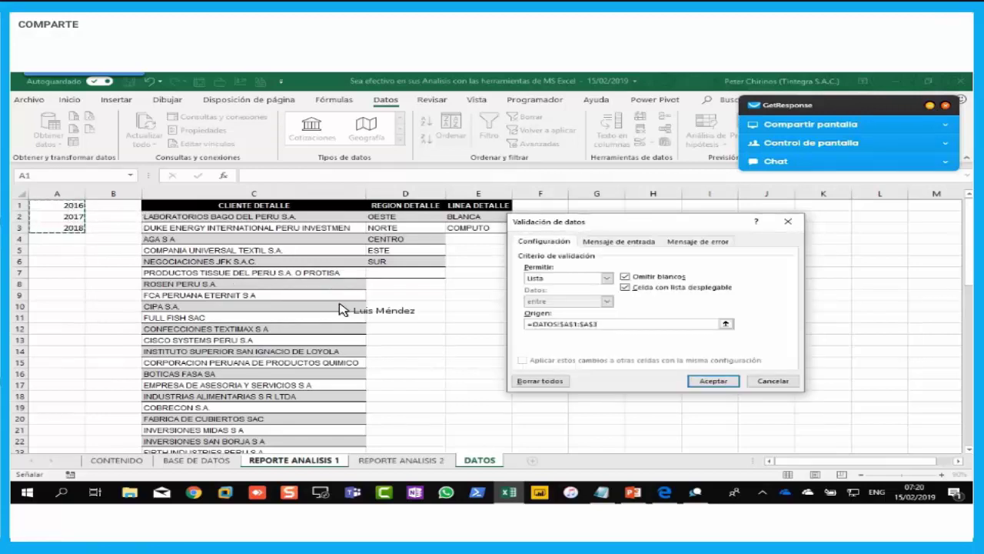
pyautogui.click(714, 381)
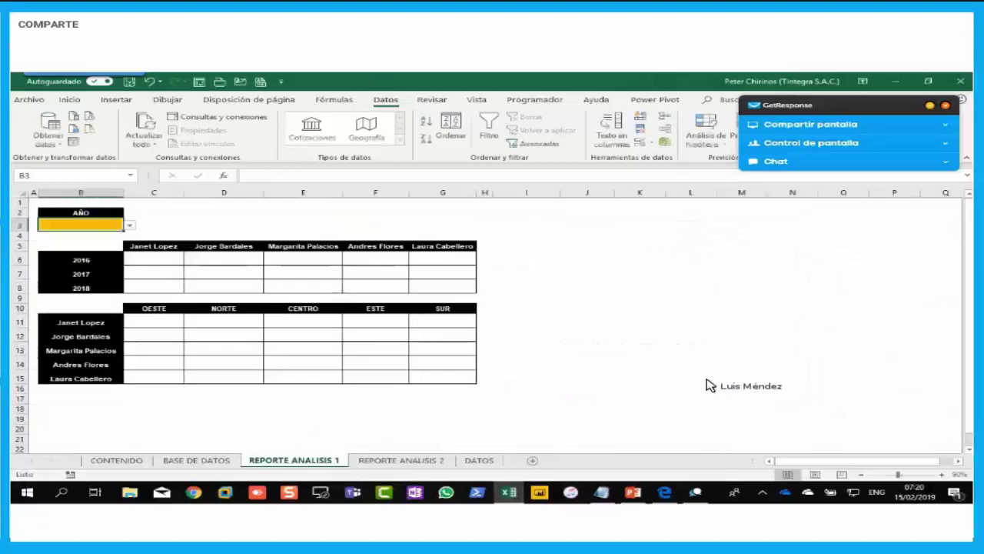
# Step: Choose 2017 from the AÑO drop-down list in B3
pyautogui.click(130, 225)
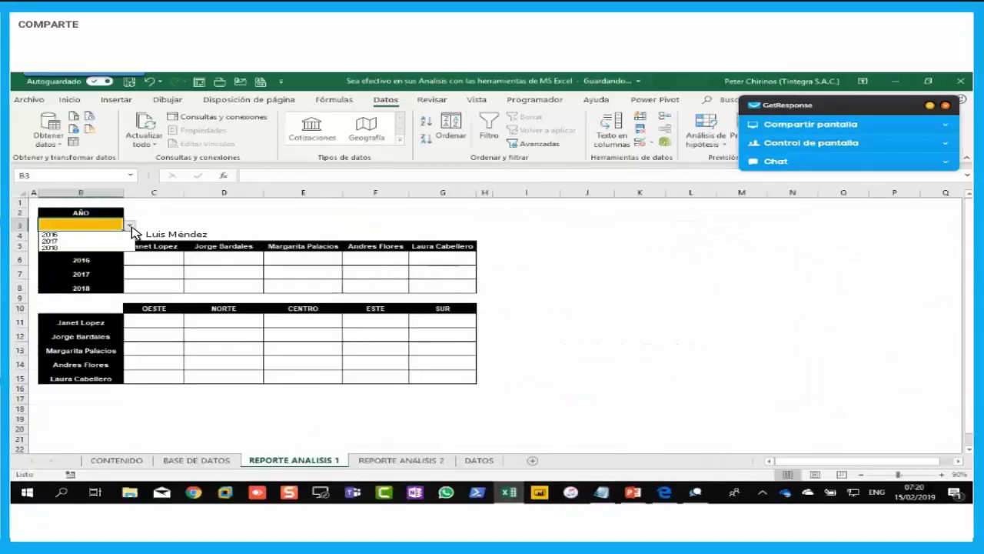
pyautogui.click(108, 241)
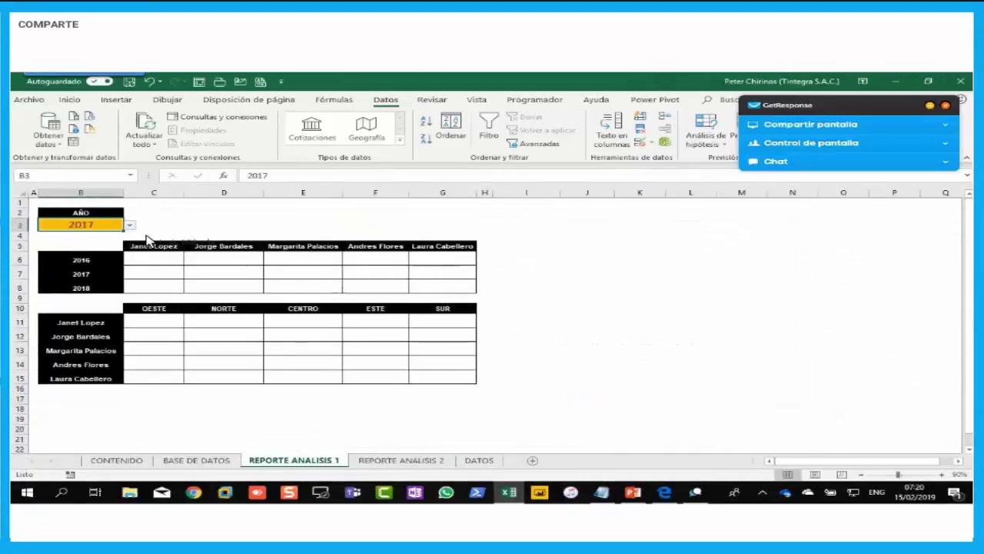
pyautogui.click(206, 227)
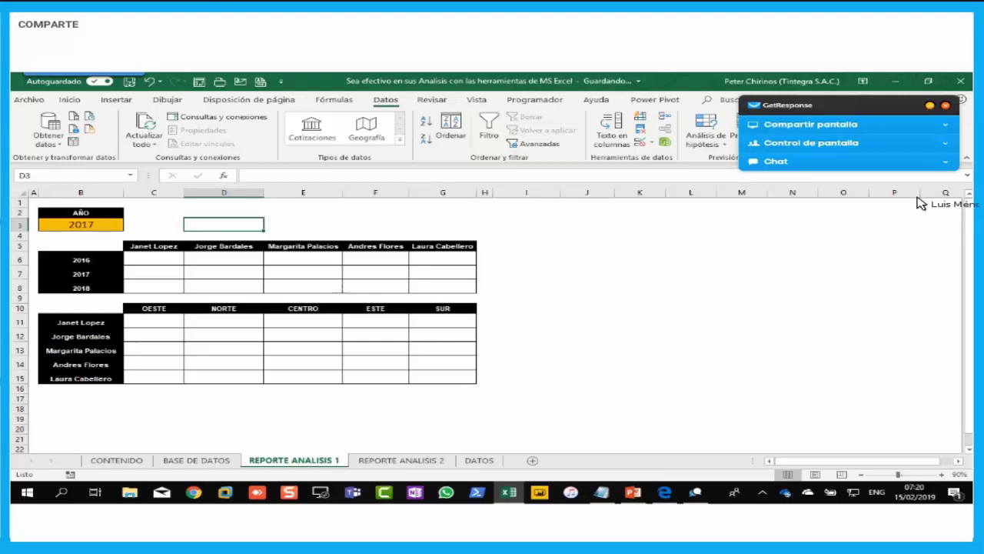
# Step: Check the GetResponse chat, collapse it, and review the year table from C6 and the region table from C11
pyautogui.click(942, 163)
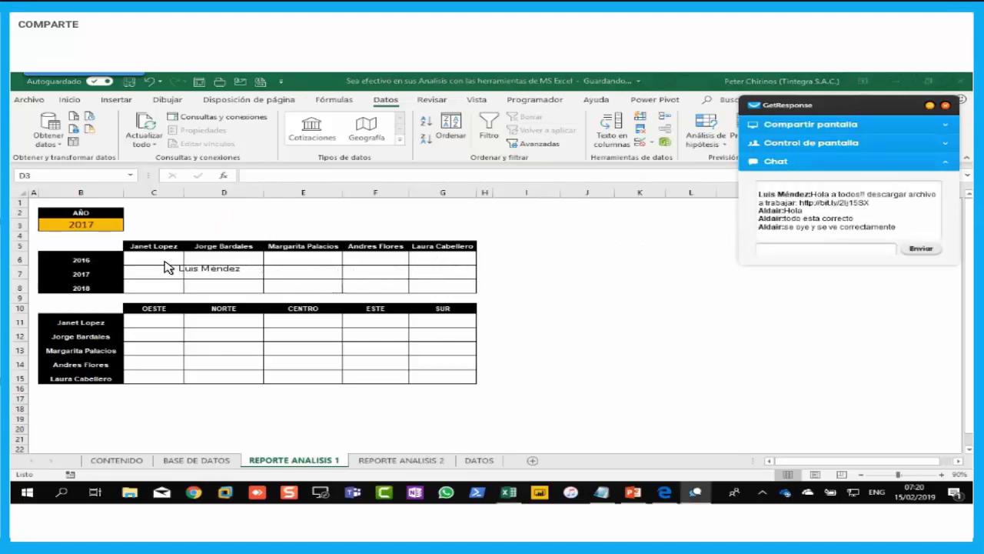
pyautogui.click(166, 266)
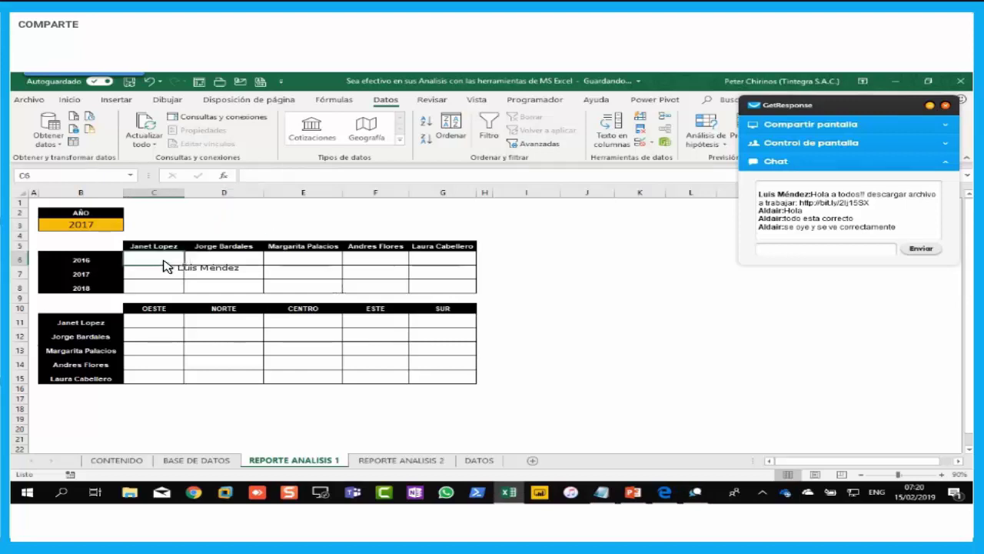
pyautogui.click(947, 164)
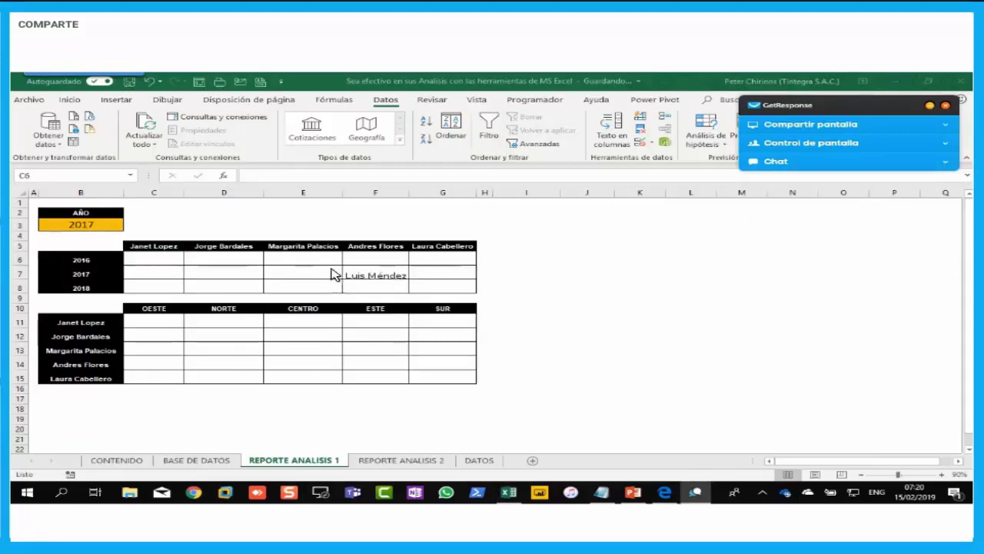
pyautogui.click(157, 264)
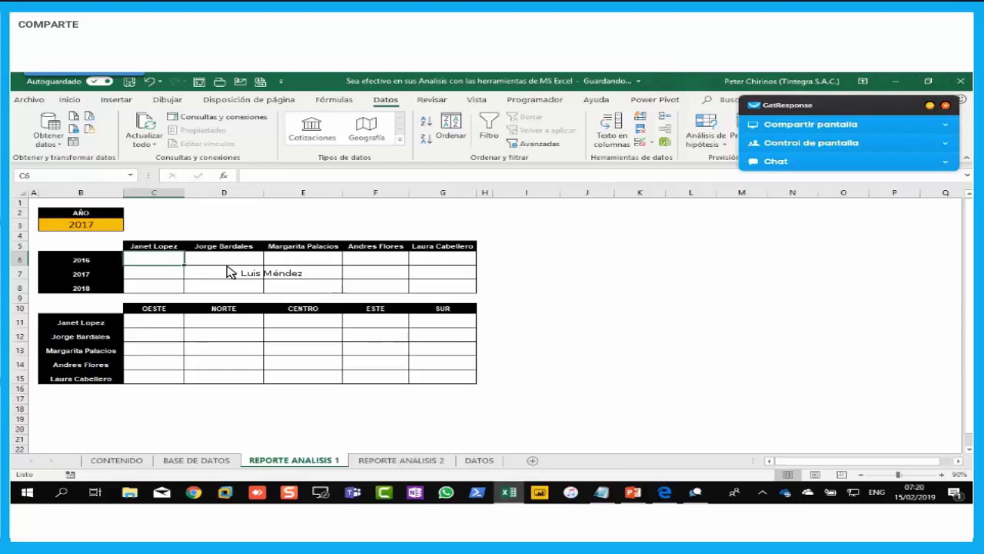
pyautogui.click(169, 329)
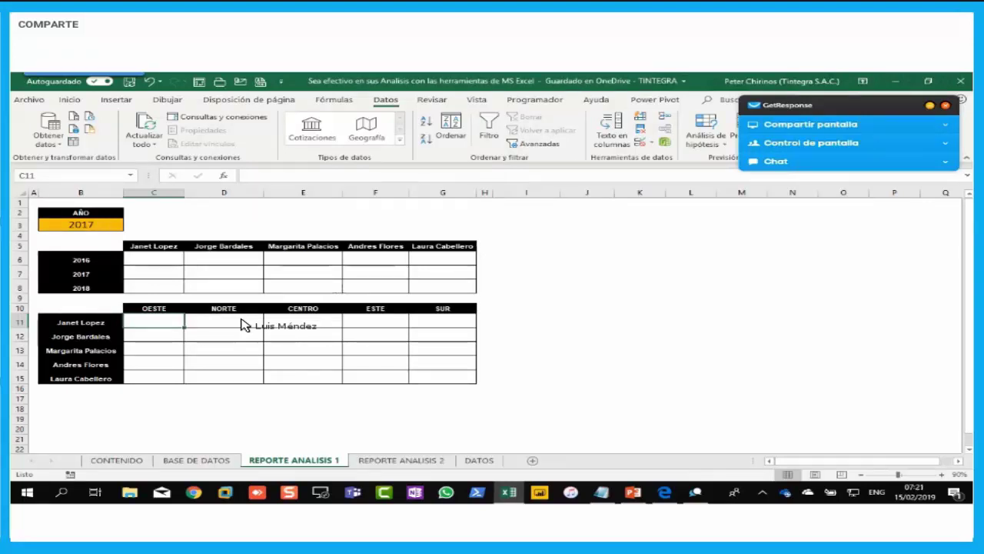
# Step: Select the AÑO column data on the BASE DE DATOS sheet, from B3 down to the last record
pyautogui.click(171, 265)
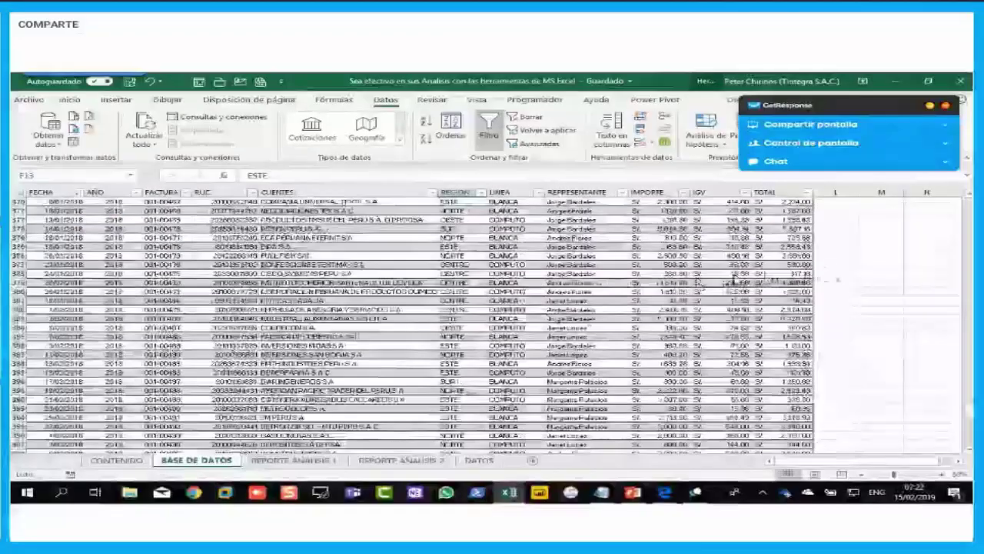
pyautogui.scroll(20, 699, 283)
pyautogui.moveTo(971, 329); pyautogui.dragTo(973, 202)
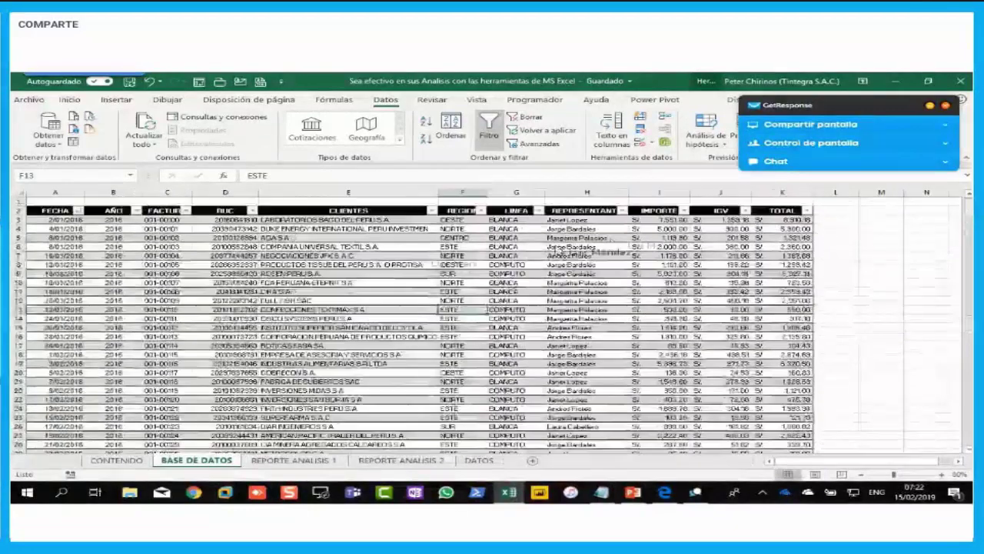
pyautogui.click(117, 222)
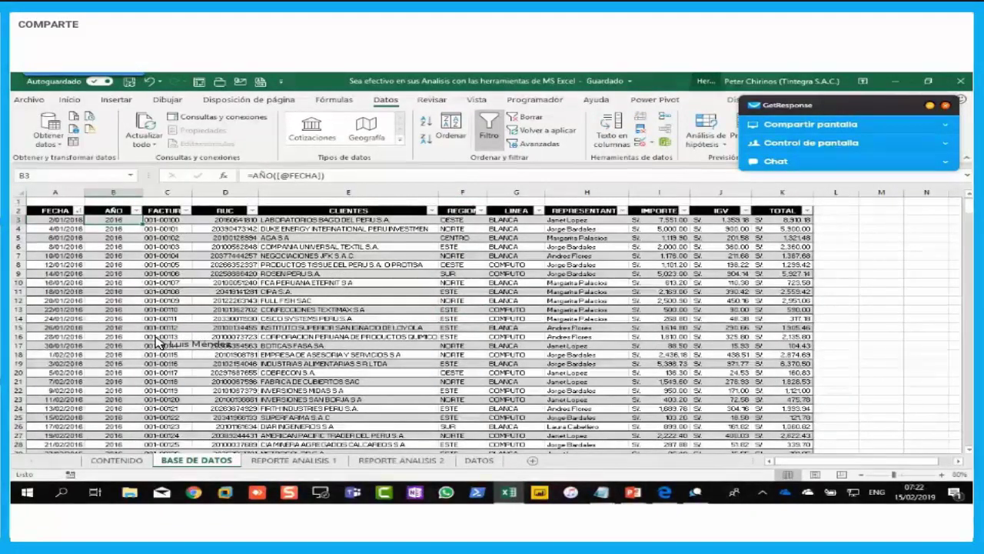
pyautogui.hotkey('ctrl', 'shift', 'Down')
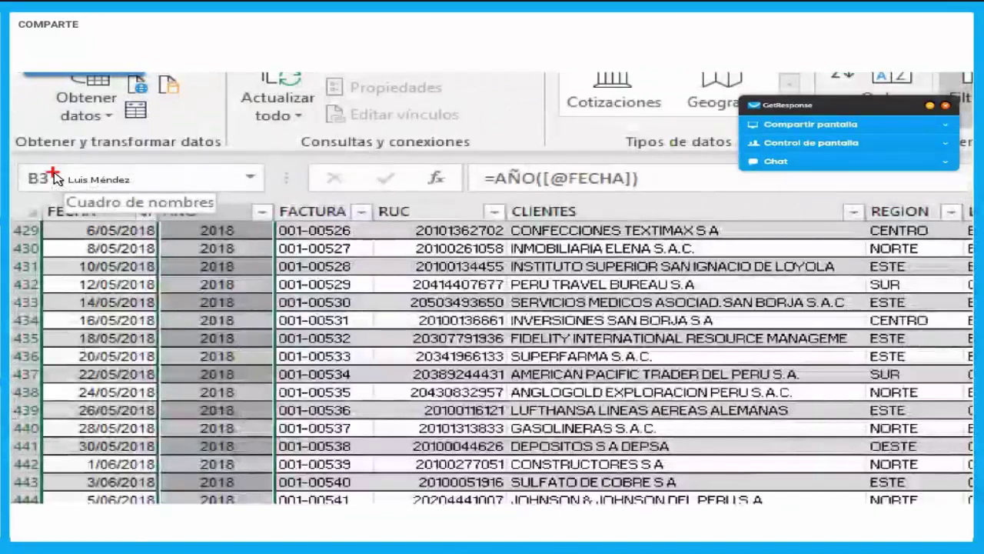
pyautogui.moveTo(26, 159)
pyautogui.mouseDown()
pyautogui.moveTo(82, 204)
pyautogui.moveTo(249, 200)
pyautogui.moveTo(234, 156)
pyautogui.moveTo(25, 157)
pyautogui.mouseUp()
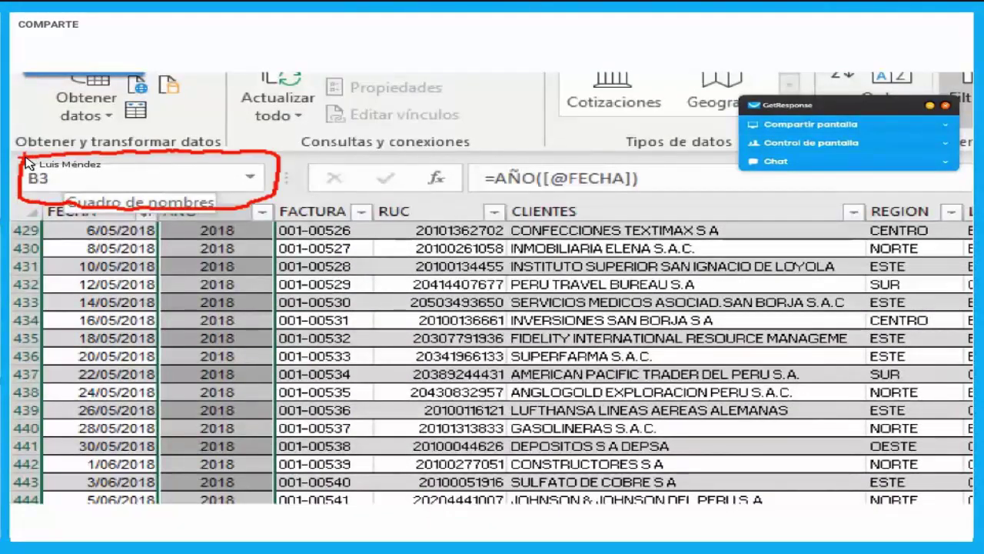
pyautogui.press('e')
pyautogui.moveTo(60, 197)
pyautogui.mouseDown()
pyautogui.moveTo(173, 228)
pyautogui.moveTo(235, 216)
pyautogui.moveTo(73, 196)
pyautogui.moveTo(23, 174)
pyautogui.moveTo(215, 158)
pyautogui.moveTo(377, 315)
pyautogui.mouseUp()
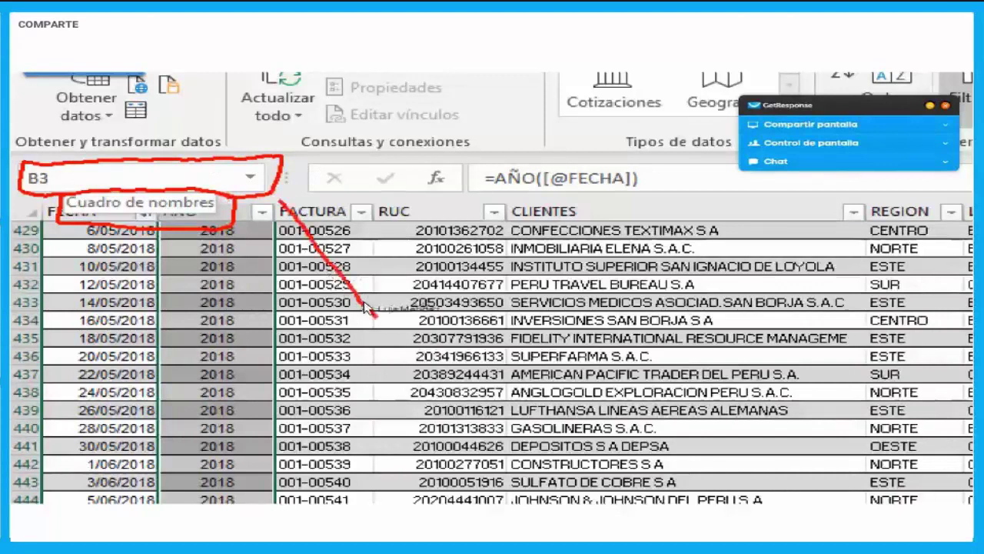
pyautogui.moveTo(315, 219); pyautogui.dragTo(278, 194)
pyautogui.moveTo(303, 233); pyautogui.dragTo(248, 250)
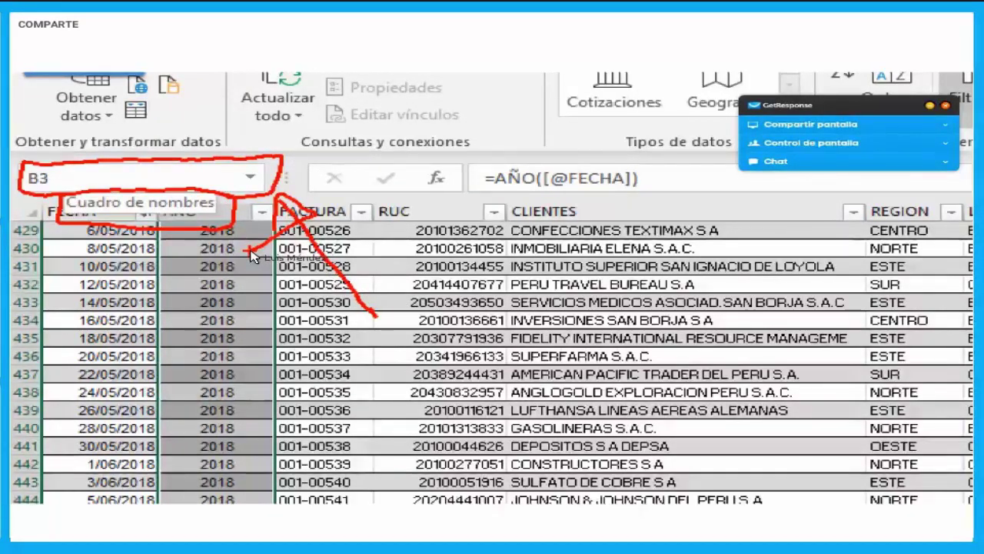
pyautogui.press('Escape')
# Step: Name the selected AÑO data range ANIO
pyautogui.click(72, 178)
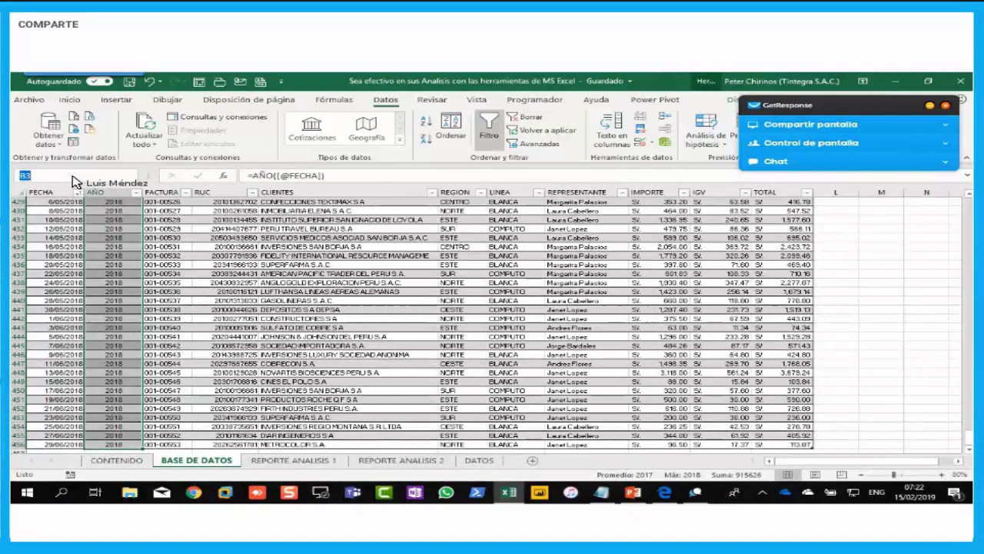
pyautogui.write('AN')
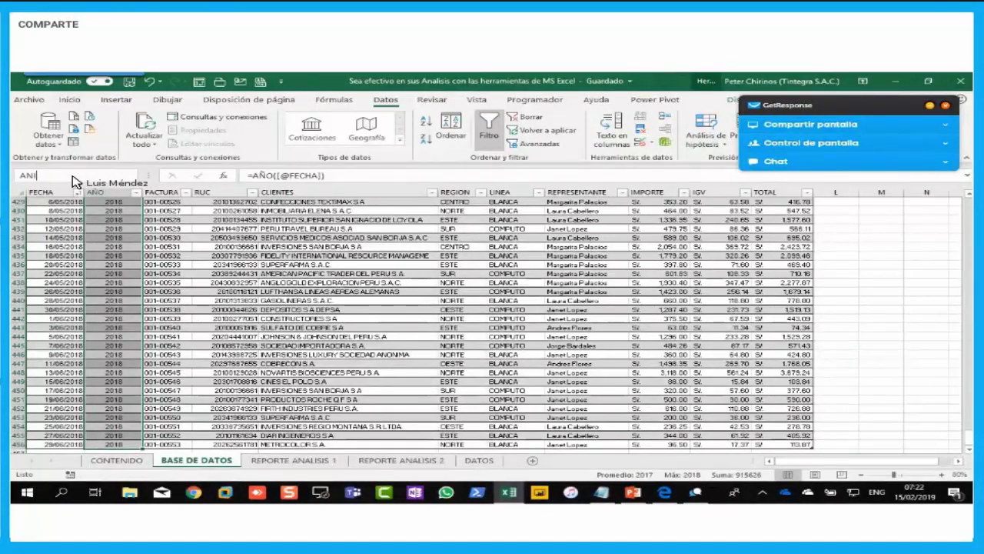
pyautogui.write('IO')
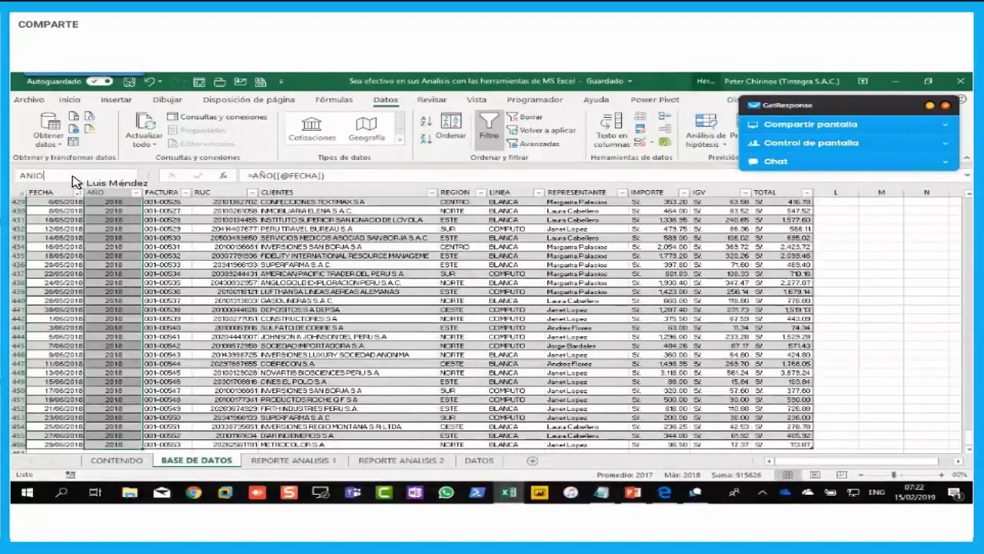
pyautogui.press('Return')
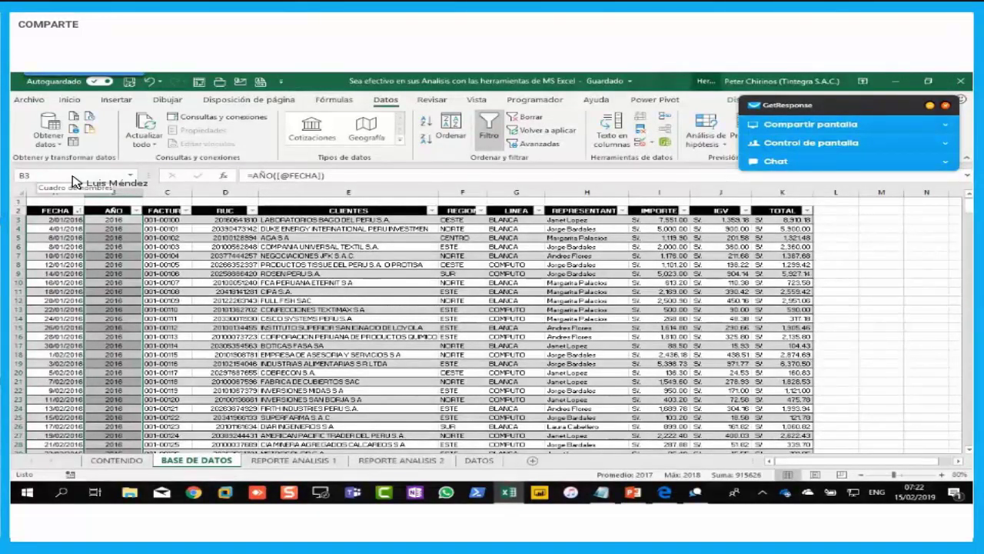
# Step: Check the workbook's list of defined names and review the sales data on BASE DE DATOS
pyautogui.click(131, 176)
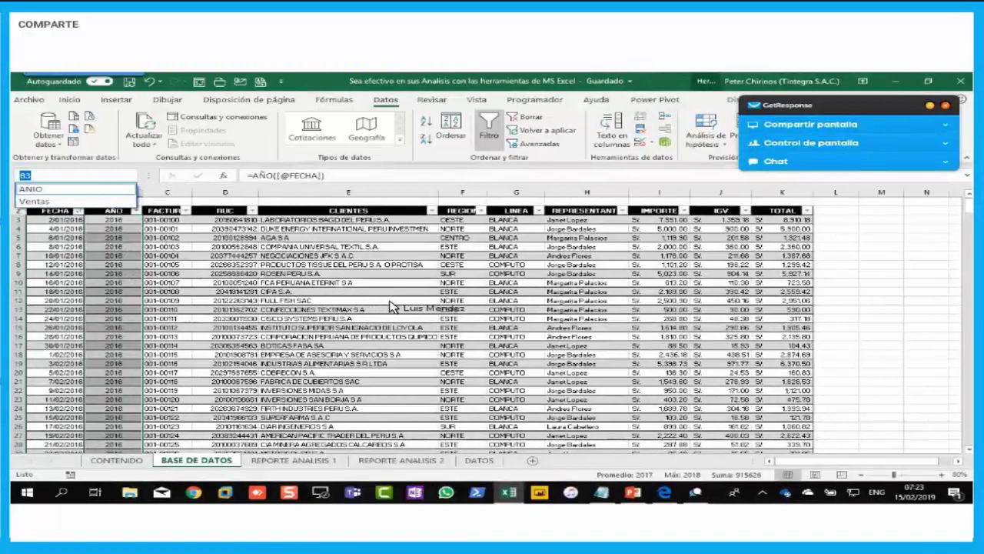
pyautogui.scroll(-3, 415, 304)
pyautogui.scroll(3, 529, 289)
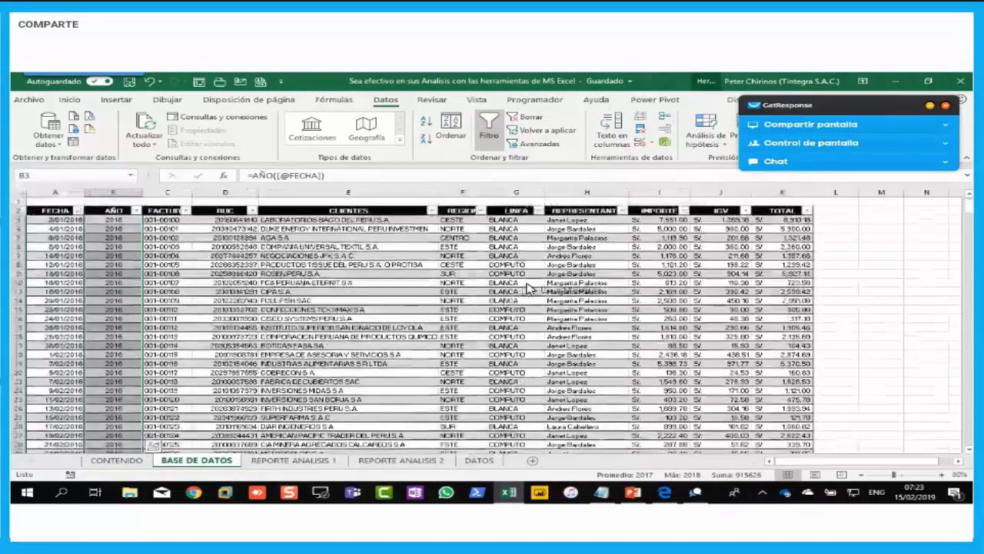
pyautogui.click(310, 461)
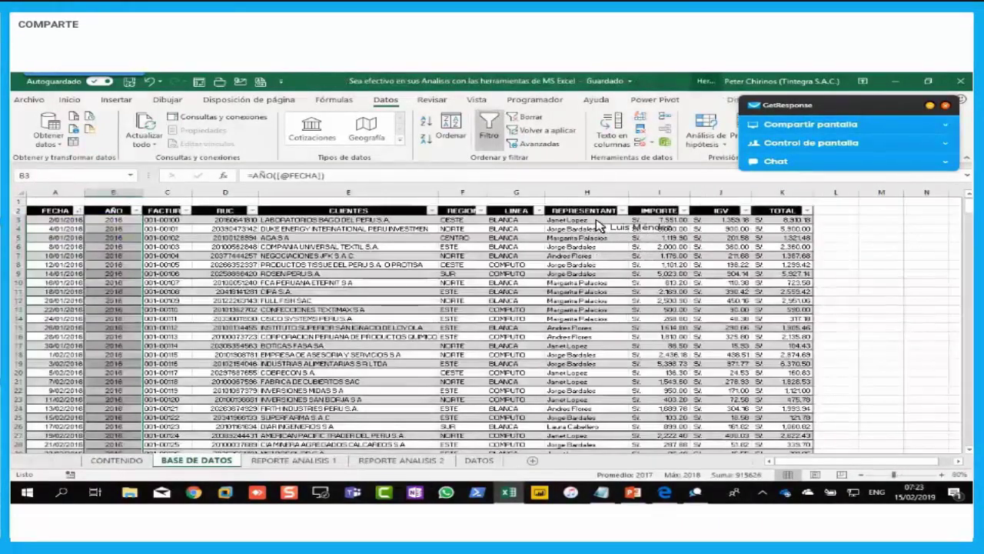
# Step: Name the representative column data, from H3 down to the last record, REPRESENTANTES
pyautogui.click(598, 222)
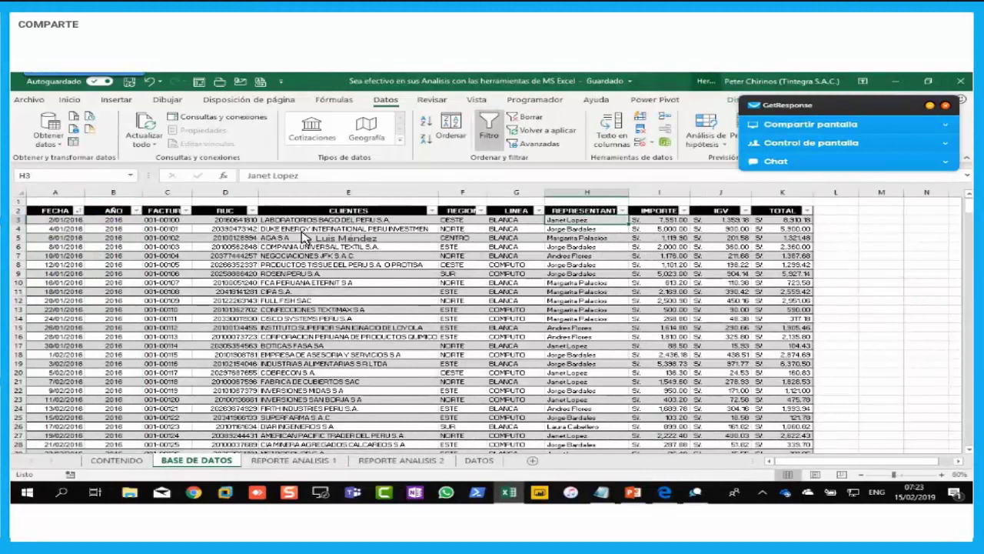
pyautogui.hotkey('ctrl', 'shift', 'Down')
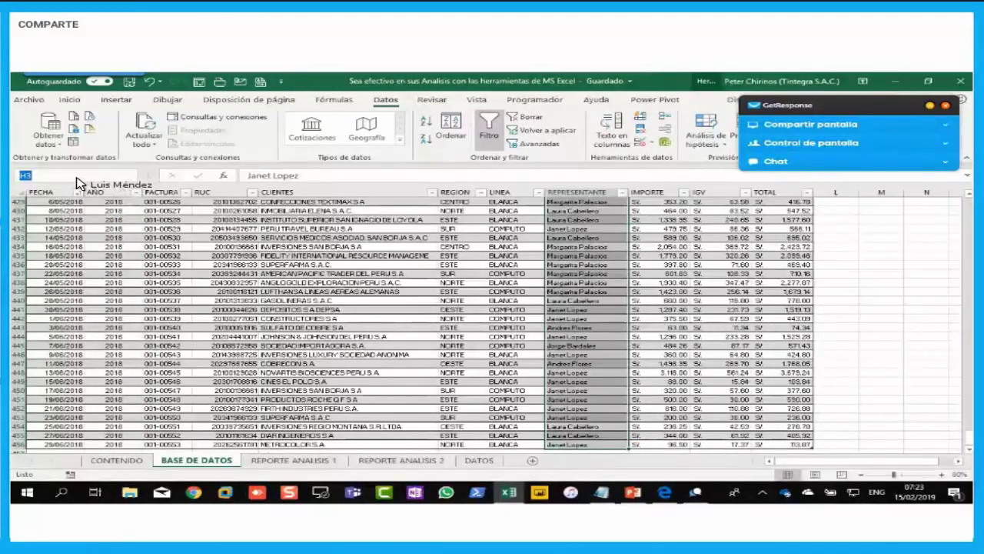
pyautogui.write('REPRESENTANTES')
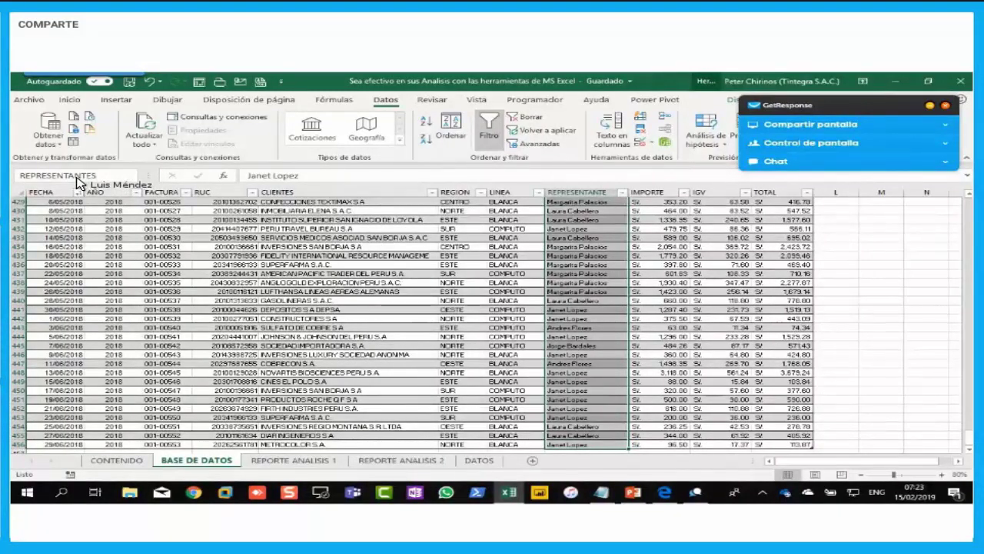
pyautogui.press('Return')
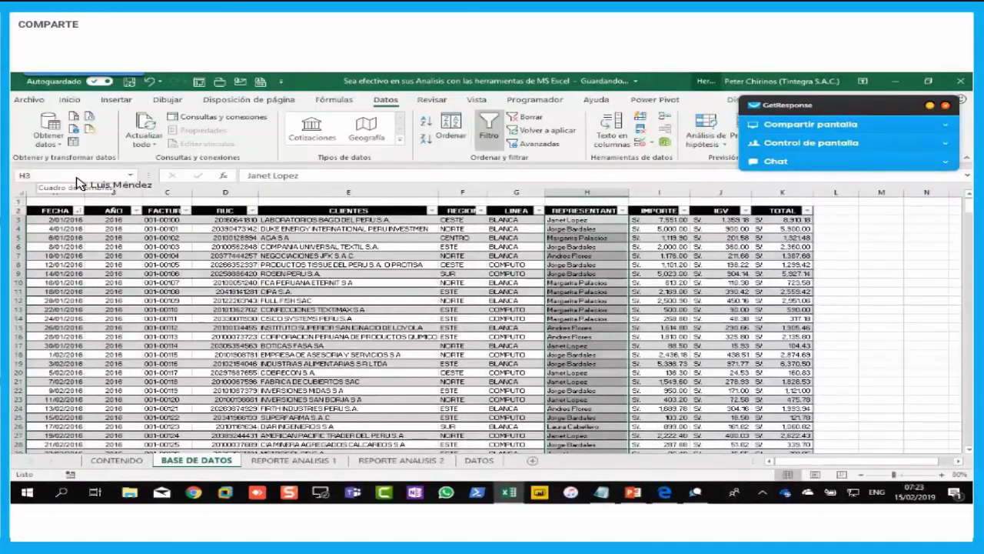
# Step: Define the name TOTAL for the TOTAL column data, from K3 down to the last record
pyautogui.click(766, 222)
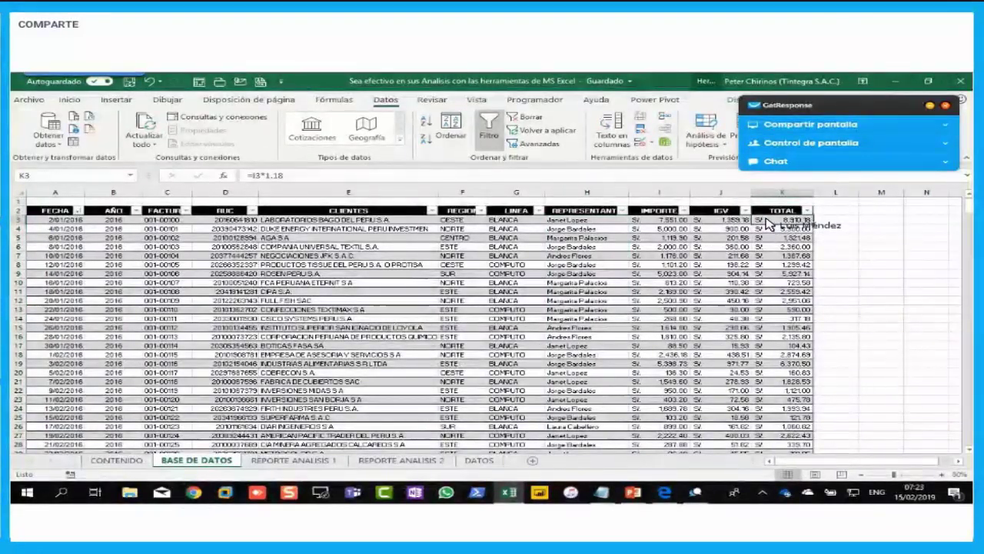
pyautogui.hotkey('ctrl', 'shift', 'Down')
pyautogui.click(91, 177)
pyautogui.write('TOTAL')
pyautogui.press('Return')
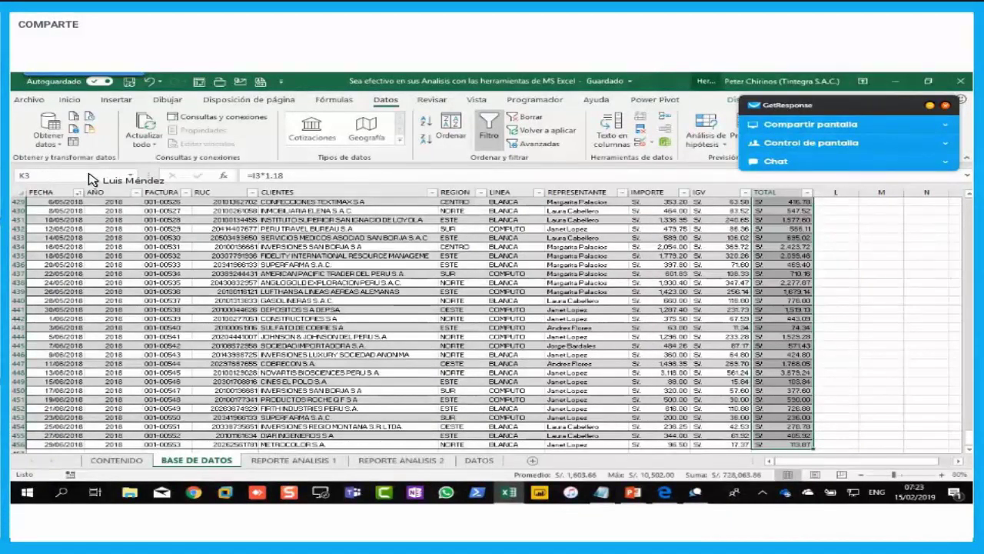
# Step: Check the GetResponse chat, collapse it, and return to the REPORTE ANALISIS 1 sheet
pyautogui.click(945, 164)
pyautogui.click(946, 165)
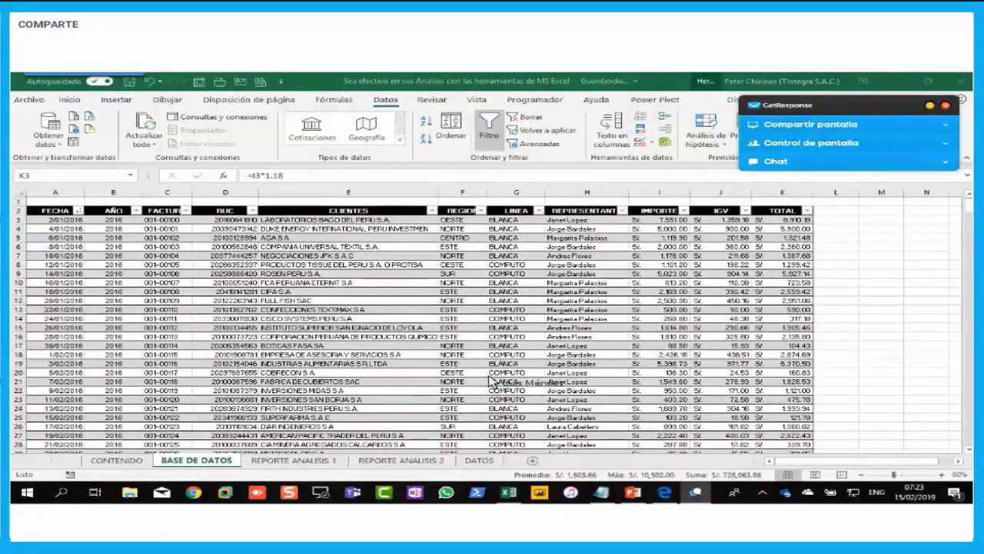
pyautogui.click(294, 461)
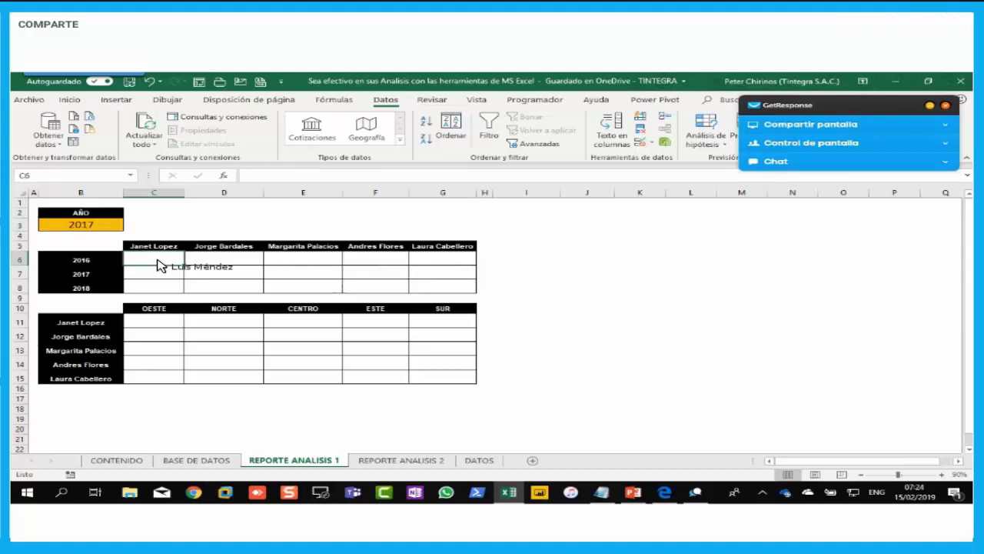
pyautogui.write('=')
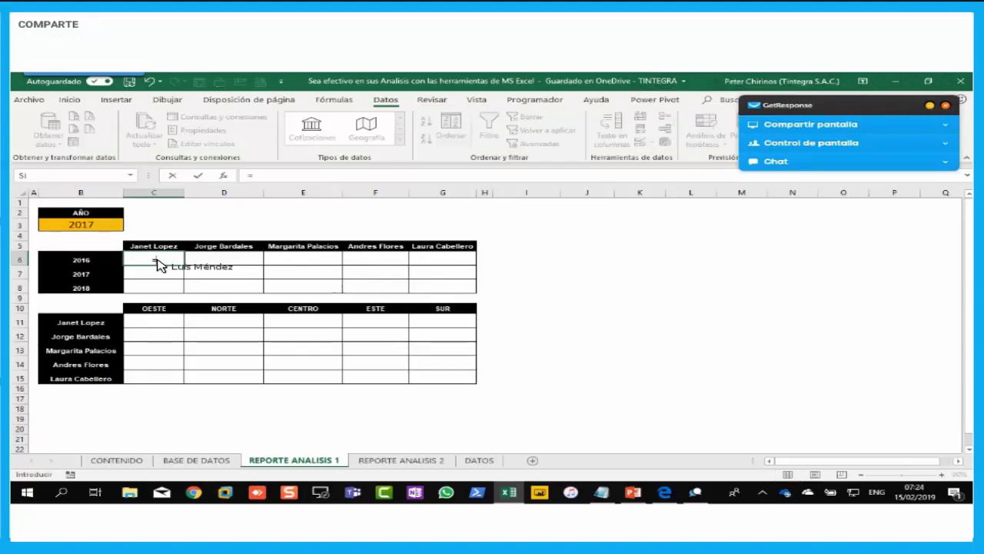
pyautogui.write('PROM')
pyautogui.press('Down')
pyautogui.press('Down')
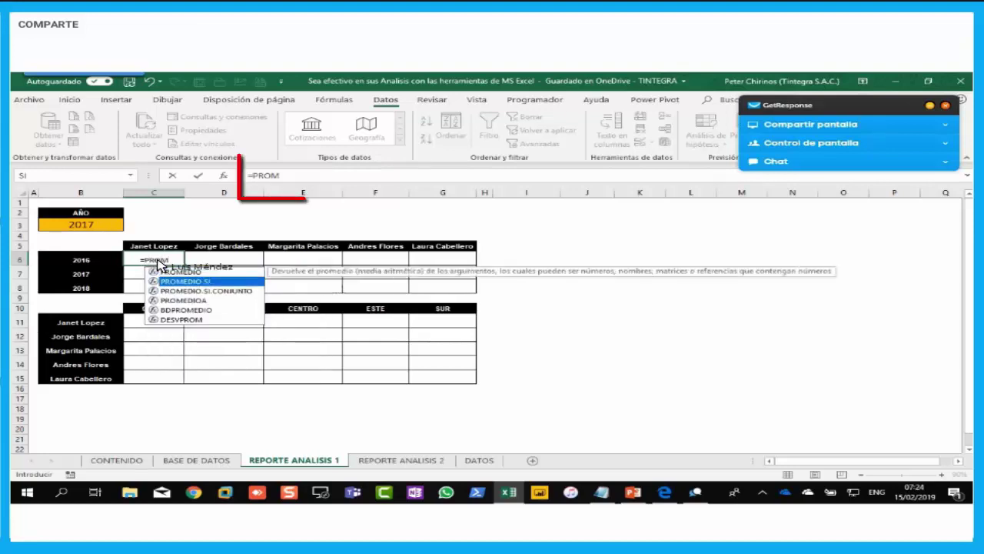
pyautogui.press('Tab')
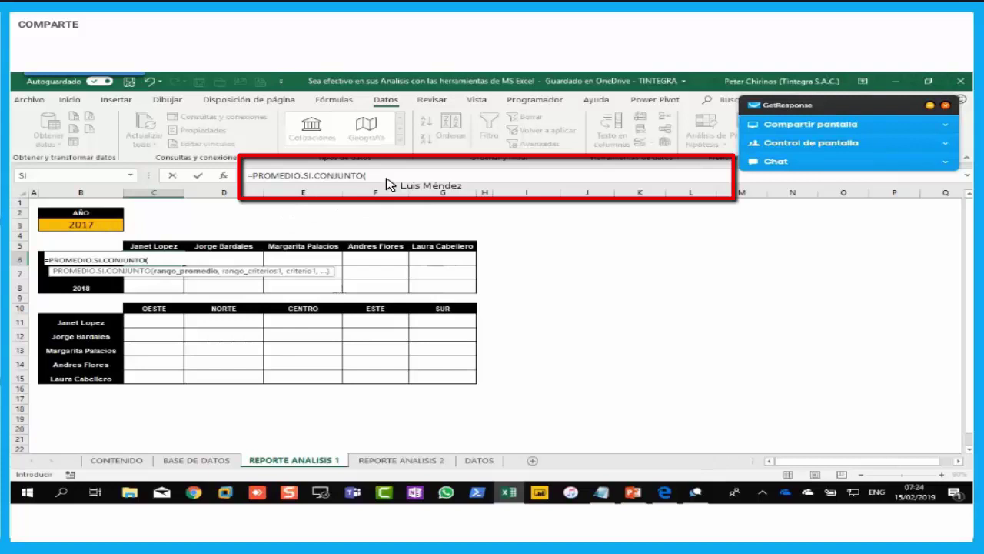
pyautogui.click(392, 177)
pyautogui.press('Escape')
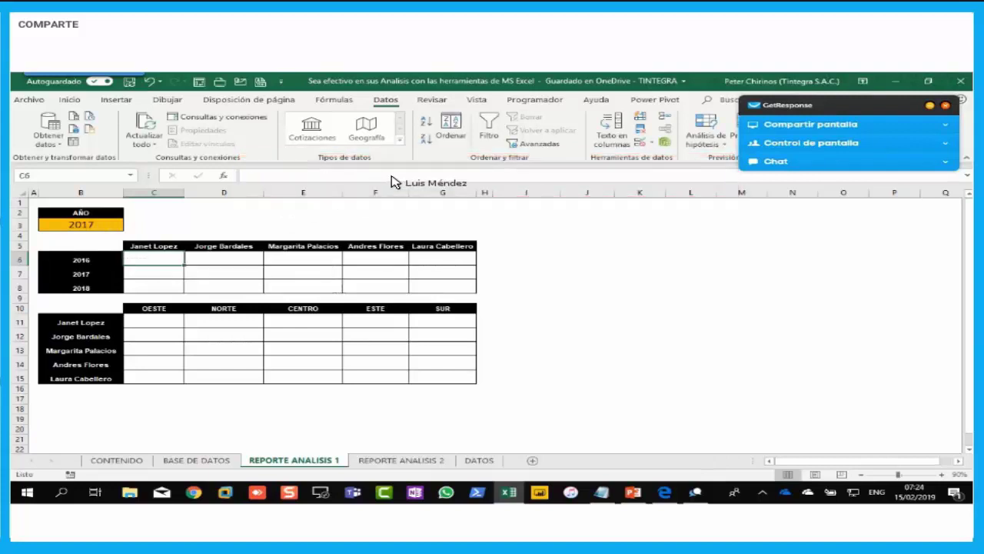
# Step: Start a PROMEDIO.SI.CONJUNTO formula in C6 with TOTAL as the average range and REPRESENTANTES as the first criteria range
pyautogui.click(392, 177)
pyautogui.write('=')
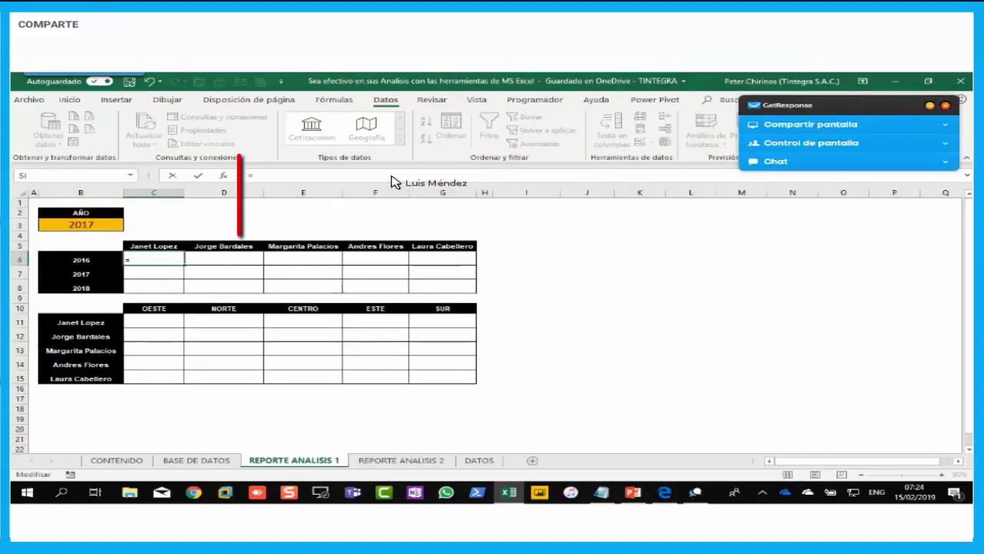
pyautogui.write('PROME')
pyautogui.press('Tab')
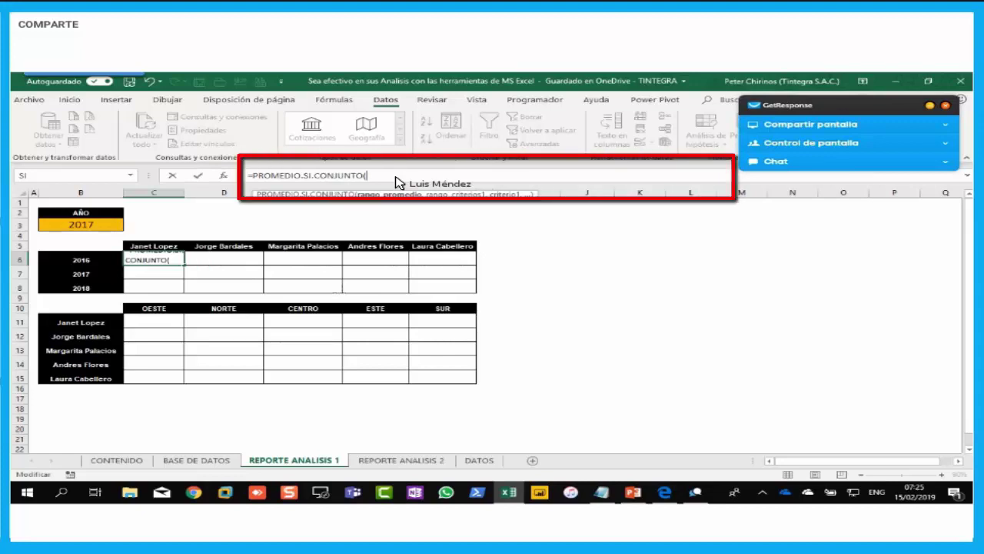
pyautogui.write('TOTAL,')
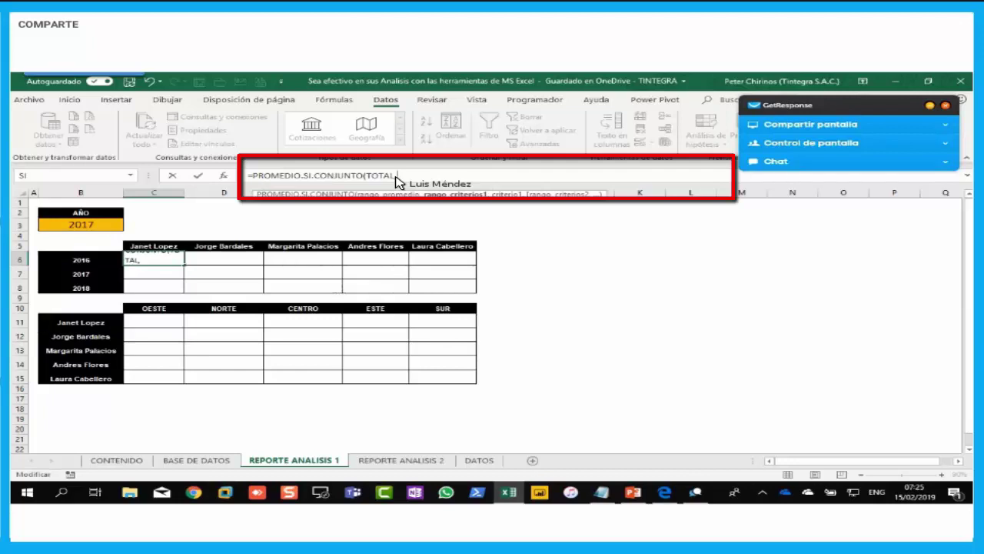
pyautogui.write('REPRESENTANTES')
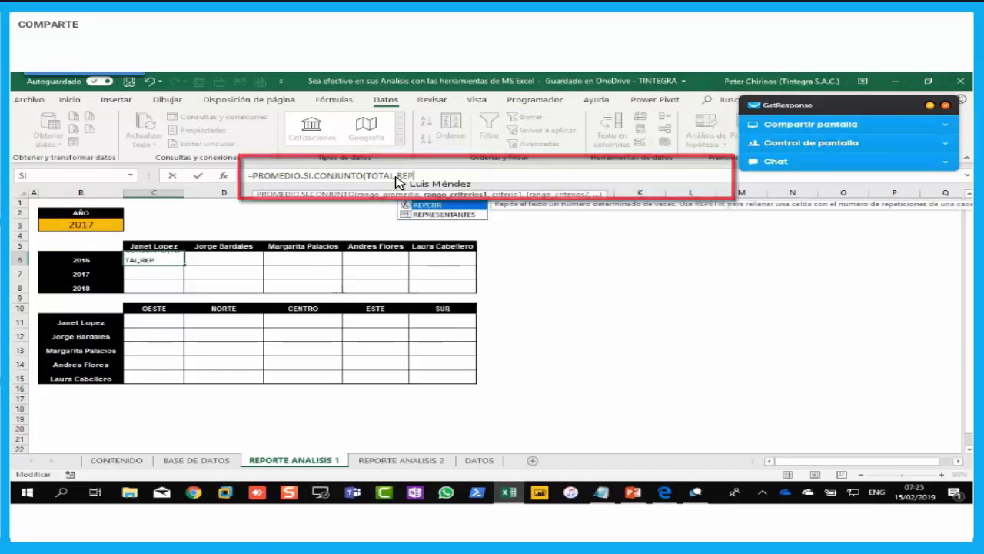
pyautogui.write(',')
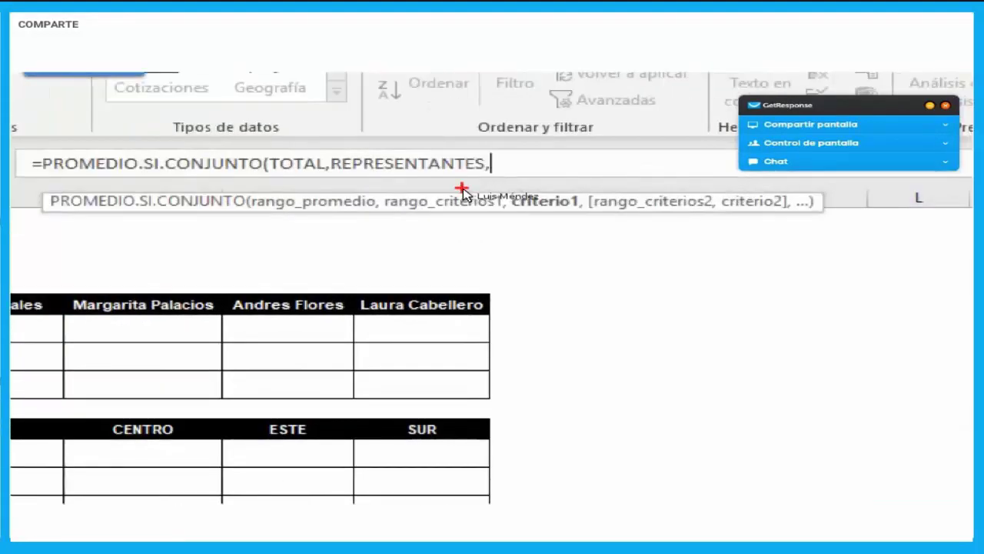
pyautogui.moveTo(37, 187)
pyautogui.mouseDown()
pyautogui.moveTo(121, 221)
pyautogui.moveTo(816, 217)
pyautogui.moveTo(707, 188)
pyautogui.moveTo(123, 189)
pyautogui.moveTo(52, 200)
pyautogui.mouseUp()
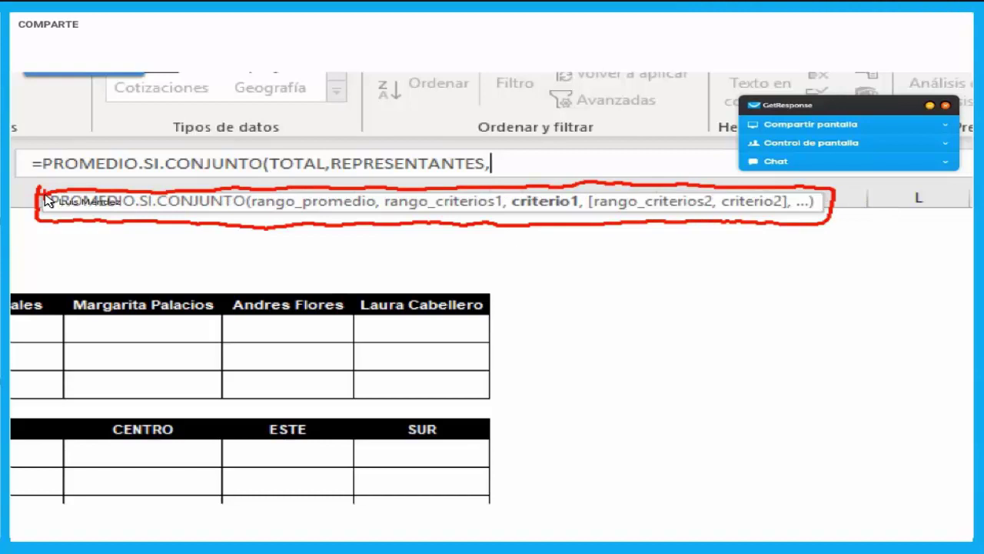
pyautogui.press('e')
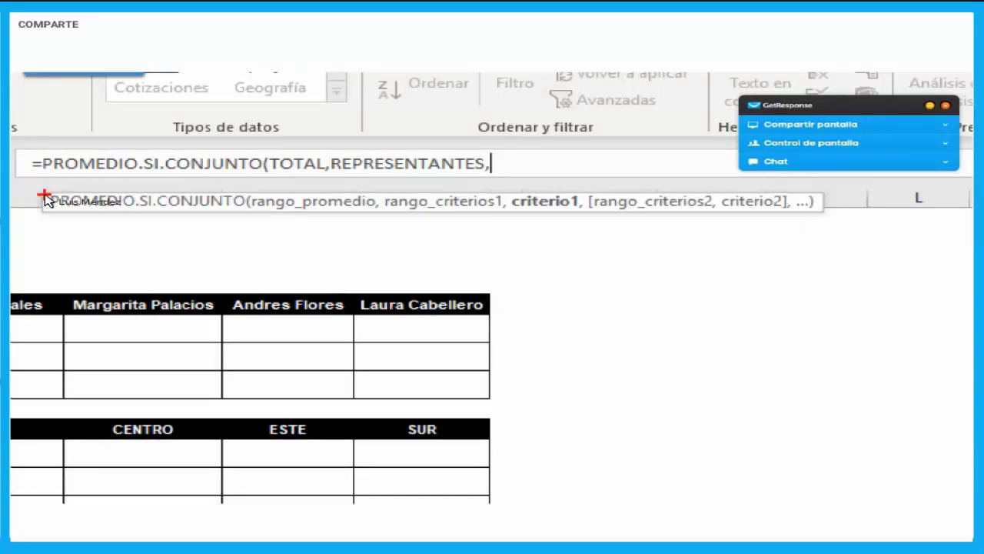
pyautogui.moveTo(254, 216)
pyautogui.mouseDown()
pyautogui.moveTo(374, 216)
pyautogui.moveTo(394, 259)
pyautogui.moveTo(386, 223)
pyautogui.moveTo(375, 244)
pyautogui.mouseUp()
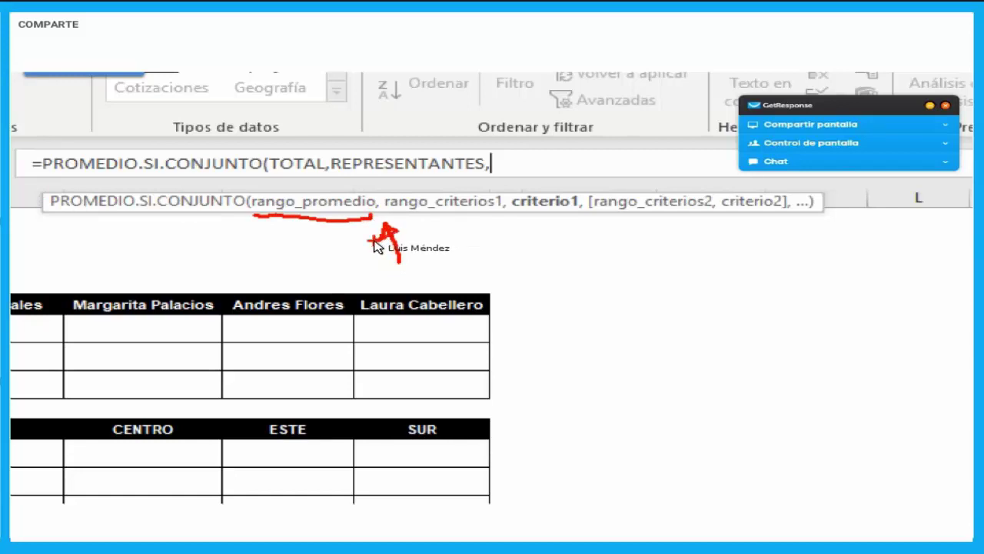
pyautogui.moveTo(590, 307); pyautogui.dragTo(554, 333)
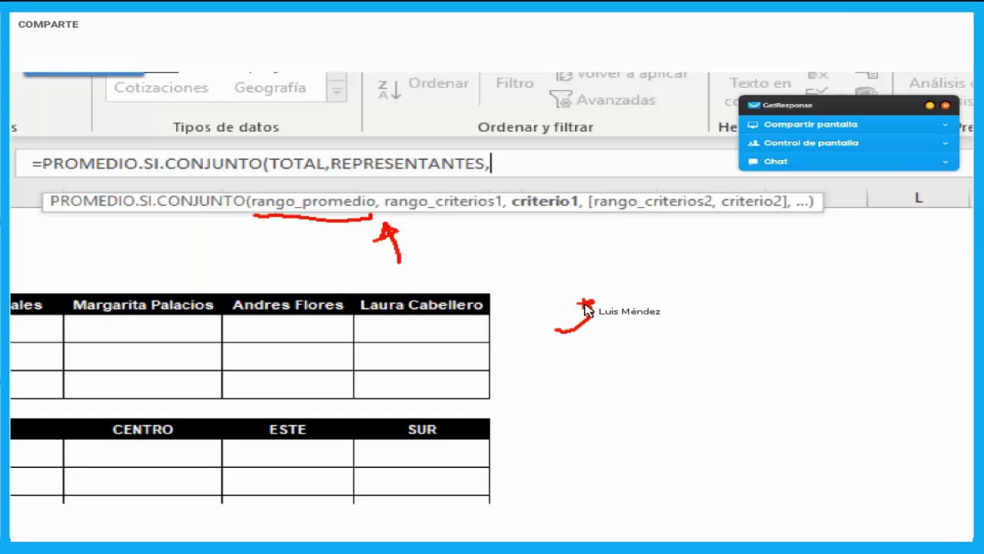
pyautogui.moveTo(754, 298)
pyautogui.mouseDown()
pyautogui.moveTo(764, 296)
pyautogui.moveTo(720, 351)
pyautogui.mouseUp()
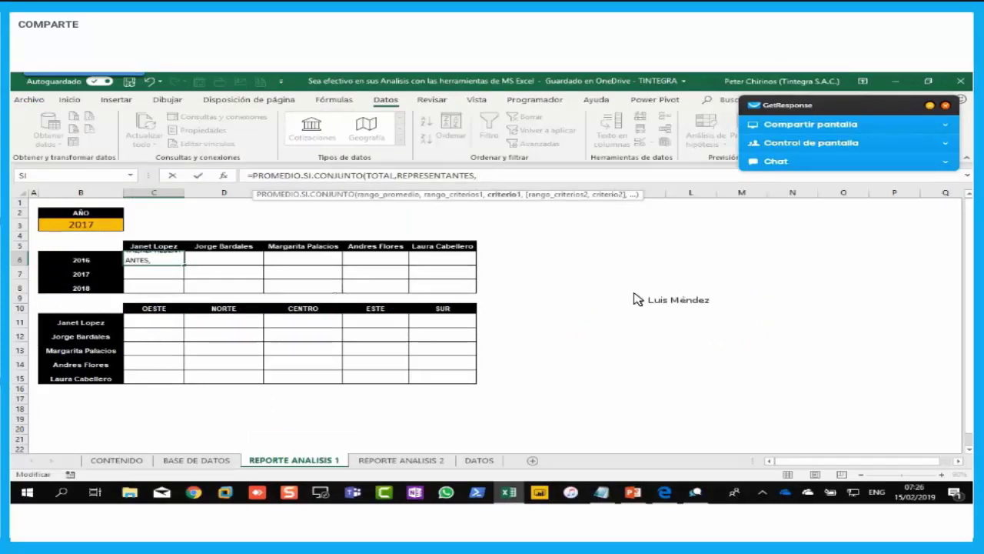
# Step: Continue the C6 formula with C5 as the first criterion, ANIO as the second criteria range and B6 as the second criterion
pyautogui.click(173, 248)
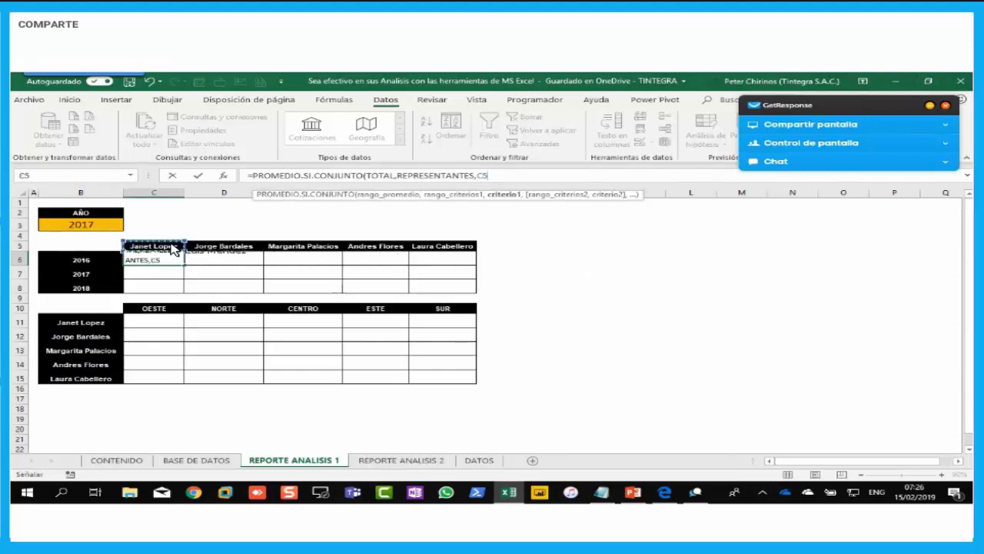
pyautogui.write(',')
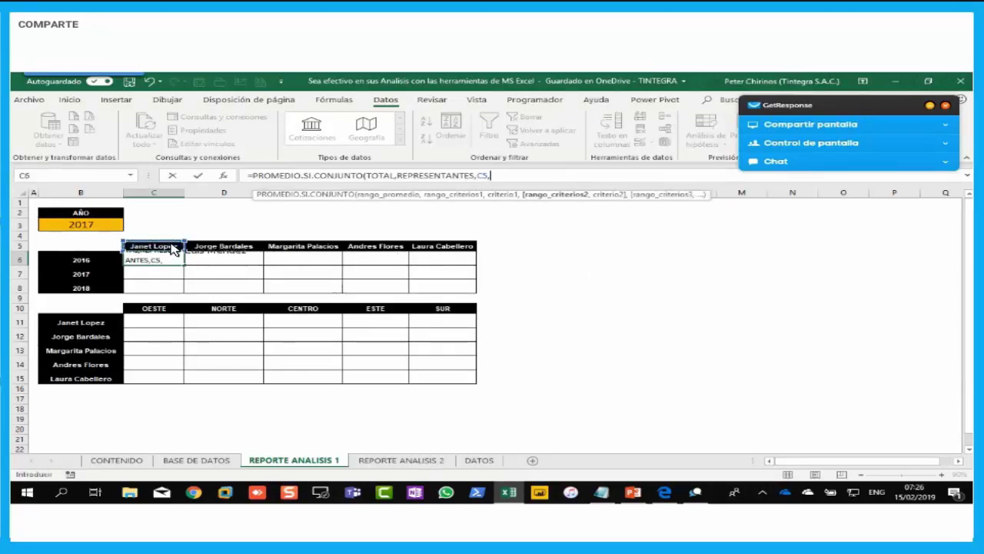
pyautogui.write('ANIO')
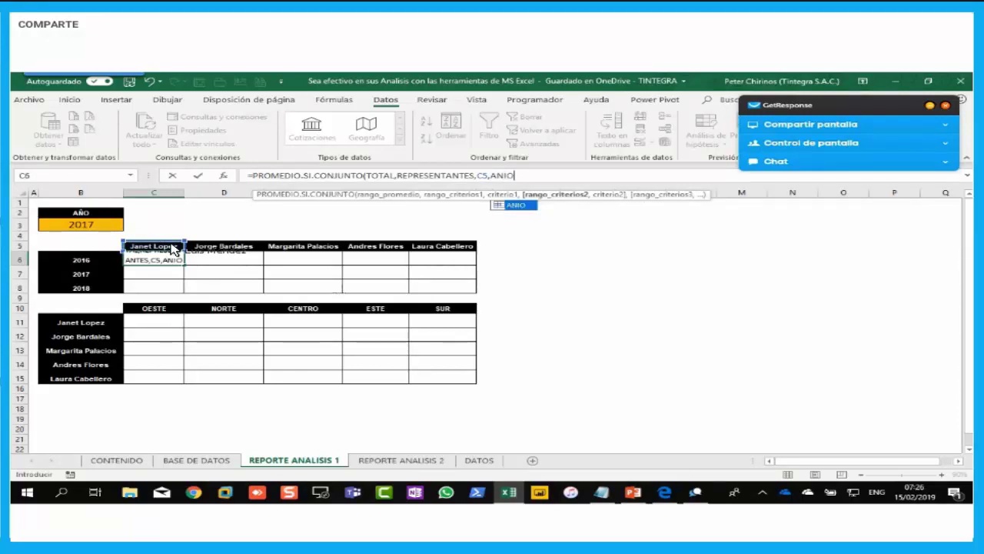
pyautogui.write(',')
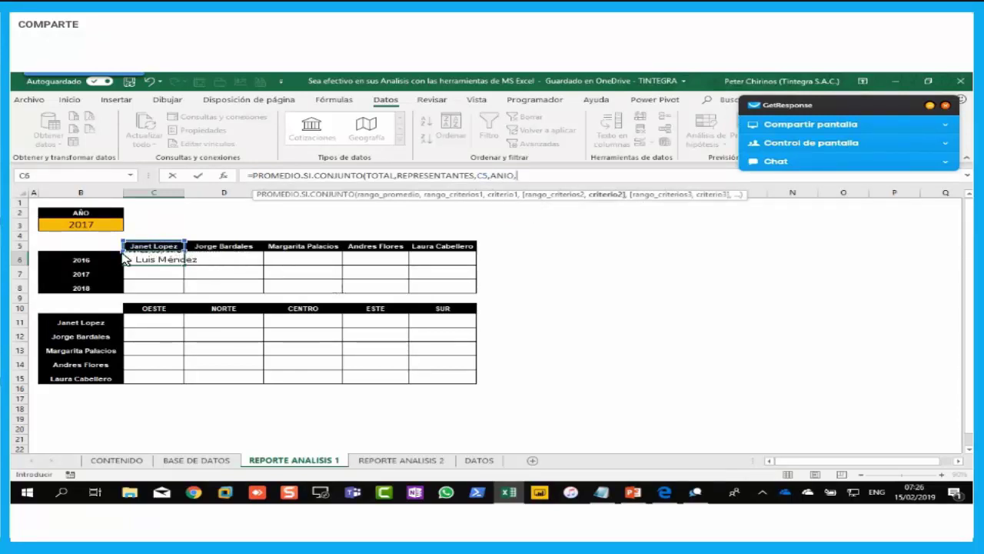
pyautogui.click(92, 264)
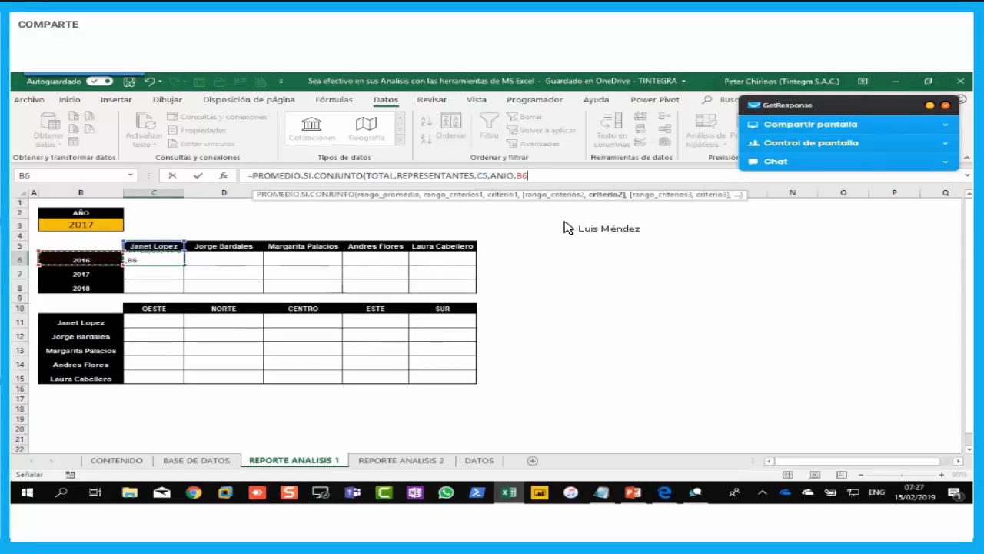
# Step: Lock the row of the first criterion in the C6 formula so the reference reads C$5
pyautogui.click(483, 177)
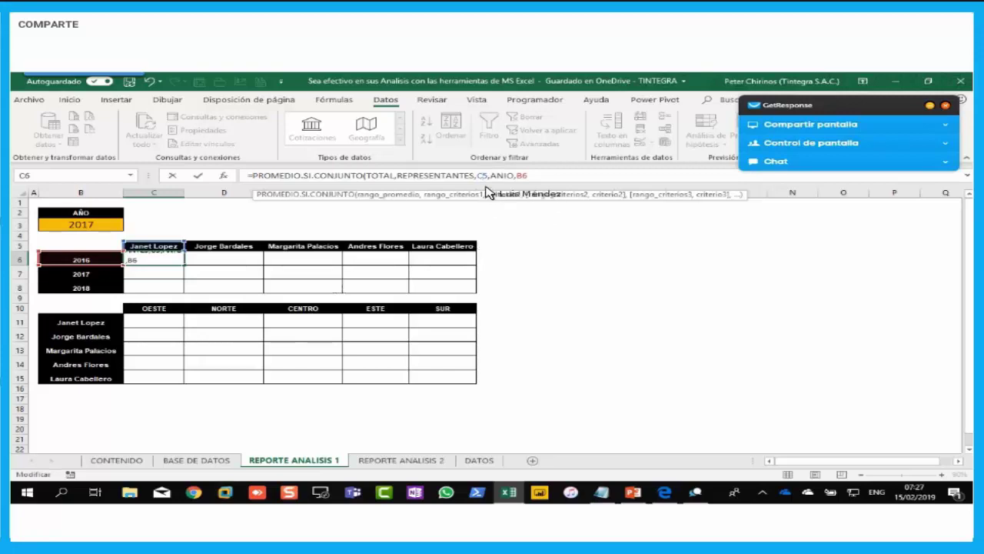
pyautogui.press('F4')
pyautogui.press('F4')
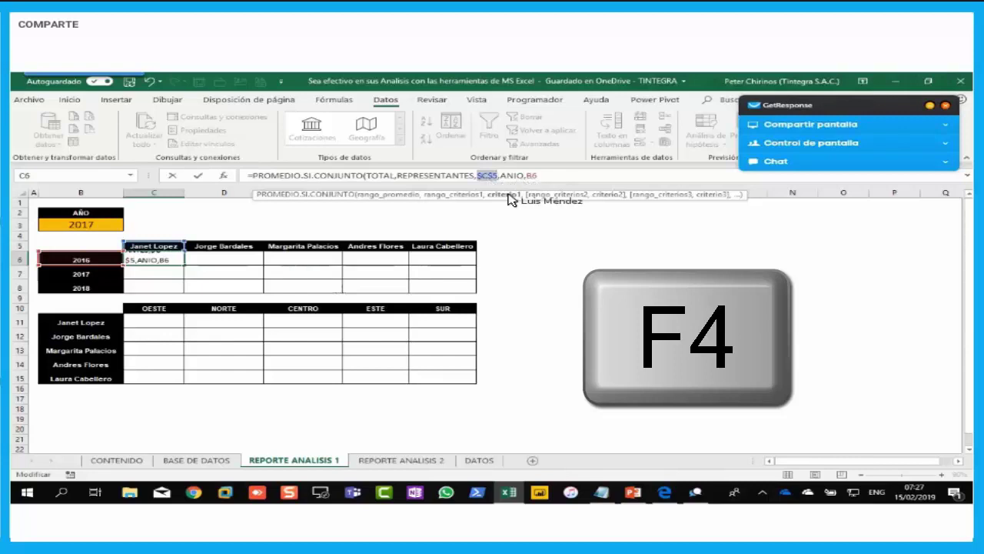
pyautogui.press('F4')
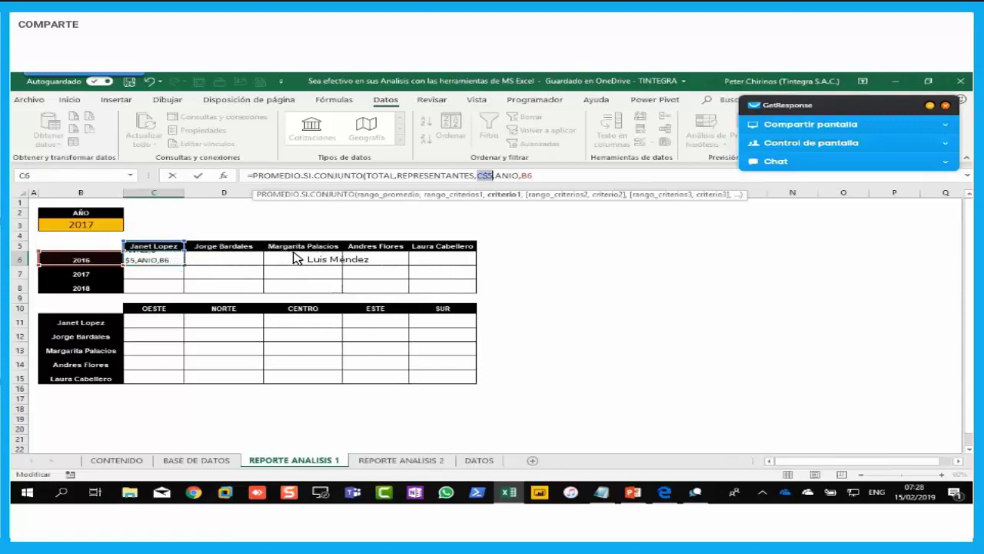
# Step: Lock the column of the second criterion as $B6 and enter the PROMEDIO.SI.CONJUNTO formula in C6
pyautogui.click(527, 176)
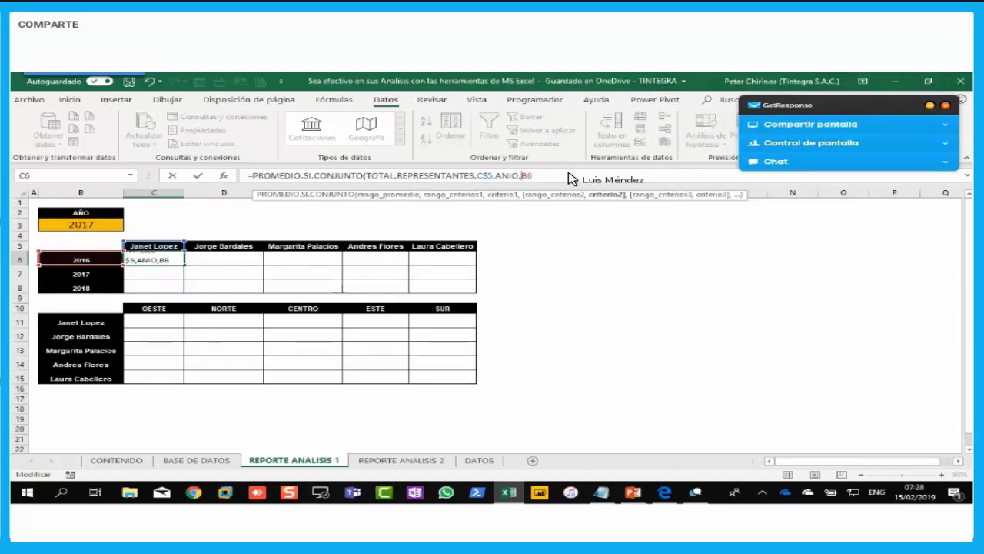
pyautogui.press('F4')
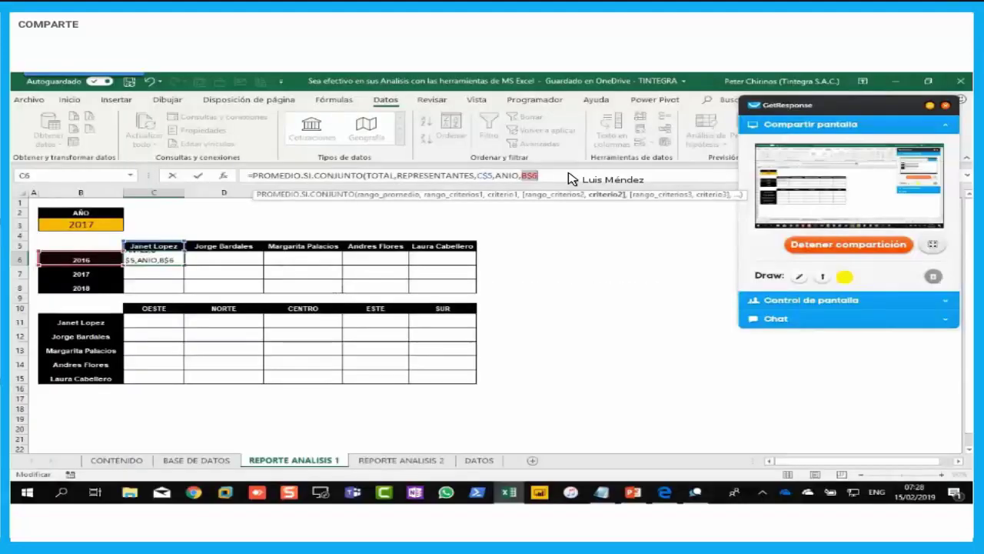
pyautogui.click(945, 128)
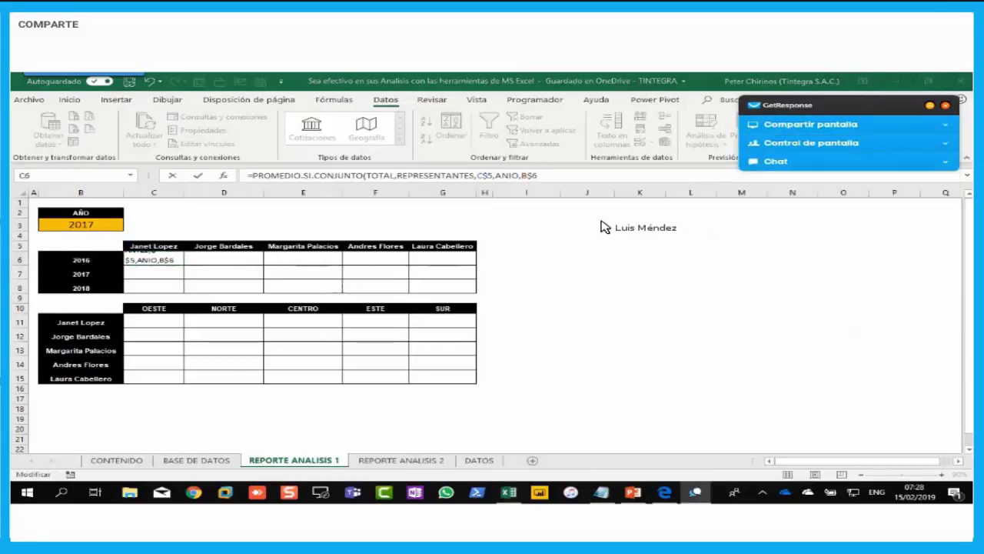
pyautogui.doubleClick(526, 177)
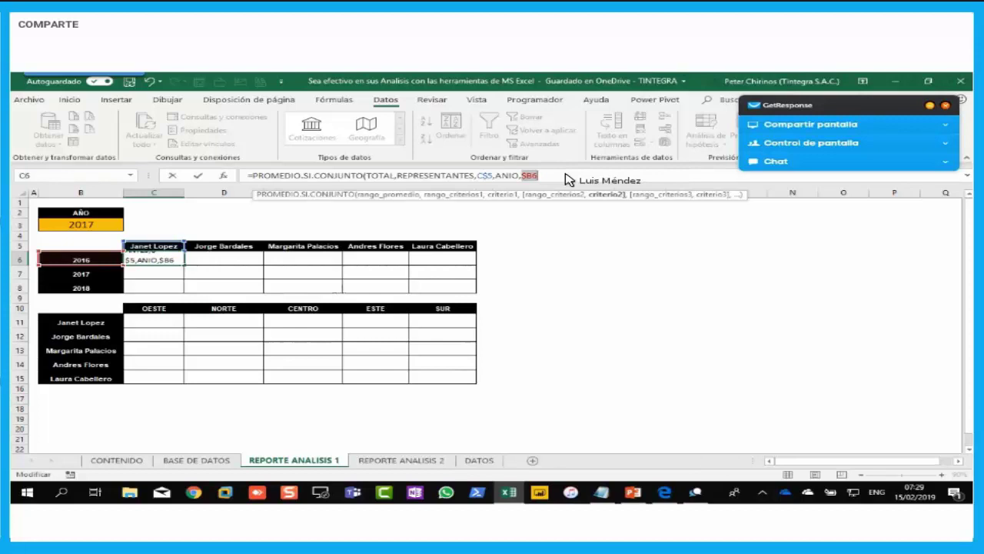
pyautogui.press('Return')
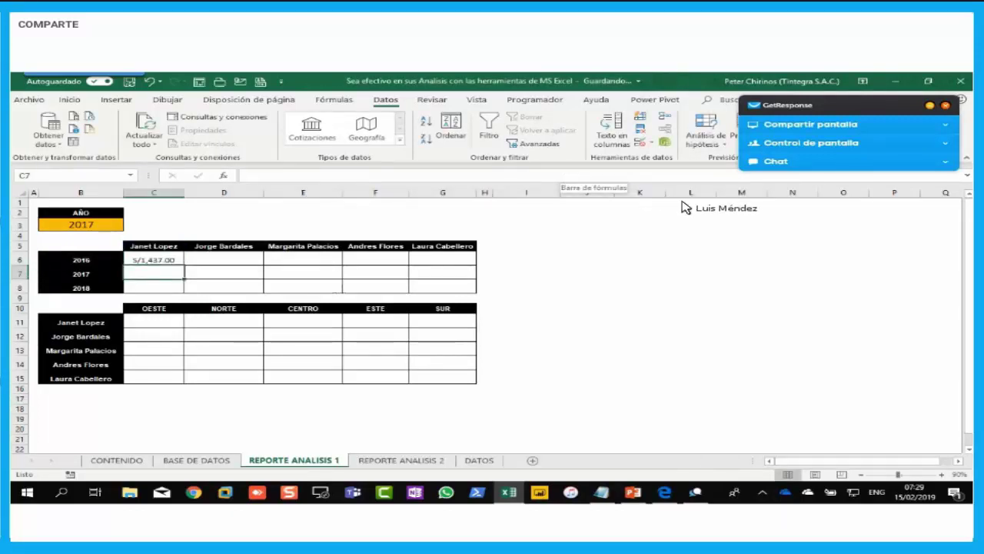
# Step: Check the GetResponse chat messages and return to the REPORTE ANALISIS 1 sheet in Excel
pyautogui.click(951, 169)
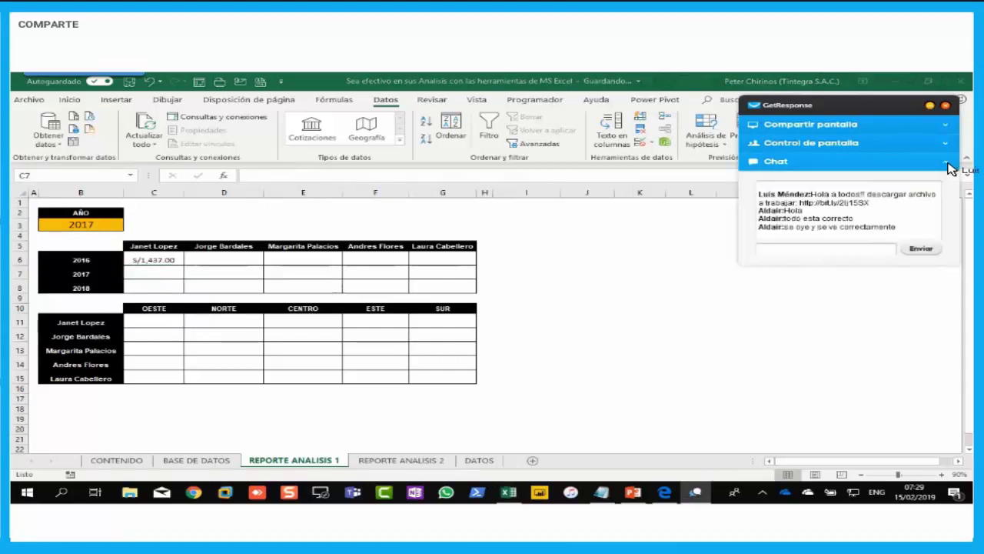
pyautogui.hotkey('alt', 'Tab')
pyautogui.hotkey('alt', 'Tab')
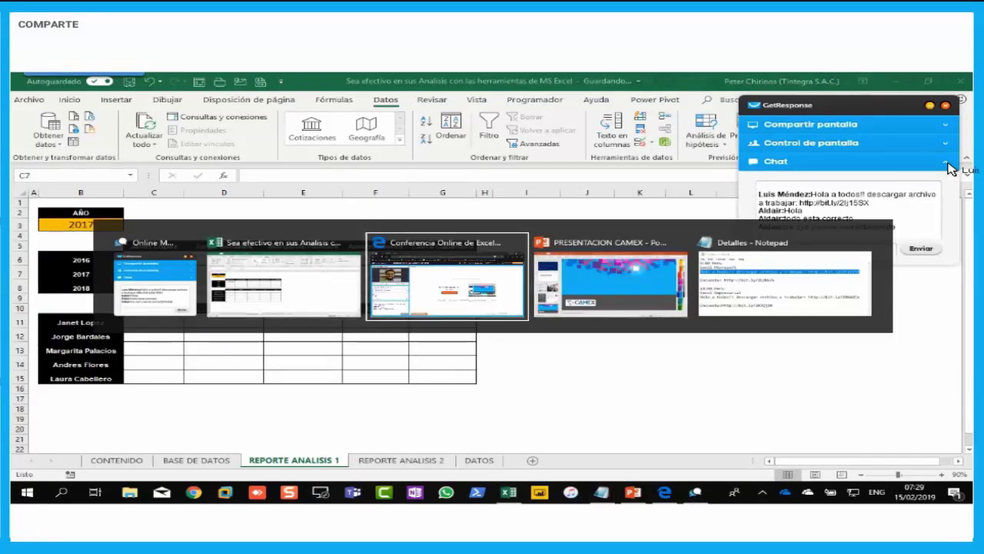
pyautogui.hotkey('alt', 'Tab')
pyautogui.hotkey('alt', 'Tab')
pyautogui.hotkey('alt', 'Tab')
pyautogui.hotkey('alt', 'Tab')
pyautogui.hotkey('alt', 'Tab')
pyautogui.hotkey('alt', 'Tab')
pyautogui.hotkey('alt', 'Tab')
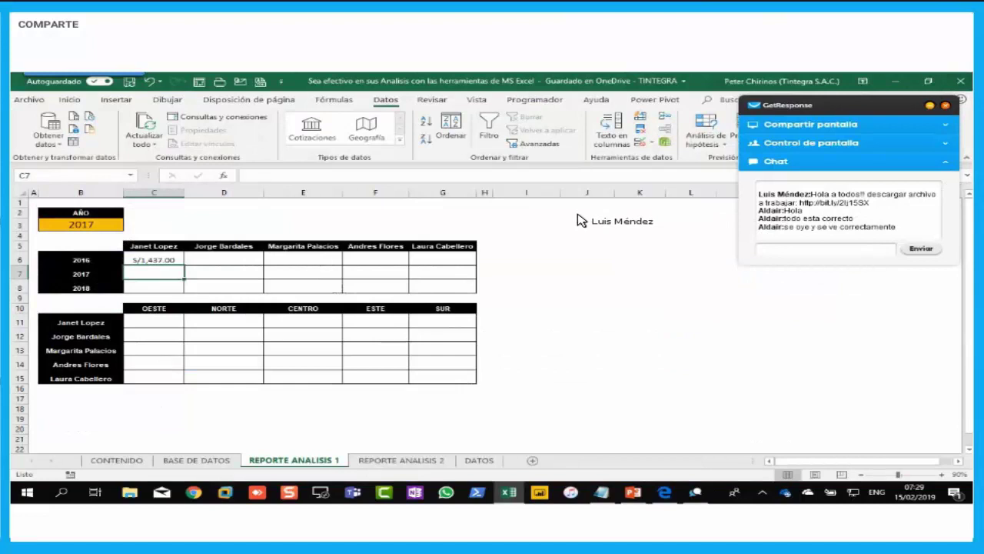
# Step: Copy the C6 formula across the whole year-by-representative table, through G8
pyautogui.click(160, 261)
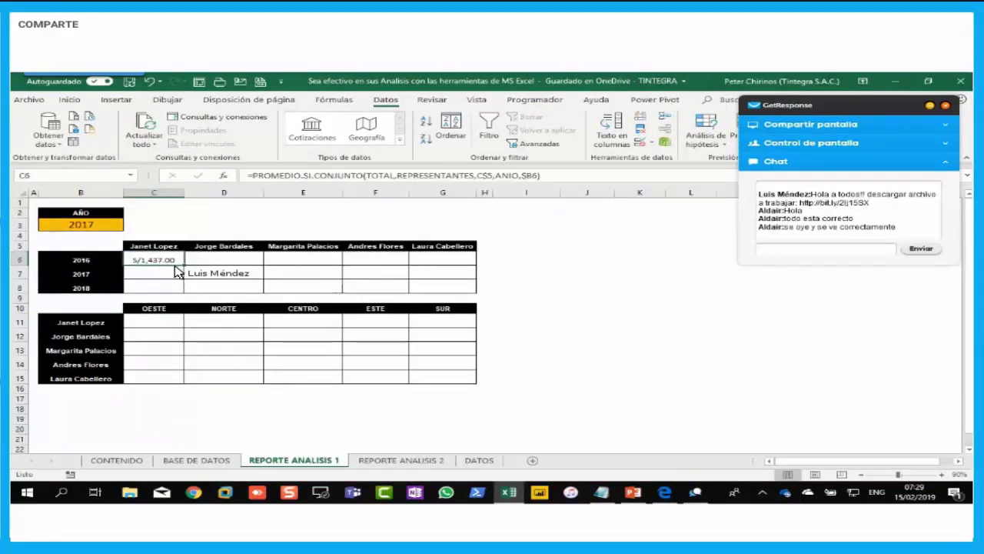
pyautogui.moveTo(185, 268); pyautogui.dragTo(479, 295)
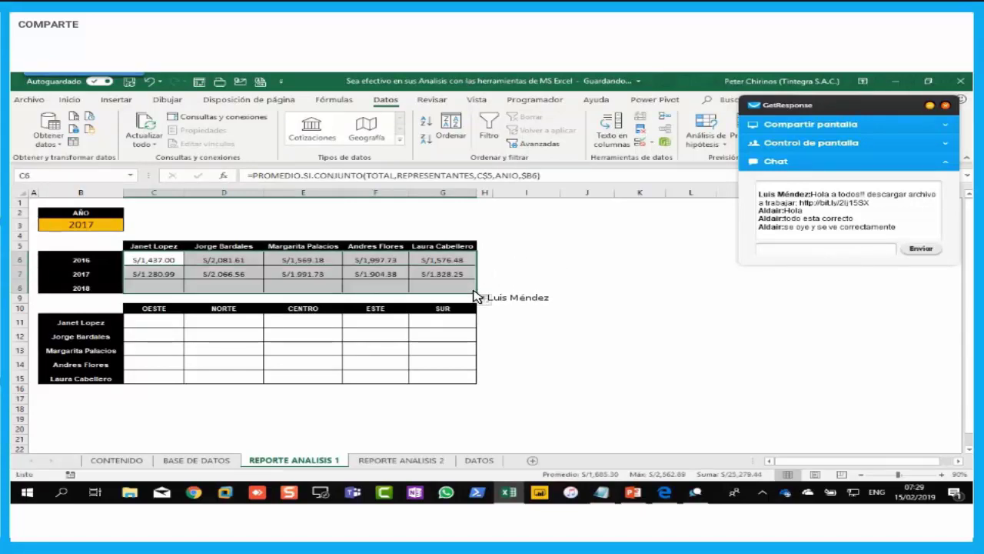
pyautogui.click(544, 262)
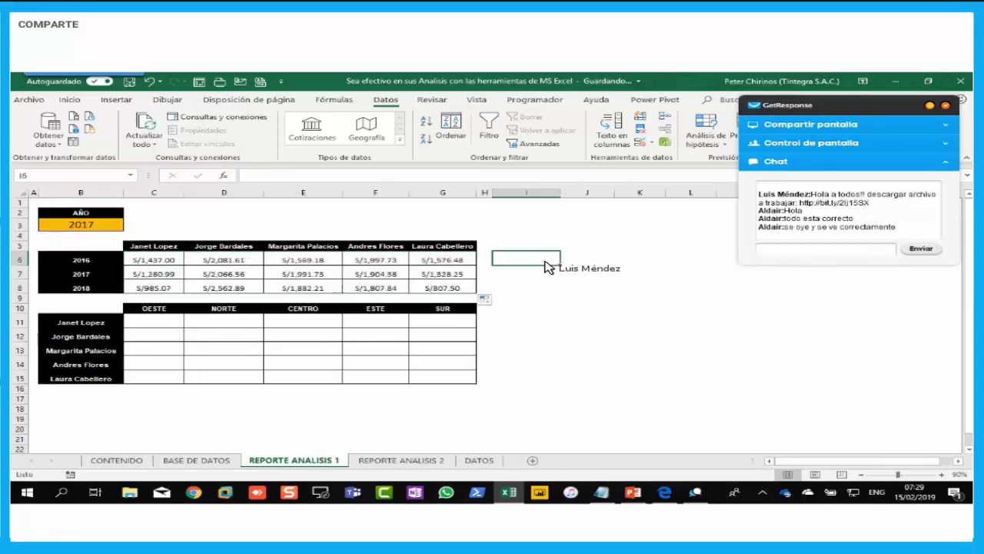
# Step: Review the arguments of the C6 formula and its source data in BASE DE DATOS, returning to C11 of REPORTE ANALISIS 1
pyautogui.click(156, 264)
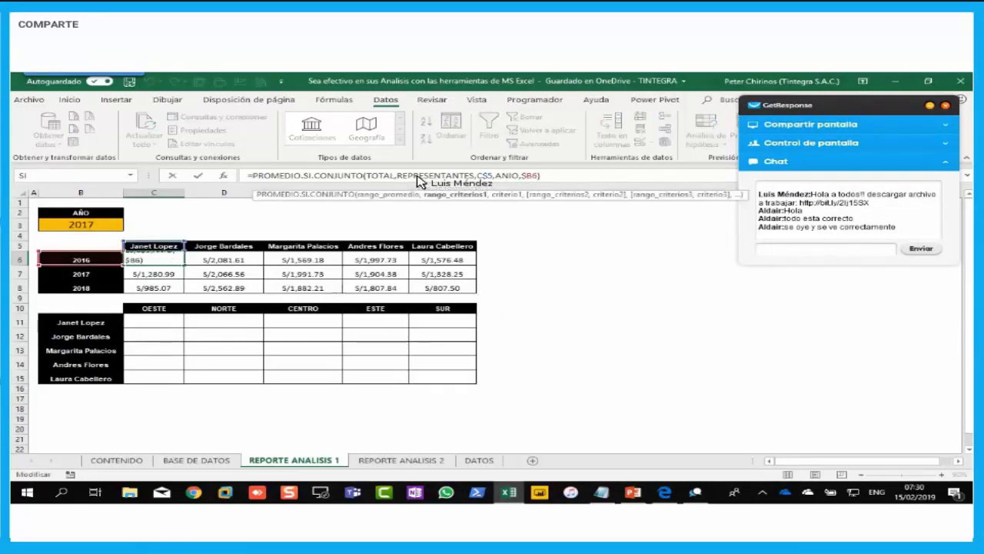
pyautogui.press('Return')
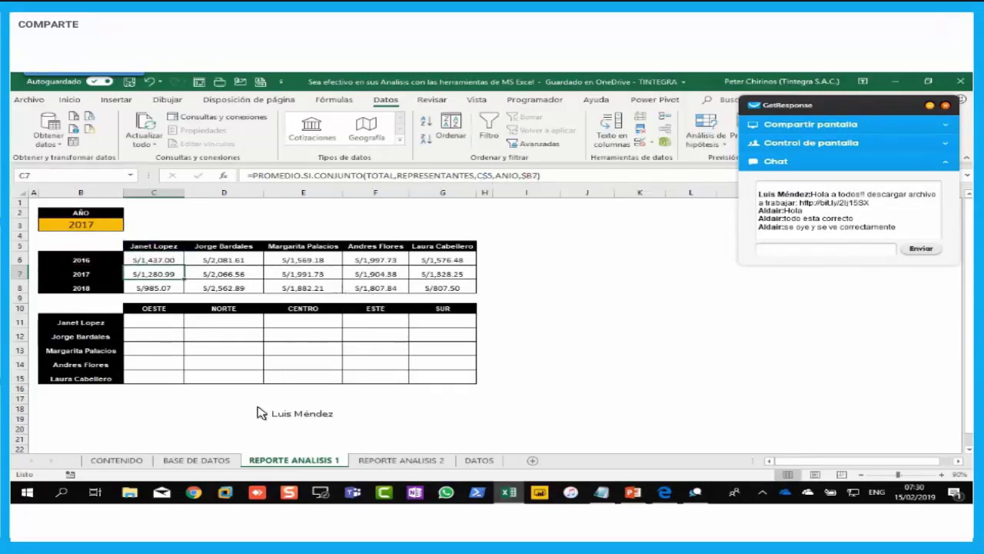
pyautogui.click(222, 463)
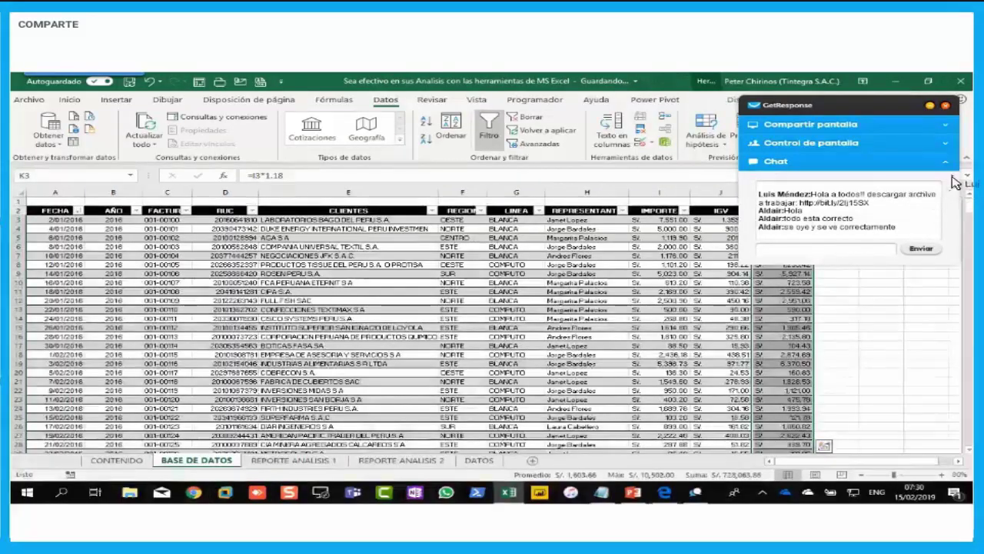
pyautogui.click(315, 461)
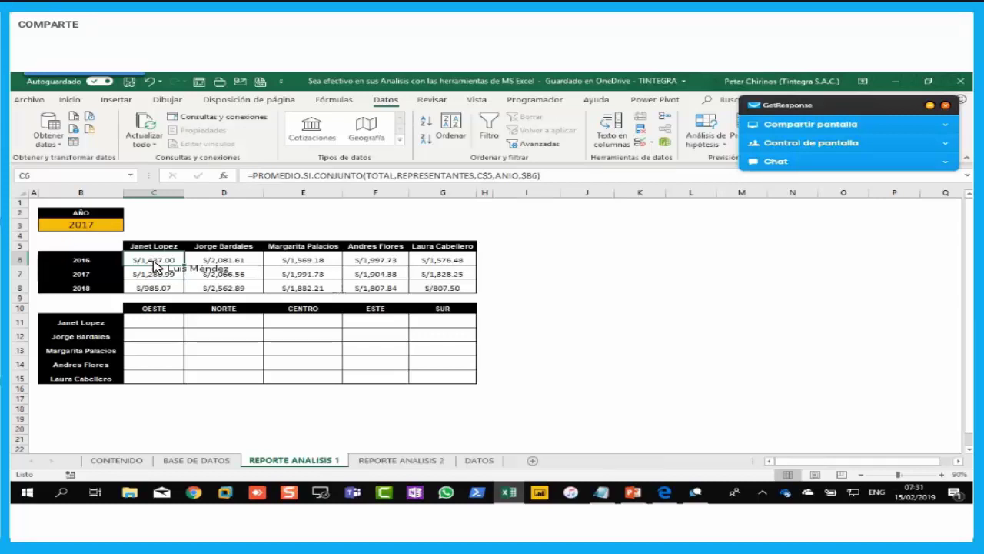
pyautogui.click(167, 324)
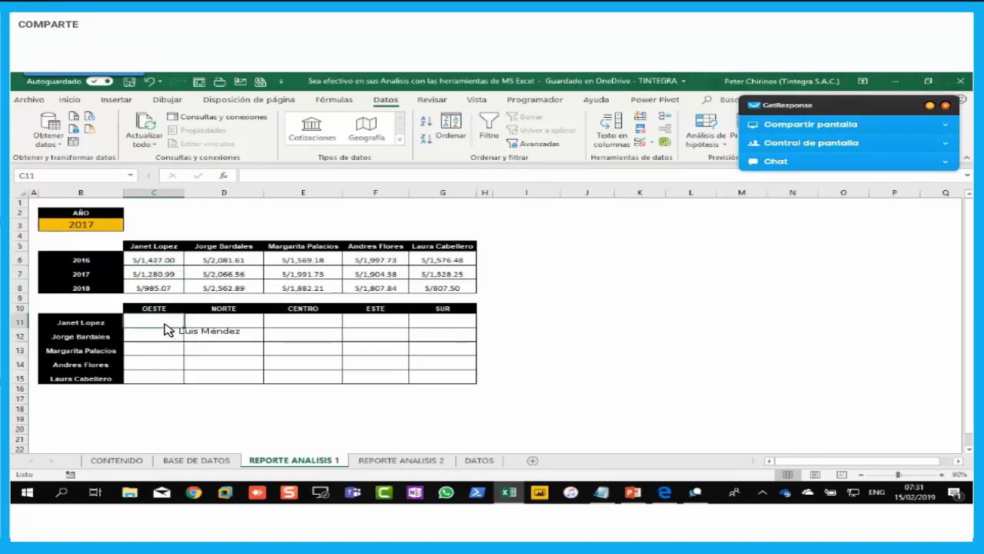
# Step: Insert a clustered column chart of the year-by-representative table and place it, enlarged, beside the tables over about columns I to P
pyautogui.click(165, 261)
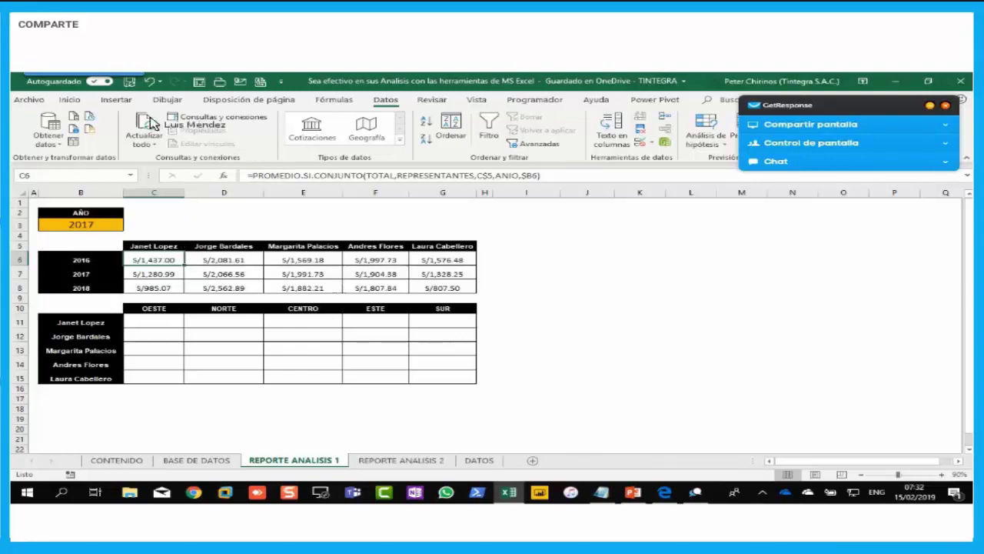
pyautogui.click(123, 101)
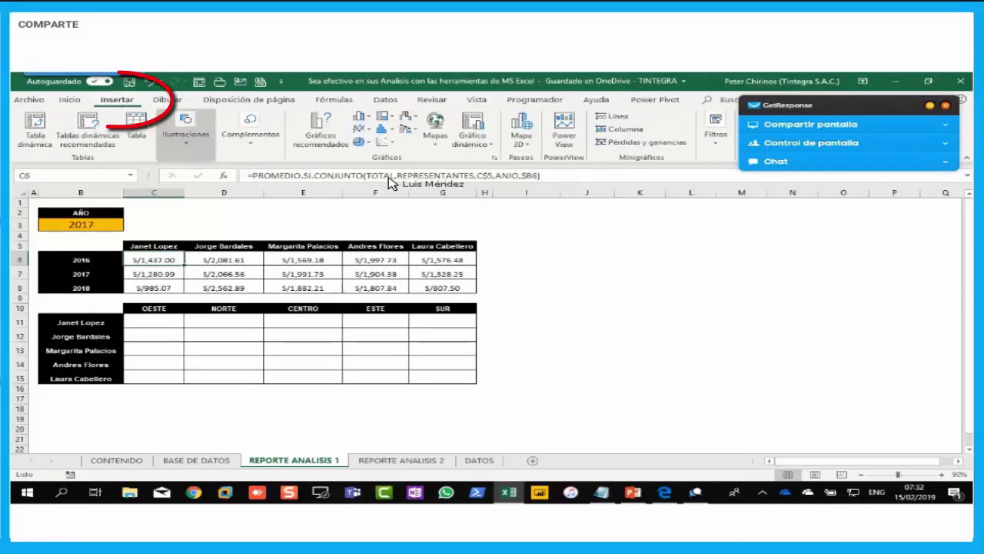
pyautogui.click(364, 117)
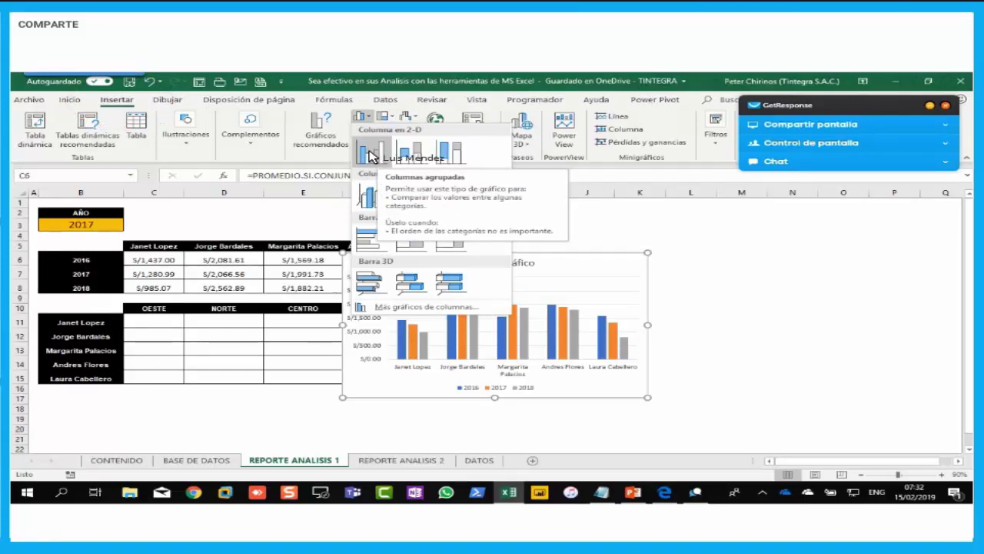
pyautogui.click(376, 160)
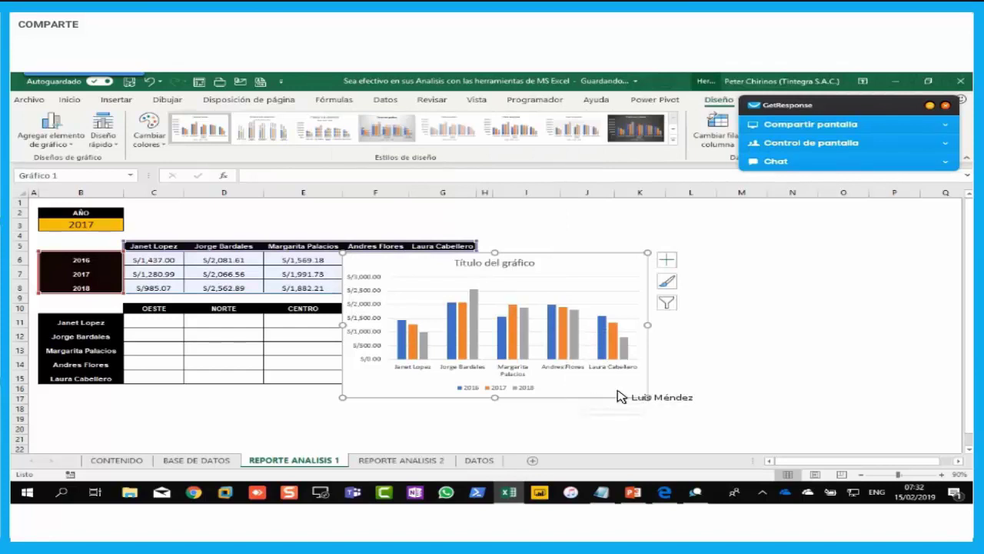
pyautogui.moveTo(577, 397); pyautogui.dragTo(729, 384)
pyautogui.moveTo(800, 387); pyautogui.dragTo(910, 388)
# Step: Title the year-by-representative column chart "Promedio de Ventas"
pyautogui.click(741, 254)
pyautogui.click(740, 253)
pyautogui.moveTo(741, 253); pyautogui.dragTo(674, 263)
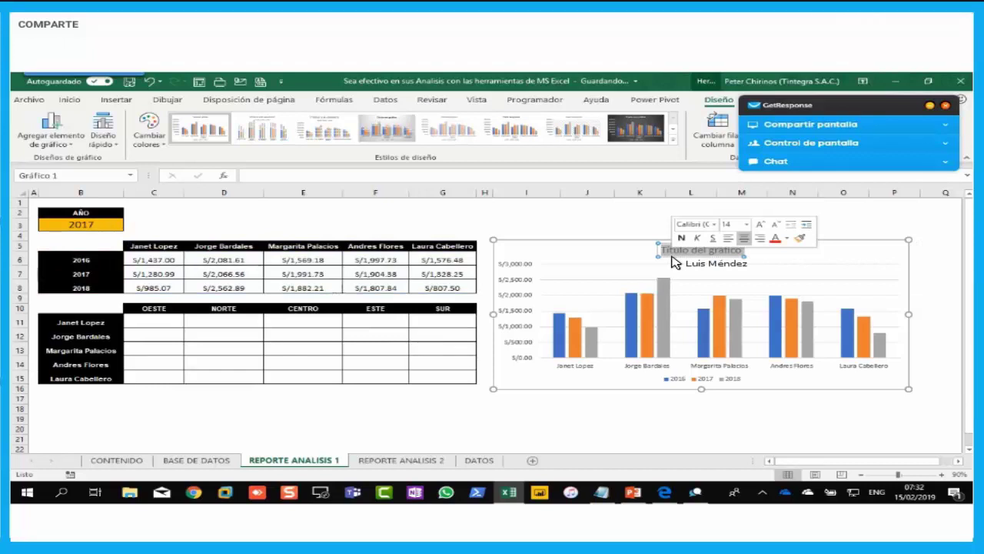
pyautogui.write('Prom')
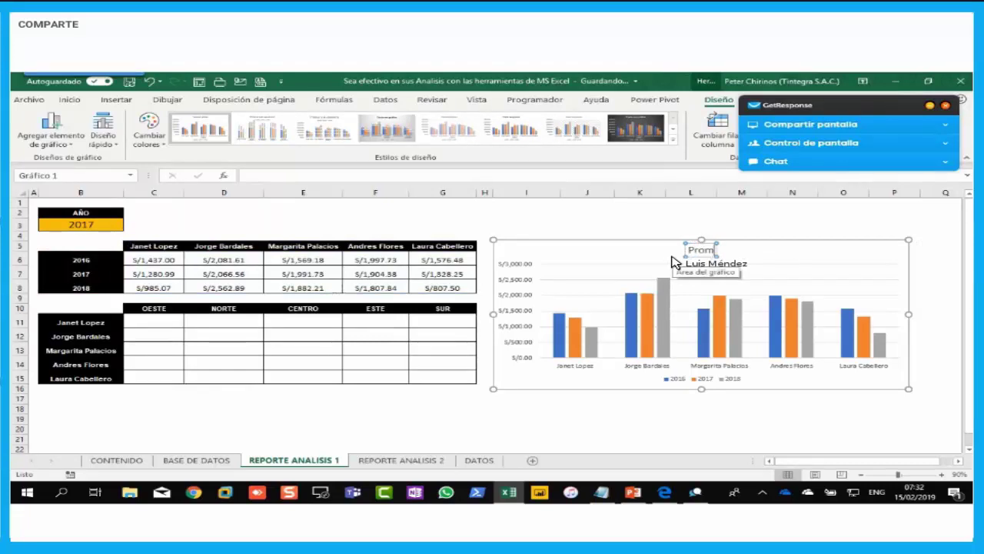
pyautogui.write('edio de Ventas')
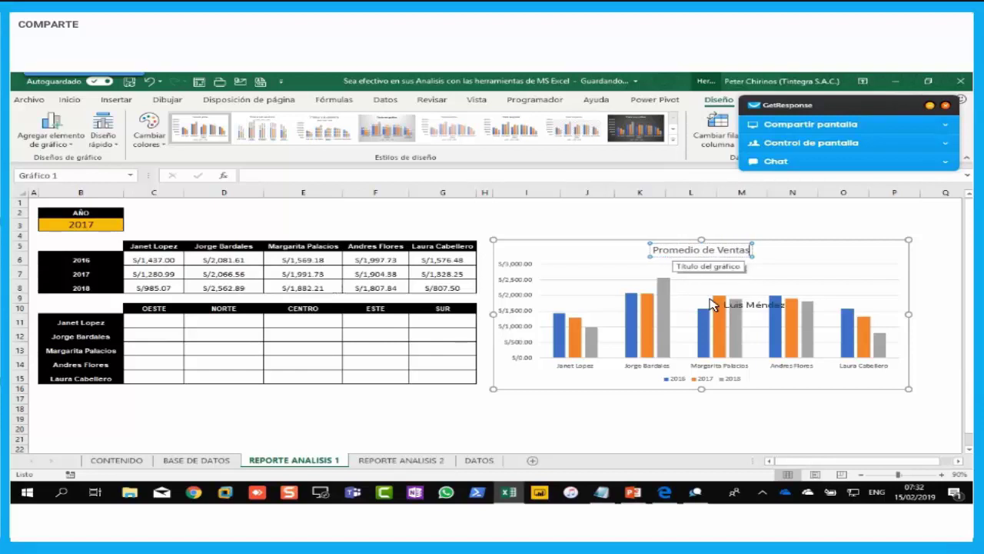
pyautogui.click(785, 390)
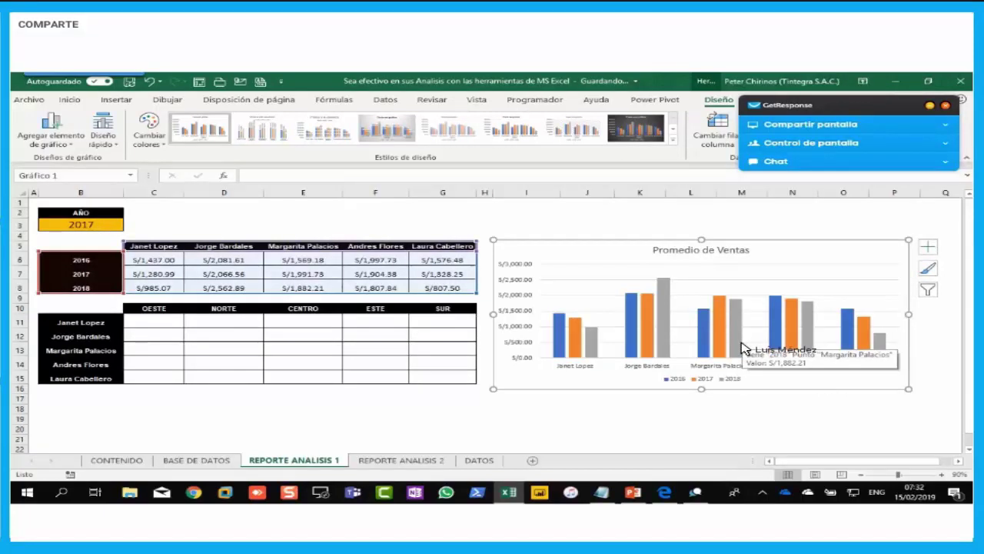
# Step: Open the chart type settings for the chart's 2018 series and review the type and secondary axis options of each series
pyautogui.click(667, 311)
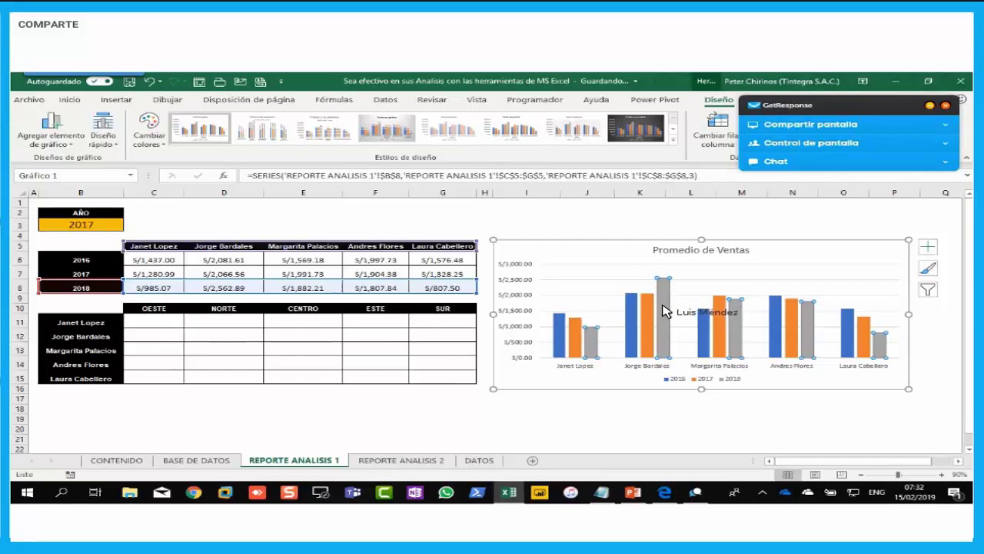
pyautogui.rightClick(666, 310)
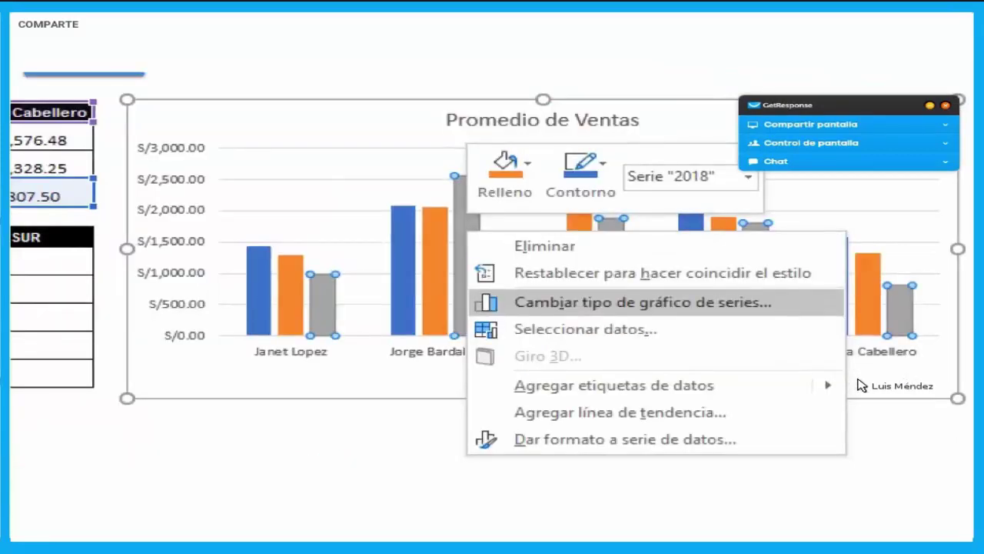
pyautogui.click(859, 379)
pyautogui.moveTo(789, 306); pyautogui.dragTo(854, 303)
pyautogui.moveTo(792, 312)
pyautogui.mouseDown()
pyautogui.moveTo(779, 313)
pyautogui.moveTo(796, 306)
pyautogui.mouseUp()
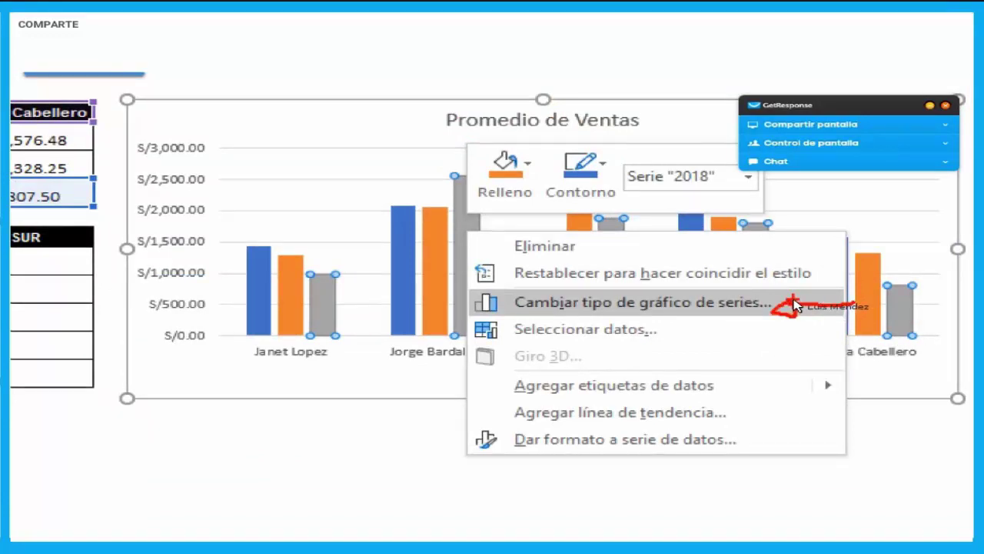
pyautogui.press('Escape')
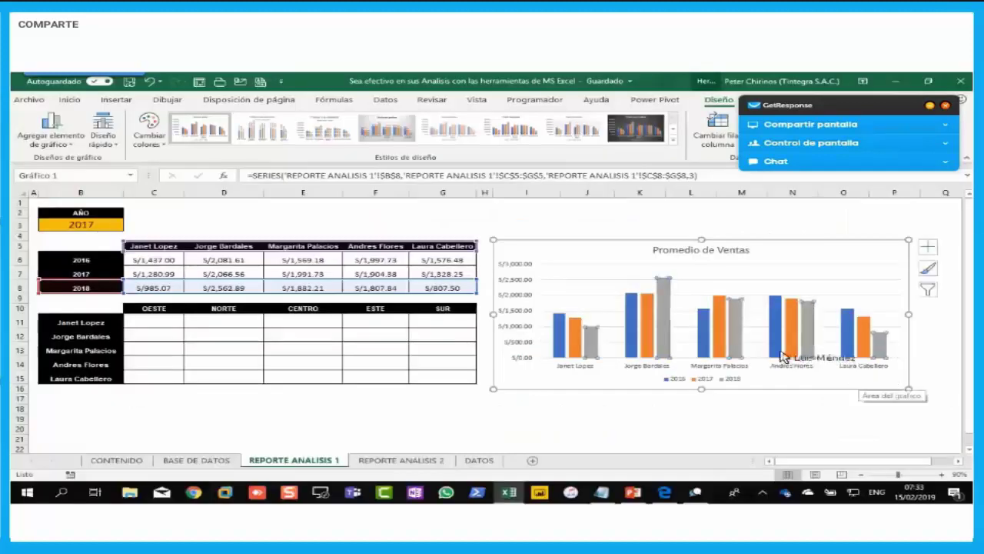
pyautogui.rightClick(738, 328)
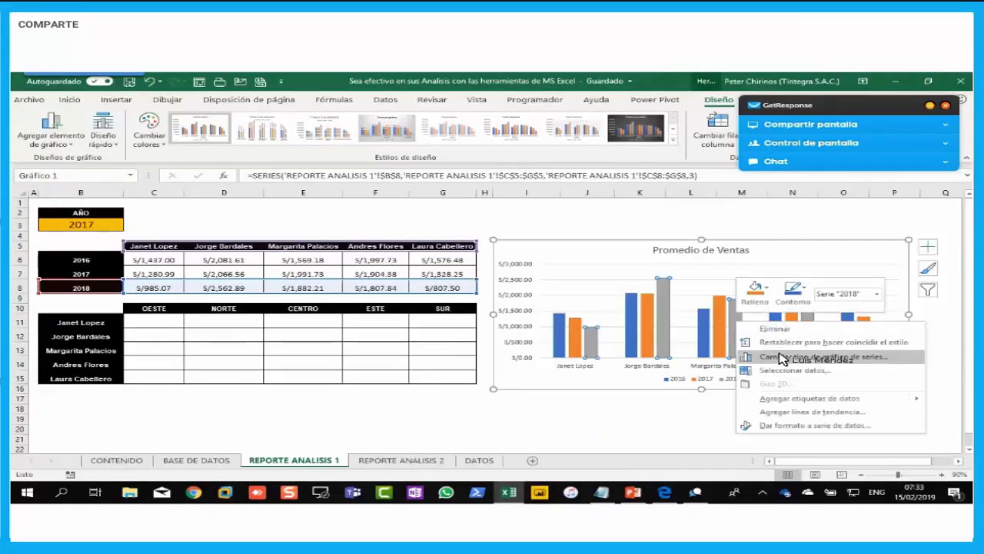
pyautogui.press('Escape')
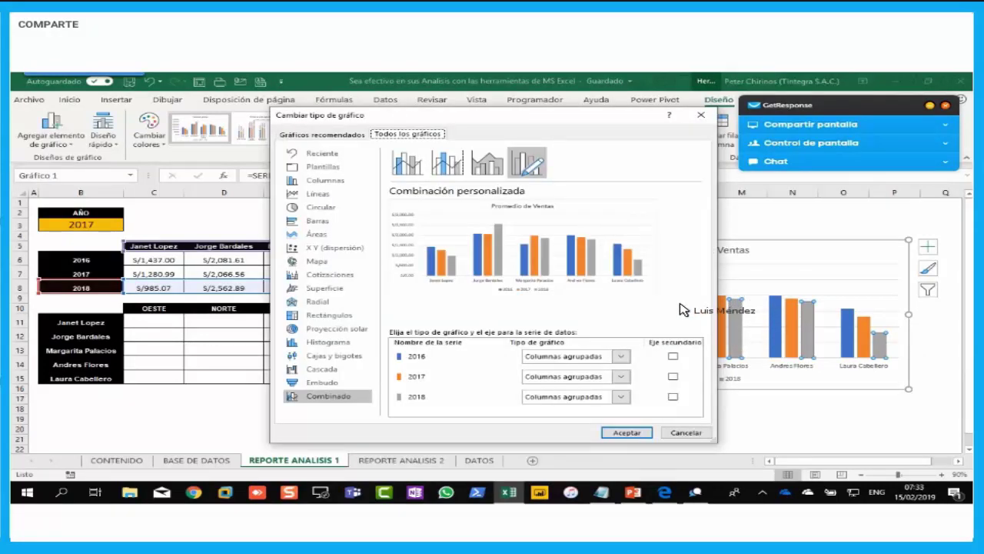
pyautogui.moveTo(706, 322); pyautogui.dragTo(581, 324)
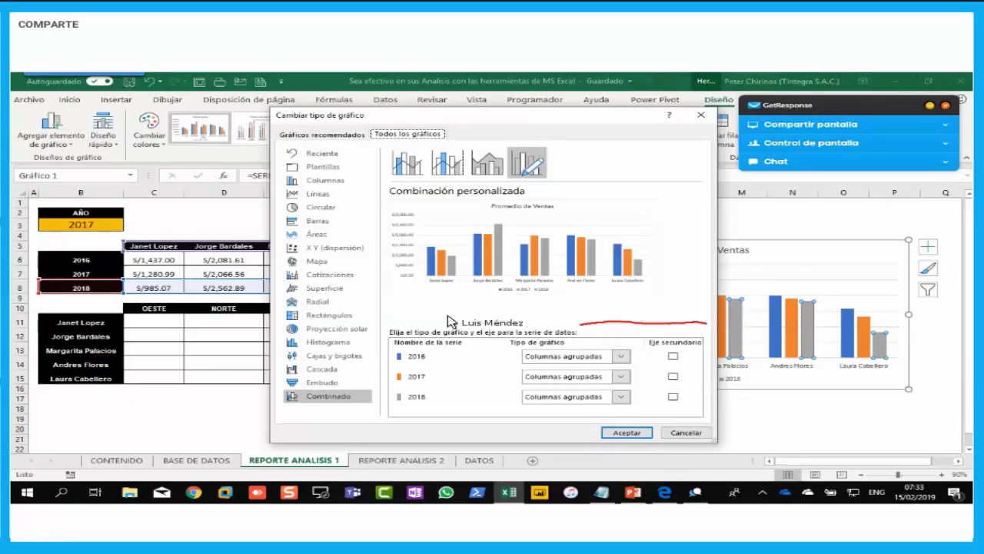
pyautogui.moveTo(692, 374); pyautogui.dragTo(725, 318)
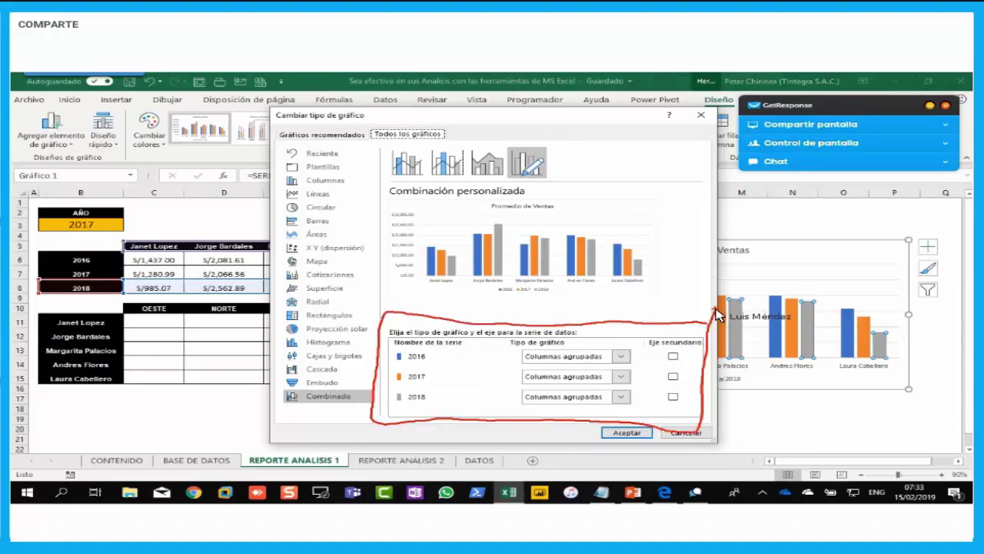
pyautogui.moveTo(650, 365)
pyautogui.mouseDown()
pyautogui.moveTo(637, 395)
pyautogui.moveTo(648, 326)
pyautogui.mouseUp()
pyautogui.press('e')
pyautogui.moveTo(691, 389)
pyautogui.mouseDown()
pyautogui.moveTo(686, 403)
pyautogui.moveTo(653, 406)
pyautogui.mouseUp()
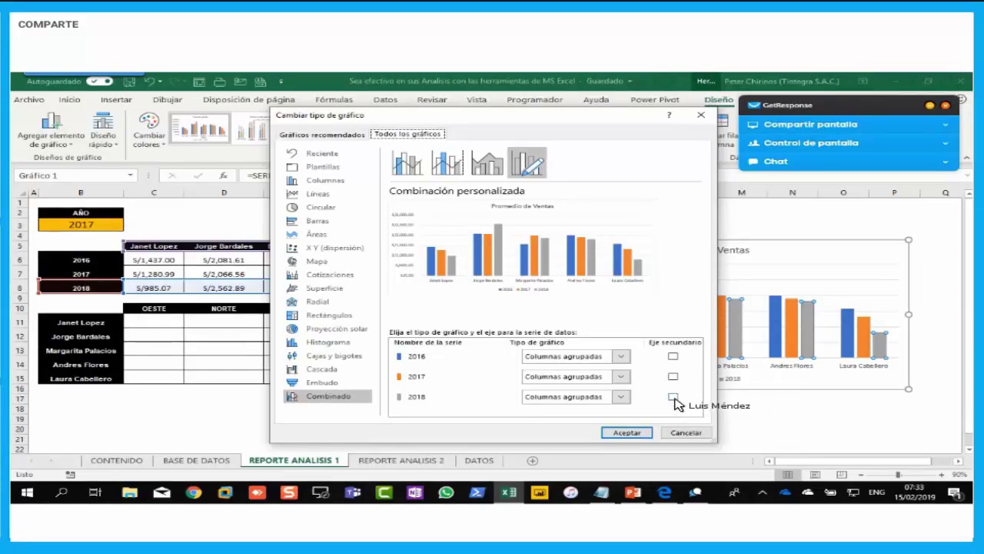
# Step: Plot the 2018 series on the secondary axis as Línea con marcadores and apply the combined chart type
pyautogui.click(674, 398)
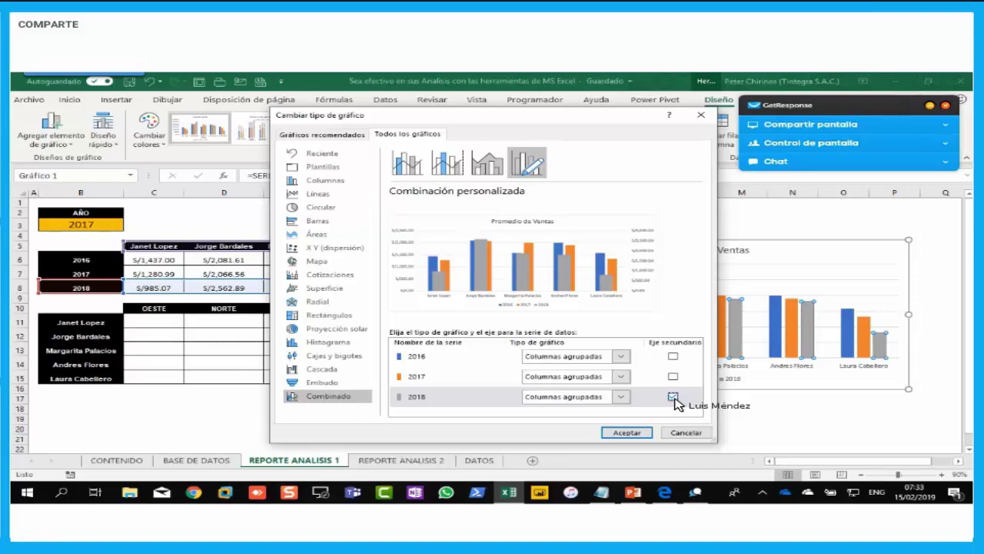
pyautogui.moveTo(637, 209)
pyautogui.mouseDown()
pyautogui.moveTo(462, 210)
pyautogui.moveTo(609, 312)
pyautogui.mouseUp()
pyautogui.moveTo(632, 240); pyautogui.dragTo(624, 199)
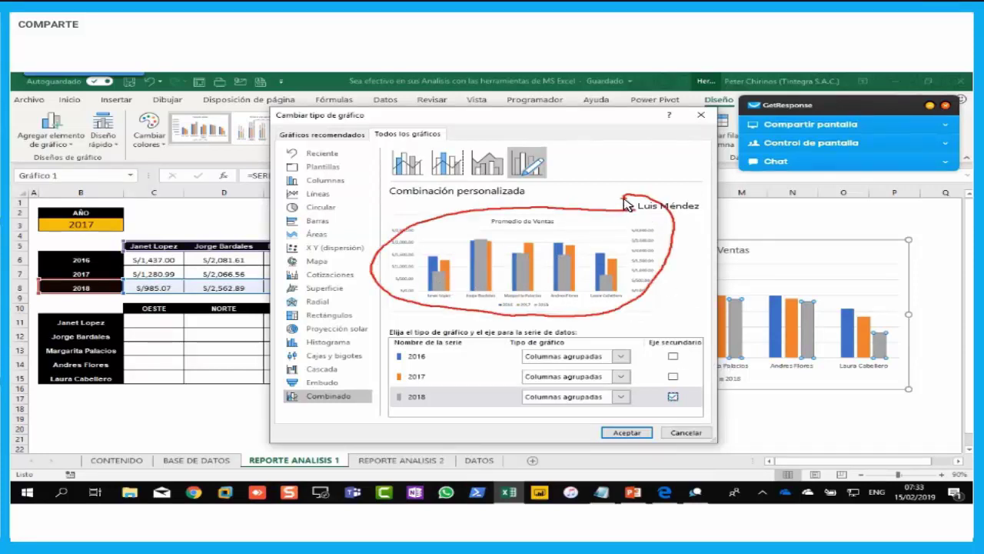
pyautogui.click(620, 398)
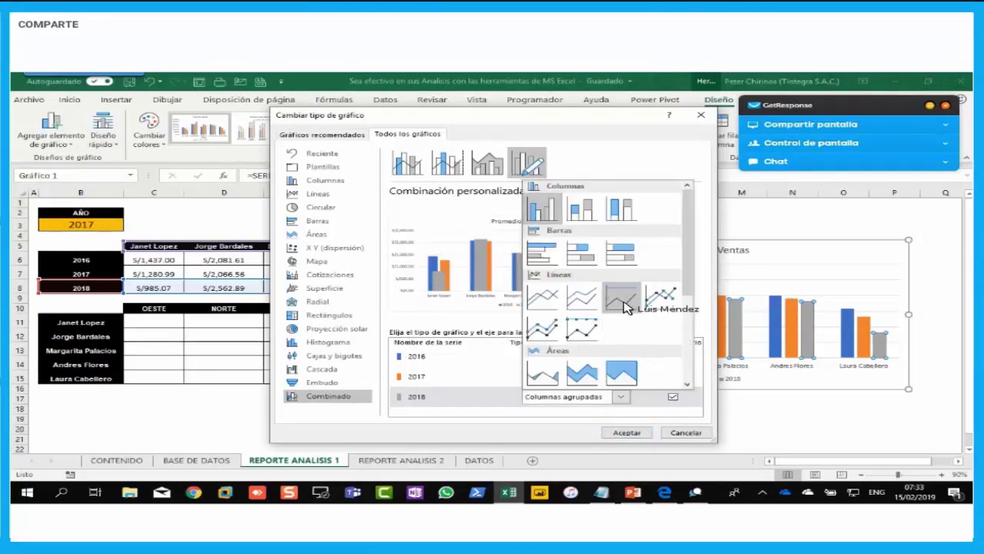
pyautogui.click(652, 299)
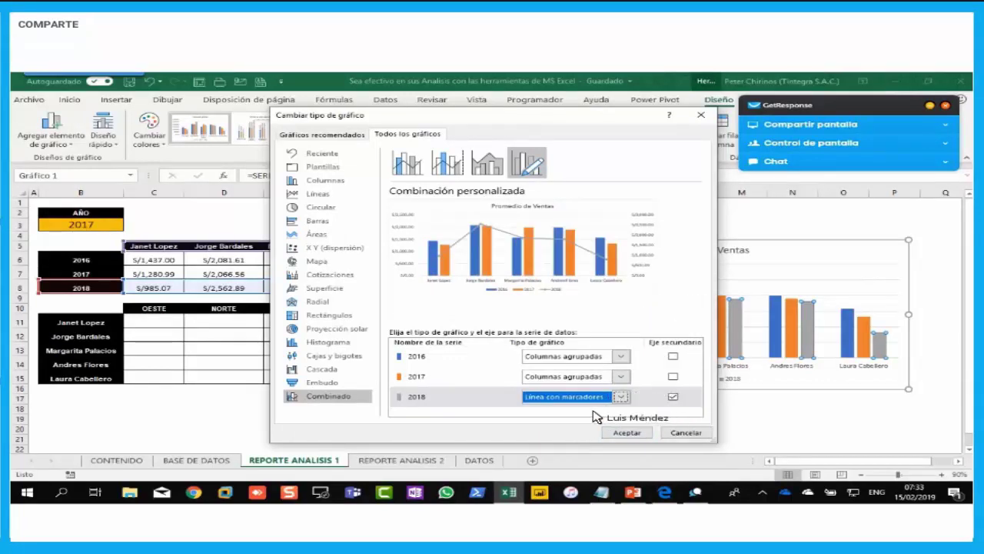
pyautogui.click(626, 433)
pyautogui.click(691, 421)
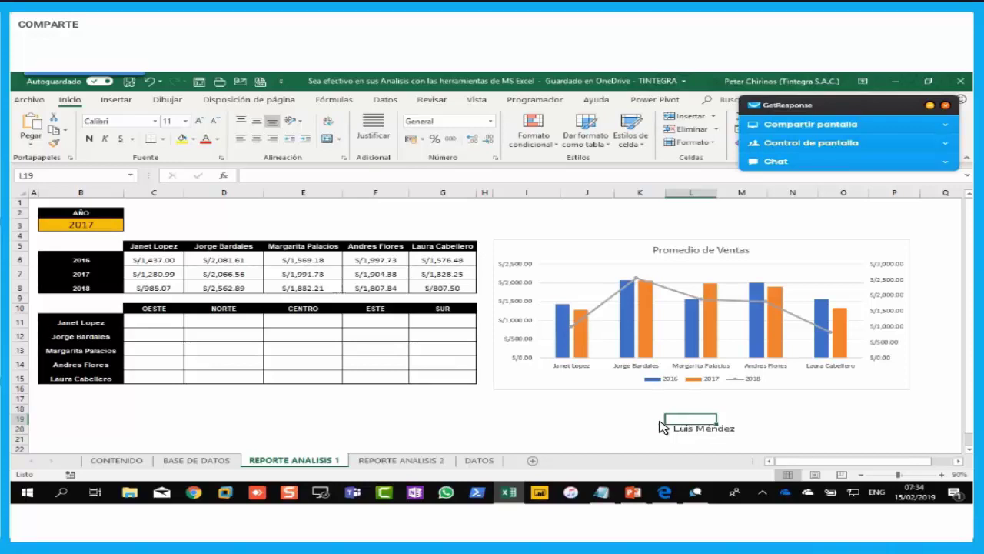
# Step: Review the year choices in B3 and the REGION data range in BASE DE DATOS, returning to REPORTE ANALISIS 1
pyautogui.click(163, 328)
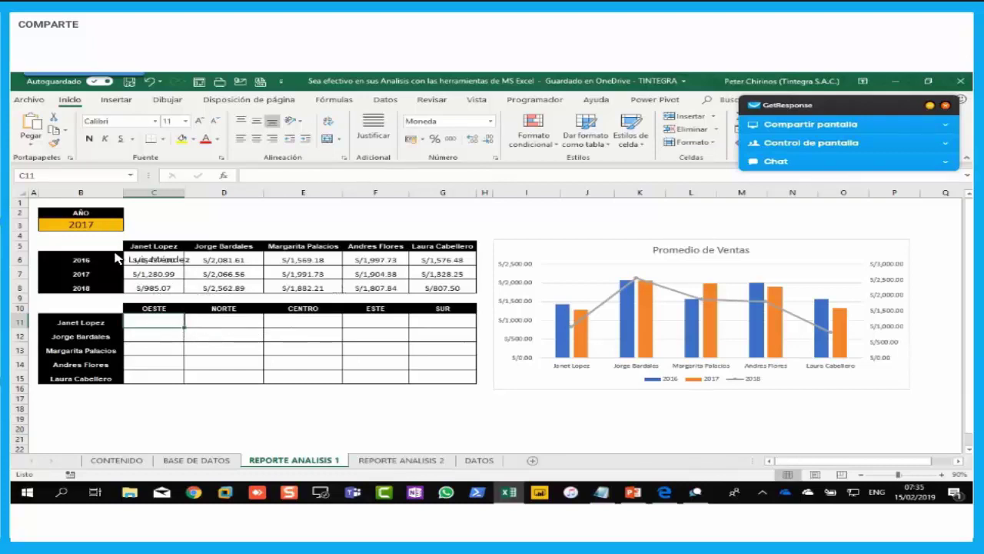
pyautogui.click(94, 228)
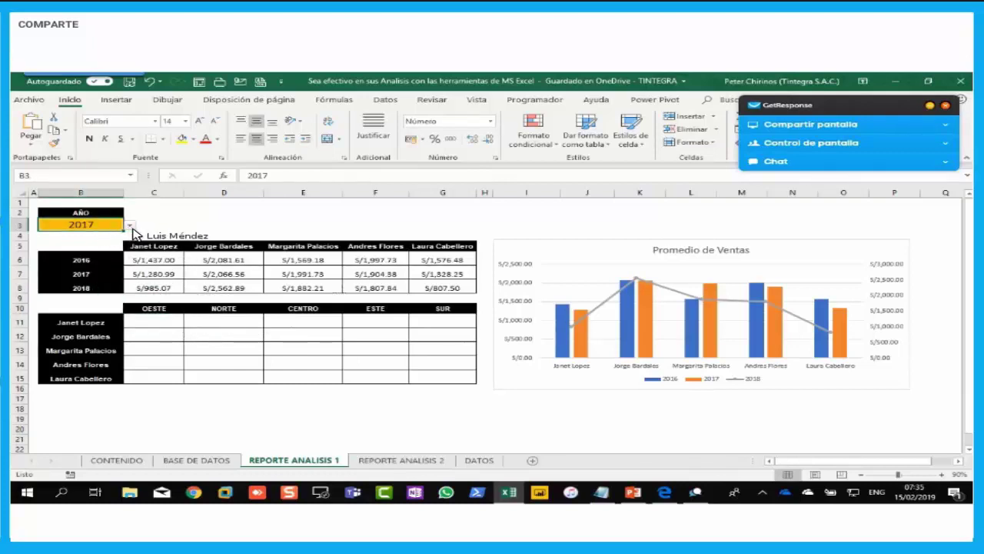
pyautogui.click(132, 226)
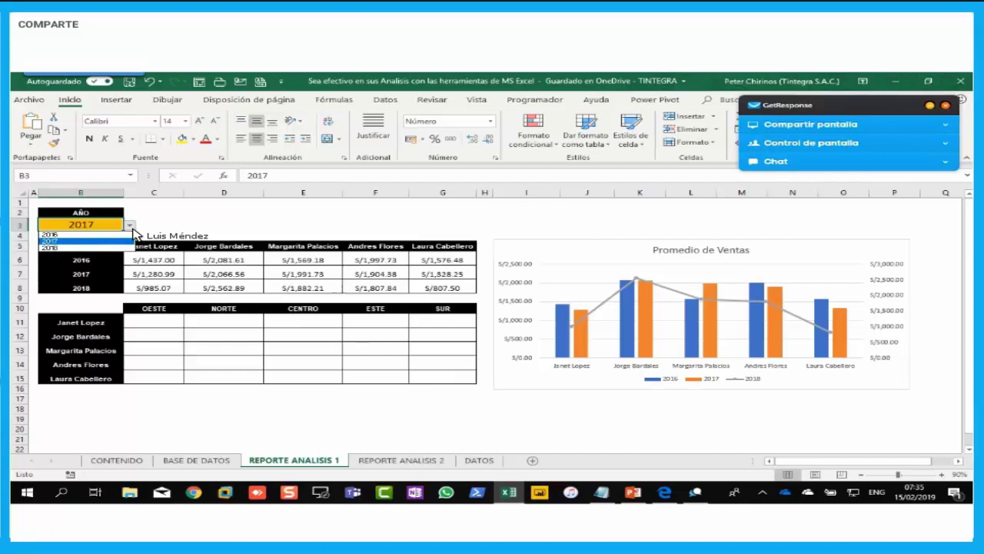
pyautogui.press('Escape')
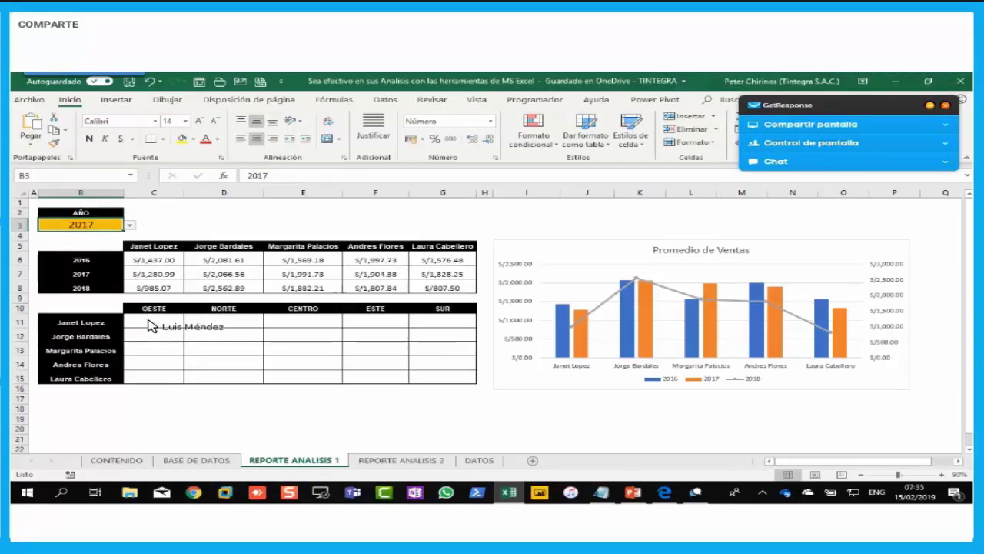
pyautogui.click(151, 326)
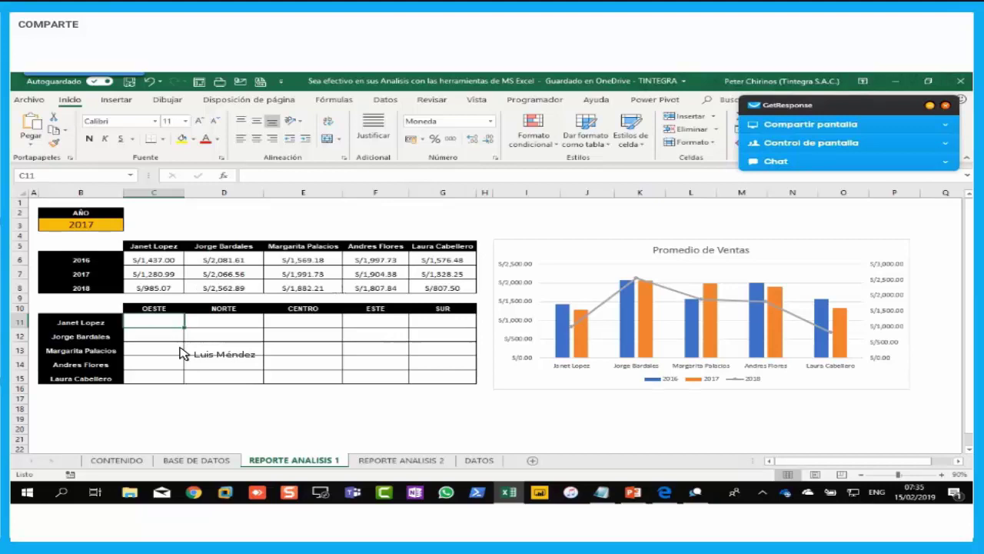
pyautogui.click(87, 326)
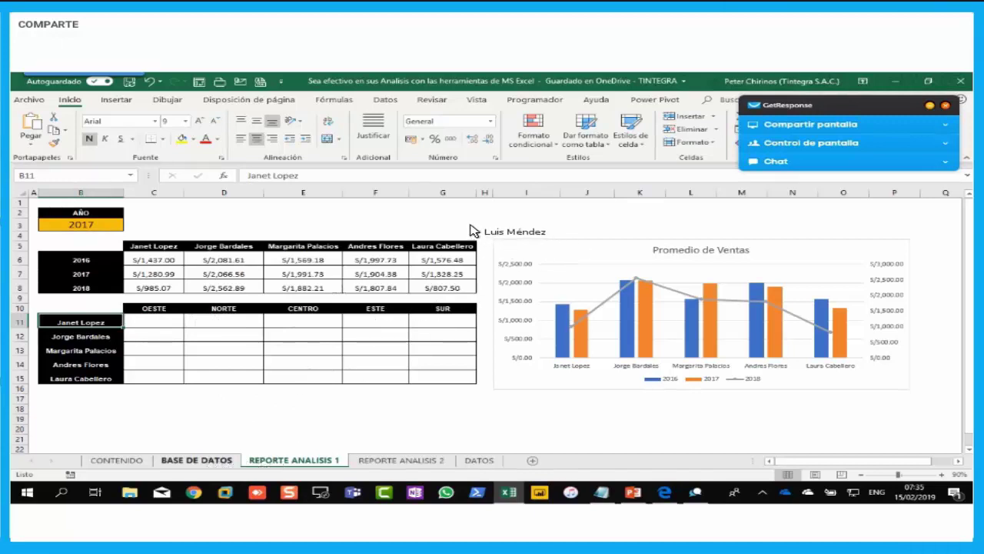
pyautogui.click(465, 223)
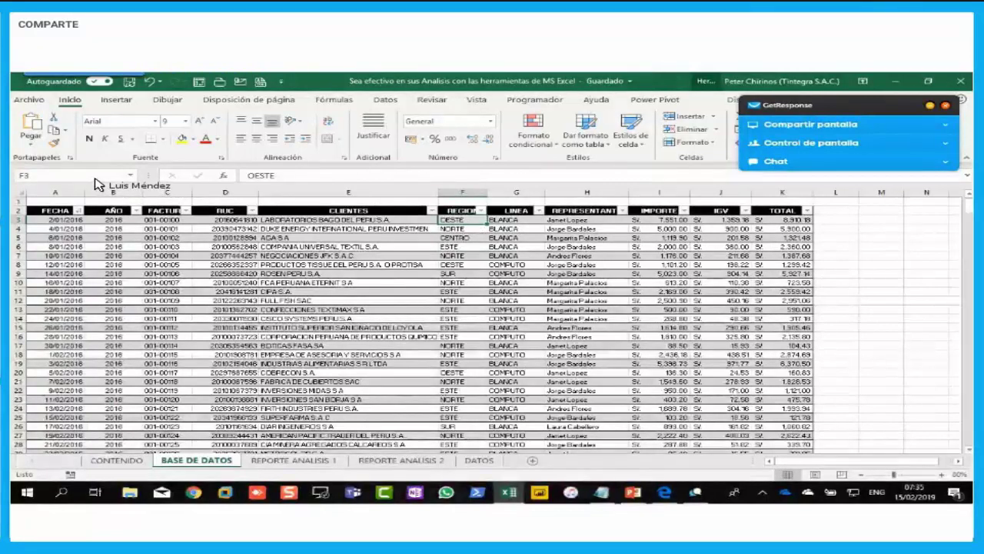
pyautogui.hotkey('ctrl', 'shift', 'Down')
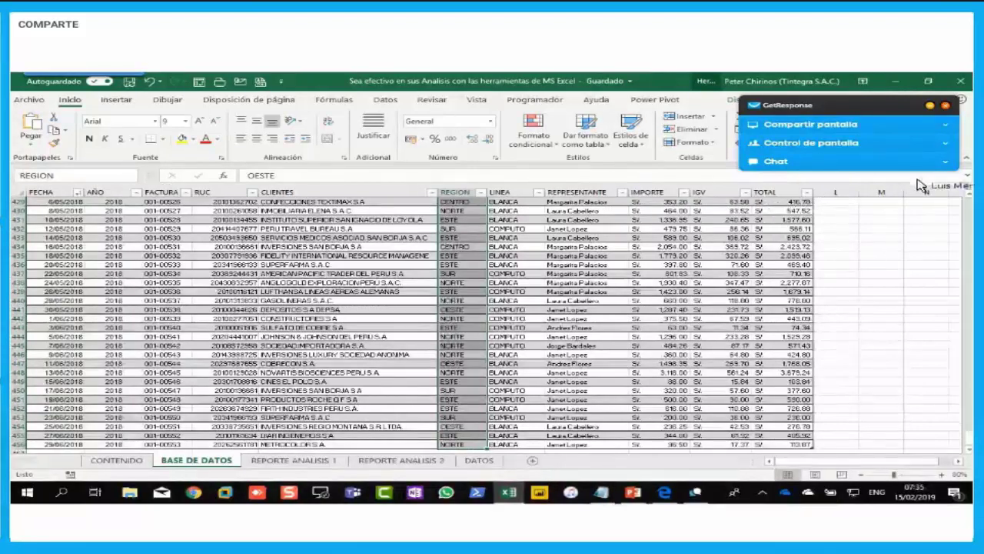
pyautogui.hotkey('ctrl', 'shift', 'Up')
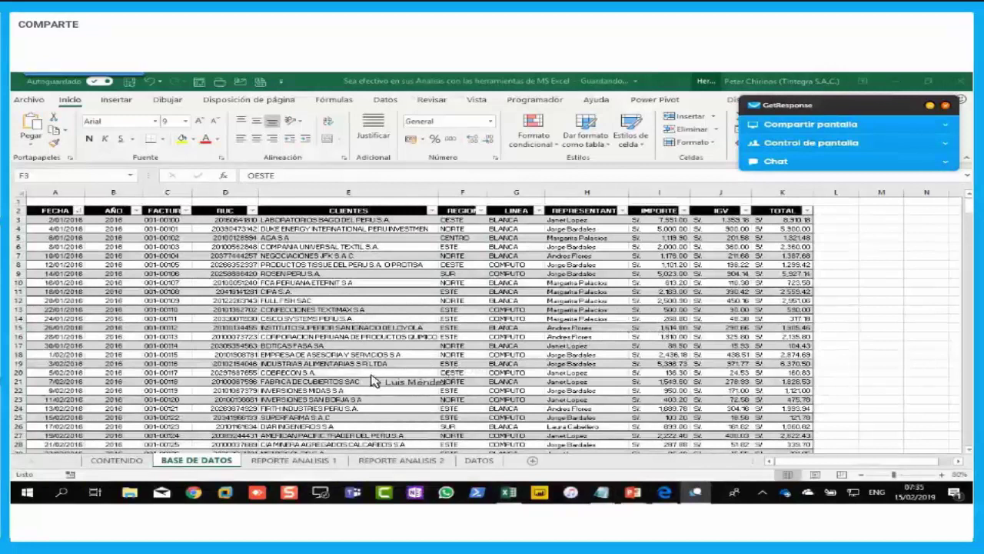
pyautogui.hotkey('ctrl', 'shift', 'Down')
pyautogui.click(304, 462)
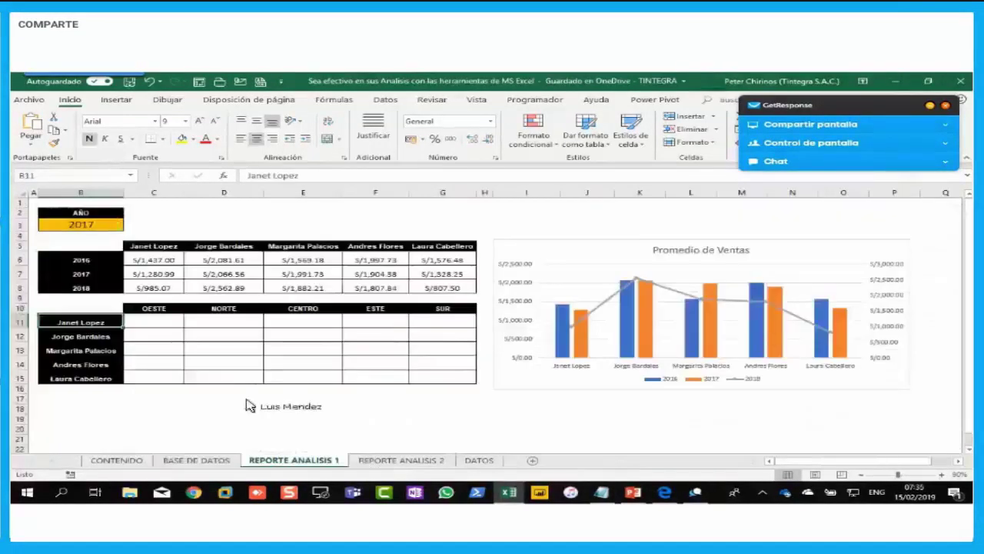
# Step: Start a SUMAR.SI.CONJUNTO formula in C11 that sums TOTAL where REGION matches the OESTE header in C10
pyautogui.click(163, 324)
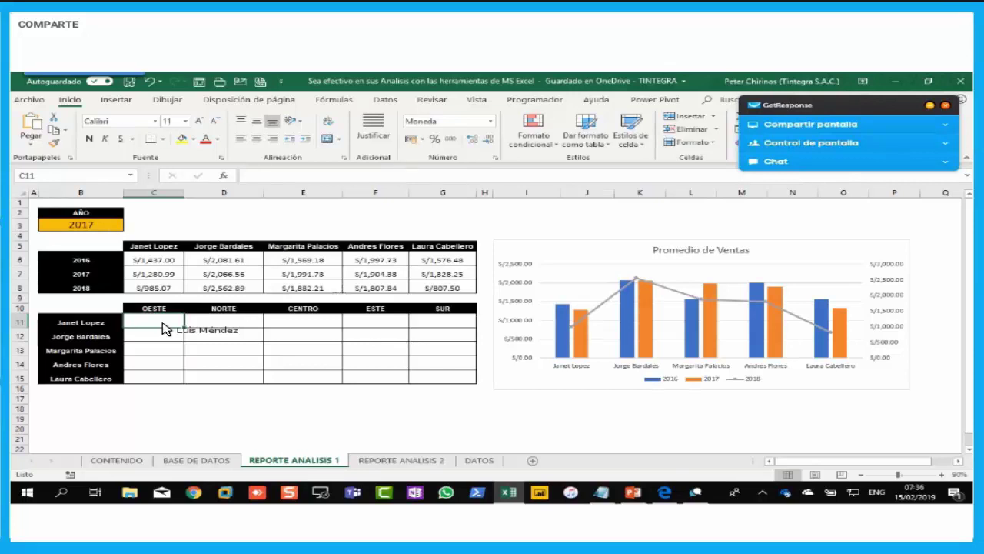
pyautogui.write('=')
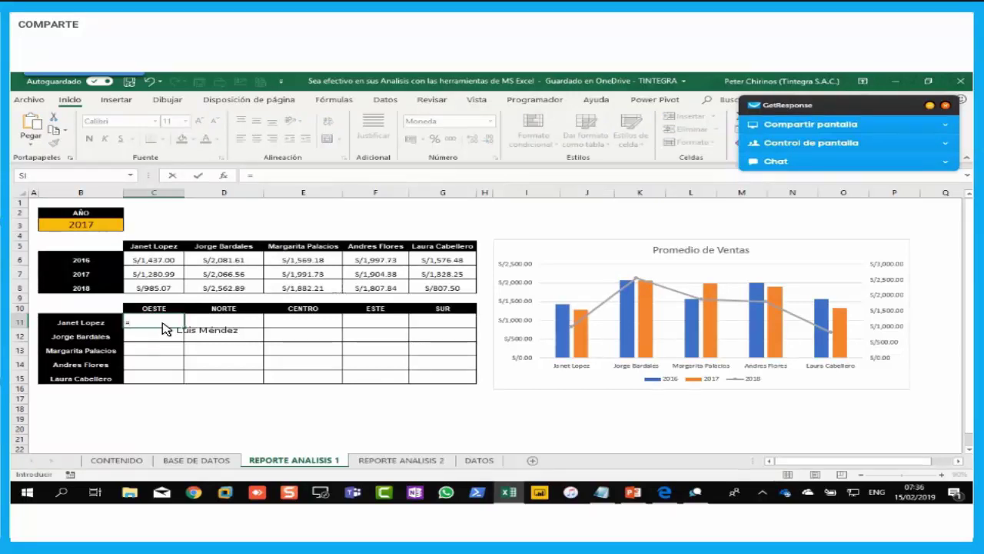
pyautogui.write('SUMAR.SI.CONJUNTO(')
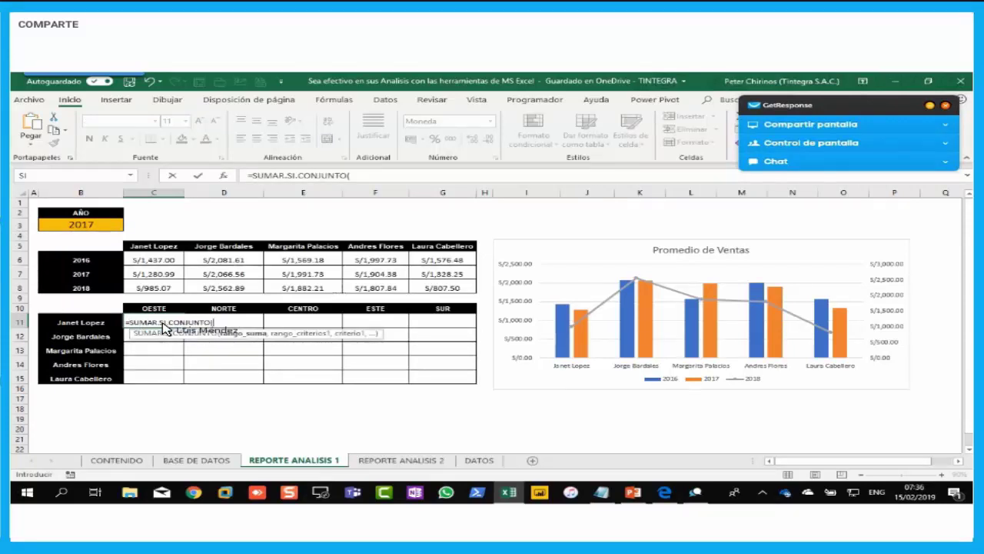
pyautogui.write('TOTAL')
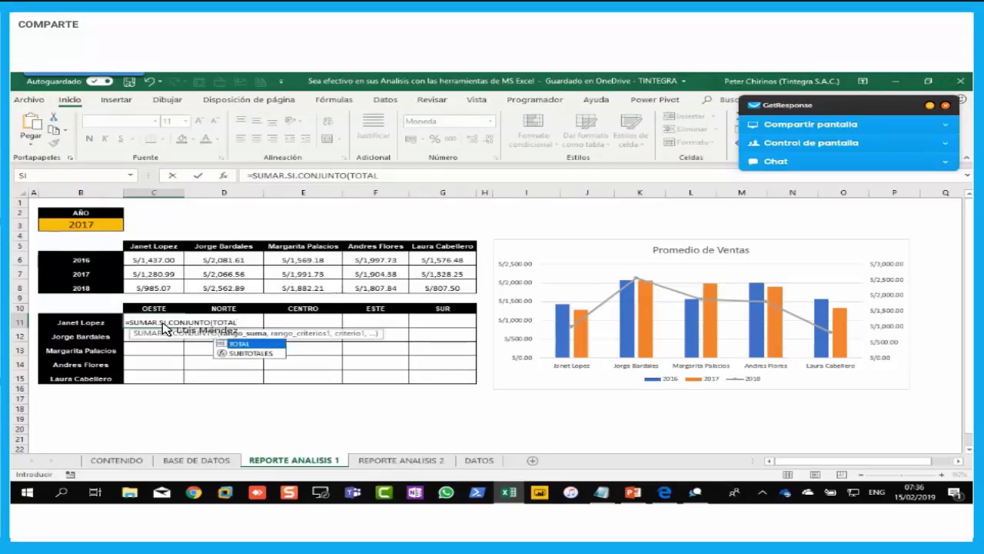
pyautogui.write(',')
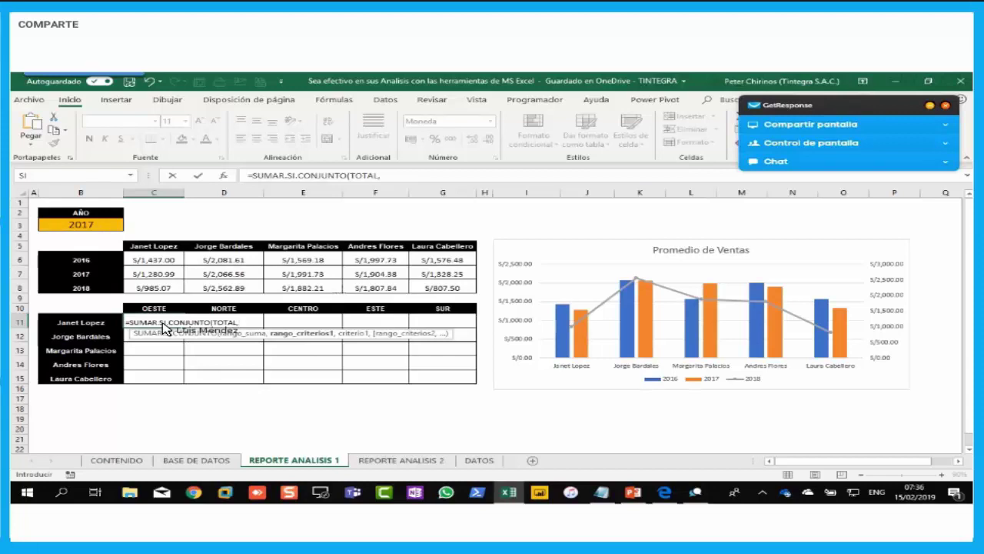
pyautogui.write('REGION,')
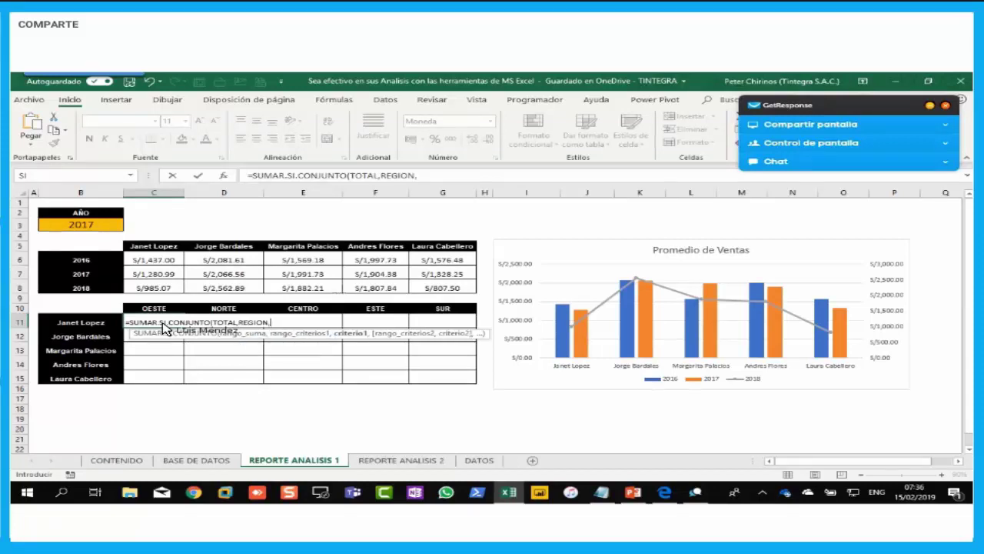
pyautogui.click(158, 310)
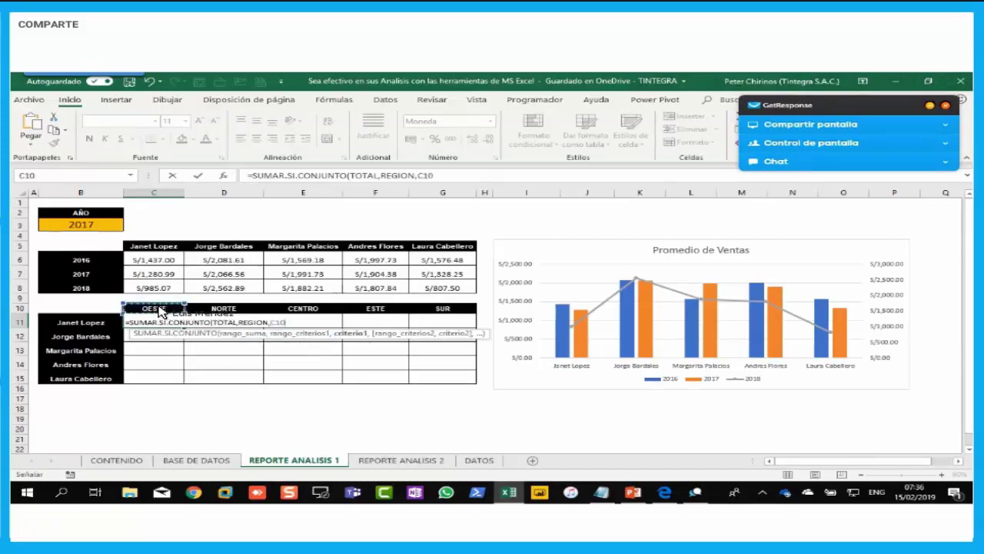
pyautogui.write(',')
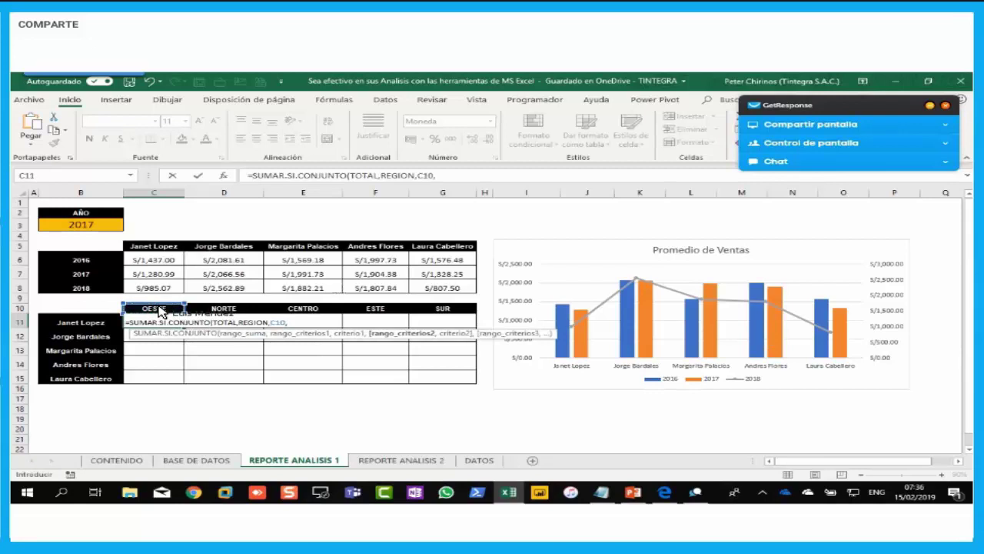
# Step: Add two criteria pairs to the C11 formula: REPRESENTANTES matching B11 and ANIO matching the year in B3
pyautogui.write('REPRESENTANTES')
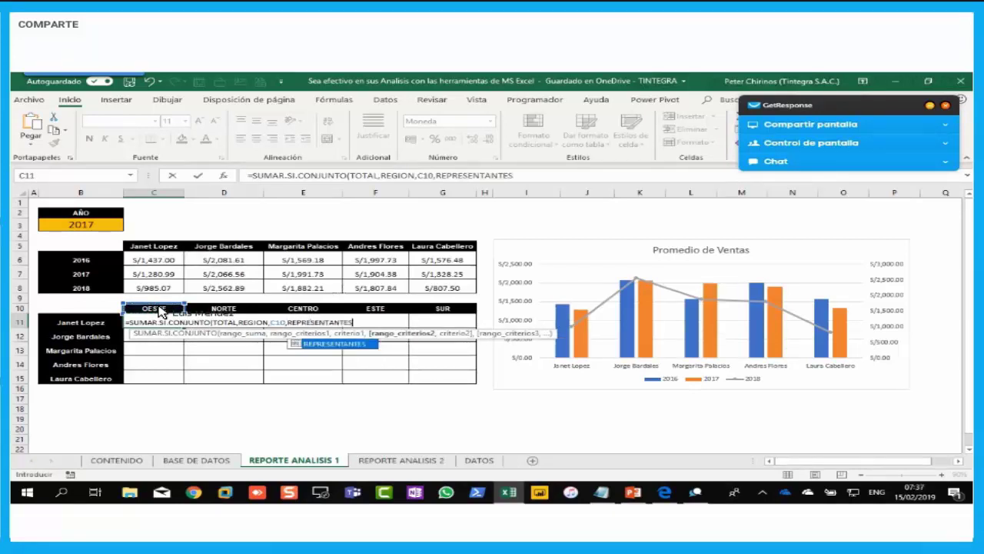
pyautogui.write(',')
pyautogui.click(85, 328)
pyautogui.write(',')
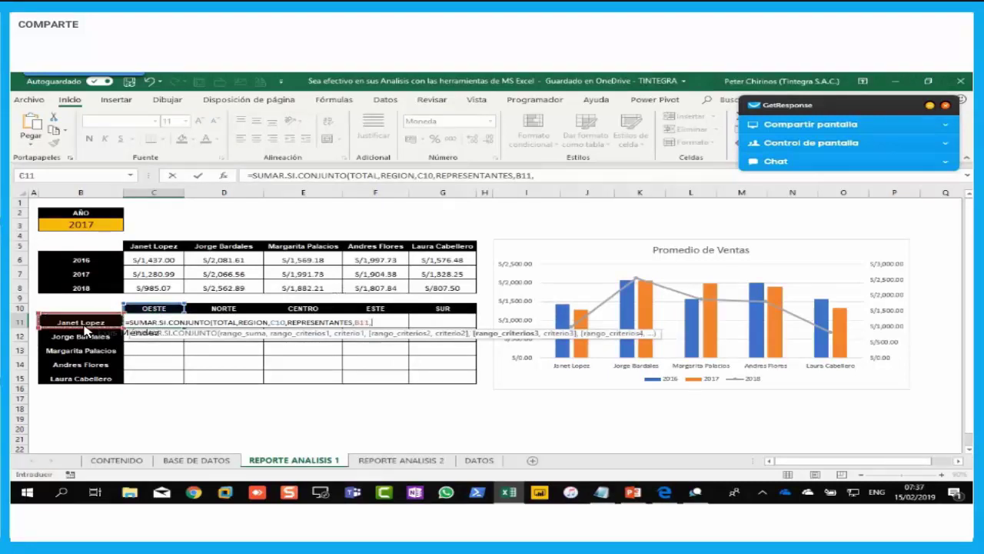
pyautogui.write('ANIO,')
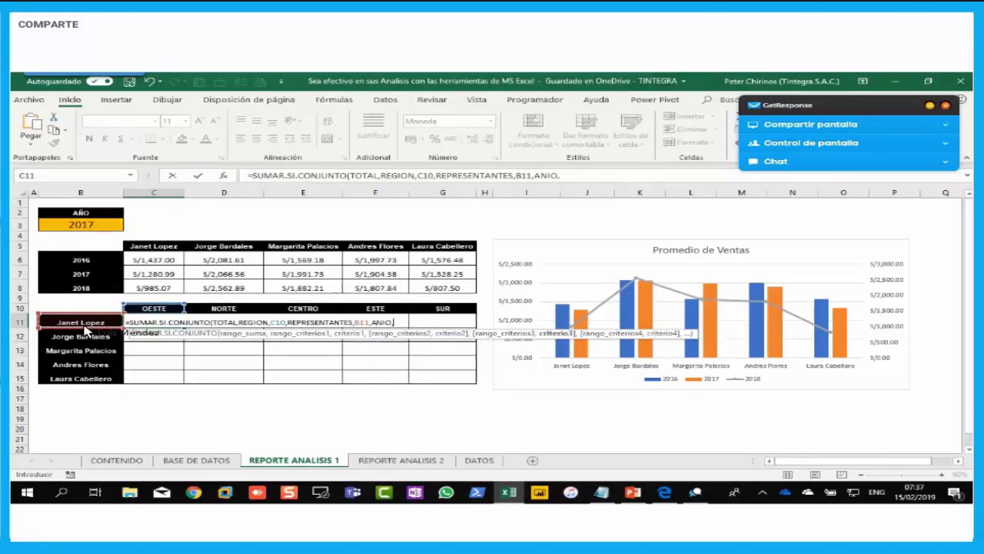
pyautogui.click(81, 227)
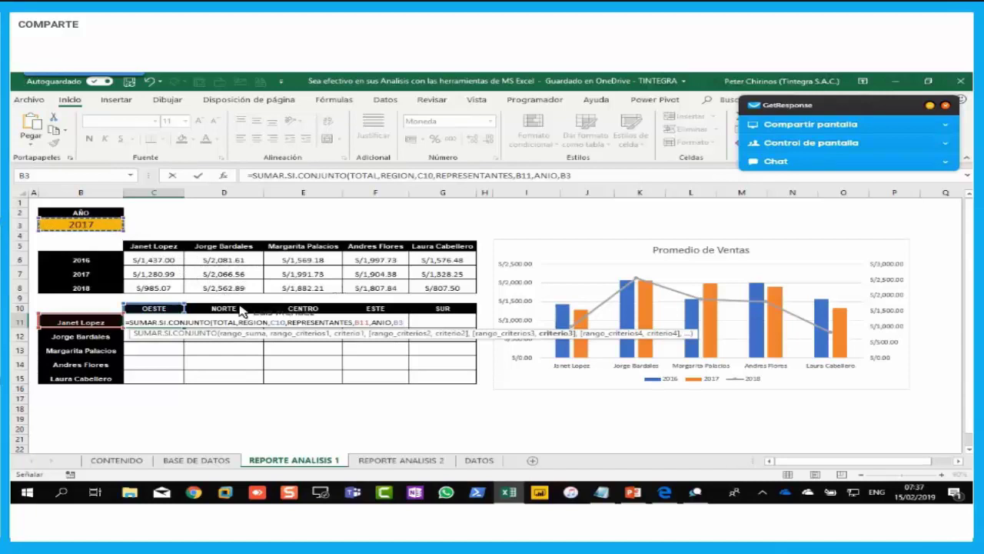
# Step: Lock only the row of the region criterion in the C11 formula, making it C$10
pyautogui.click(277, 323)
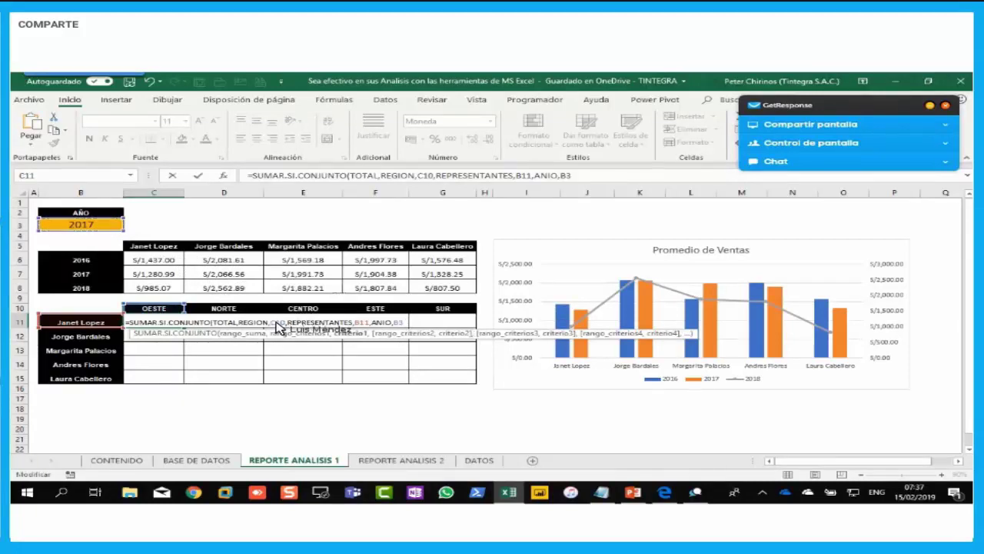
pyautogui.press('F4')
pyautogui.press('F4')
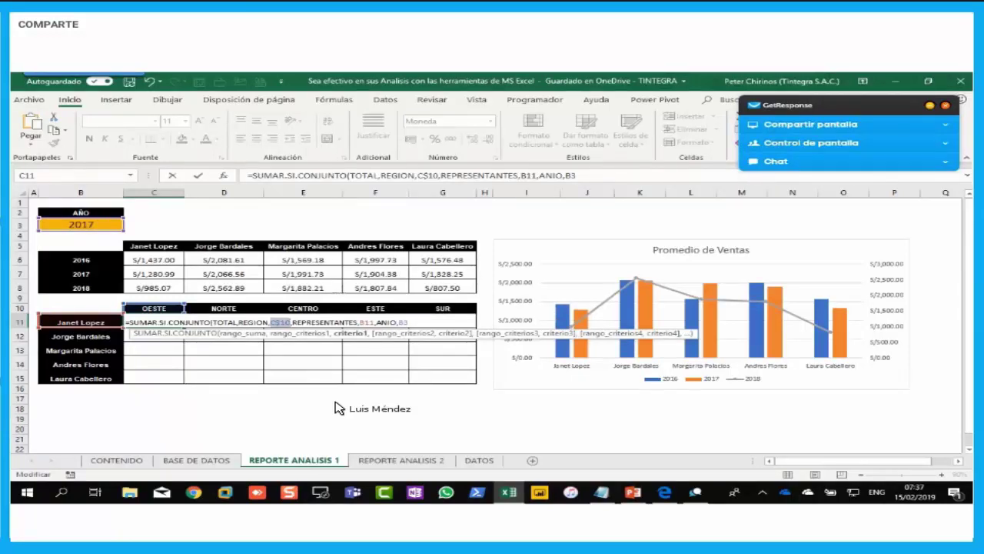
# Step: Lock only the column of the representative criterion in the C11 formula, making it $B11
pyautogui.click(362, 323)
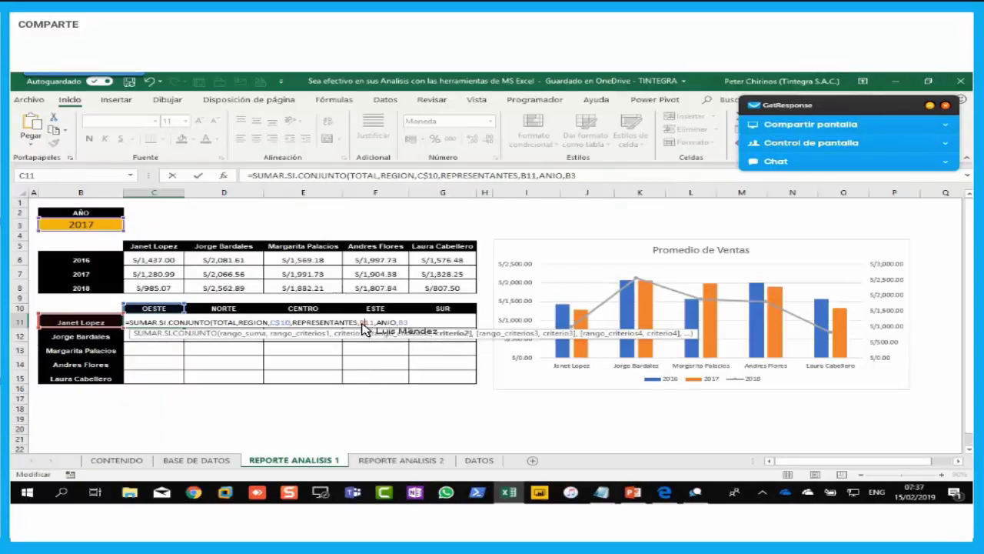
pyautogui.press('F4')
pyautogui.press('F4')
pyautogui.press('F4')
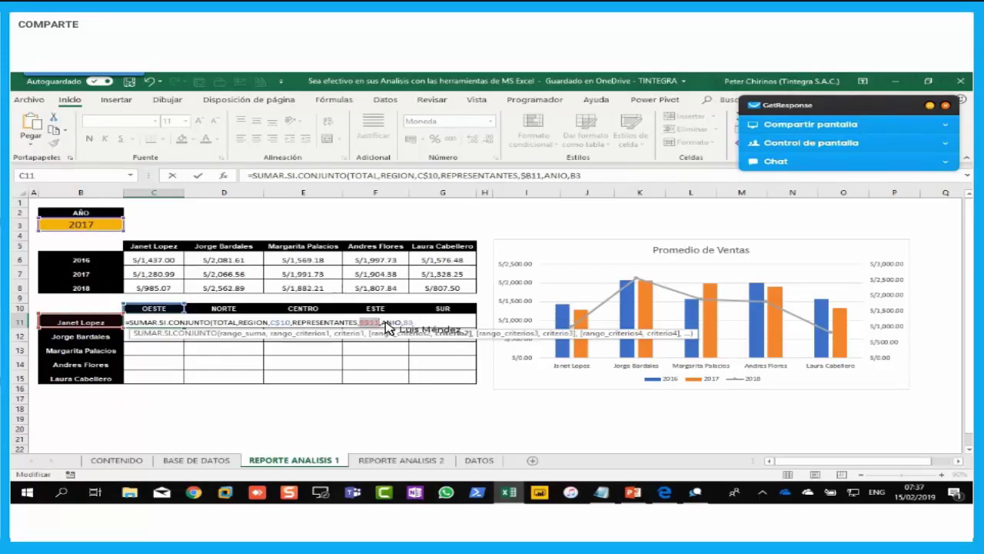
pyautogui.press('F4')
pyautogui.press('F4')
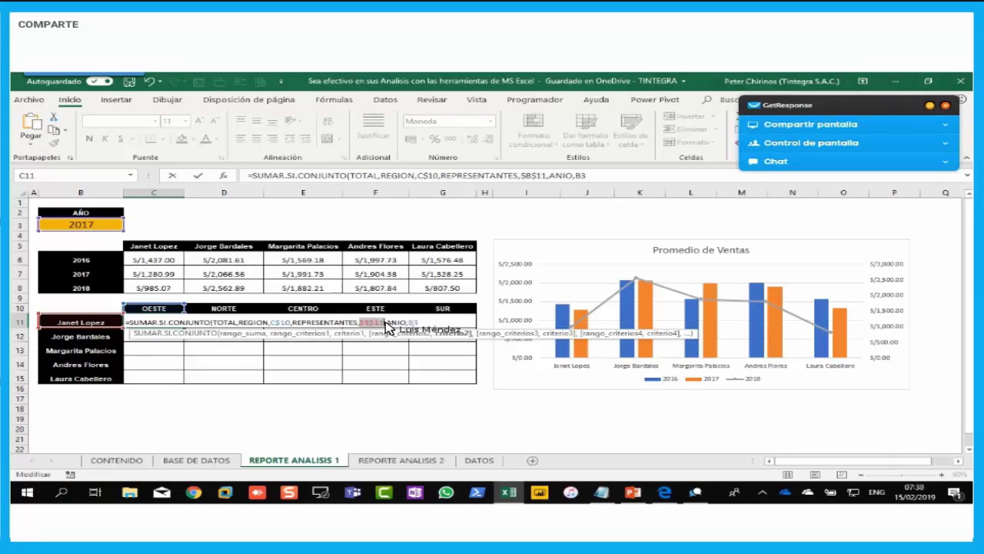
pyautogui.press('F4')
pyautogui.press('F4')
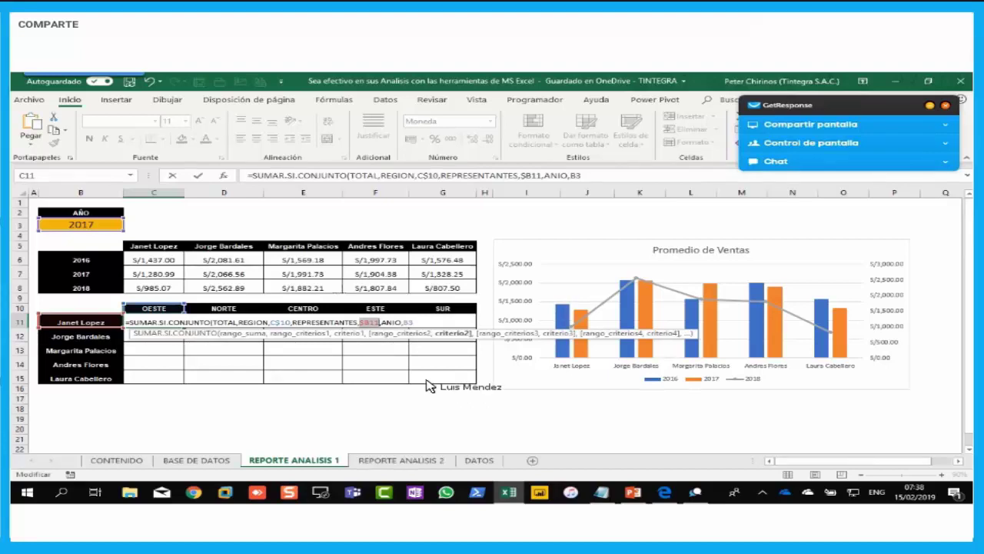
# Step: Make the year criterion fully absolute as $B$3 and enter the C11 formula
pyautogui.click(410, 324)
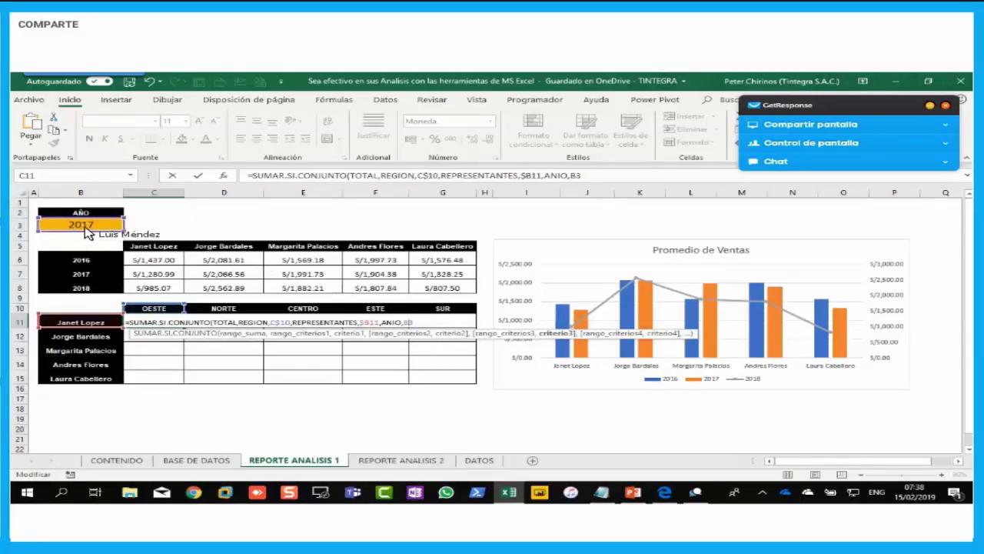
pyautogui.press('F4')
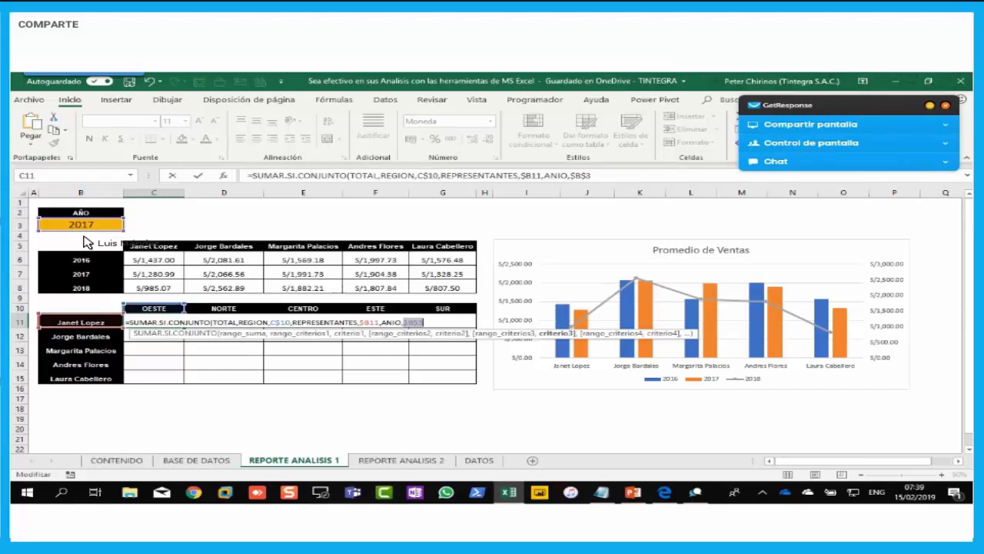
pyautogui.press('Return')
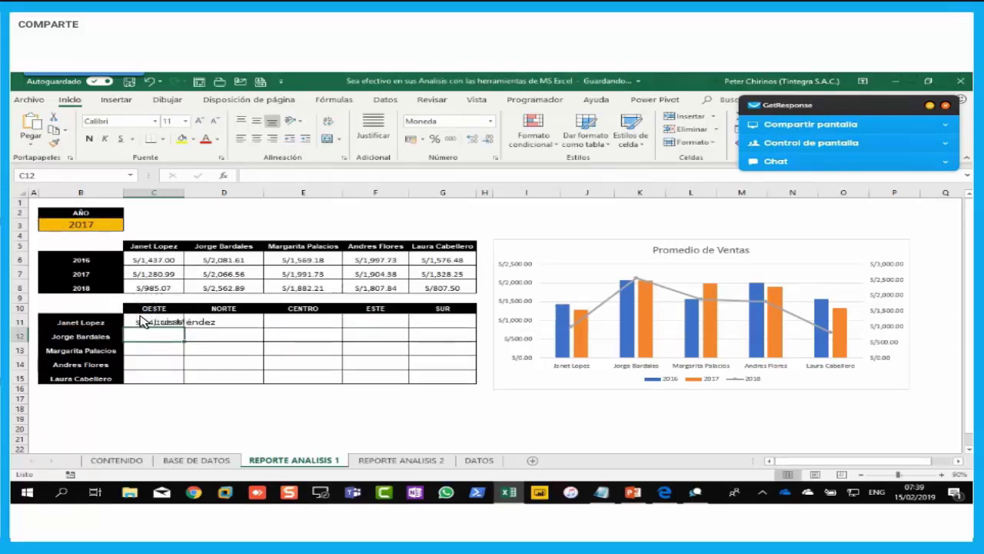
# Step: Fill the C11 formula across the region table through G15
pyautogui.click(142, 321)
pyautogui.moveTo(261, 332); pyautogui.dragTo(475, 390)
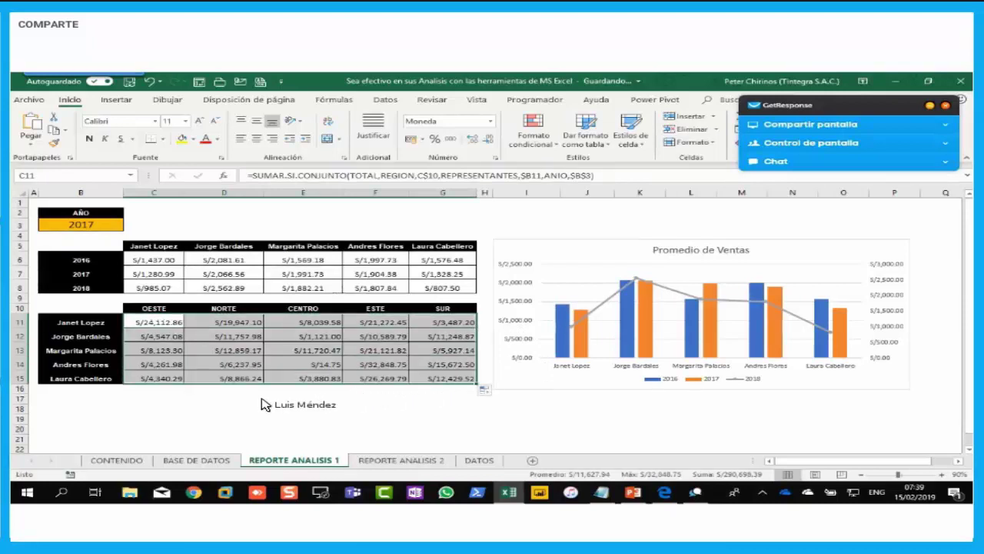
pyautogui.click(235, 400)
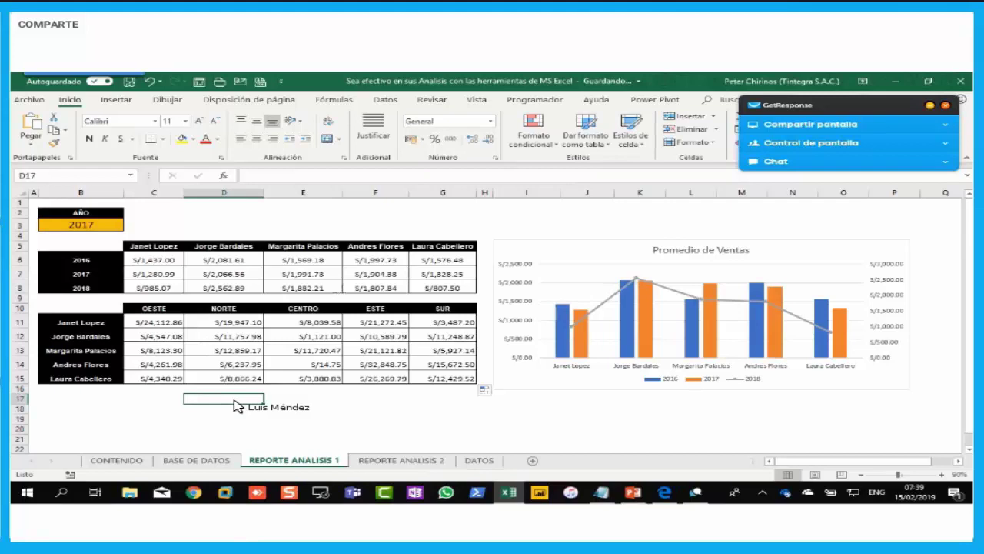
pyautogui.click(945, 166)
pyautogui.click(945, 165)
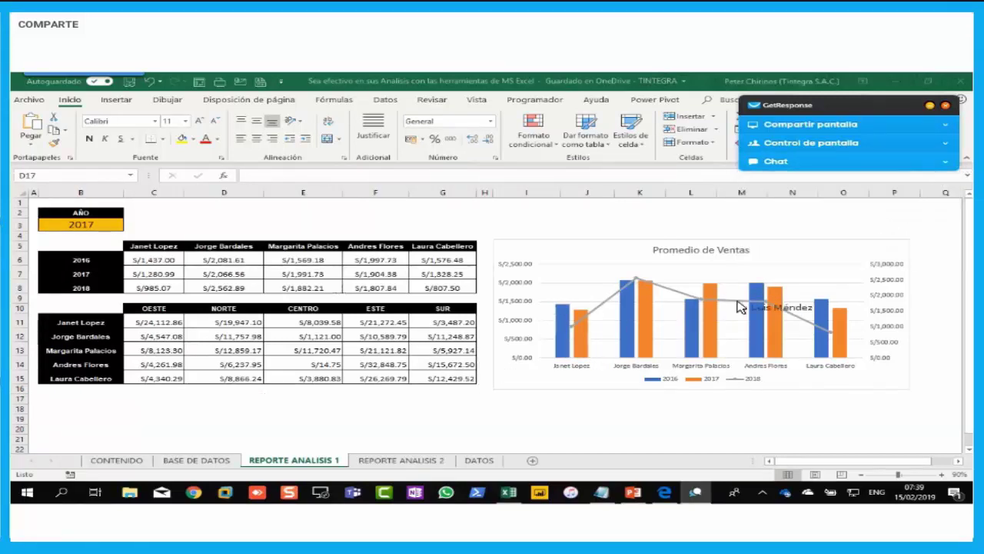
# Step: Examine the client, region and line lists in DATOS and the CLIENTES, REGION and LINEA fields in REPORTE ANALISIS 2, ending on that report
pyautogui.click(414, 460)
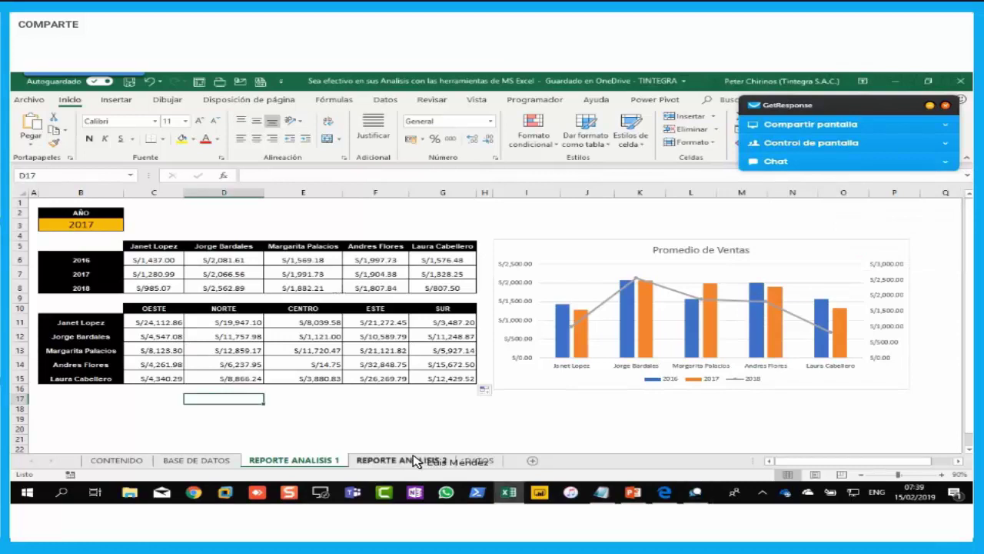
pyautogui.click(478, 460)
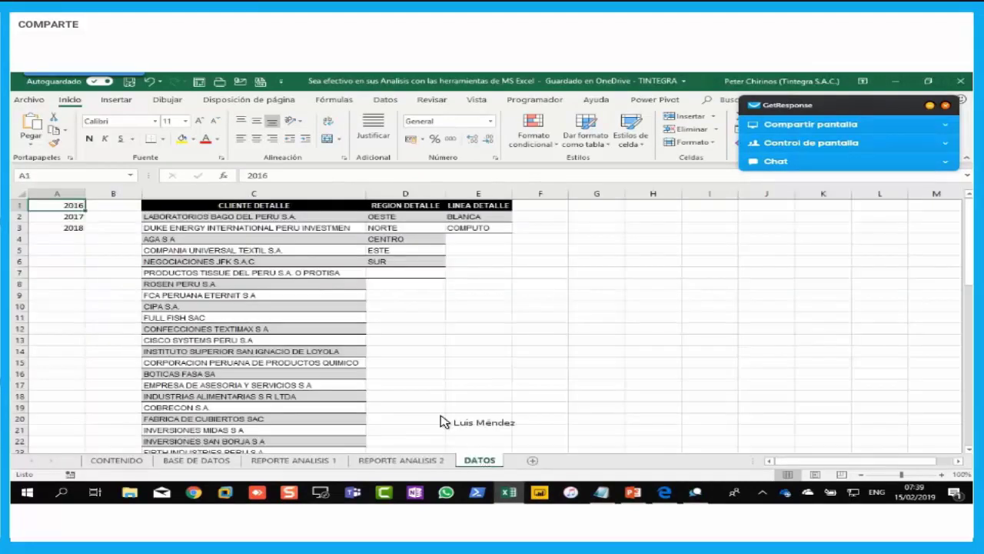
pyautogui.click(294, 196)
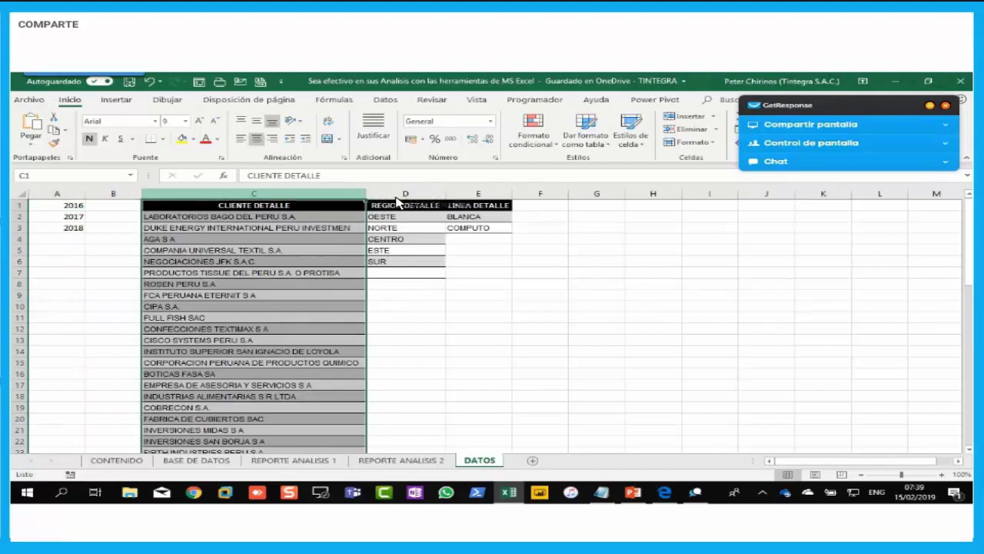
pyautogui.click(443, 202)
pyautogui.click(469, 202)
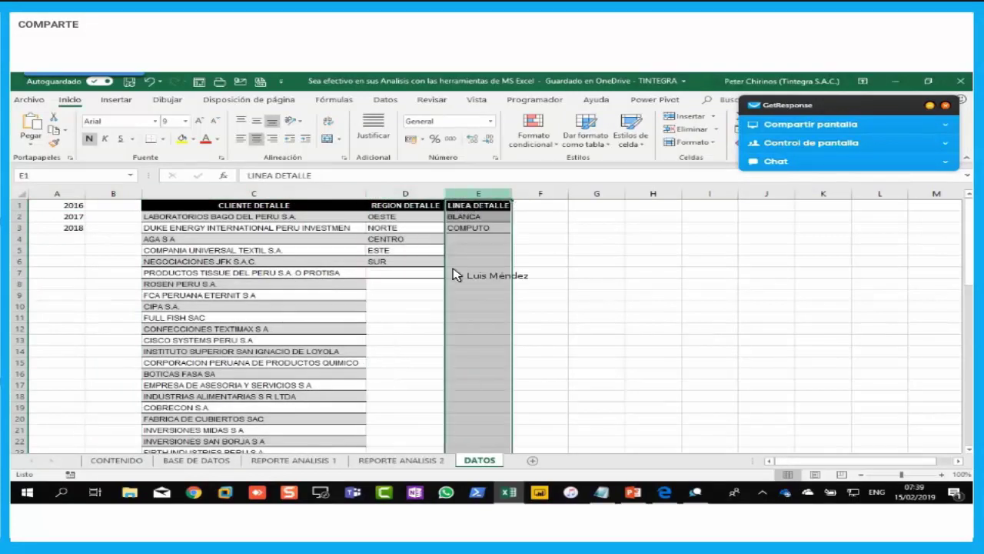
pyautogui.click(427, 460)
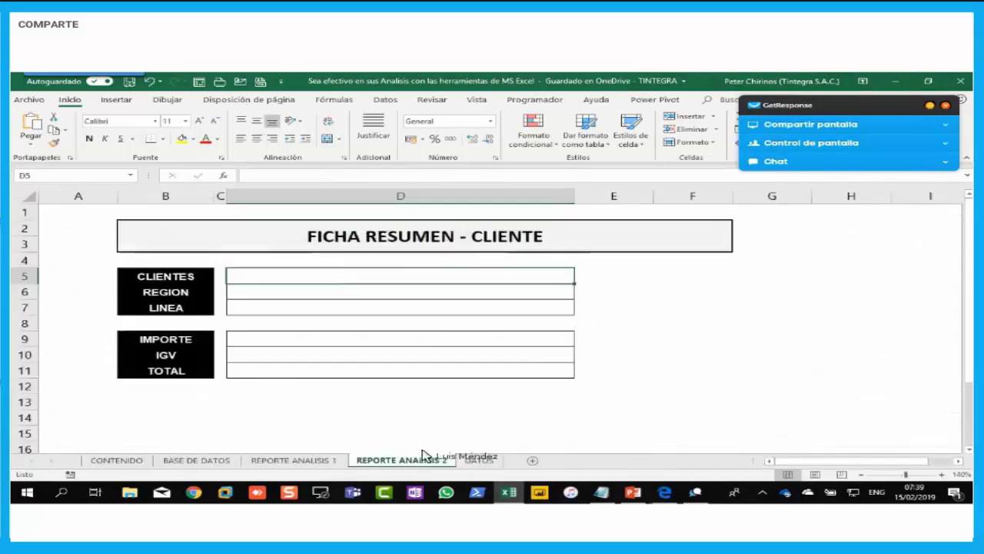
pyautogui.click(437, 296)
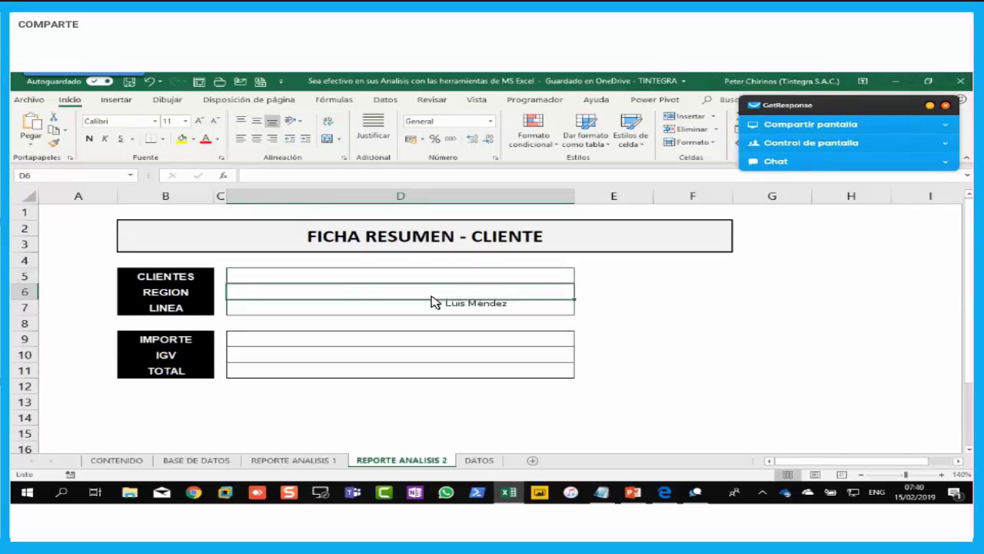
pyautogui.click(435, 312)
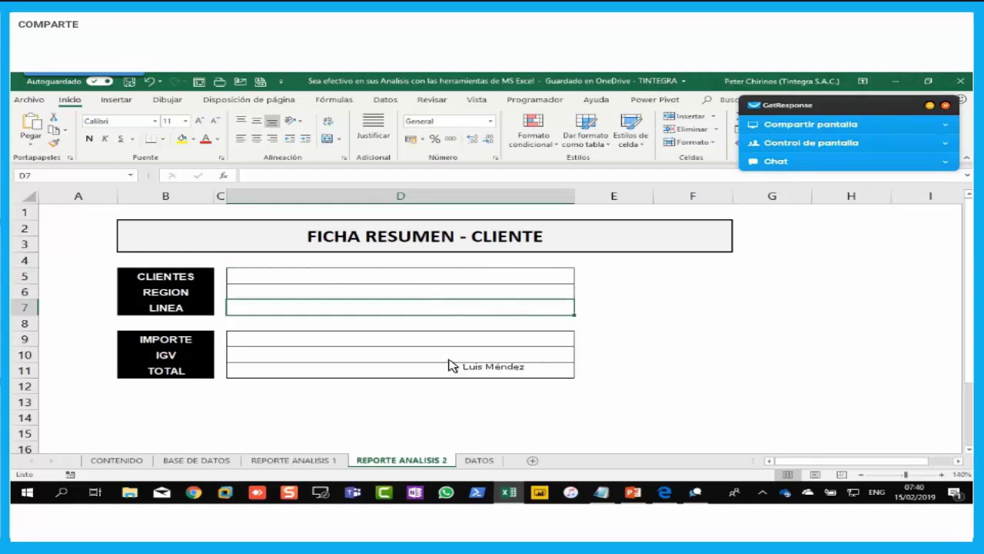
pyautogui.click(479, 459)
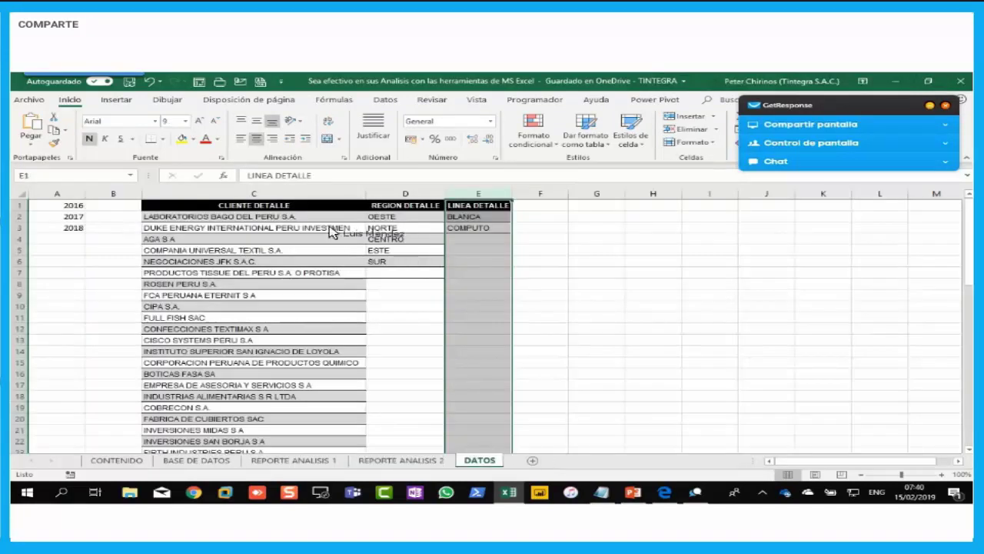
pyautogui.click(346, 193)
pyautogui.click(427, 193)
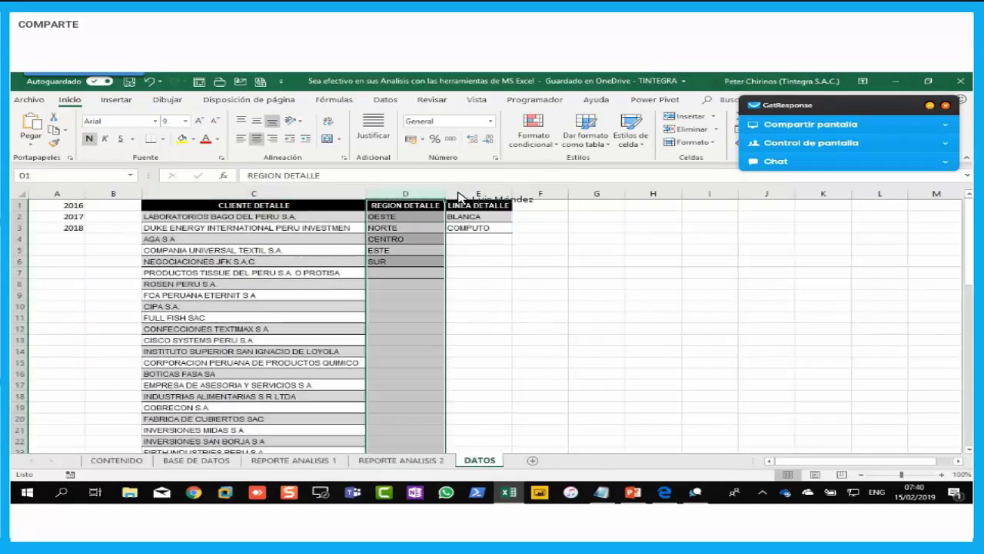
pyautogui.click(461, 193)
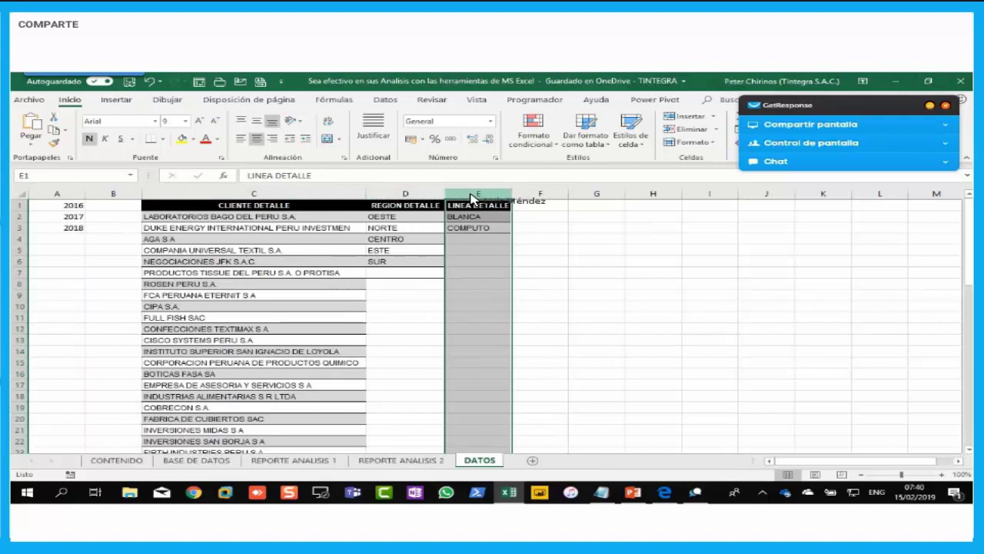
pyautogui.click(387, 460)
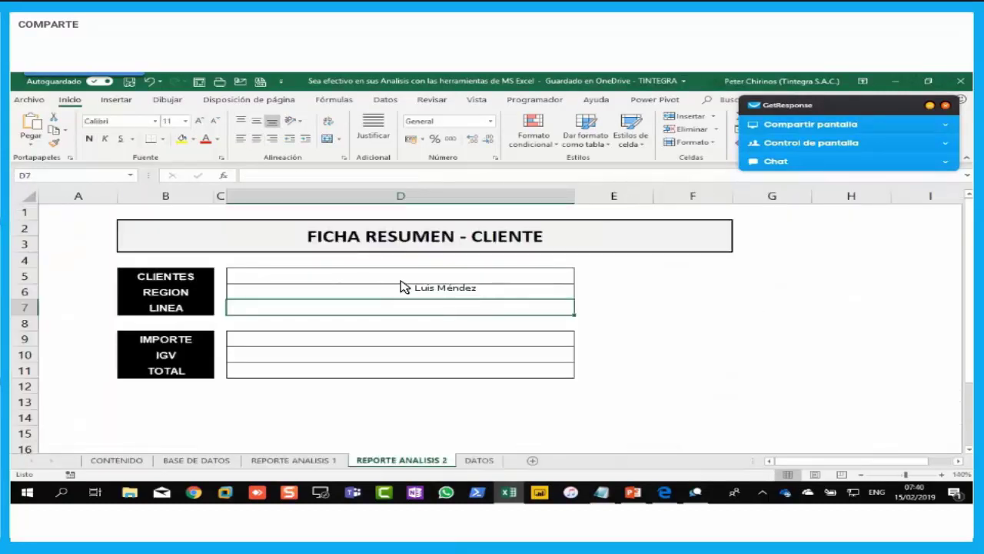
# Step: Examine the CLIENTES, REGION, LINEA, IMPORTE, IGV and TOTAL fields in REPORTE ANALISIS 2 and the IMPORTE and IGV columns in BASE DE DATOS
pyautogui.click(400, 290)
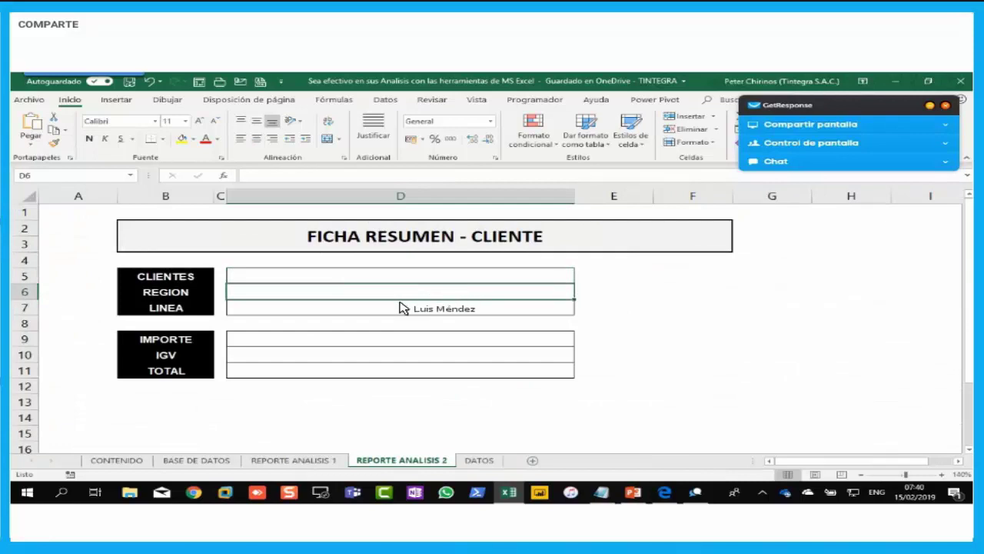
pyautogui.click(399, 310)
pyautogui.click(401, 343)
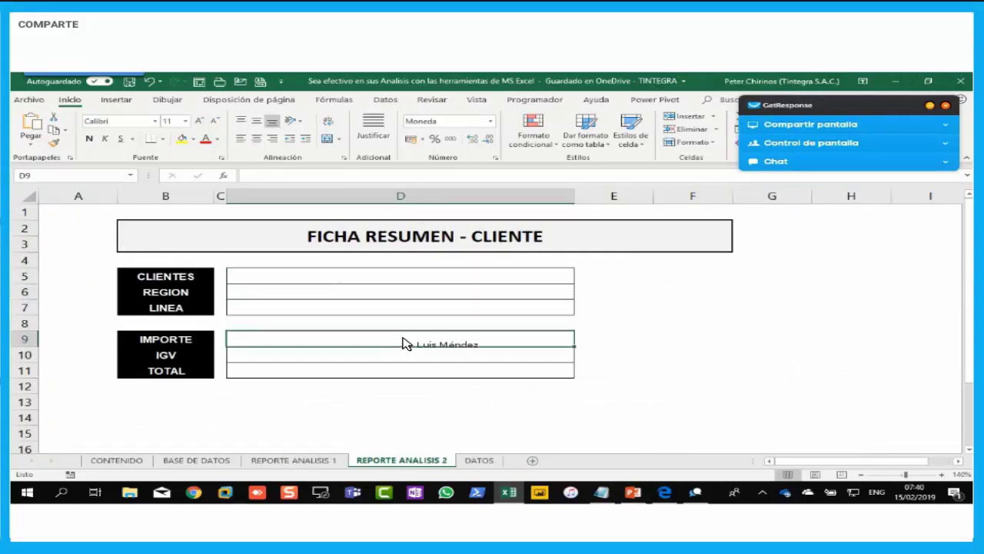
pyautogui.click(393, 359)
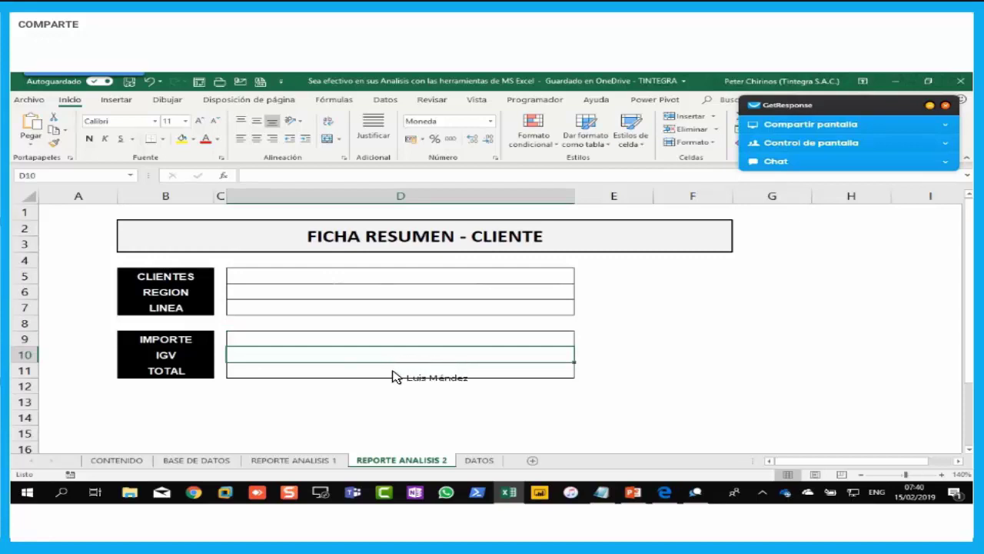
pyautogui.click(393, 376)
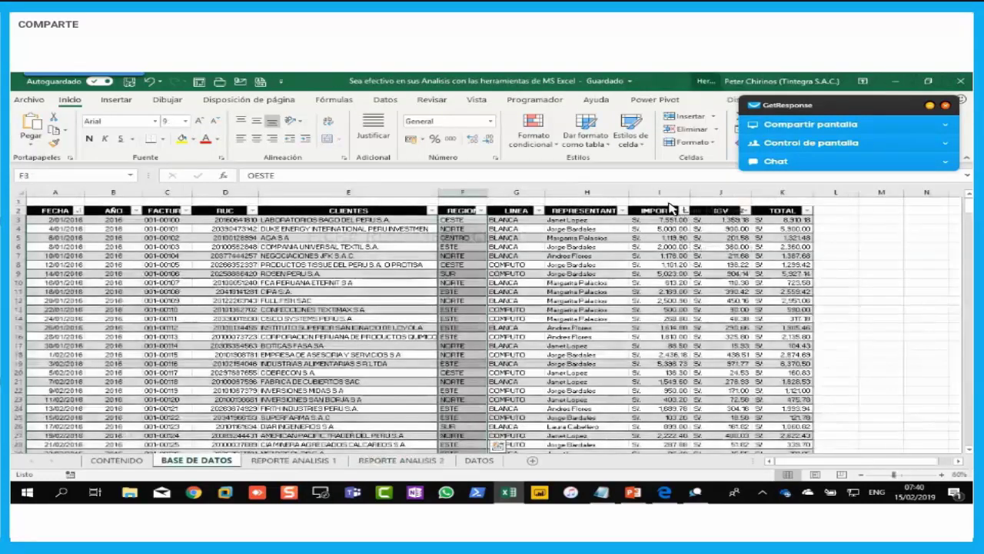
pyautogui.click(668, 193)
pyautogui.click(721, 193)
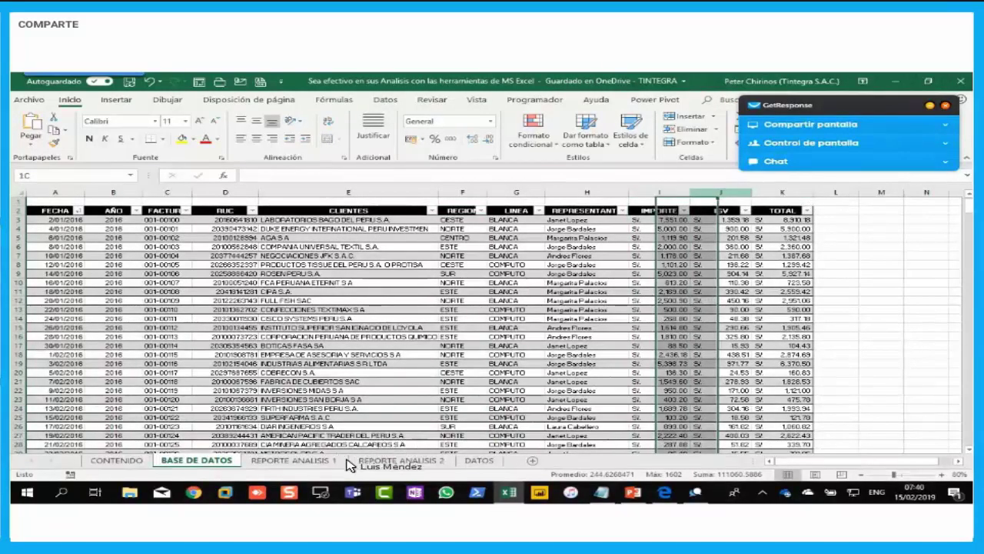
pyautogui.click(400, 460)
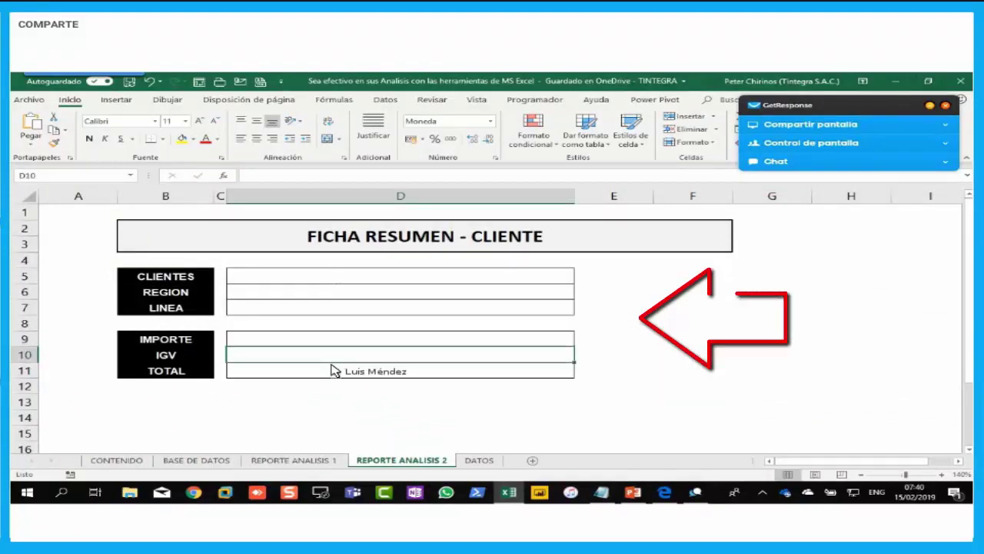
pyautogui.click(378, 278)
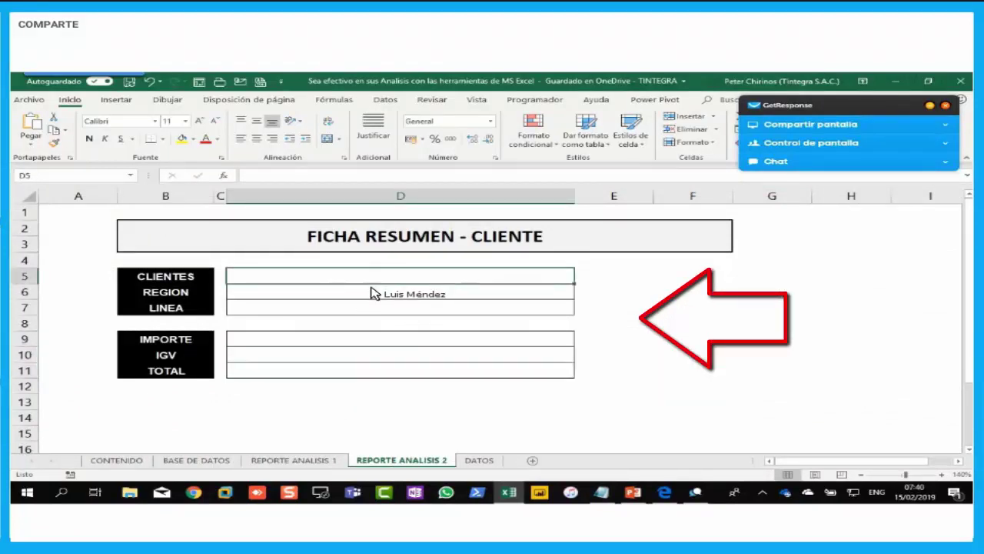
pyautogui.click(373, 295)
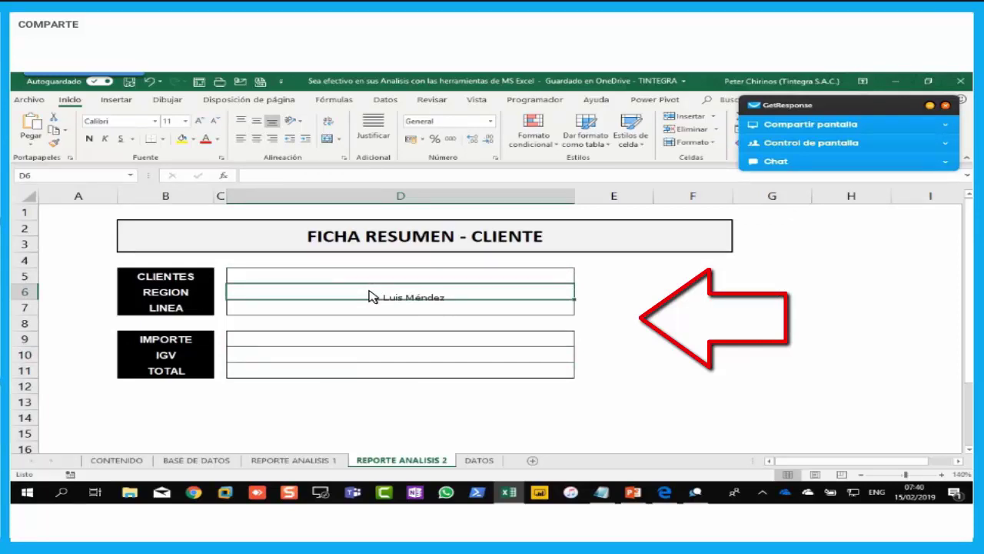
pyautogui.click(374, 314)
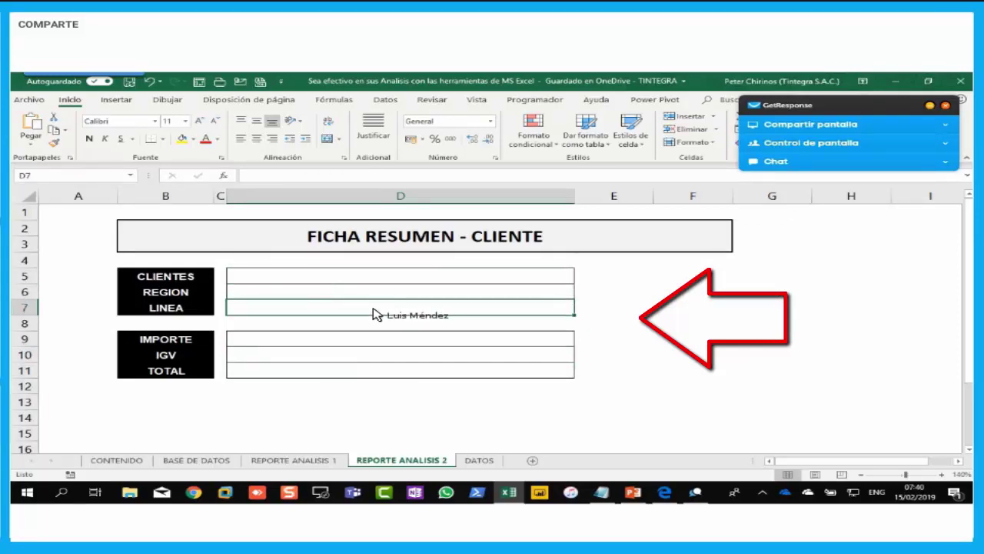
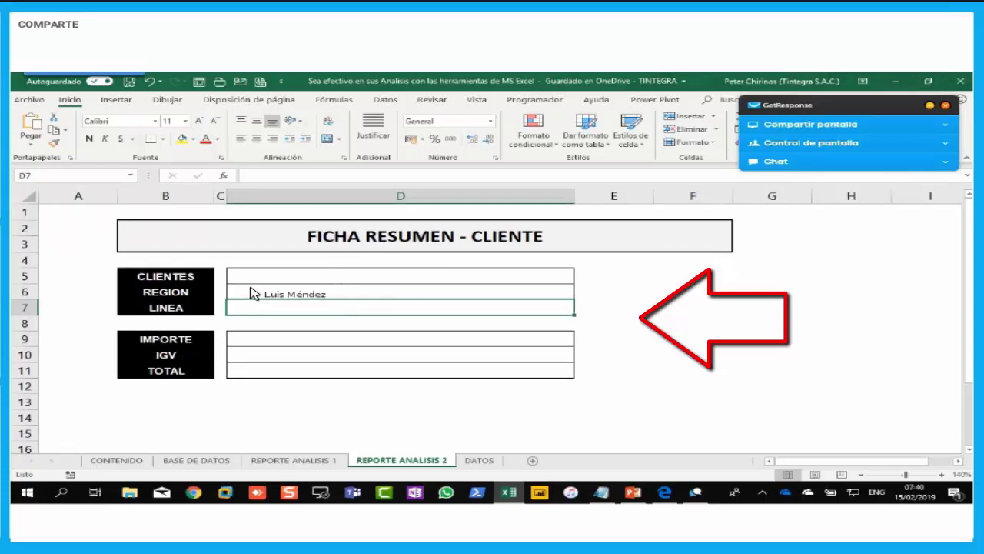
pyautogui.click(176, 279)
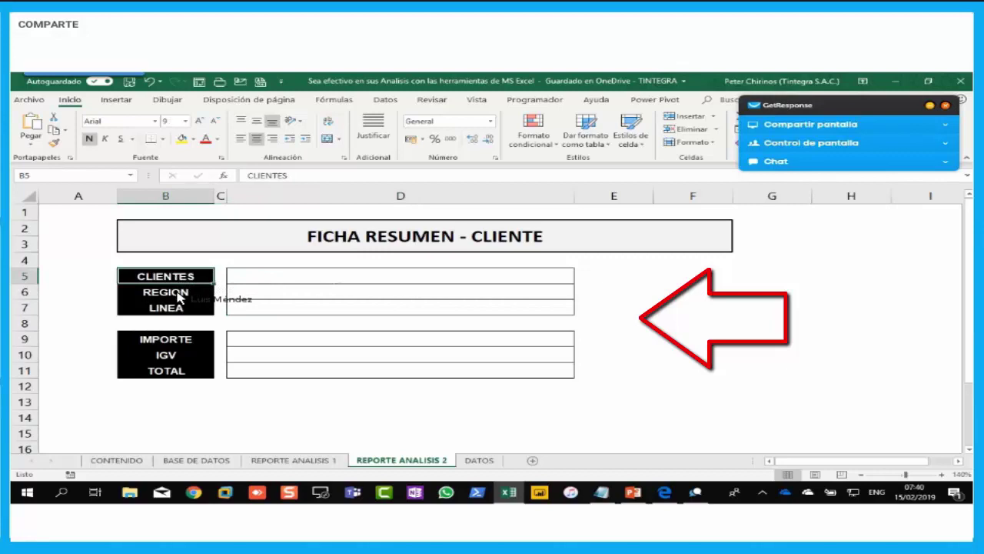
pyautogui.click(183, 309)
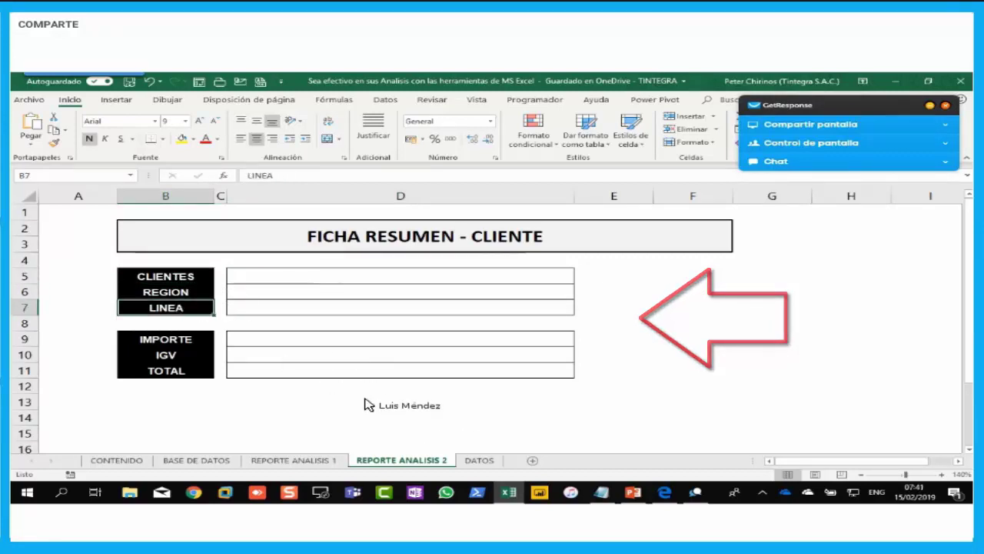
# Step: Select the entire CLIENTE DETALLE list in DATOS, including its header, and start creating a range name from the selection
pyautogui.click(480, 460)
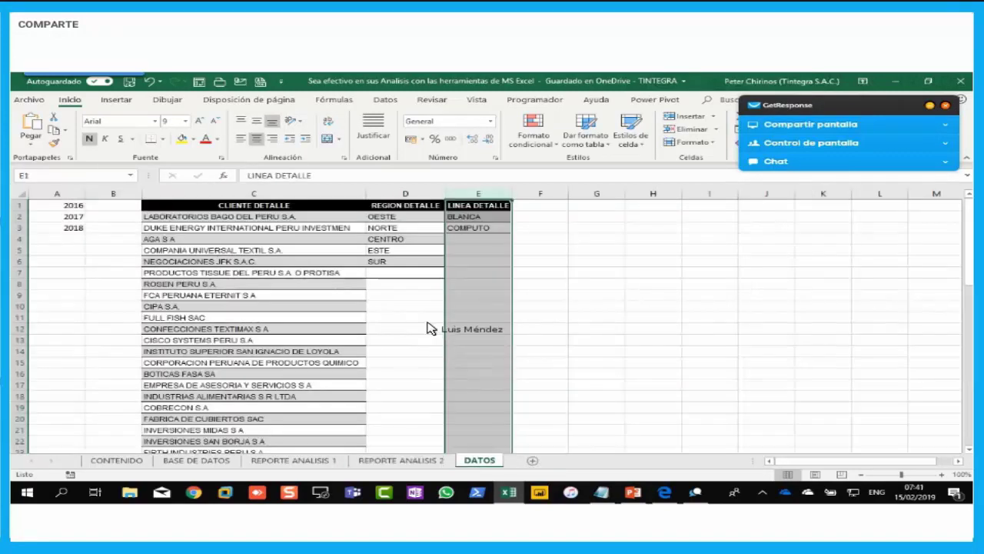
pyautogui.click(429, 322)
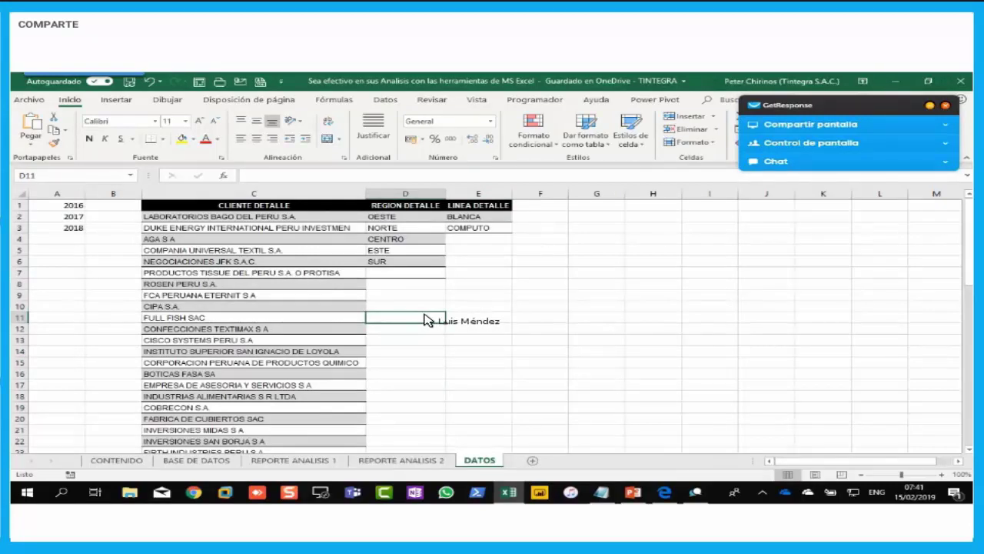
pyautogui.click(323, 208)
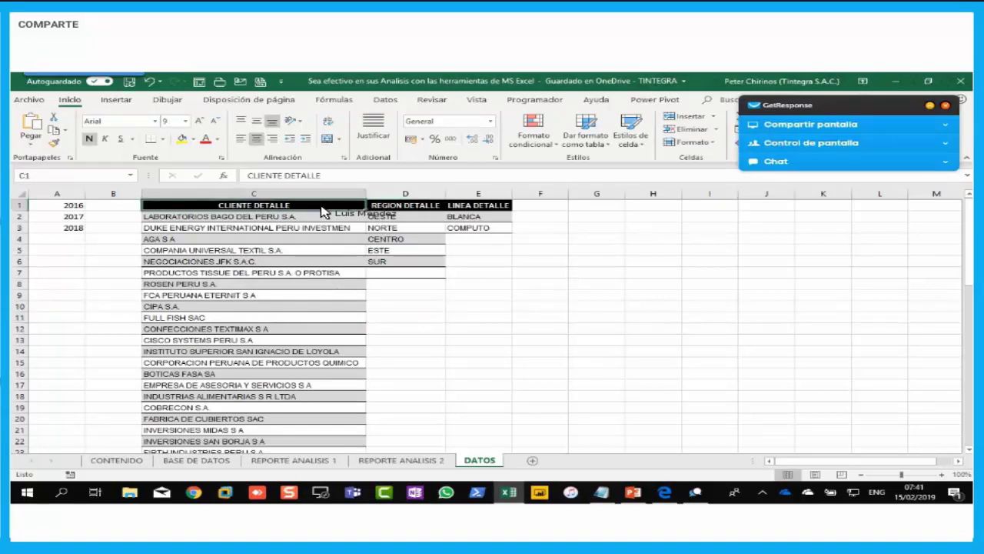
pyautogui.click(300, 328)
pyautogui.click(306, 206)
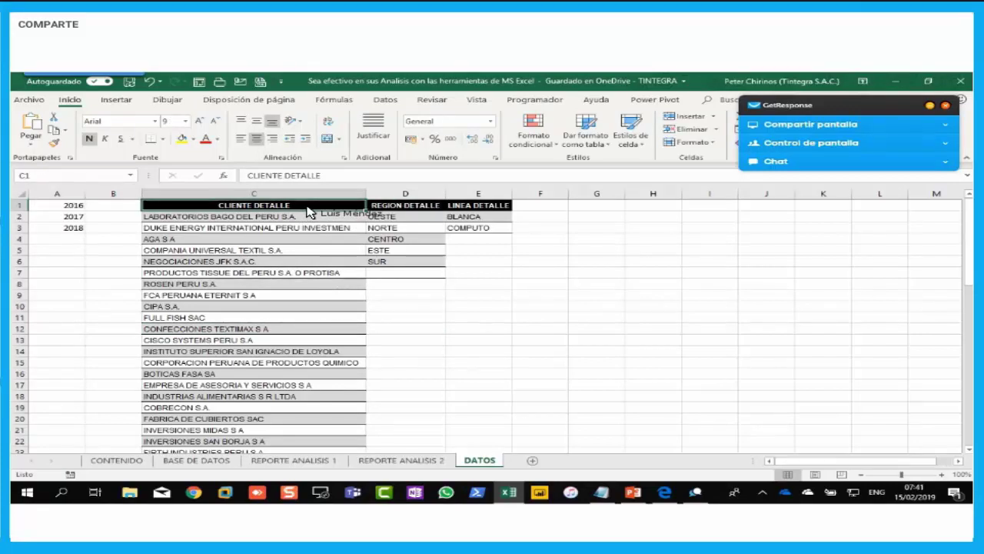
pyautogui.hotkey('ctrl', 'shift', 'Down')
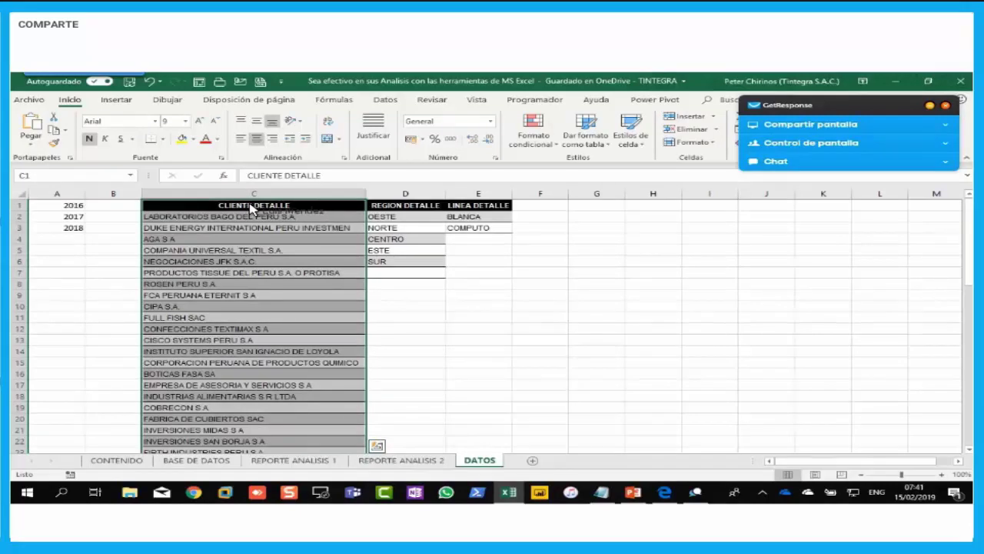
pyautogui.click(332, 99)
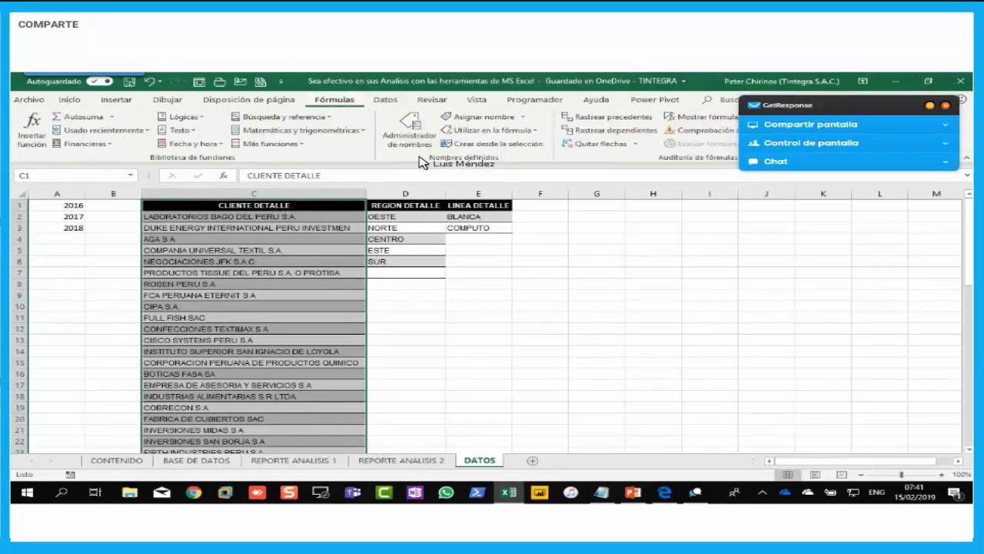
pyautogui.click(496, 143)
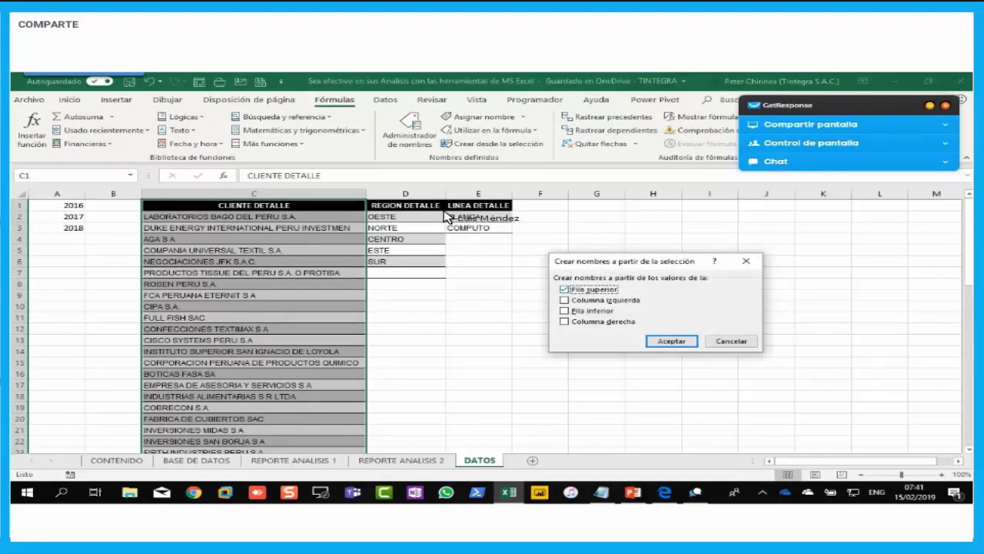
pyautogui.moveTo(623, 262); pyautogui.dragTo(442, 209)
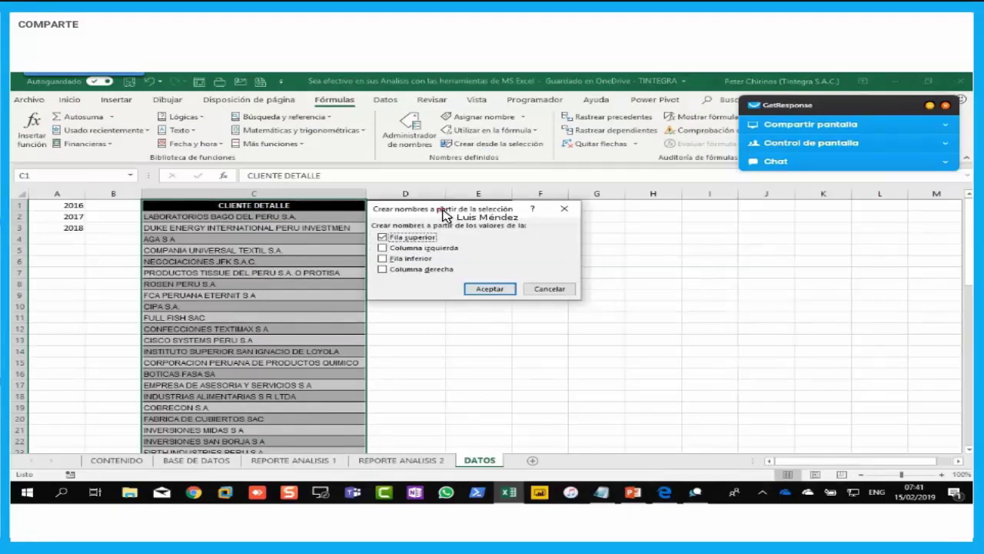
pyautogui.moveTo(369, 230); pyautogui.dragTo(145, 408)
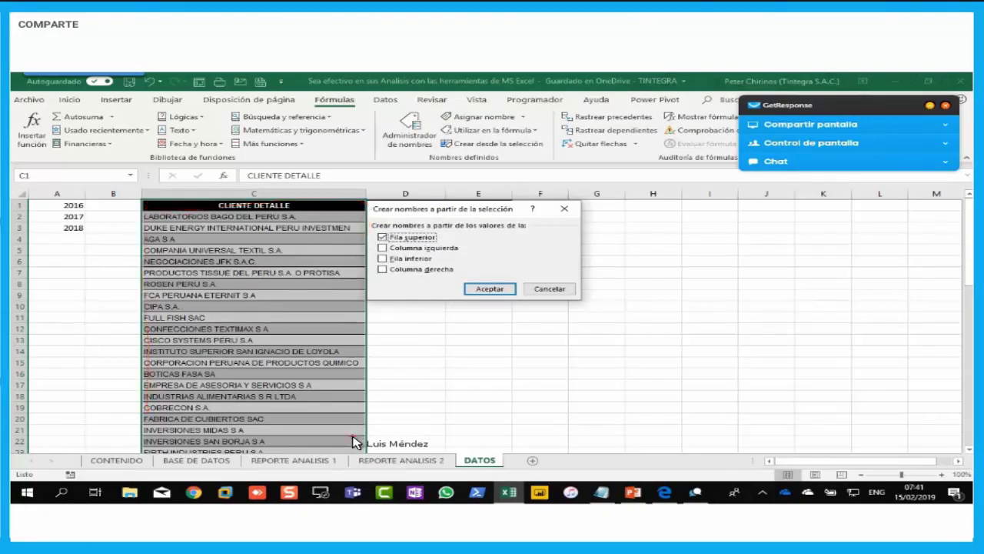
pyautogui.moveTo(215, 216)
pyautogui.mouseDown()
pyautogui.moveTo(312, 206)
pyautogui.moveTo(225, 202)
pyautogui.mouseUp()
pyautogui.moveTo(306, 116)
pyautogui.mouseDown()
pyautogui.moveTo(346, 100)
pyautogui.moveTo(301, 112)
pyautogui.mouseUp()
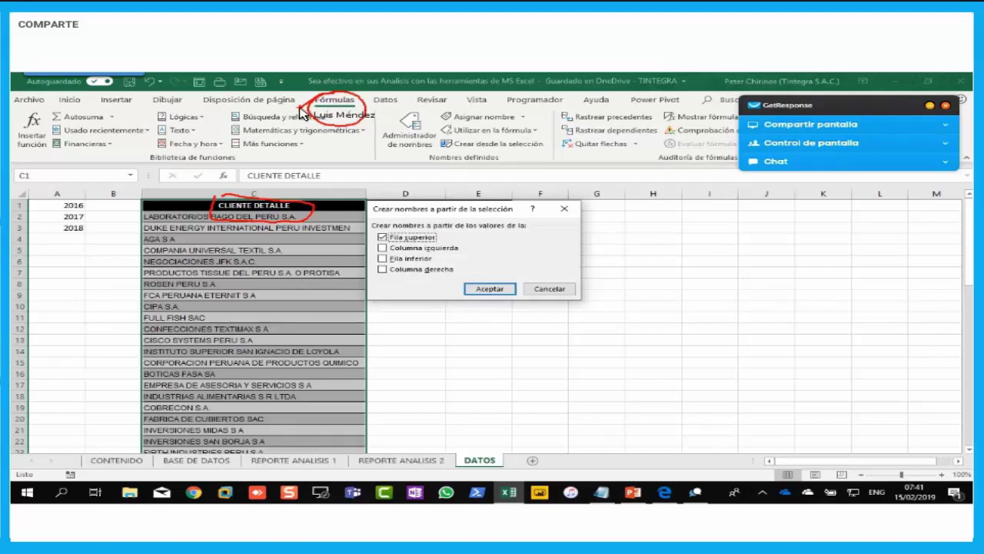
pyautogui.moveTo(423, 140)
pyautogui.mouseDown()
pyautogui.moveTo(477, 156)
pyautogui.moveTo(539, 156)
pyautogui.moveTo(553, 145)
pyautogui.mouseUp()
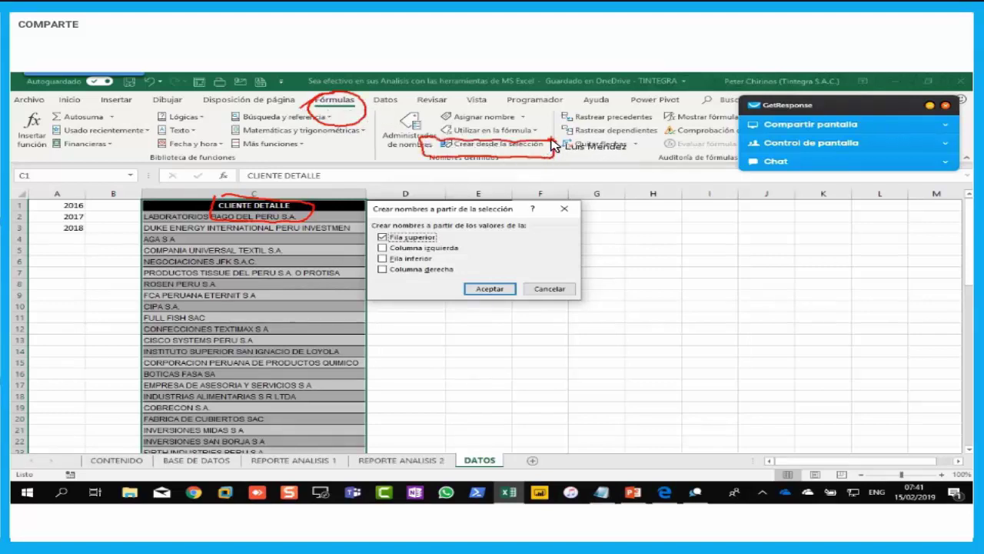
pyautogui.moveTo(604, 235)
pyautogui.mouseDown()
pyautogui.moveTo(538, 241)
pyautogui.moveTo(467, 232)
pyautogui.mouseUp()
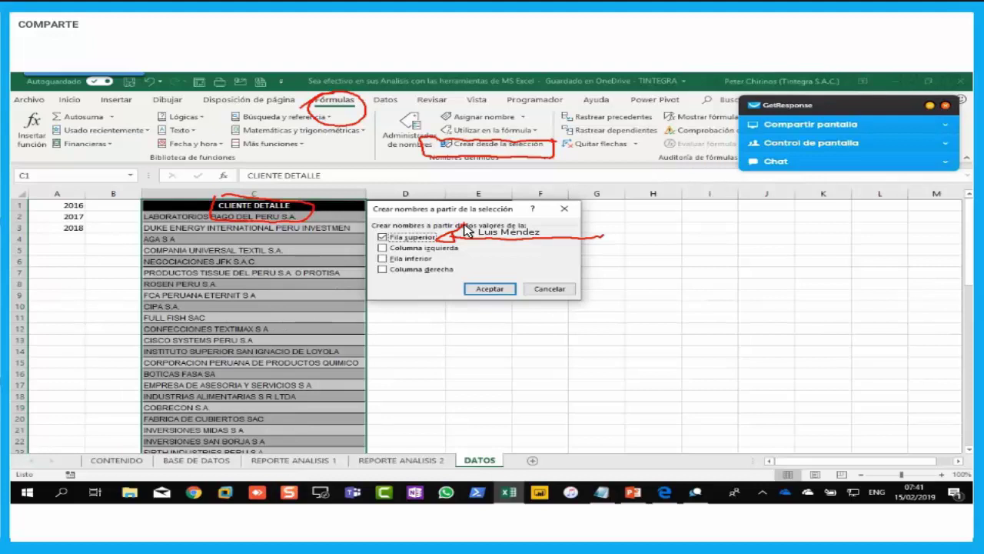
pyautogui.moveTo(219, 202); pyautogui.dragTo(210, 198)
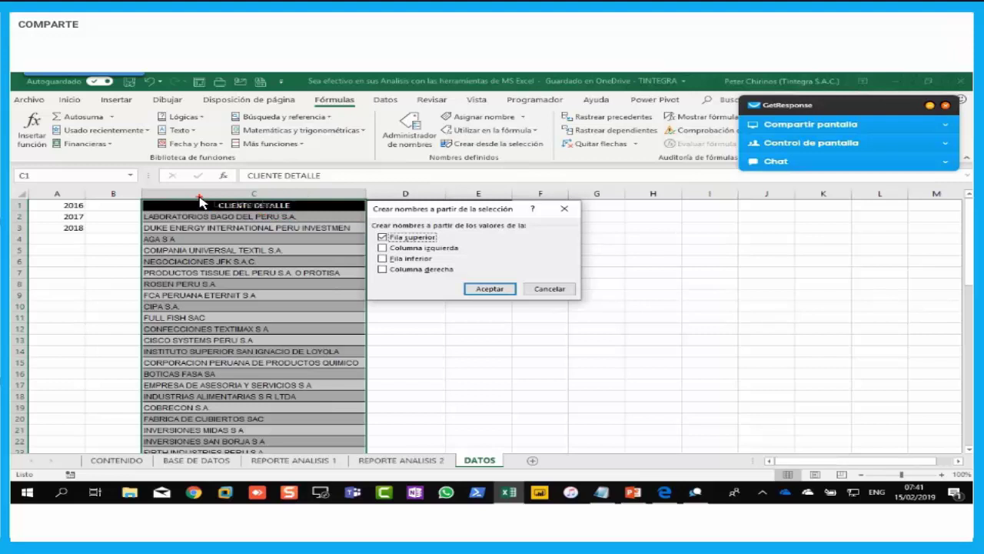
pyautogui.moveTo(360, 212); pyautogui.dragTo(159, 214)
pyautogui.moveTo(151, 379)
pyautogui.mouseDown()
pyautogui.moveTo(269, 438)
pyautogui.moveTo(341, 443)
pyautogui.mouseUp()
pyautogui.moveTo(360, 213); pyautogui.dragTo(345, 444)
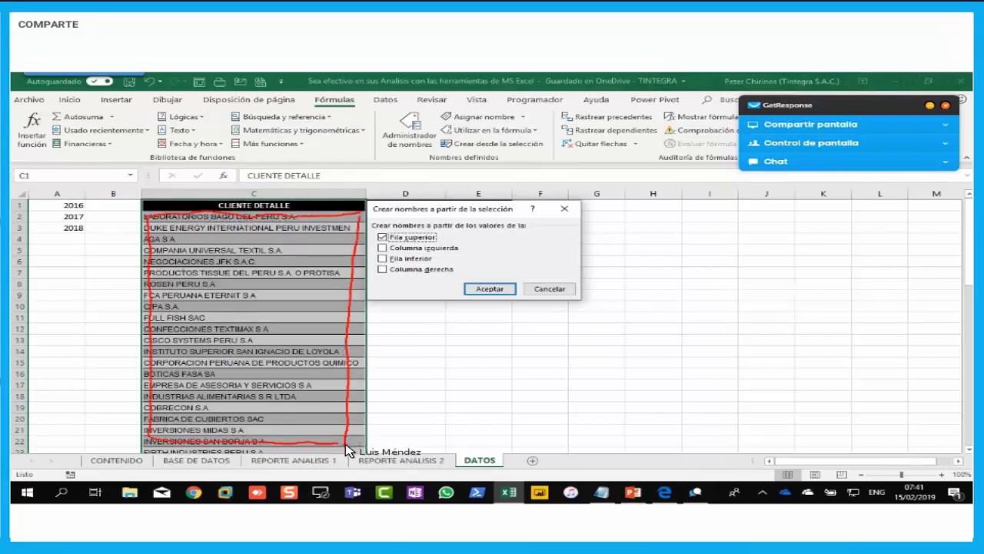
pyautogui.moveTo(308, 220); pyautogui.dragTo(199, 217)
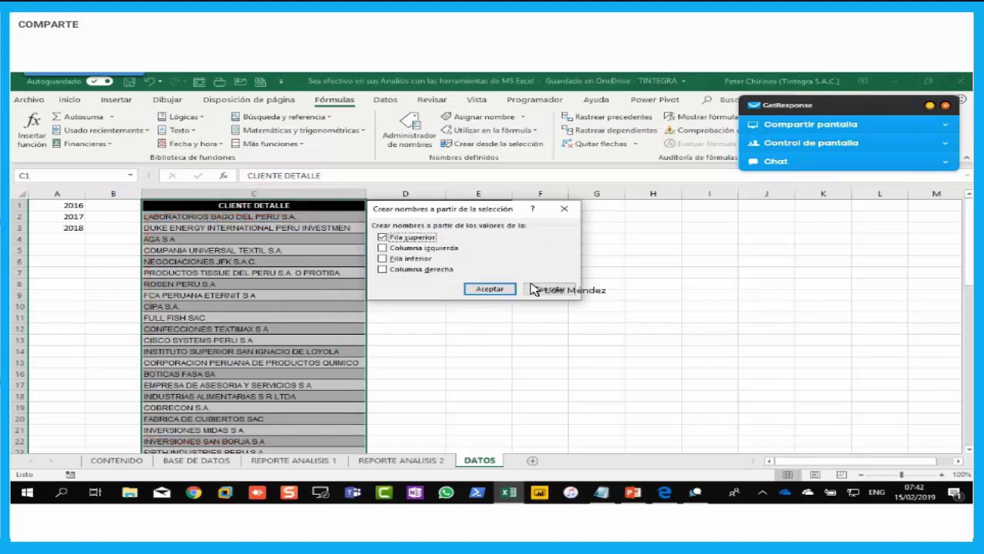
# Step: Create the client list's name from its top row, and likewise name the REGION DETALLE list D1:D6 from its top row
pyautogui.click(499, 293)
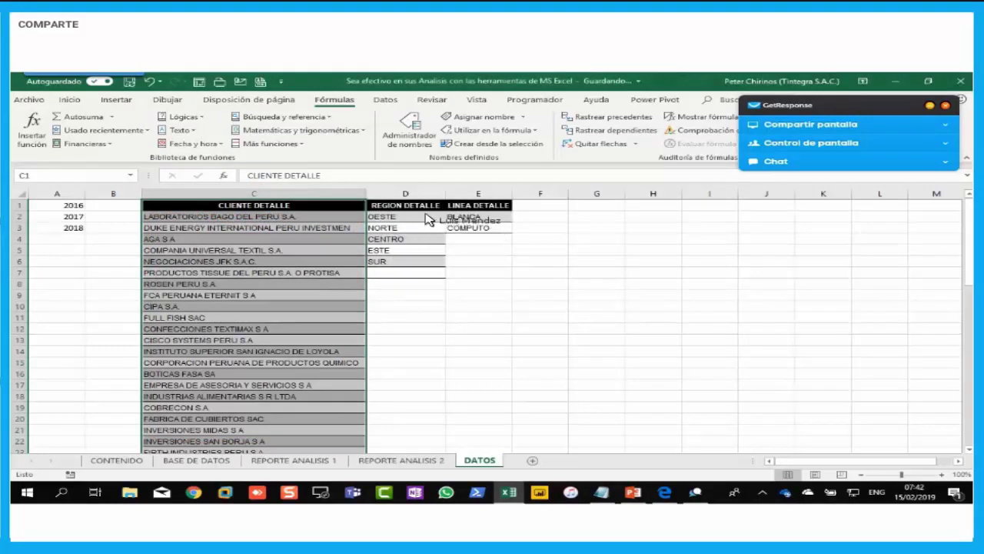
pyautogui.moveTo(420, 206); pyautogui.dragTo(428, 263)
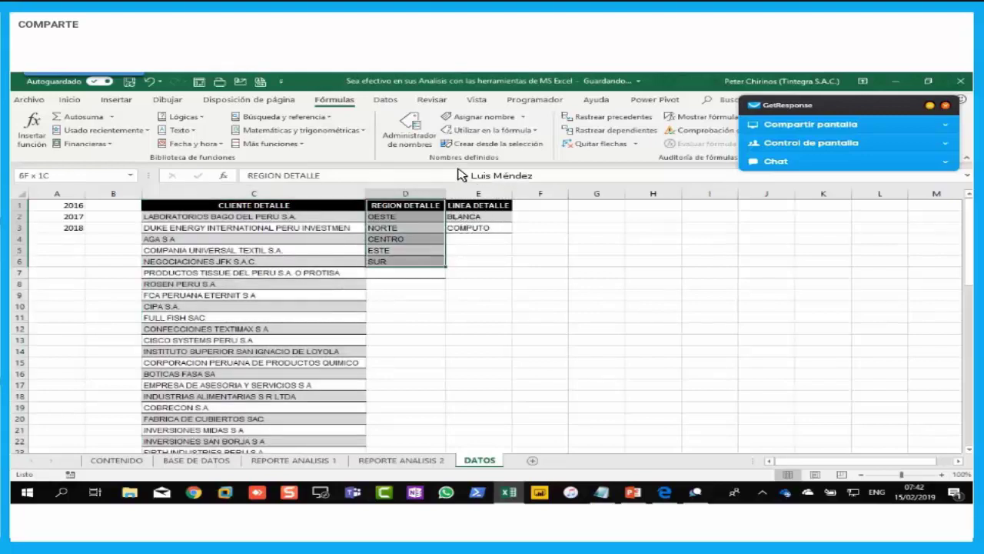
pyautogui.click(477, 146)
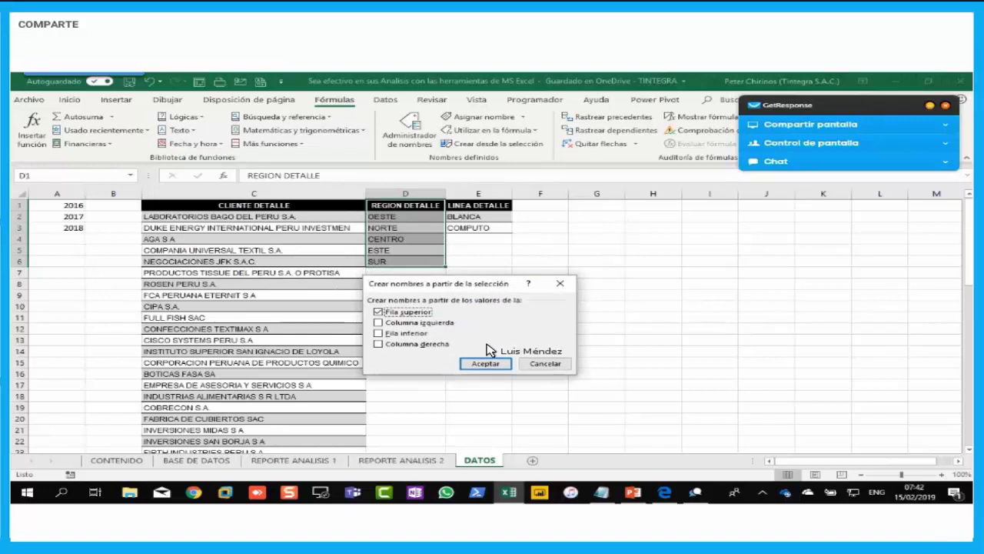
pyautogui.click(486, 363)
# Step: Create a range name for the LINEA DETALLE list E1:E3 from its top row
pyautogui.moveTo(489, 206); pyautogui.dragTo(490, 231)
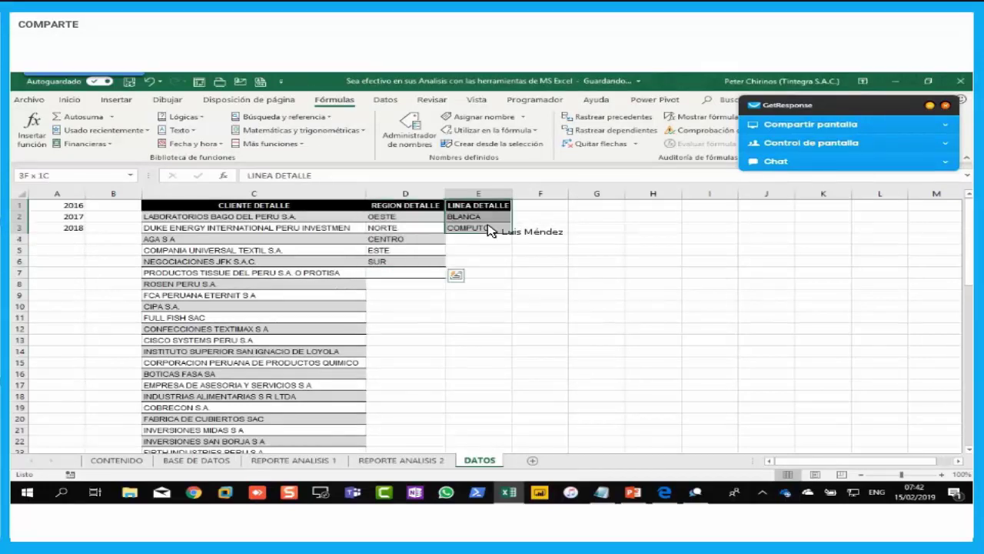
pyautogui.click(497, 144)
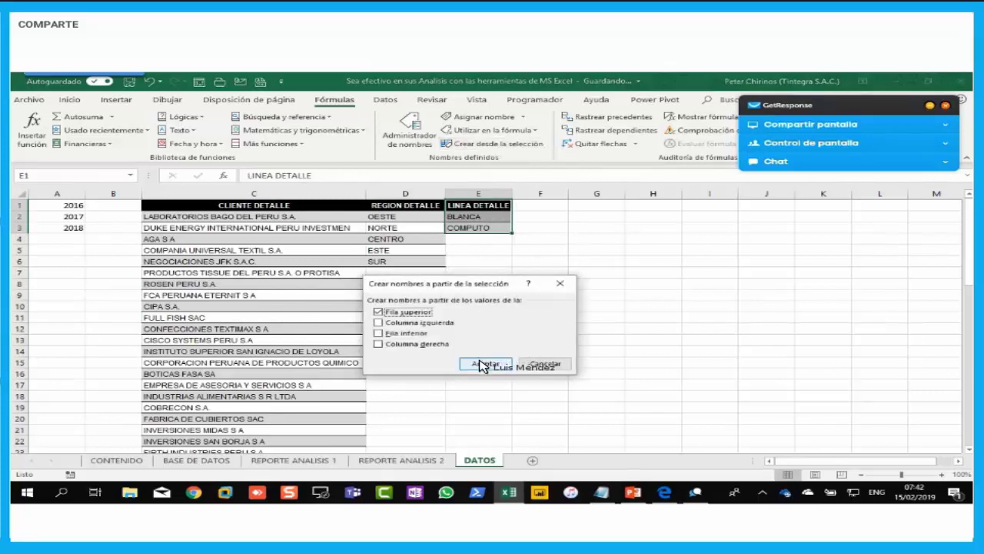
pyautogui.click(483, 365)
pyautogui.click(406, 316)
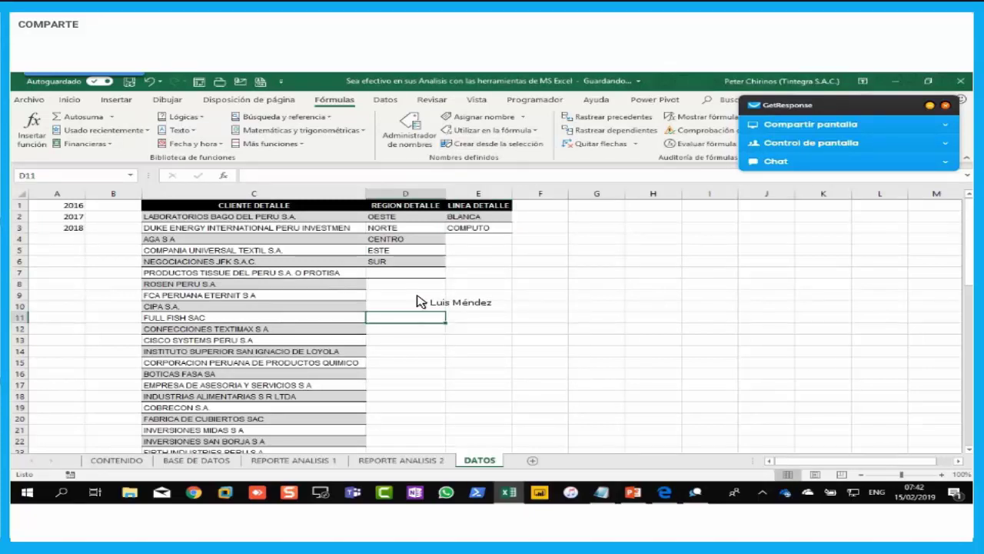
# Step: Set up data validation of type Lista for the CLIENTES field, cell D5, in REPORTE ANALISIS 2
pyautogui.click(413, 459)
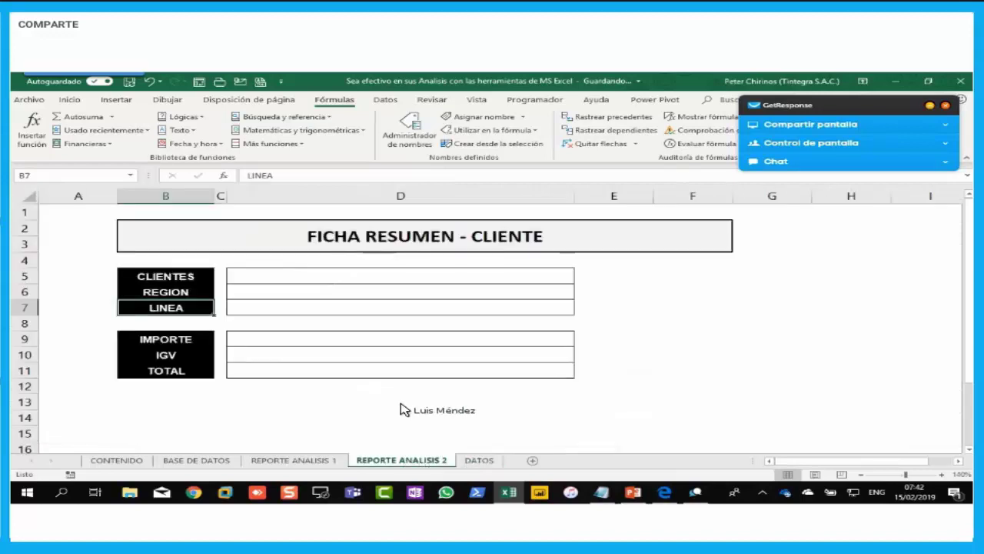
pyautogui.click(407, 284)
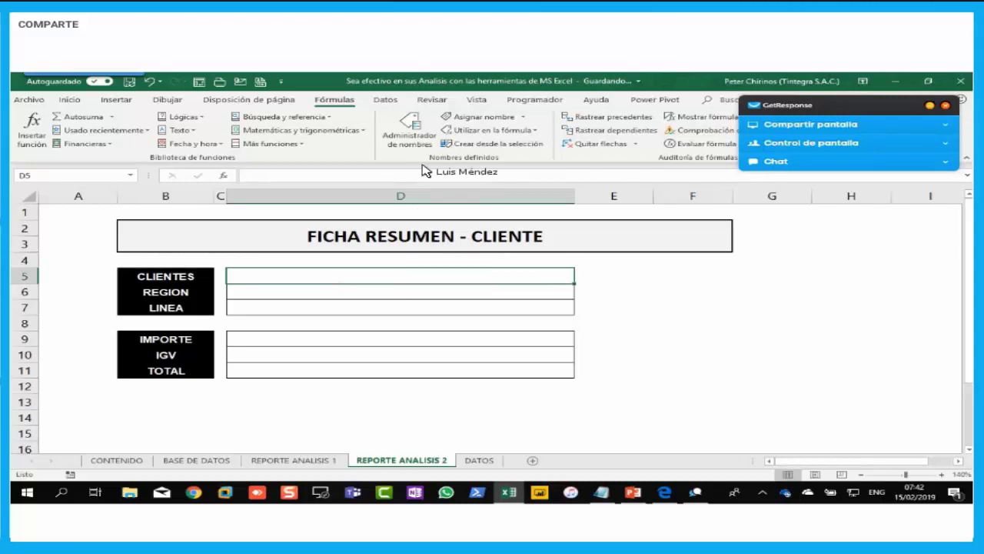
pyautogui.click(386, 100)
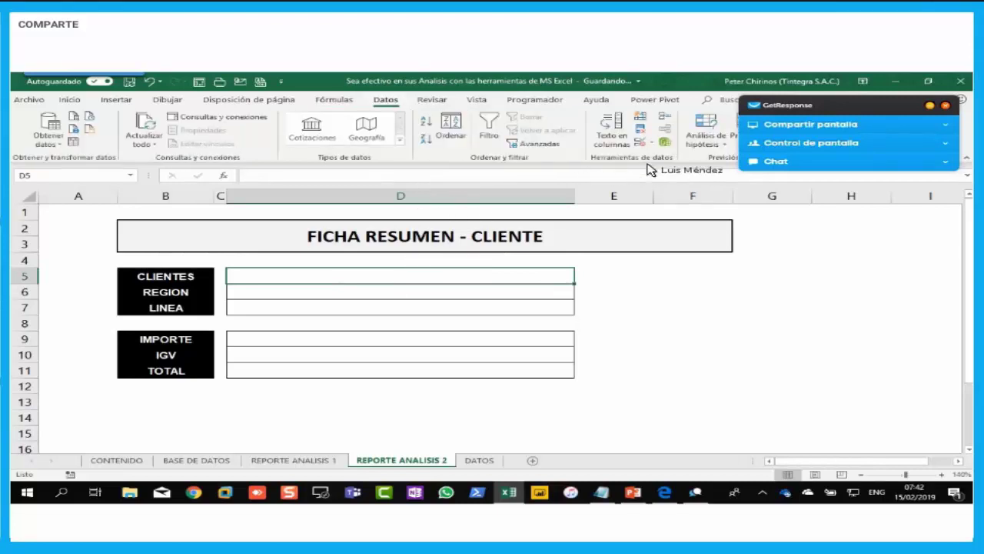
pyautogui.click(652, 144)
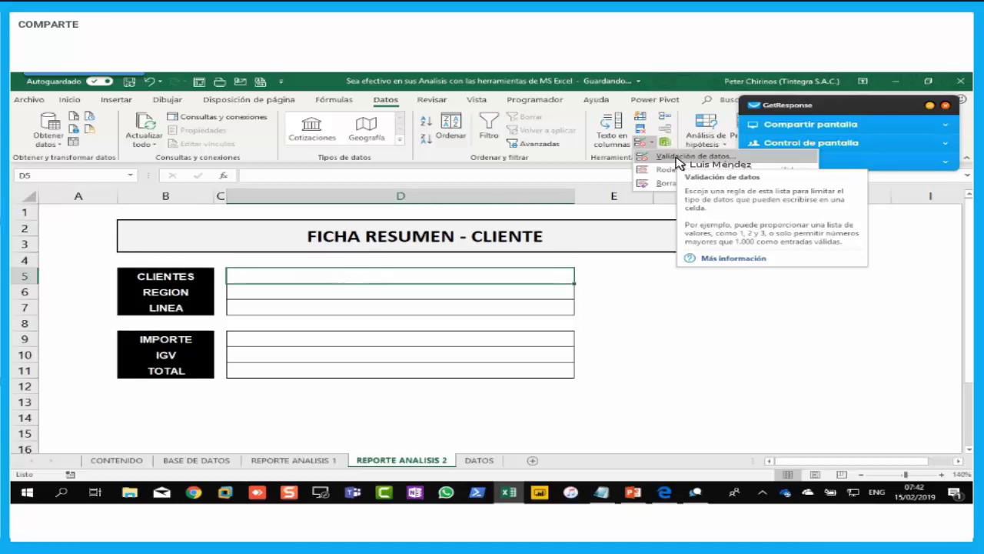
pyautogui.click(677, 157)
pyautogui.click(422, 301)
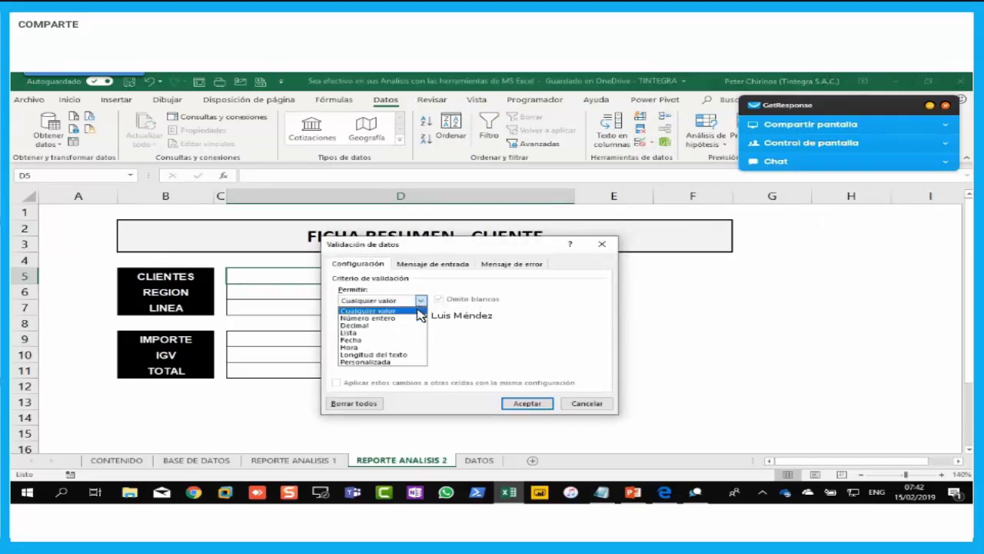
pyautogui.click(406, 333)
pyautogui.click(406, 346)
pyautogui.moveTo(469, 252); pyautogui.dragTo(746, 243)
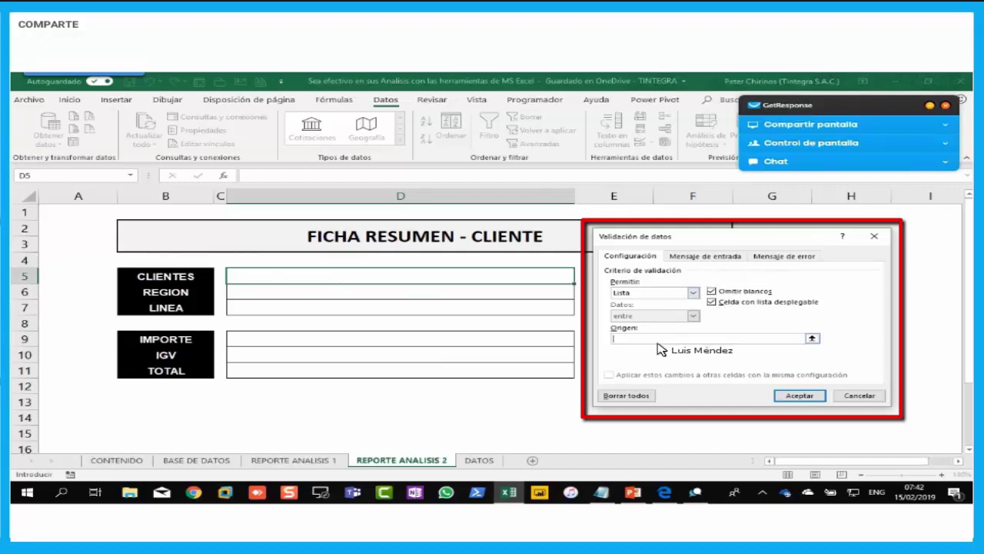
# Step: Use the named range CLIENTE_DETALLE as the source of the CLIENTES validation list and apply it
pyautogui.press('F3')
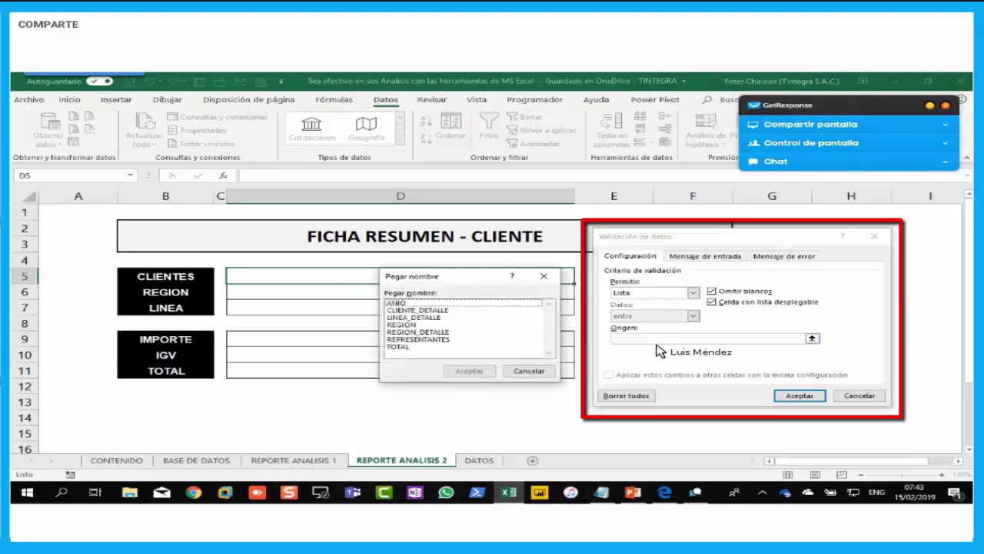
pyautogui.click(457, 310)
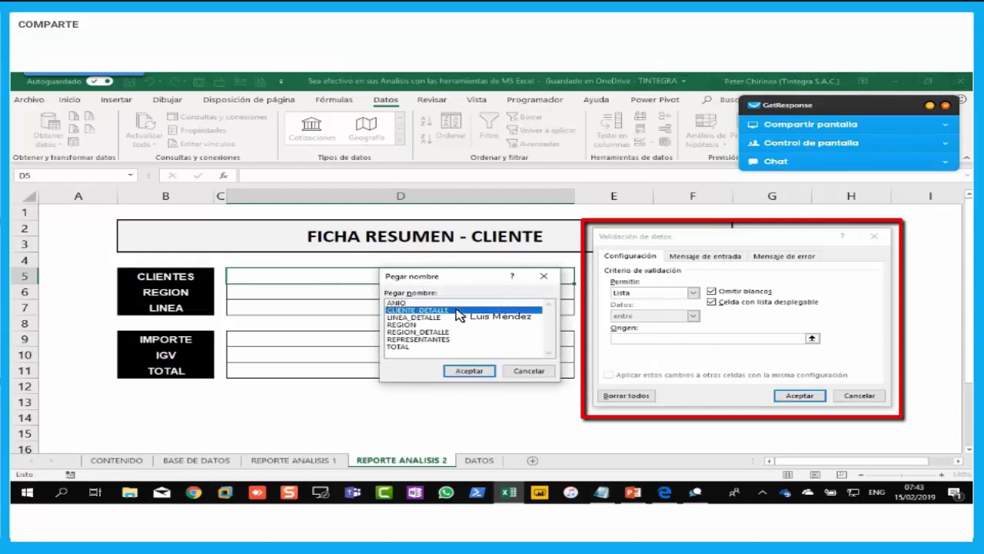
pyautogui.click(469, 372)
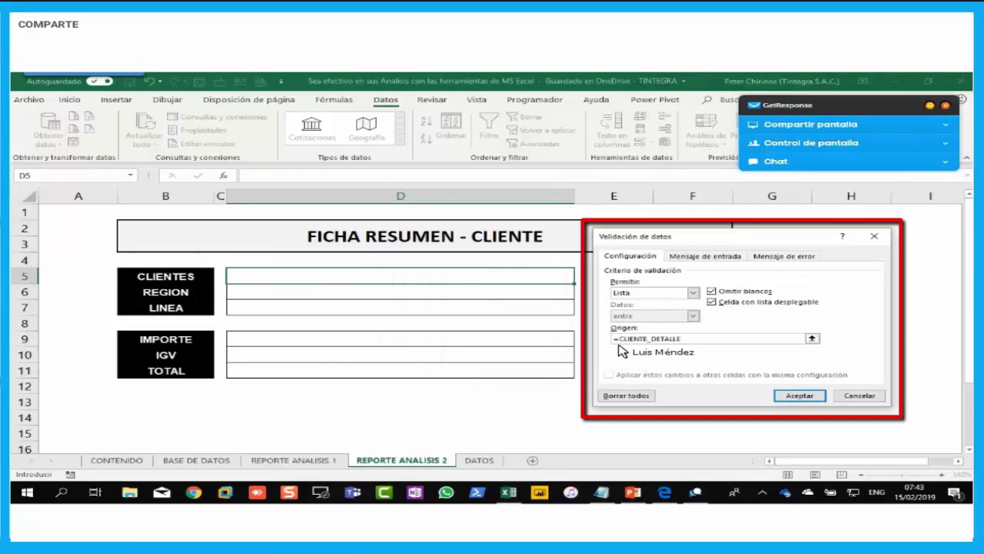
pyautogui.moveTo(681, 341); pyautogui.dragTo(621, 342)
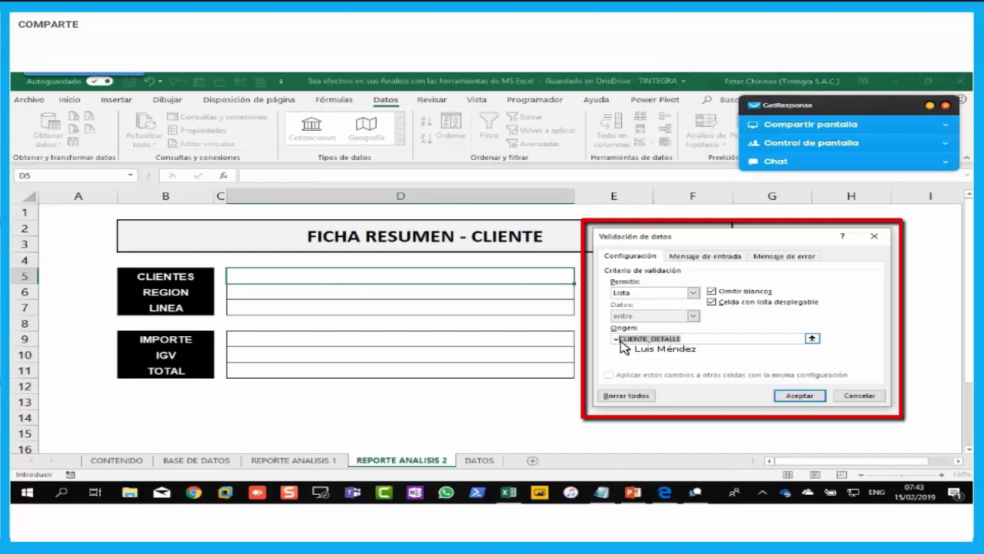
pyautogui.click(789, 396)
# Step: Apply a Lista data validation to the REGION field, cell D6, with the named range REGION_DETALLE as its source
pyautogui.click(479, 294)
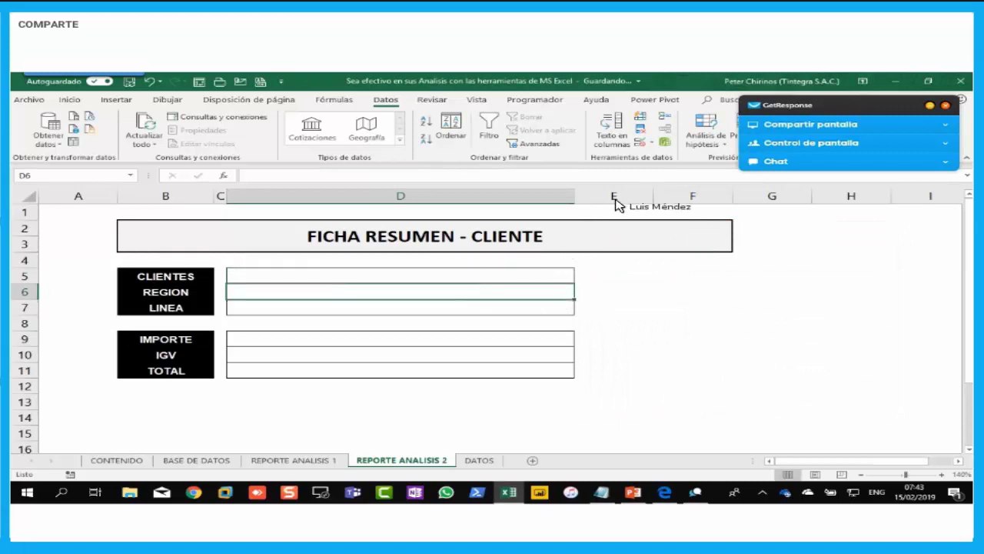
pyautogui.click(641, 143)
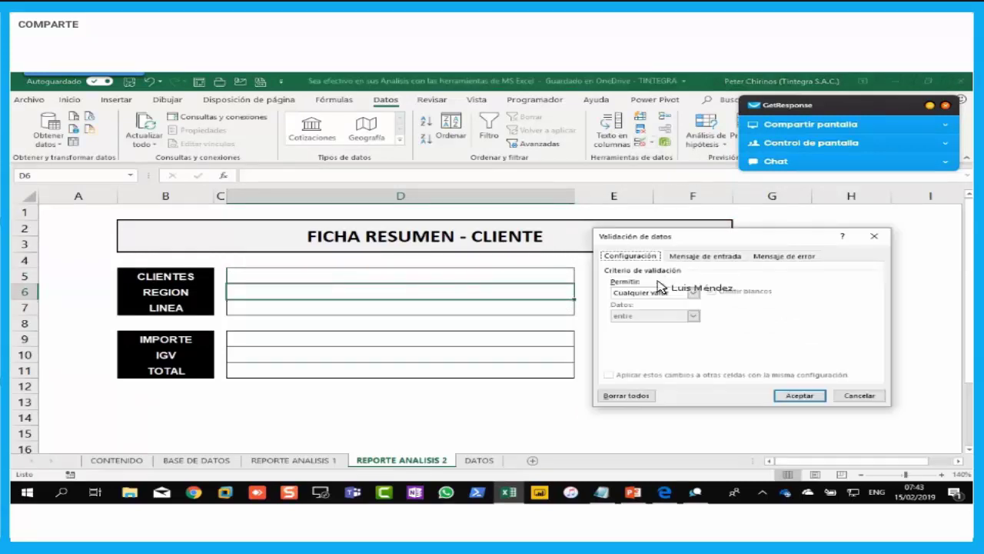
pyautogui.click(693, 292)
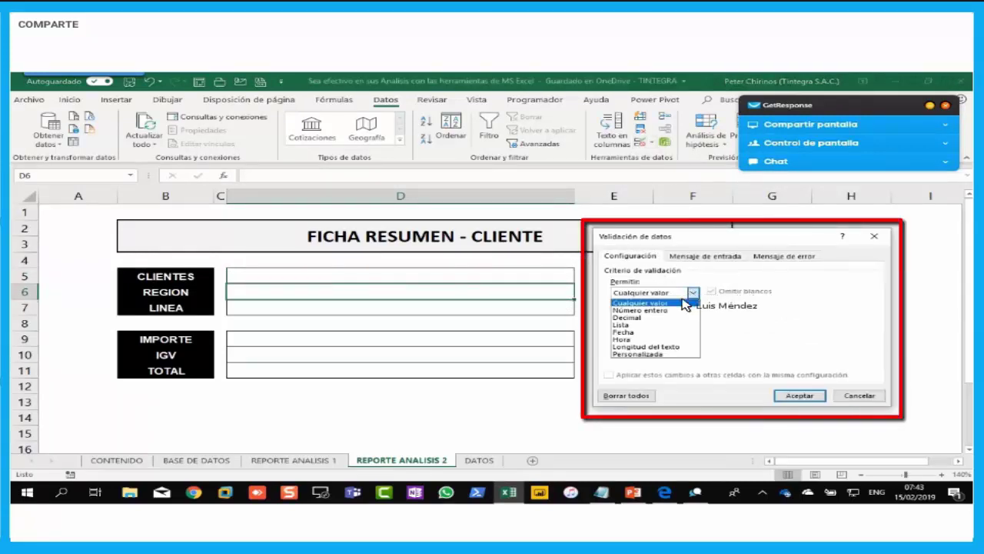
pyautogui.click(665, 326)
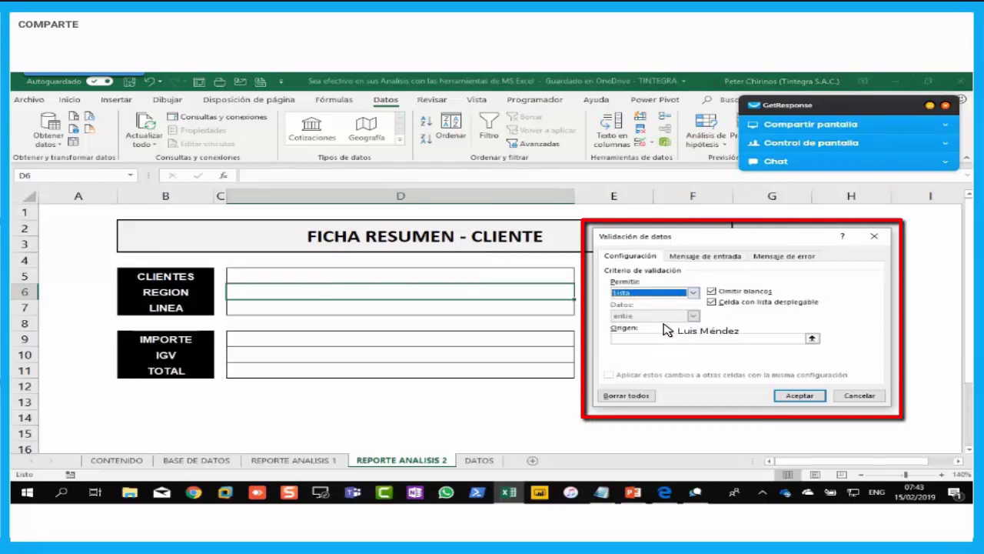
pyautogui.click(666, 339)
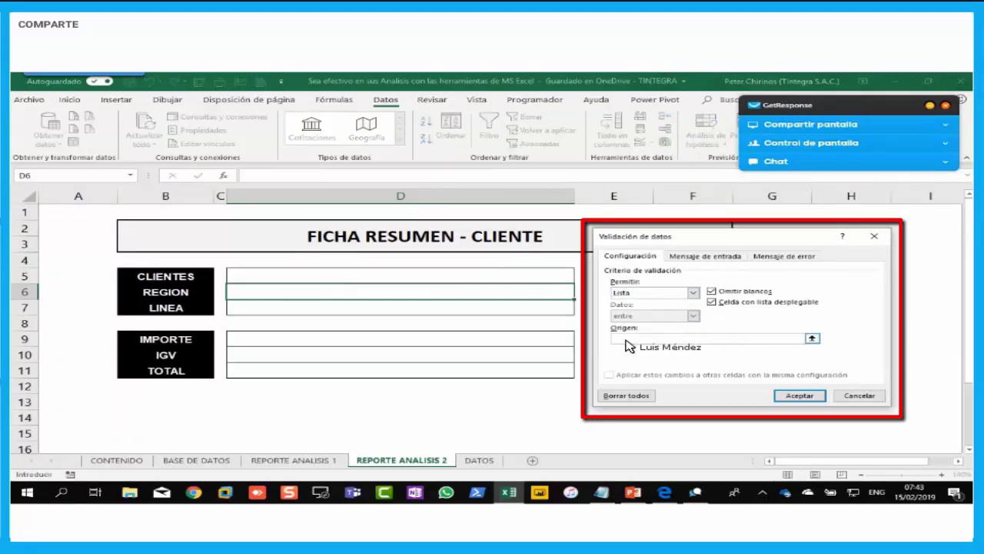
pyautogui.press('F3')
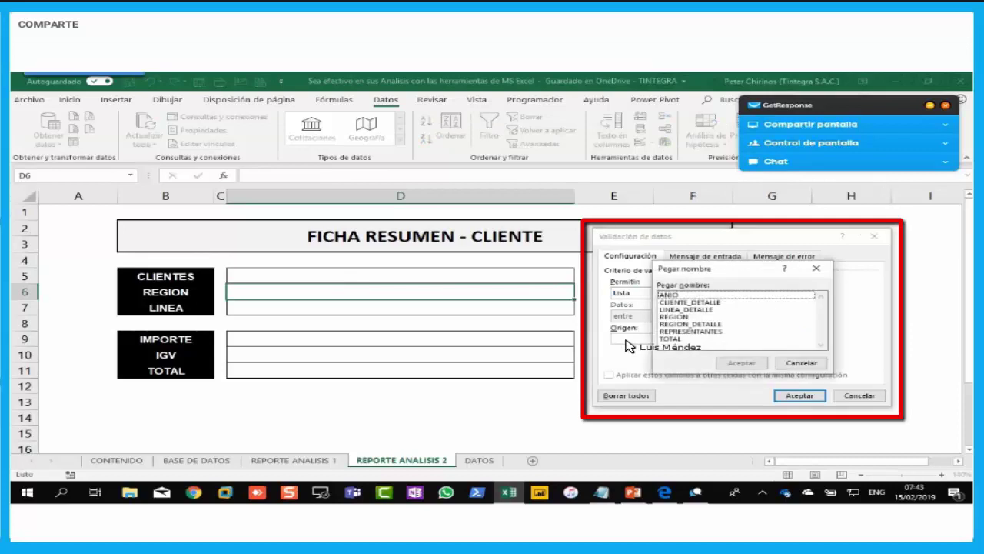
pyautogui.click(708, 324)
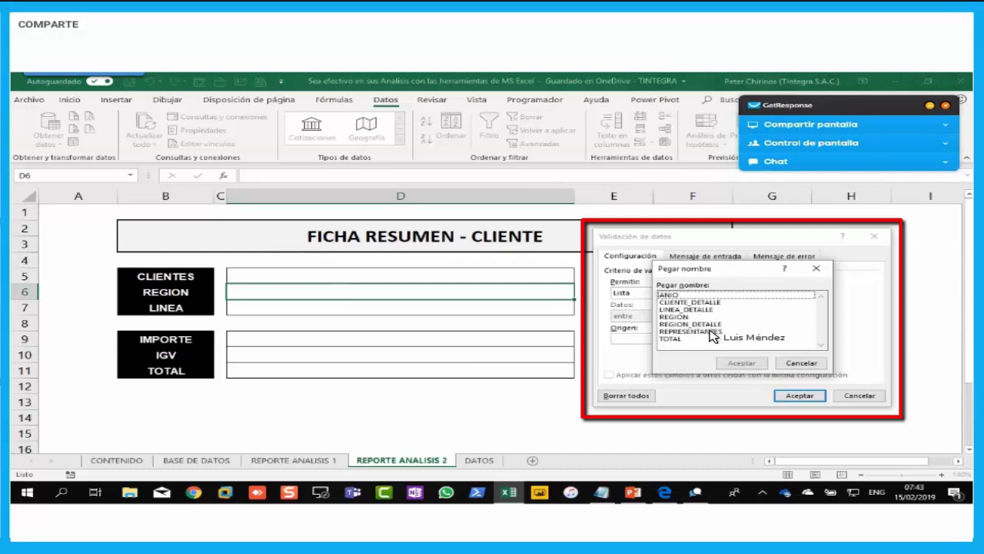
pyautogui.click(731, 365)
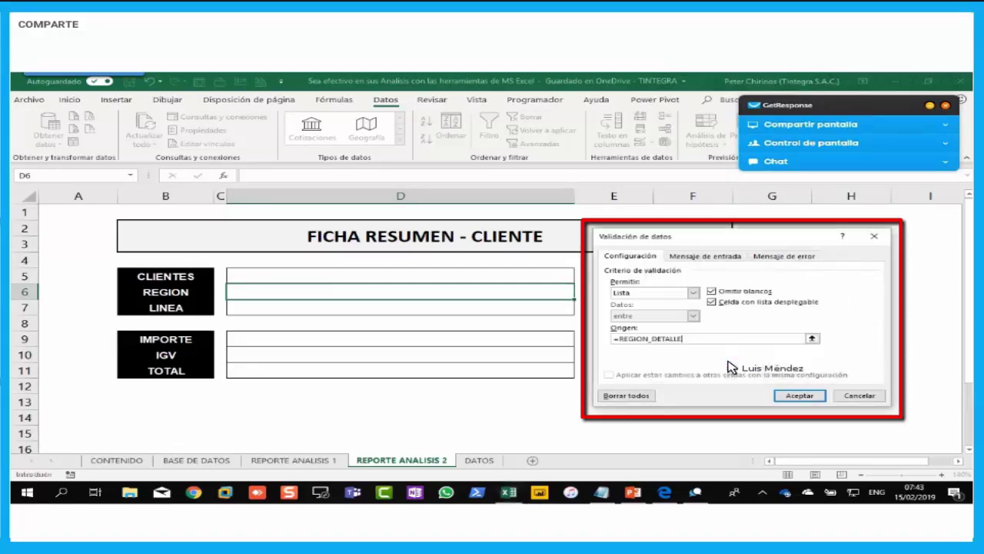
pyautogui.click(800, 397)
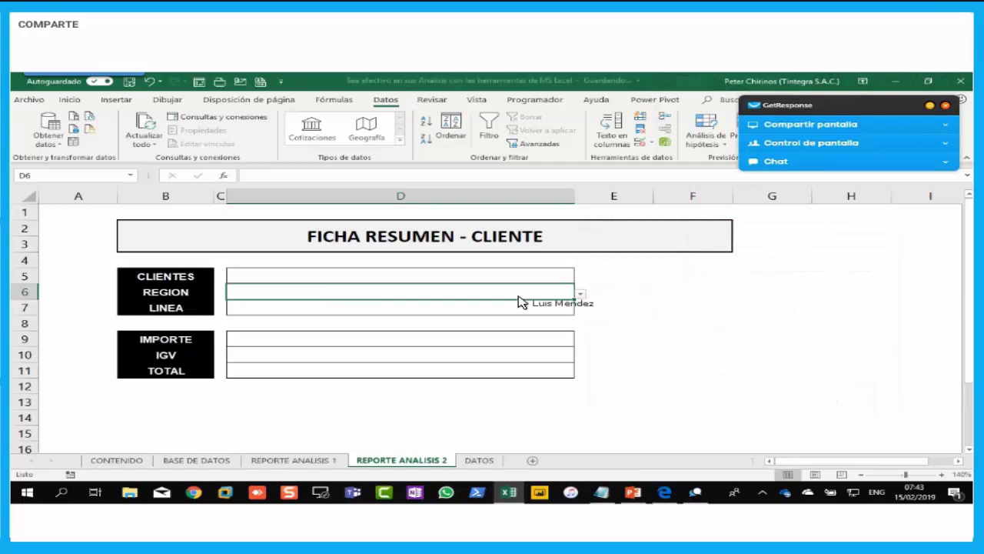
# Step: Apply a Lista data validation to the LINEA field, cell D7, with the named range LINEA_DETALLE as its source
pyautogui.press('Down')
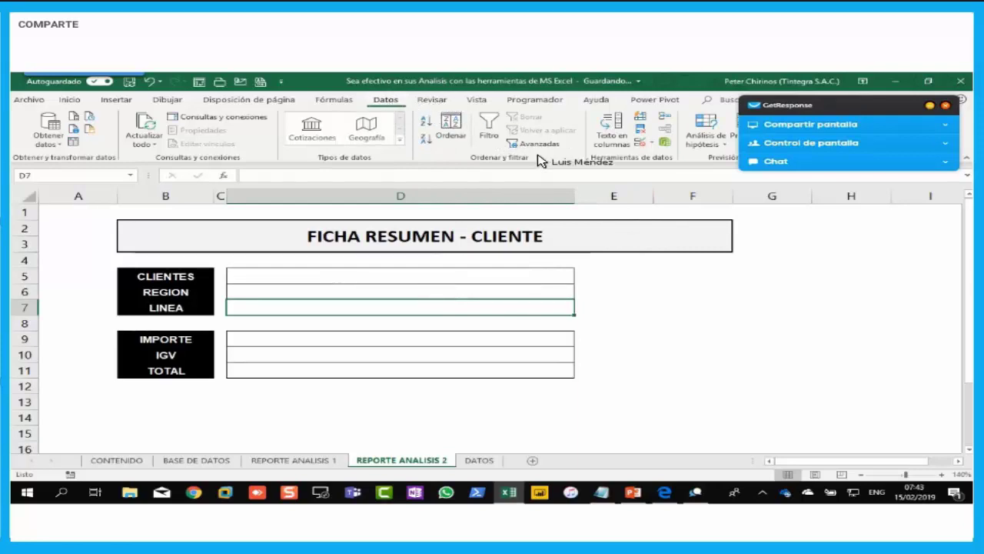
pyautogui.click(652, 143)
pyautogui.click(659, 158)
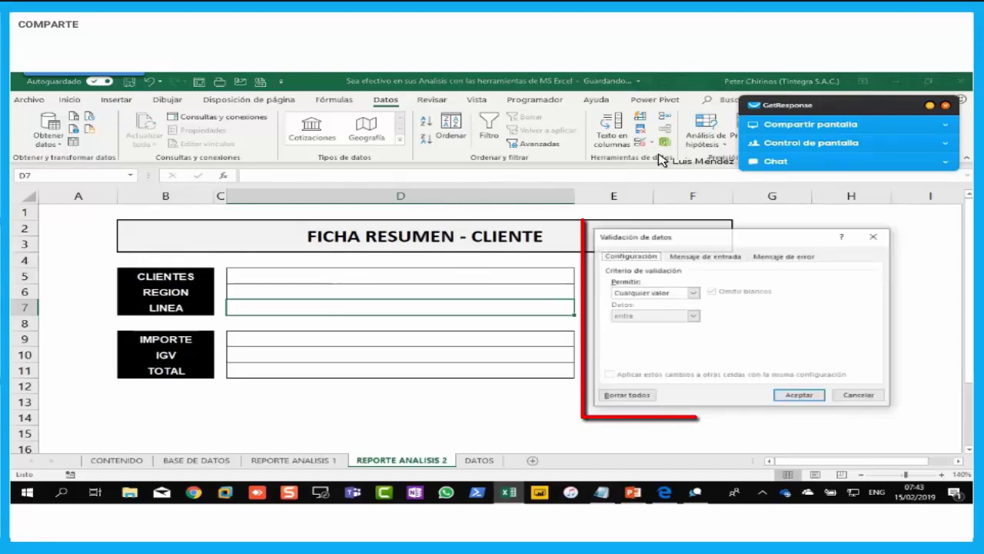
pyautogui.click(677, 293)
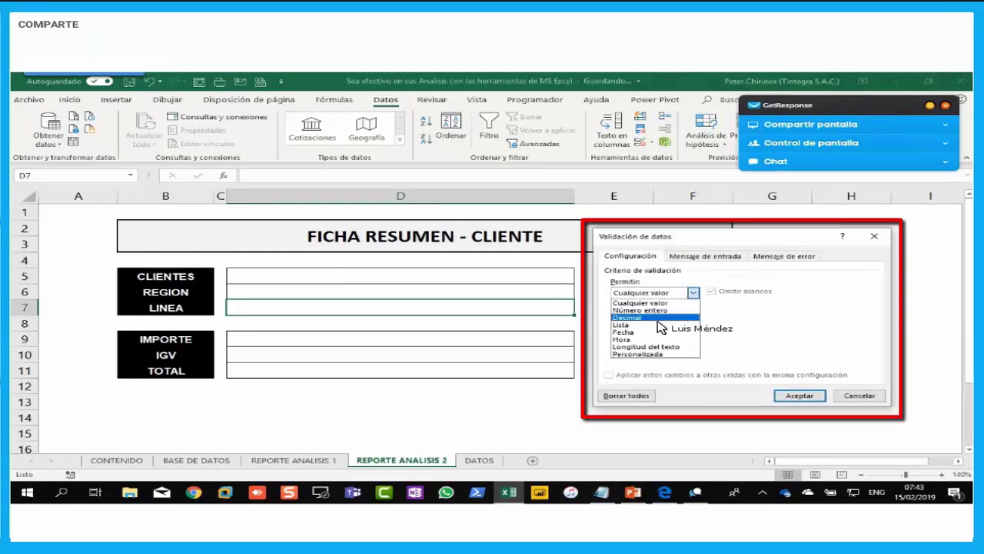
pyautogui.click(646, 332)
pyautogui.click(658, 339)
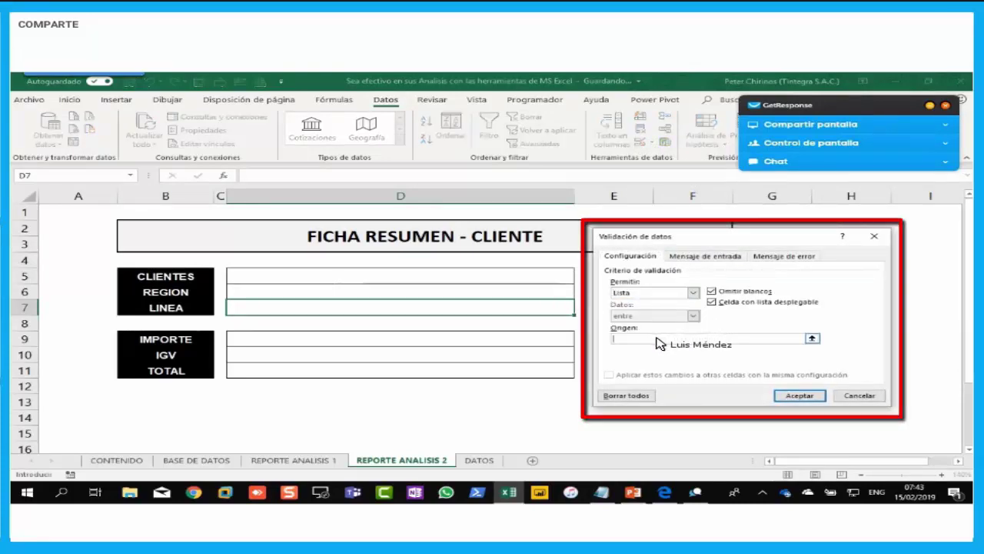
pyautogui.press('F3')
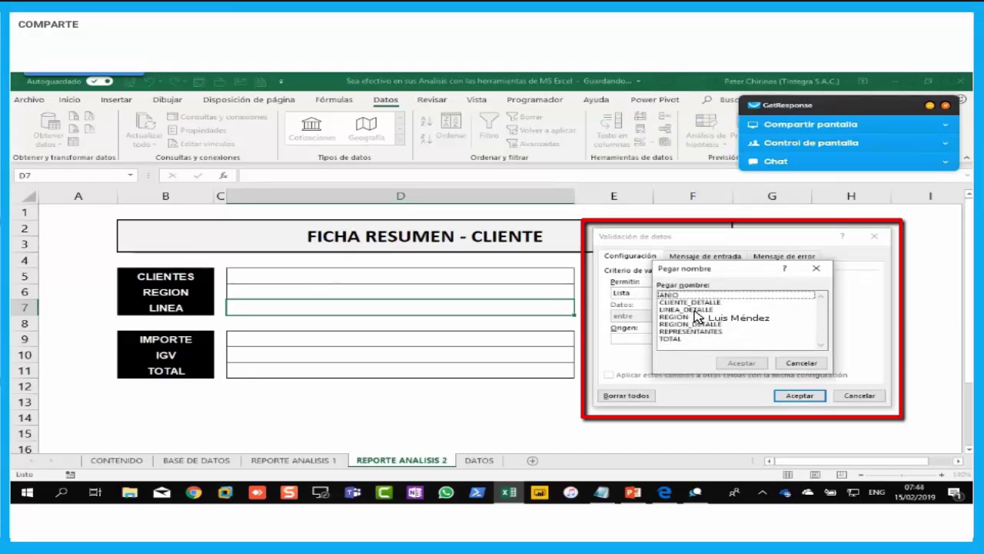
pyautogui.click(696, 309)
pyautogui.click(732, 362)
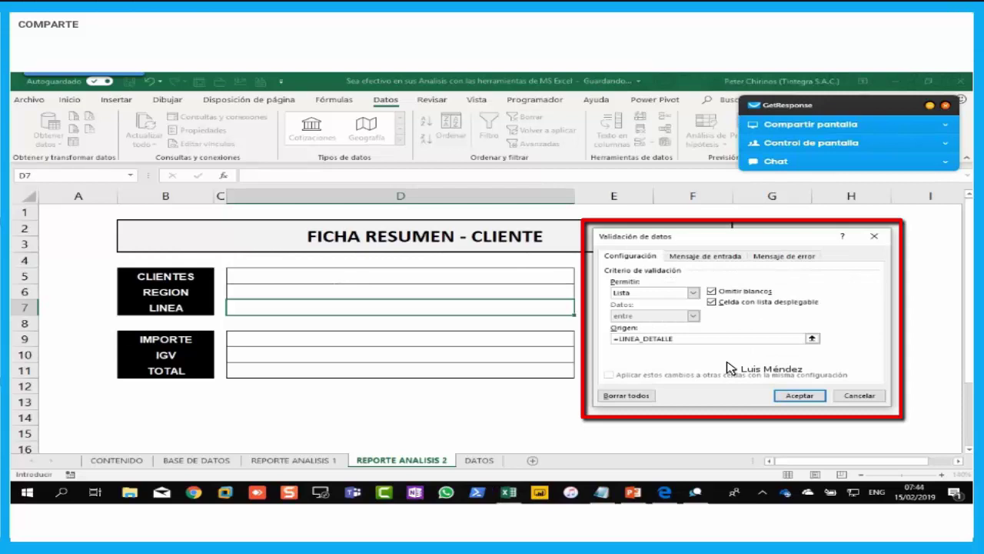
pyautogui.click(792, 395)
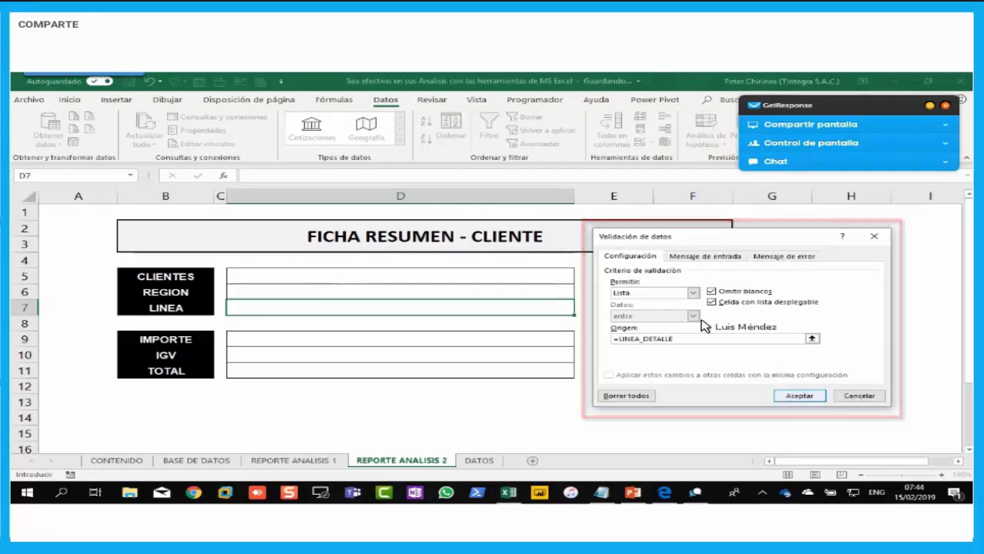
# Step: Choose LABORATORIOS BAGO DEL PERU S.A. as the client and, after checking BASE DE DATOS, OESTE as the region
pyautogui.click(567, 279)
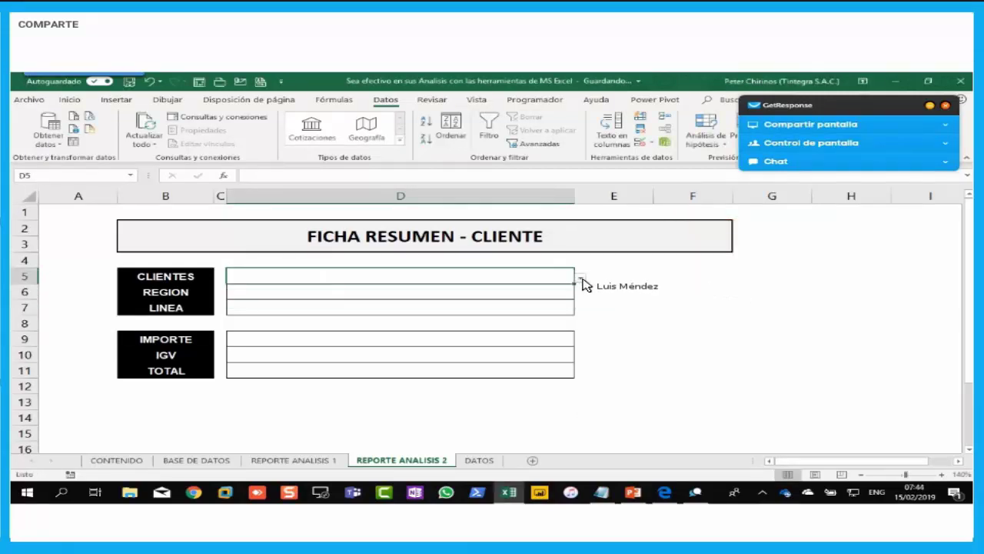
pyautogui.click(580, 280)
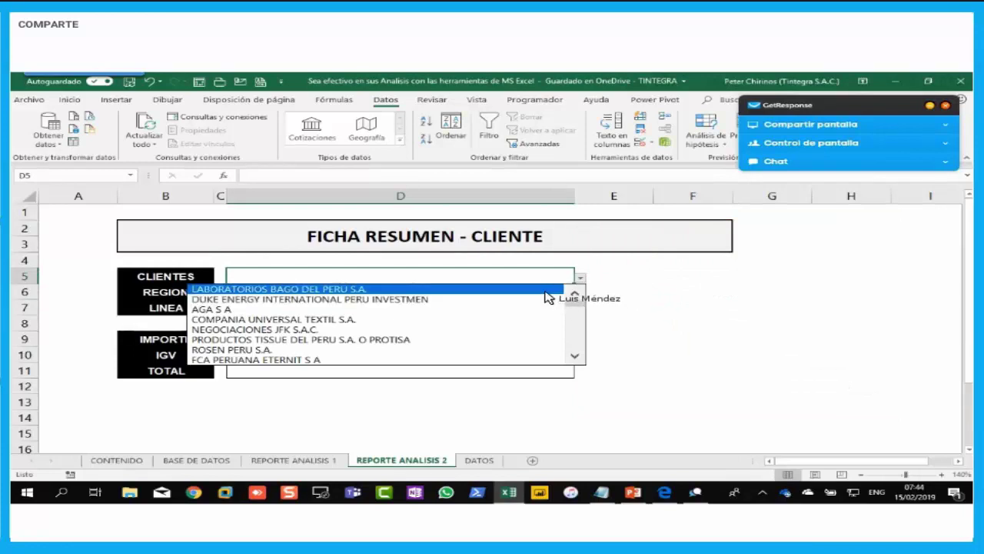
pyautogui.click(545, 290)
pyautogui.click(543, 295)
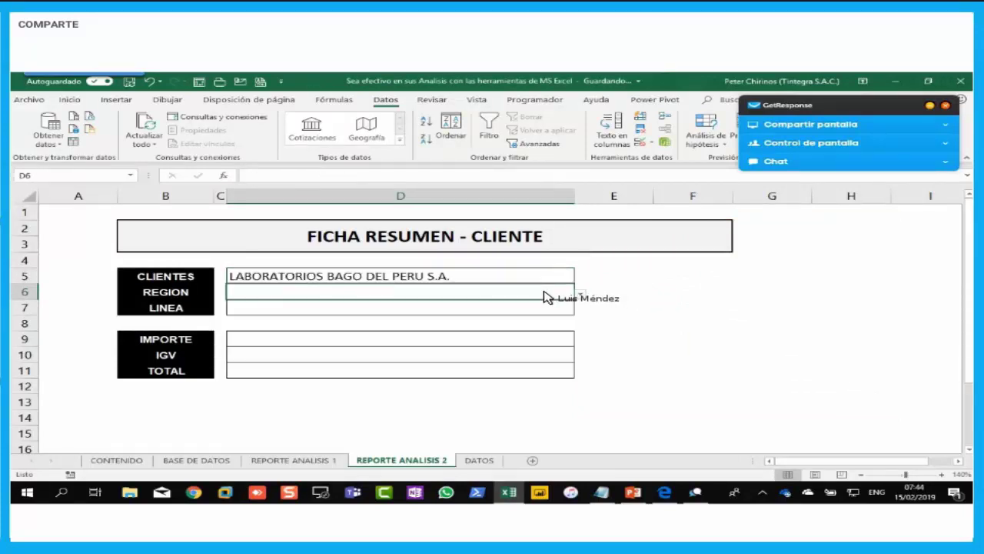
pyautogui.click(219, 460)
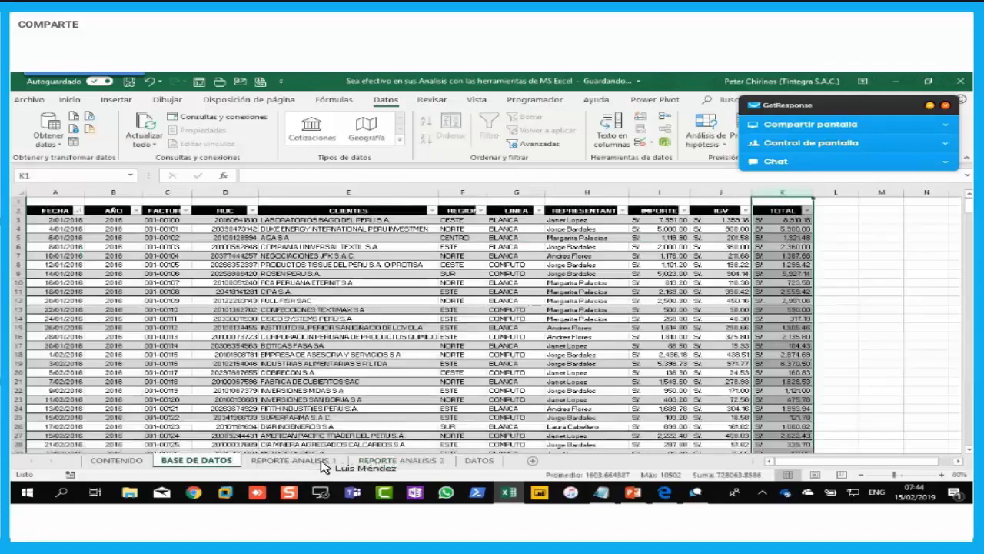
pyautogui.click(434, 465)
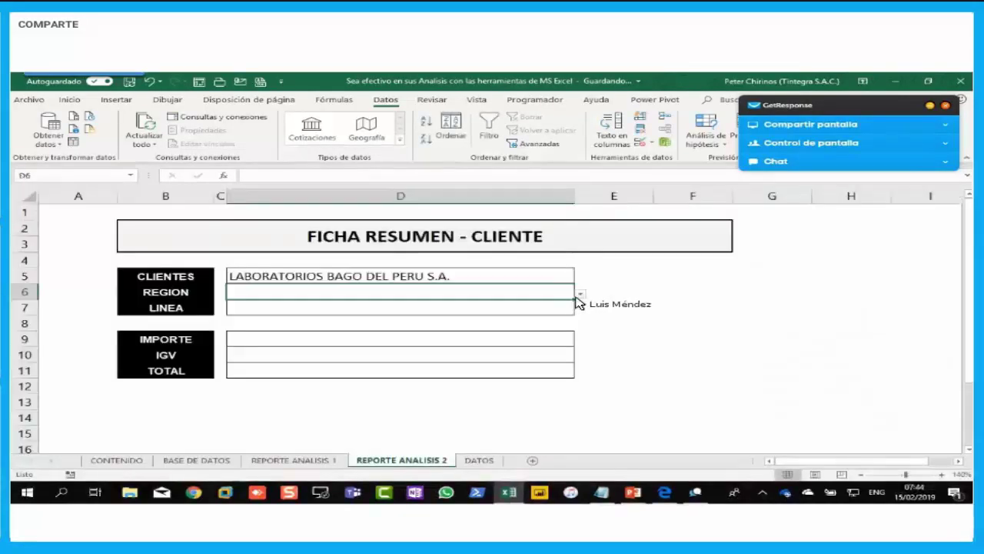
pyautogui.click(580, 294)
pyautogui.click(534, 306)
# Step: Choose BLANCA from the LINEA list in D7 and select the IMPORTE field, cell D9
pyautogui.click(550, 308)
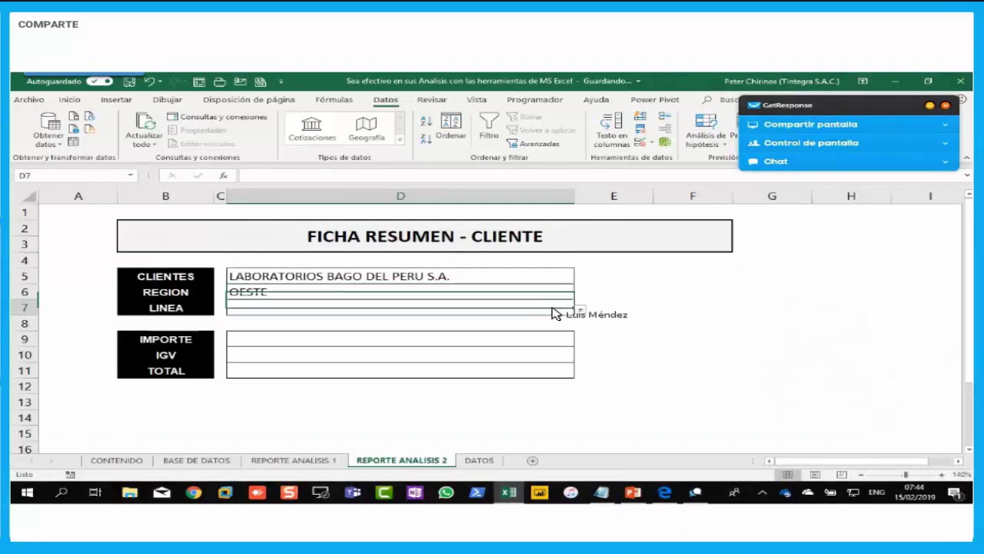
pyautogui.click(583, 309)
pyautogui.click(580, 310)
pyautogui.click(577, 311)
pyautogui.press('Return')
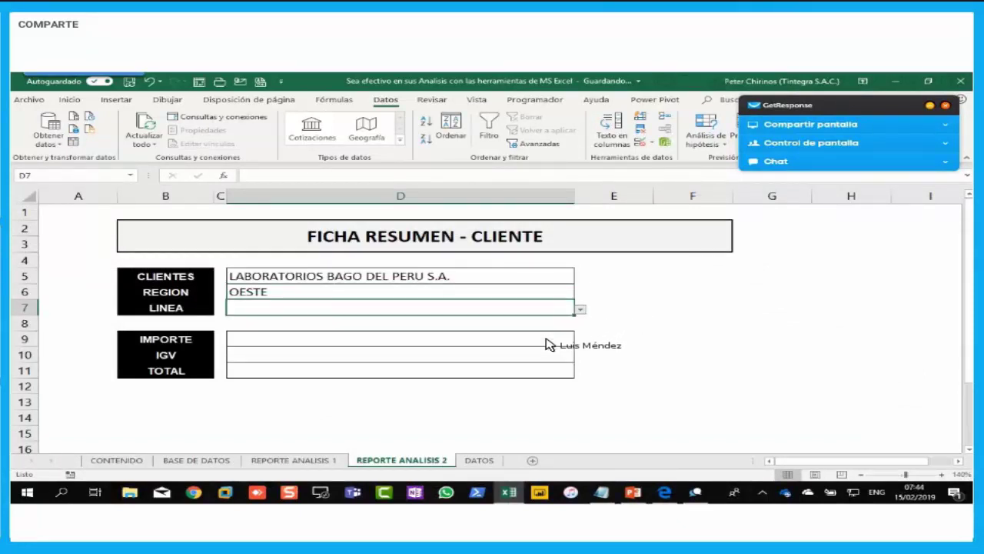
pyautogui.click(547, 346)
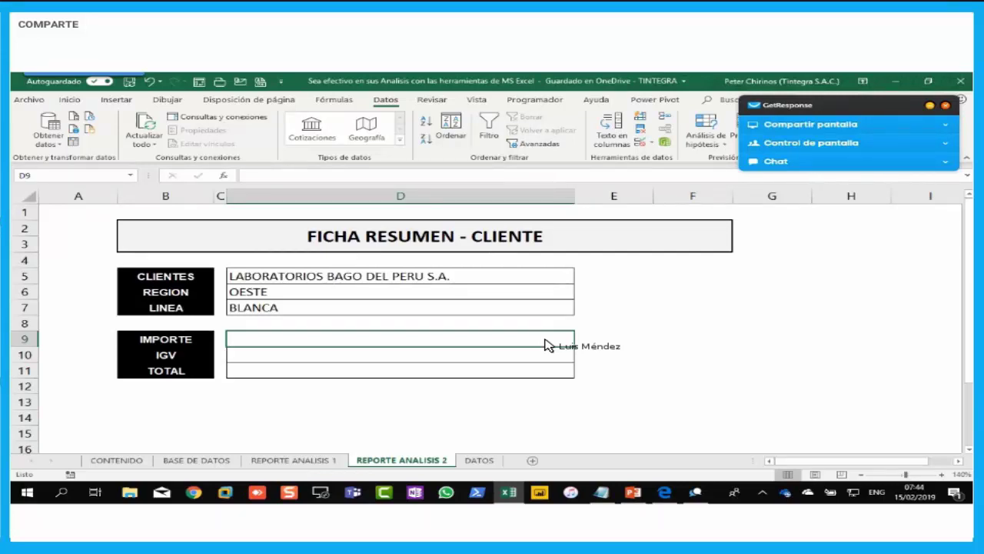
# Step: Switch to the GetResponse webinar page in the browser to check the conference
pyautogui.hotkey('alt', 'Tab')
pyautogui.hotkey('alt', 'Tab')
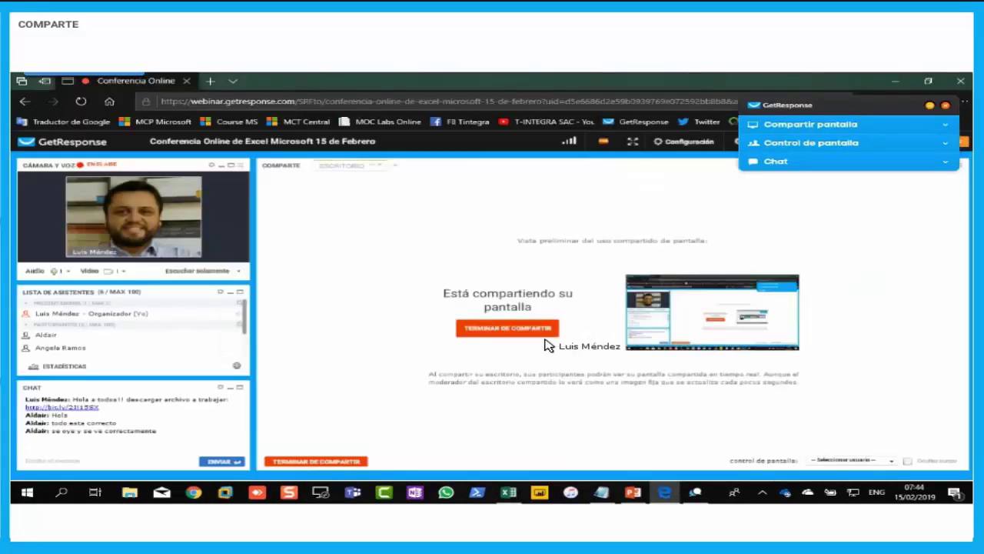
# Step: Switch back to the Excel workbook and open the BASE DE DATOS sheet at the IMPORTE column
pyautogui.hotkey('alt', 'Tab')
pyautogui.hotkey('alt', 'Tab')
pyautogui.hotkey('alt', 'shift', 'Tab')
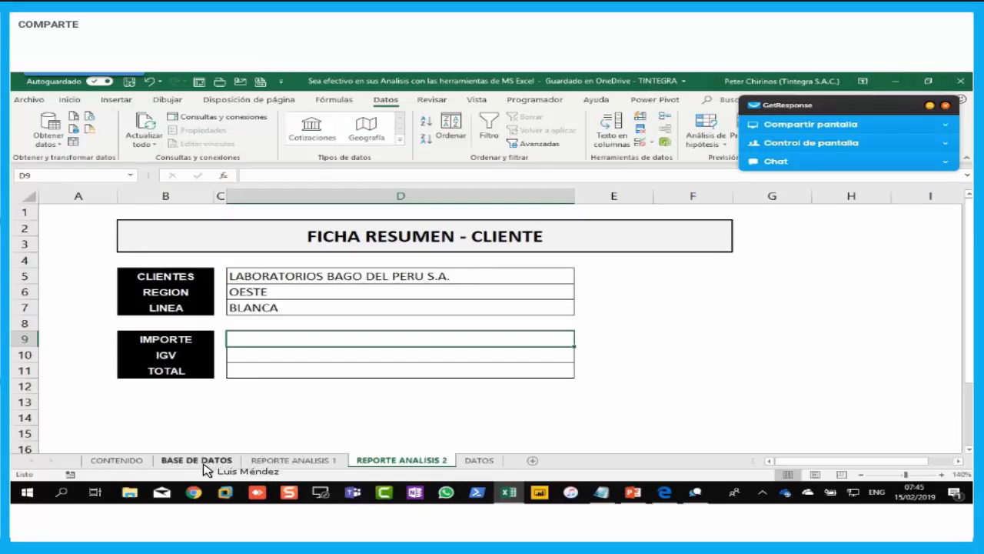
pyautogui.click(658, 238)
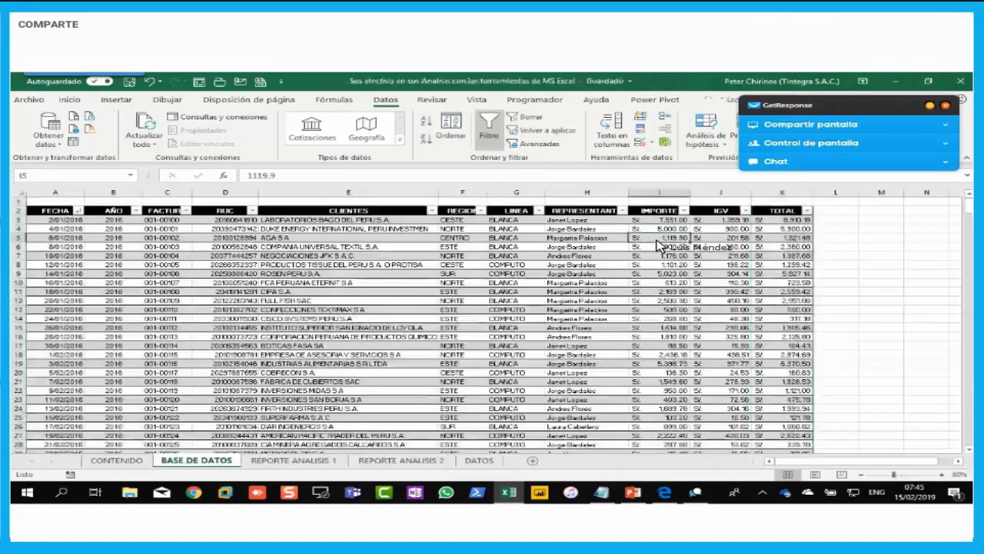
pyautogui.click(660, 213)
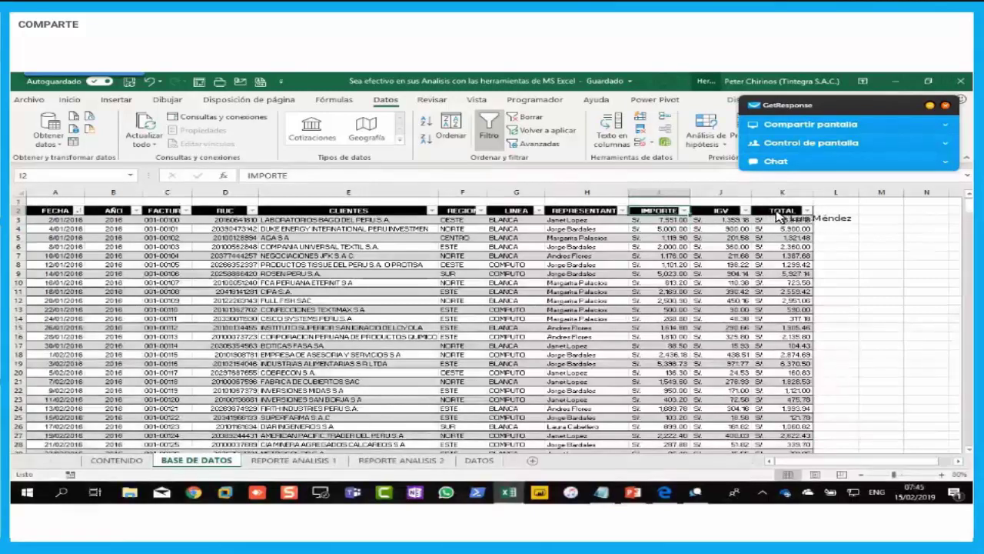
pyautogui.click(663, 221)
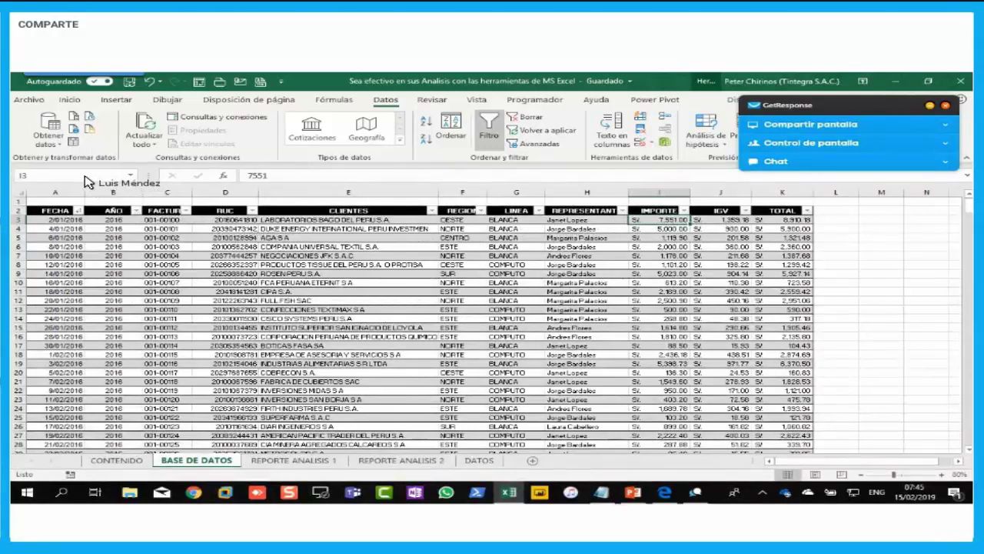
pyautogui.hotkey('ctrl', 'shift', 'Down')
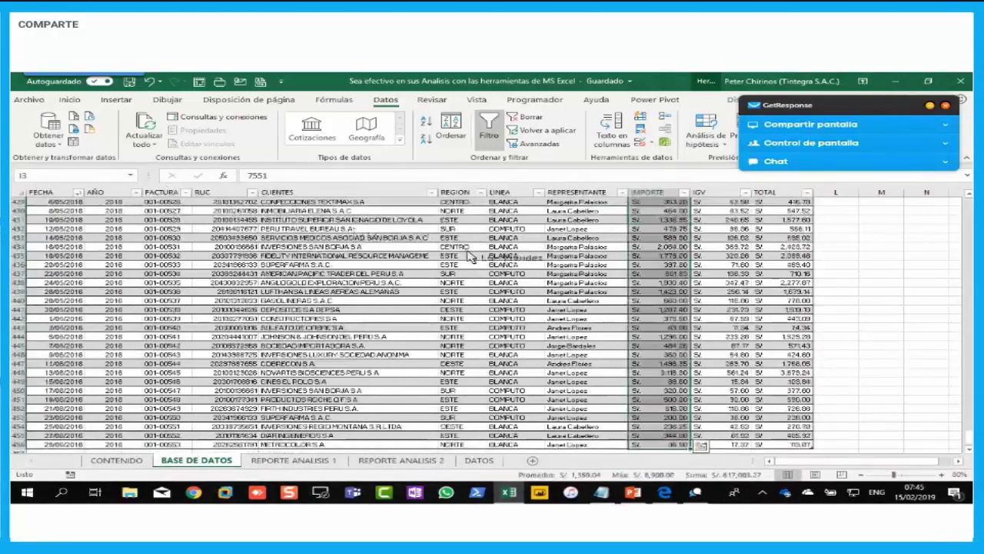
pyautogui.click(716, 224)
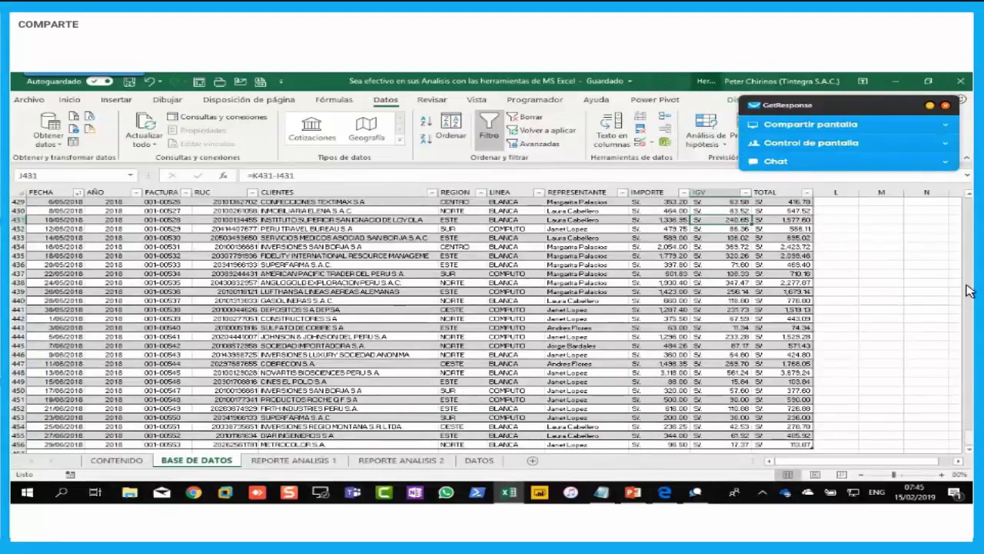
# Step: Select the IMPORTE, IGV and TOTAL columns with their headers from I2 to the last row and bring up the name-definition commands
pyautogui.click(658, 219)
pyautogui.hotkey('ctrl', 'Up')
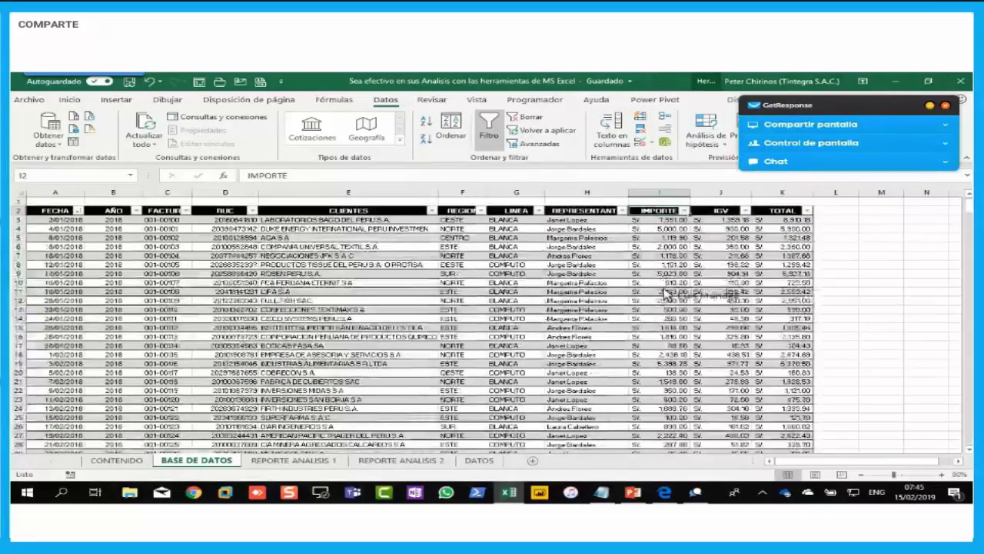
pyautogui.hotkey('shift', 'Right')
pyautogui.hotkey('shift', 'Right')
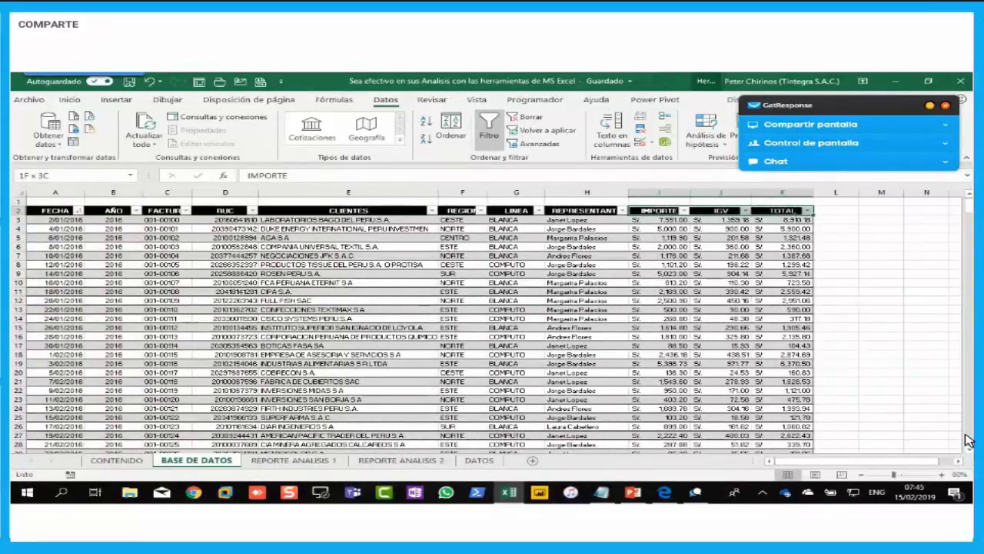
pyautogui.hotkey('ctrl', 'shift', 'Down')
pyautogui.moveTo(970, 421); pyautogui.dragTo(970, 411)
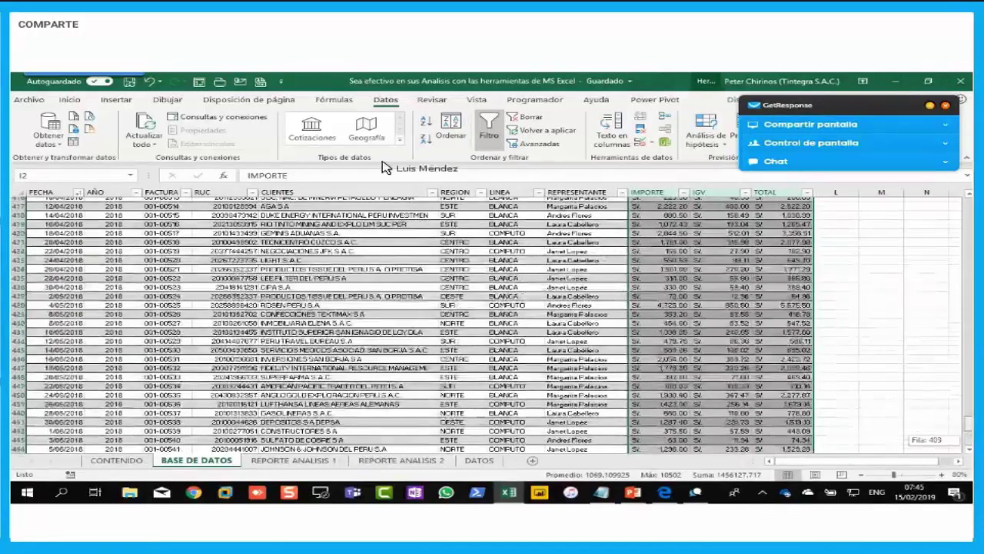
pyautogui.click(332, 101)
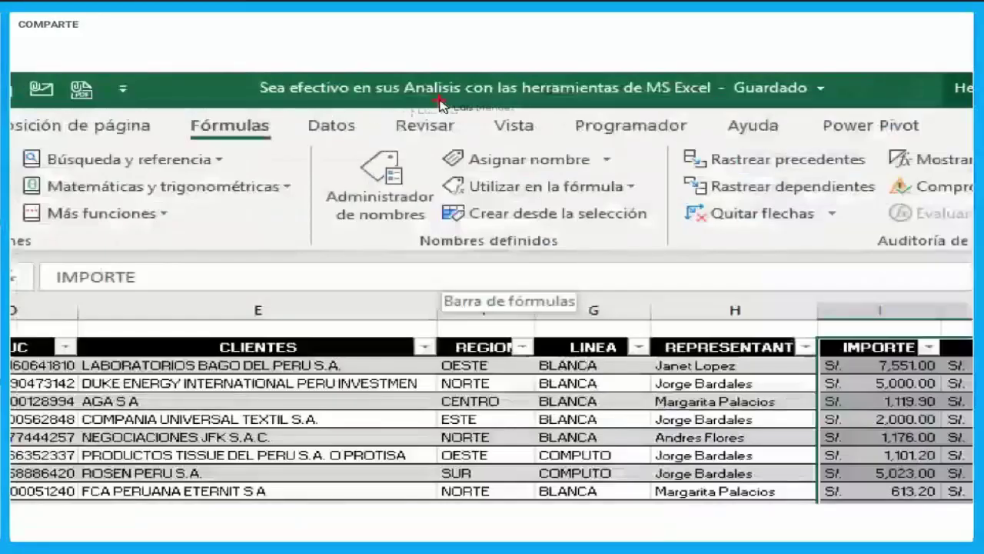
pyautogui.moveTo(291, 113)
pyautogui.mouseDown()
pyautogui.moveTo(202, 131)
pyautogui.moveTo(286, 143)
pyautogui.moveTo(288, 115)
pyautogui.mouseUp()
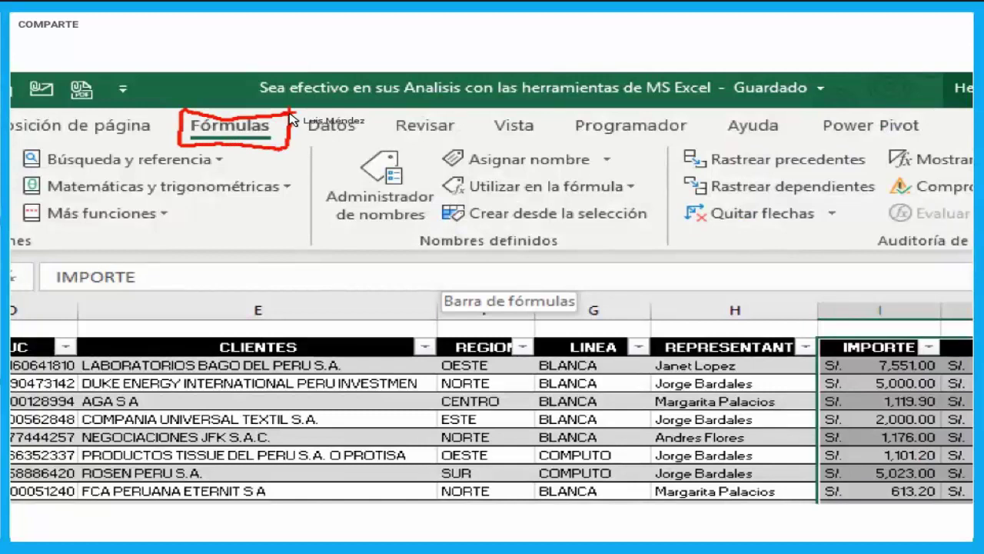
pyautogui.moveTo(567, 259)
pyautogui.mouseDown()
pyautogui.moveTo(573, 234)
pyautogui.moveTo(414, 245)
pyautogui.mouseUp()
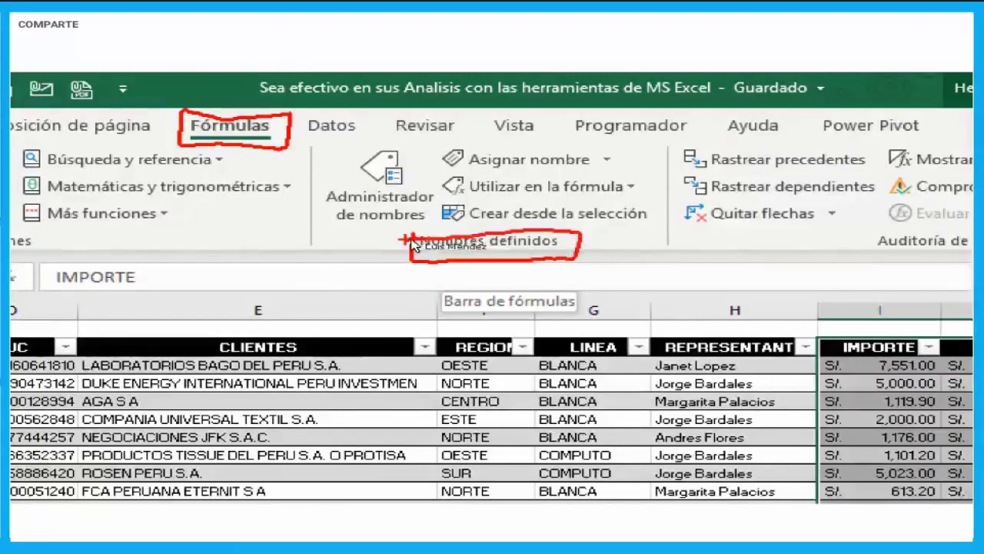
pyautogui.moveTo(435, 201); pyautogui.dragTo(464, 225)
pyautogui.moveTo(579, 235)
pyautogui.mouseDown()
pyautogui.moveTo(654, 214)
pyautogui.moveTo(445, 201)
pyautogui.mouseUp()
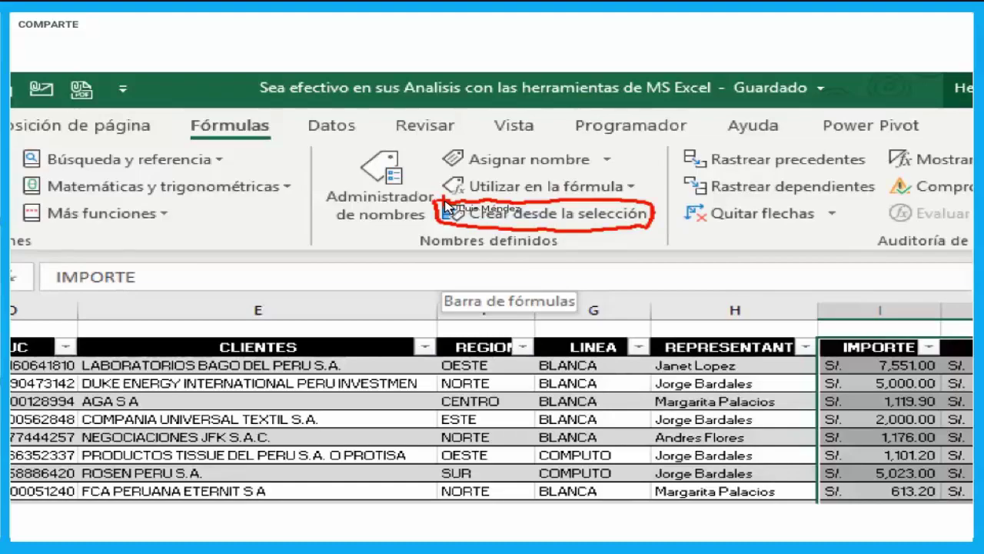
pyautogui.press('Escape')
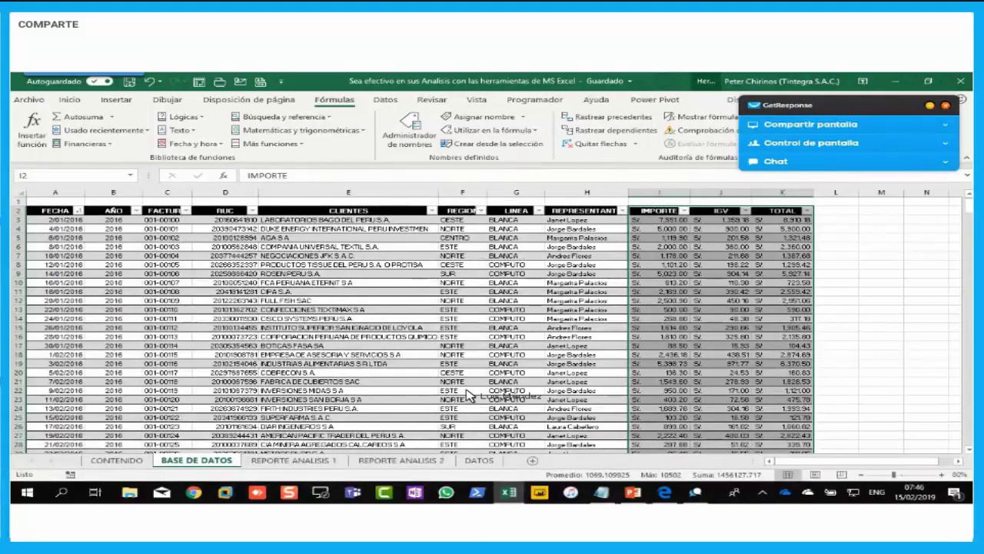
# Step: Review the CLIENTE DETALLE, REGION DETALLE and LINEA DETALLE lists on the DATOS sheet
pyautogui.click(476, 460)
pyautogui.click(442, 194)
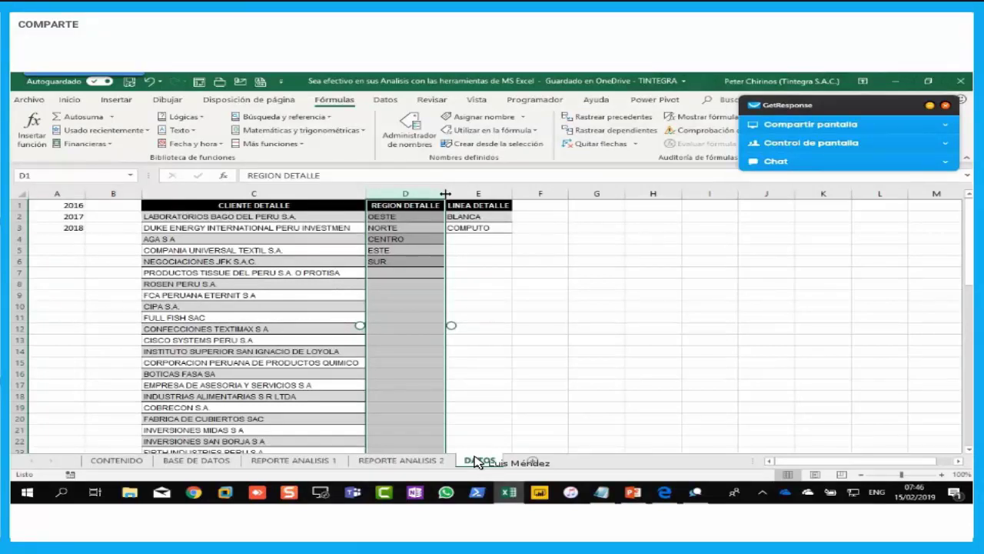
pyautogui.click(478, 193)
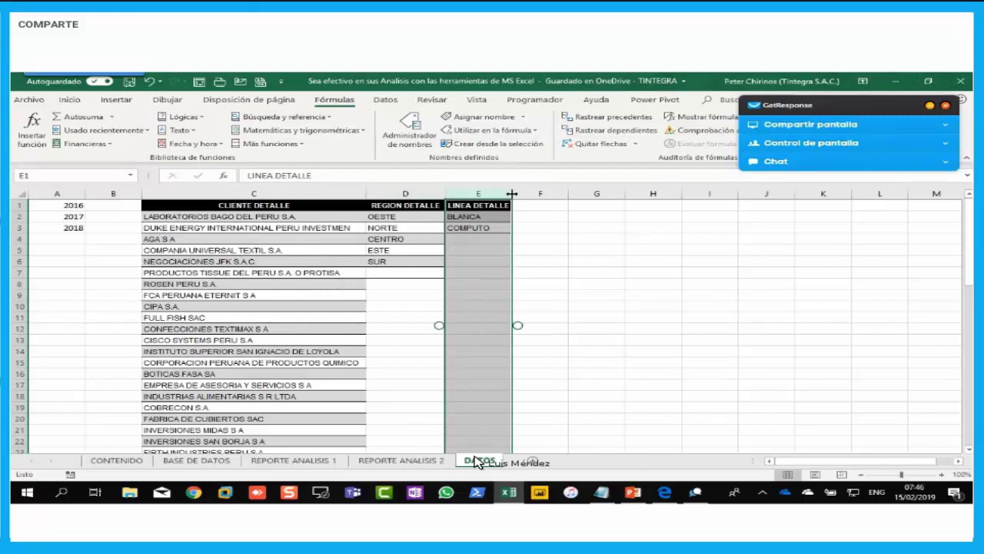
pyautogui.click(365, 193)
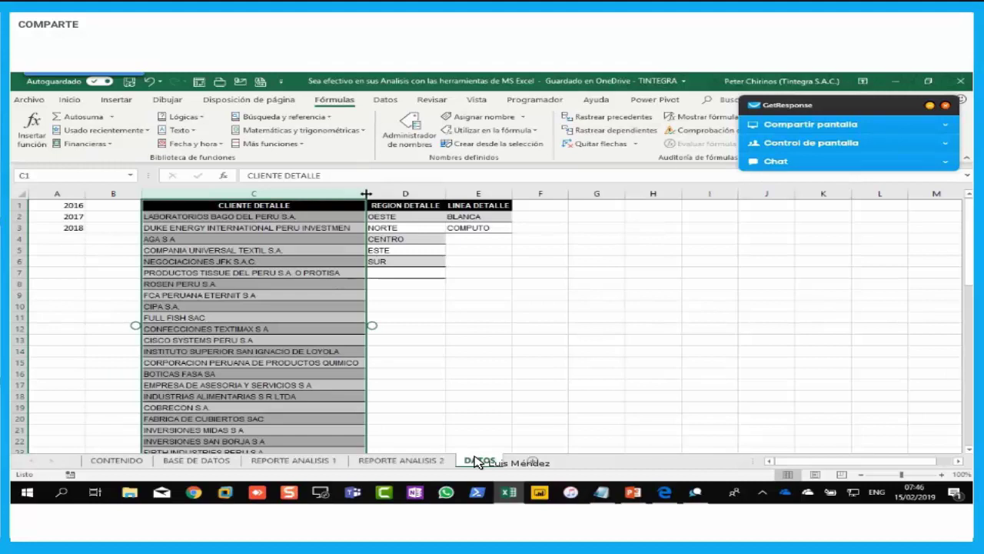
pyautogui.click(405, 193)
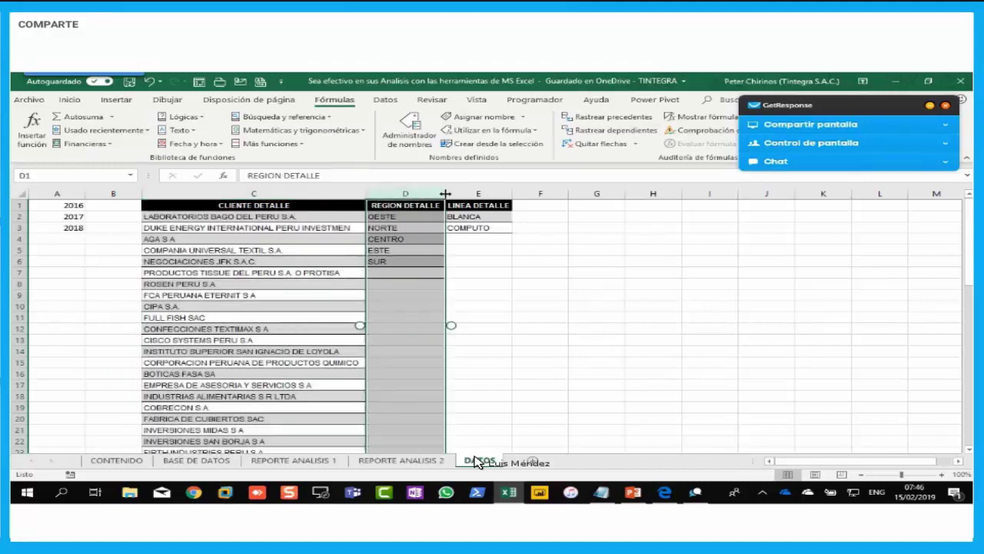
pyautogui.click(478, 193)
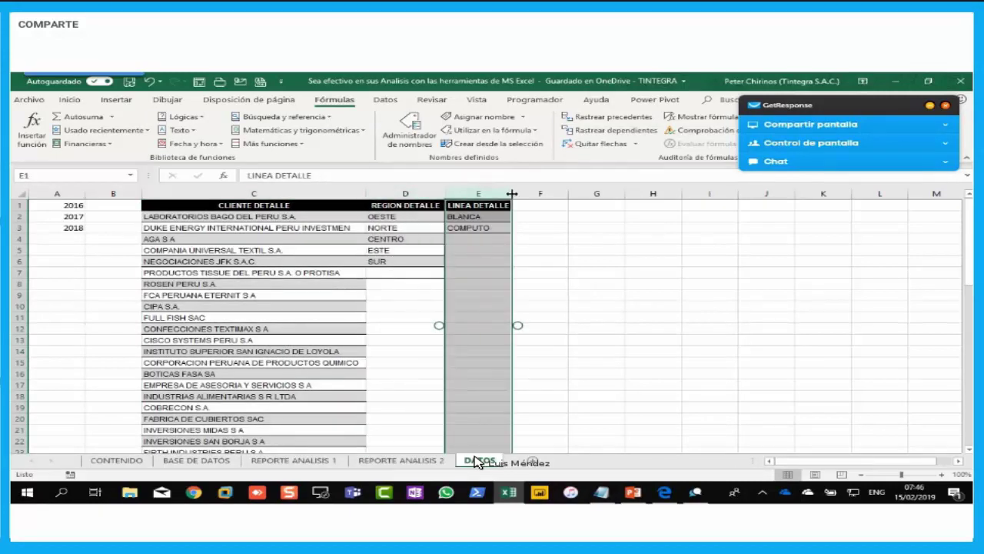
# Step: Create names for the selected IMPORTE, IGV and TOTAL columns in BASE DE DATOS from Fila superior, replacing the existing TOTAL definition
pyautogui.click(196, 464)
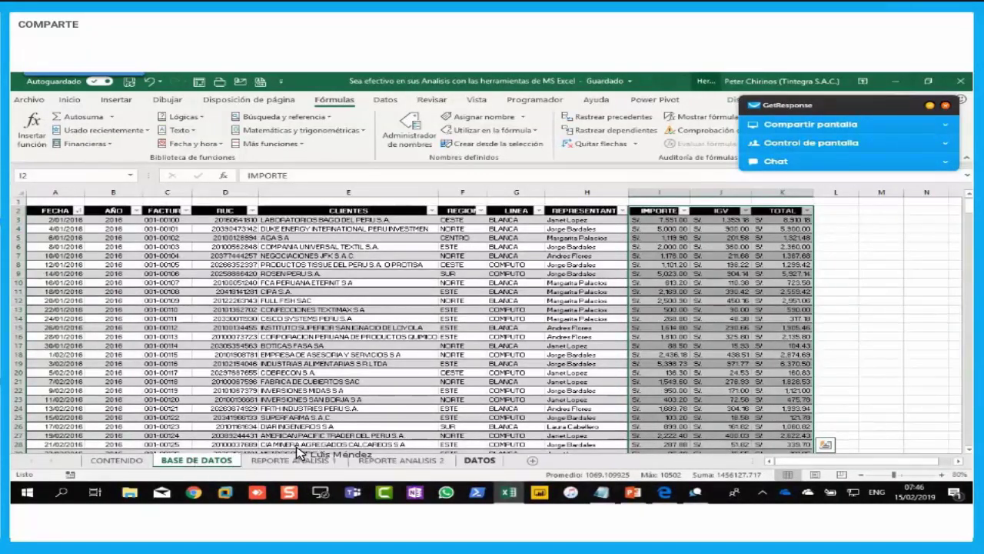
pyautogui.click(492, 144)
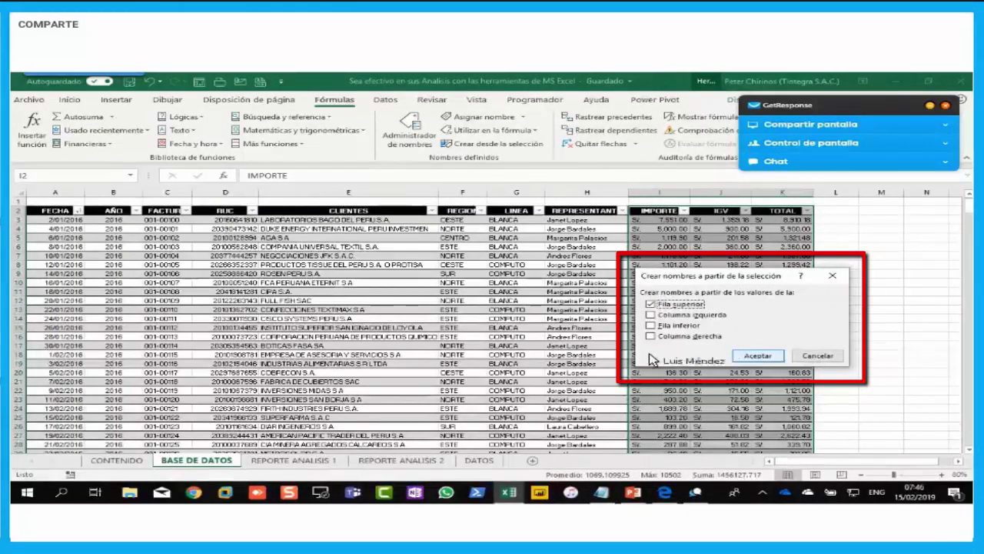
pyautogui.press('Return')
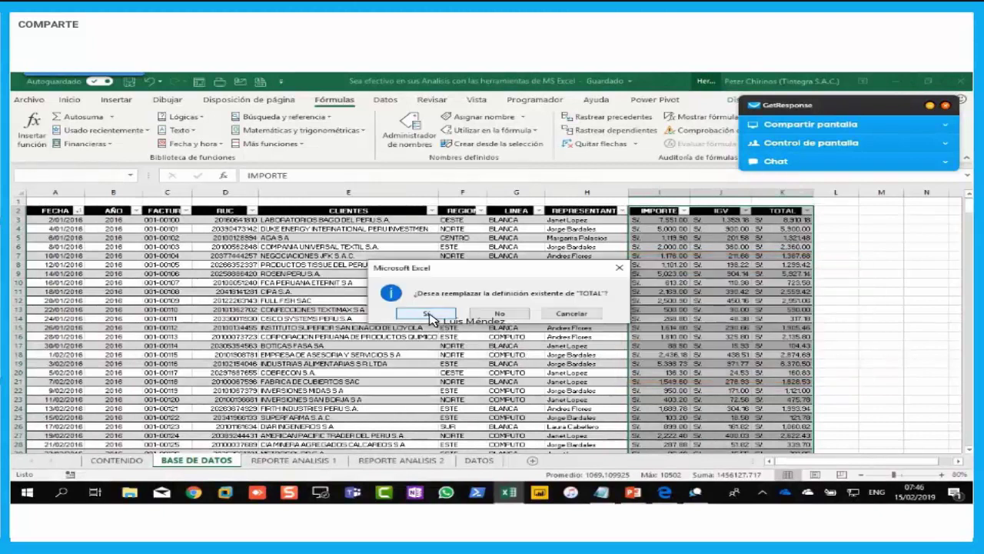
pyautogui.click(430, 317)
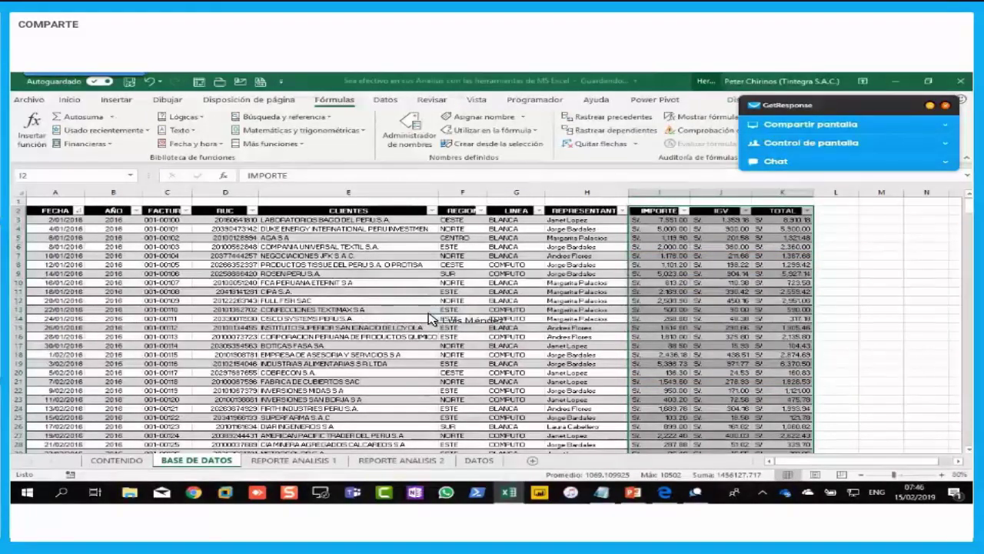
pyautogui.click(413, 462)
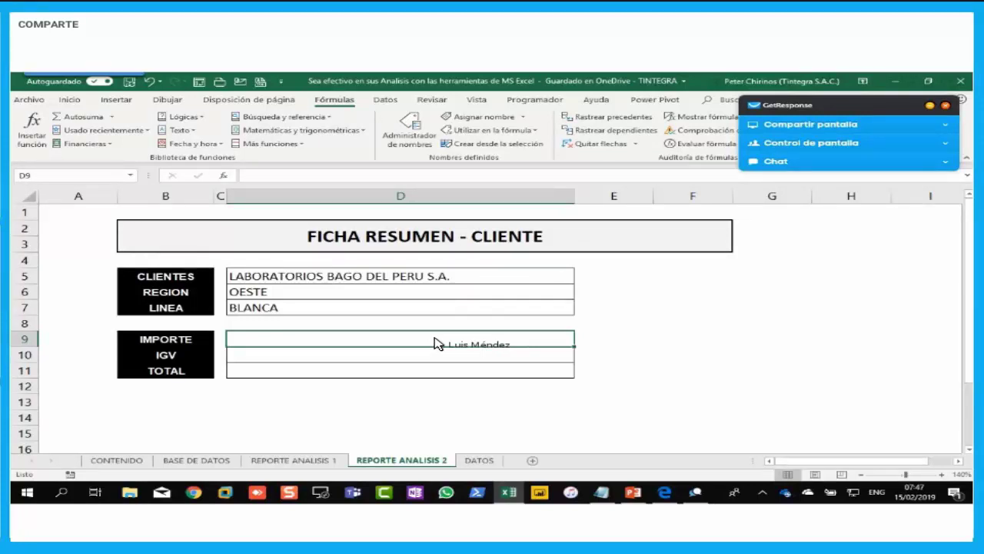
pyautogui.write('=SUMA')
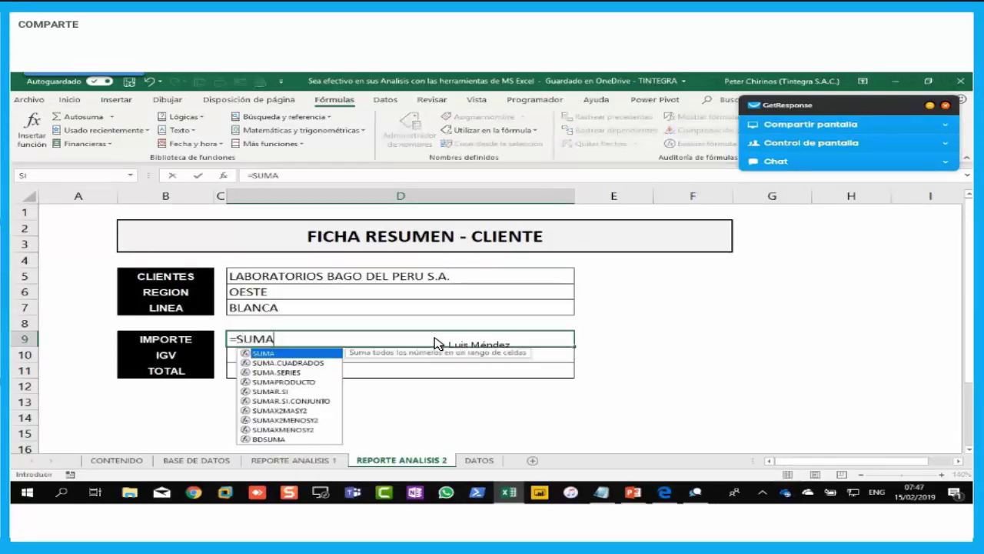
pyautogui.press('Down')
pyautogui.press('Down')
pyautogui.press('Down')
pyautogui.press('Down')
pyautogui.press('Down')
pyautogui.press('Tab')
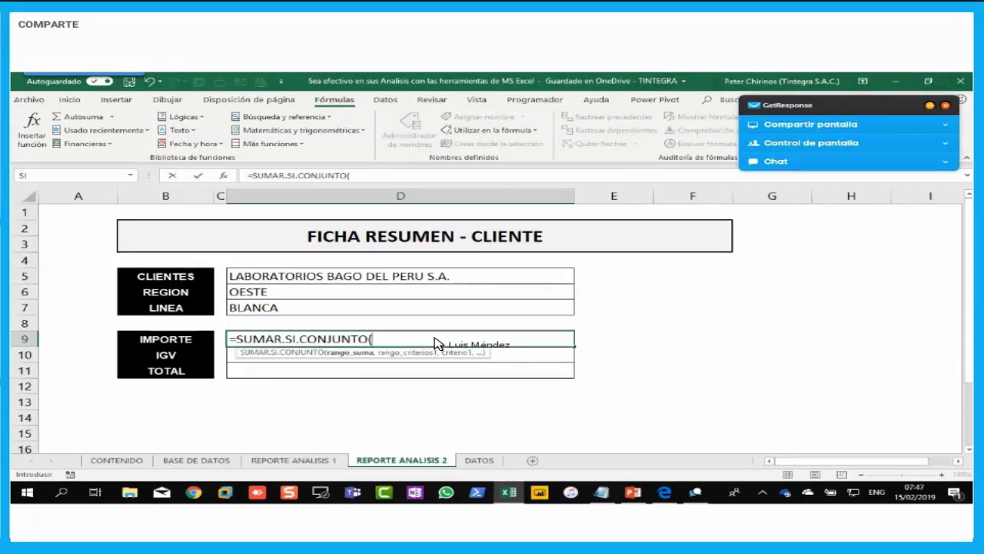
pyautogui.write('IMPO')
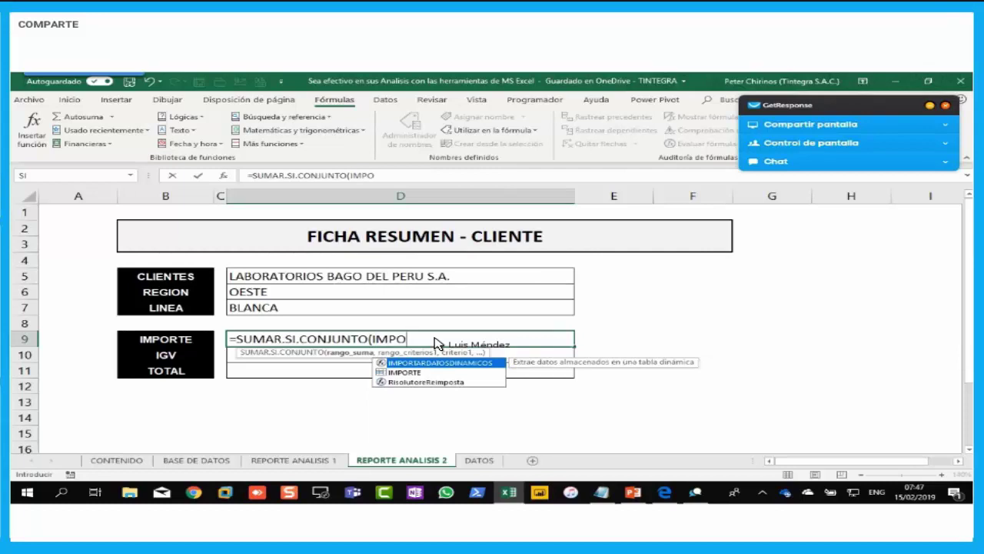
pyautogui.write('RTE')
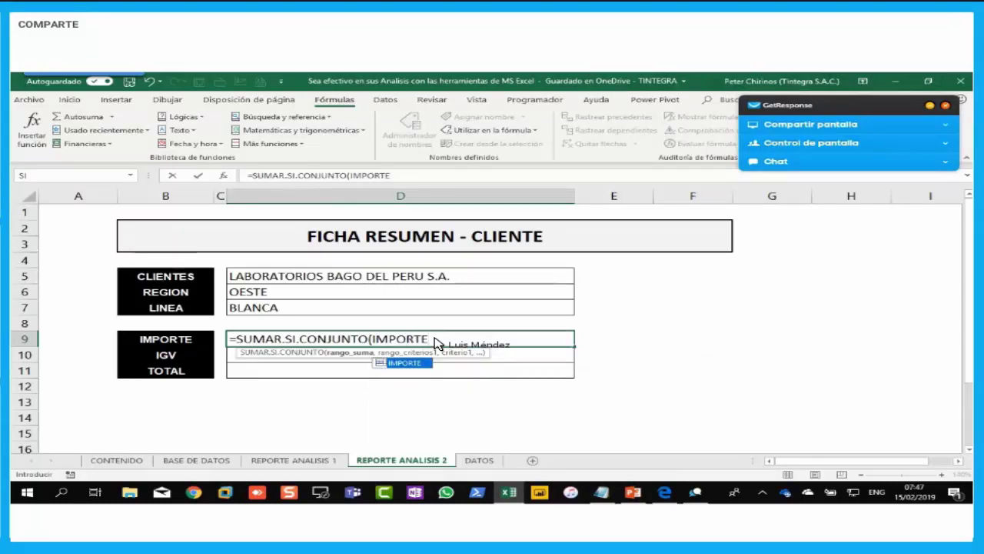
pyautogui.write(',')
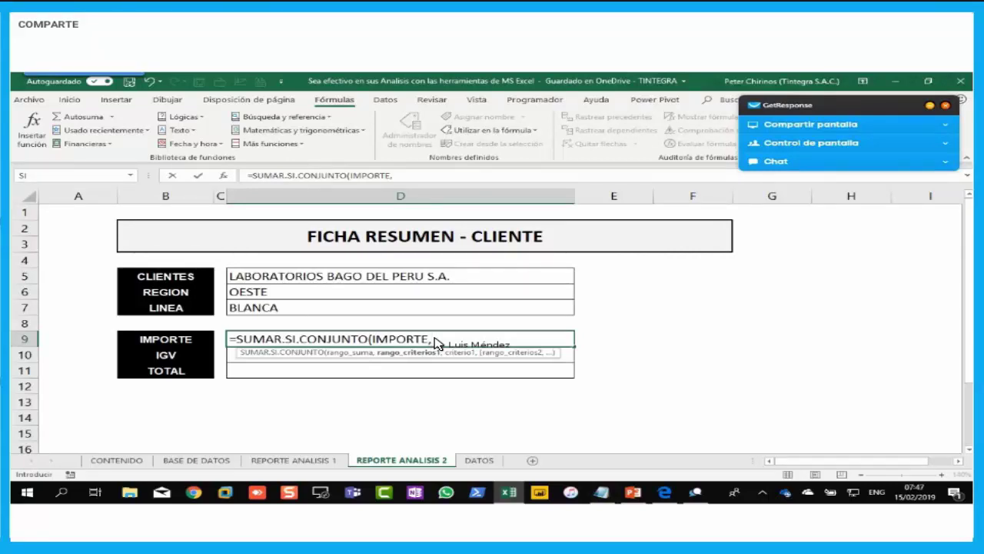
pyautogui.write('CLIE')
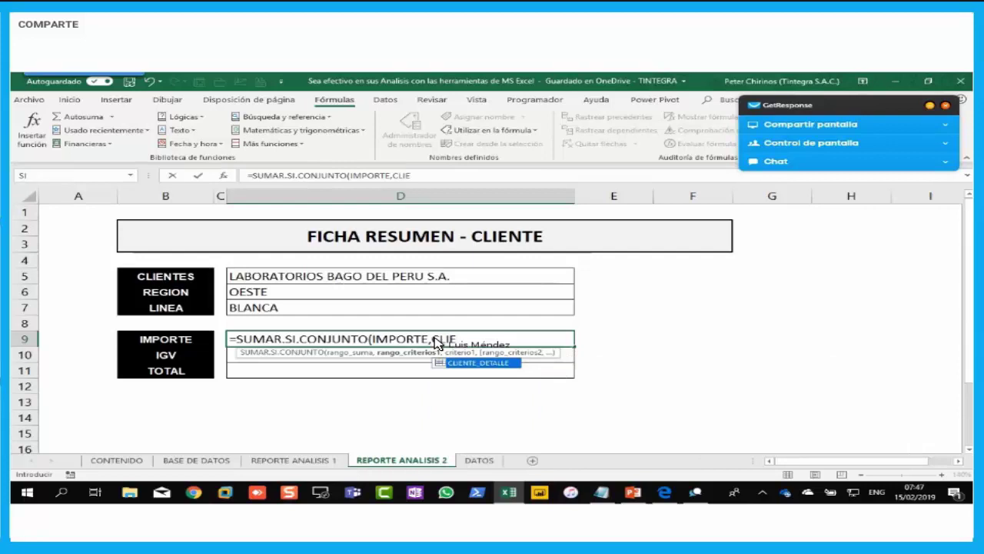
pyautogui.write('N')
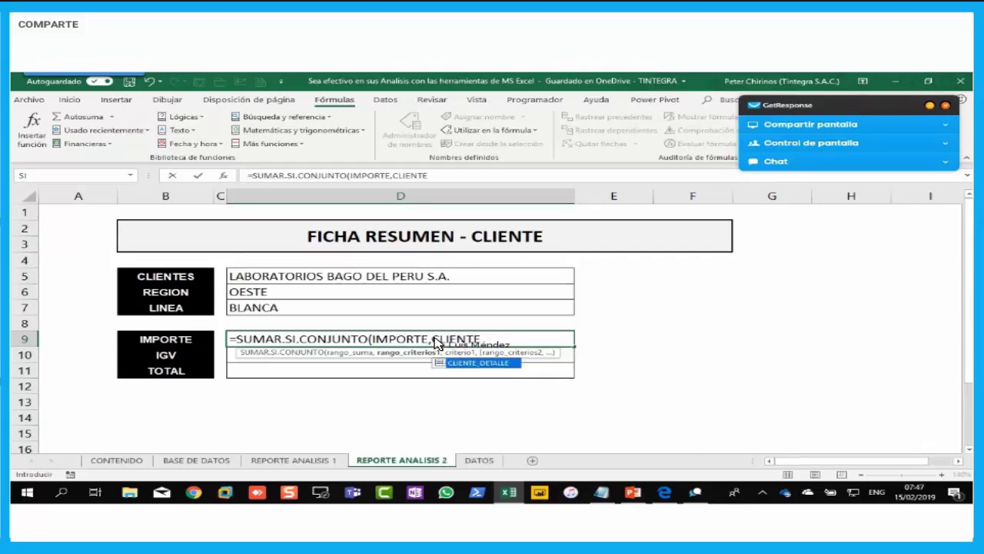
pyautogui.write('TE')
pyautogui.press('Escape')
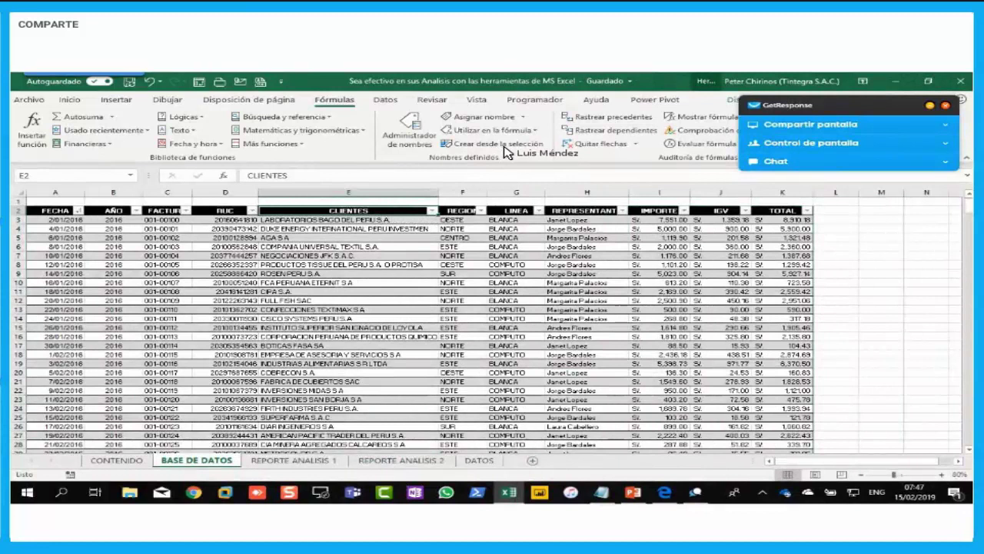
# Step: Create a name for the CLIENTES column of BASE DE DATOS, from E2 to the last row, using Fila superior
pyautogui.hotkey('ctrl', 'shift', 'Down')
pyautogui.hotkey('ctrl', 'shift', 'F3')
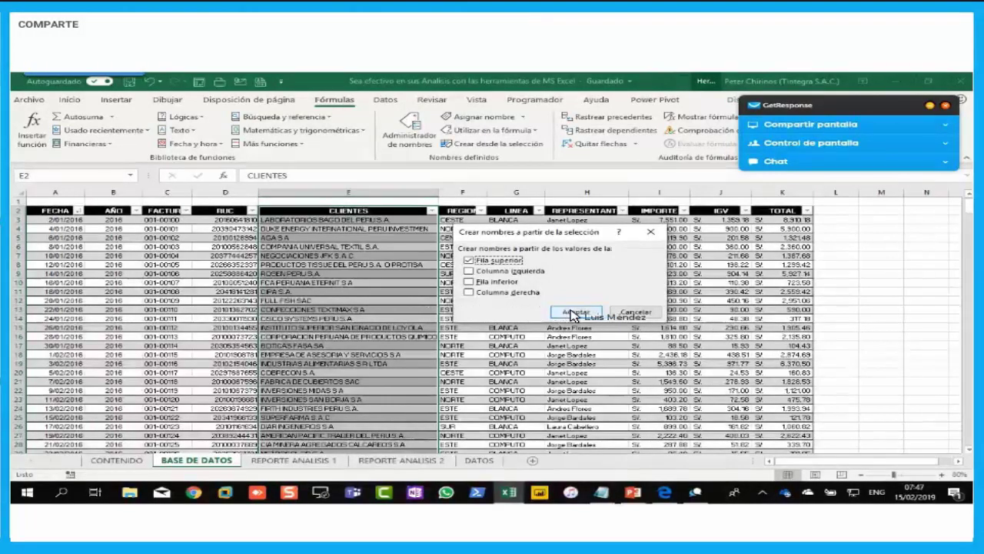
# Step: Check the FICHA RESUMEN in REPORTE ANALISIS 2 and look at the REPORTE ANALISIS 1 sheet
pyautogui.click(409, 461)
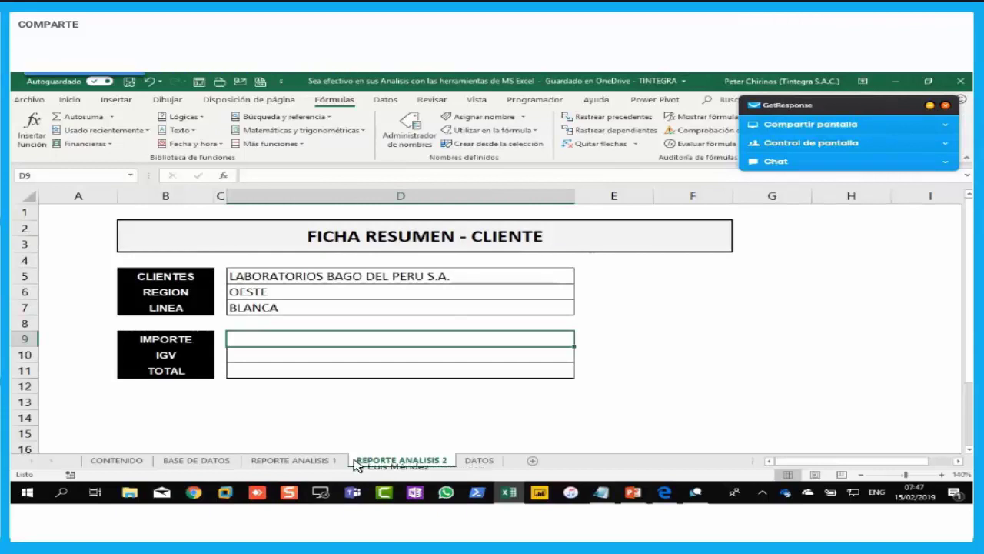
pyautogui.click(316, 460)
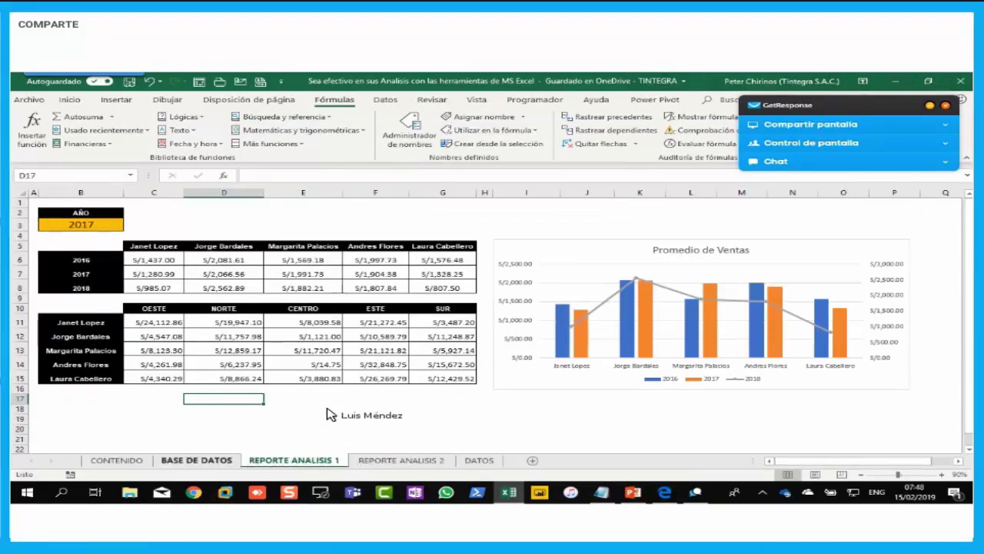
# Step: In D9 of REPORTE ANALISIS 2, begin a SUMAR.SI.CONJUNTO formula that sums IMPORTE where CLIENTES matches D5
pyautogui.hotkey('ctrl', 'pageup')
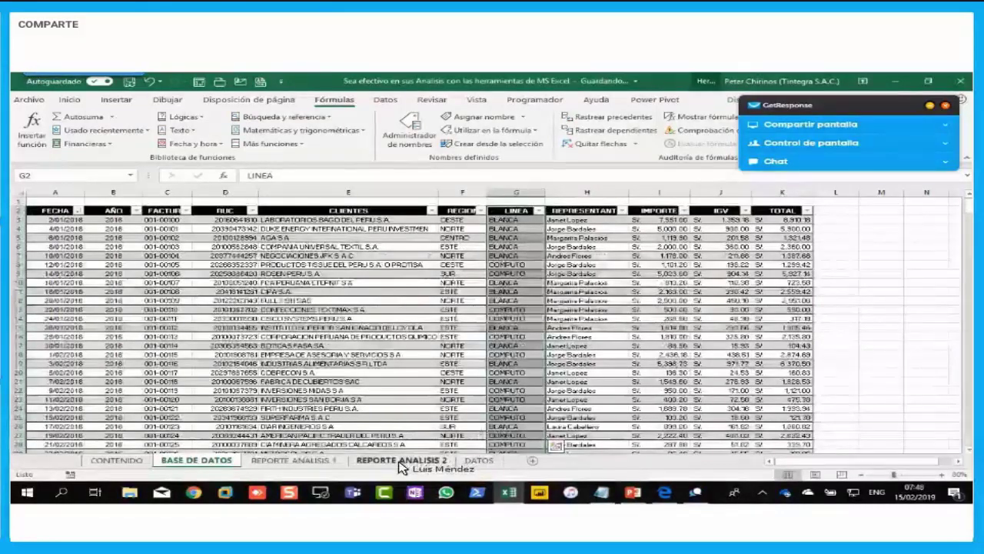
pyautogui.click(400, 460)
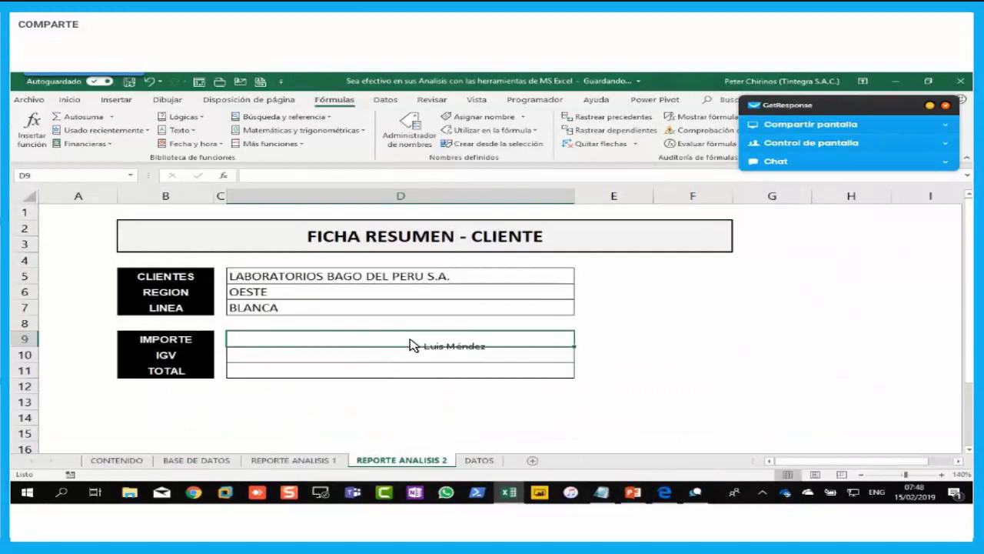
pyautogui.write('=SUMA')
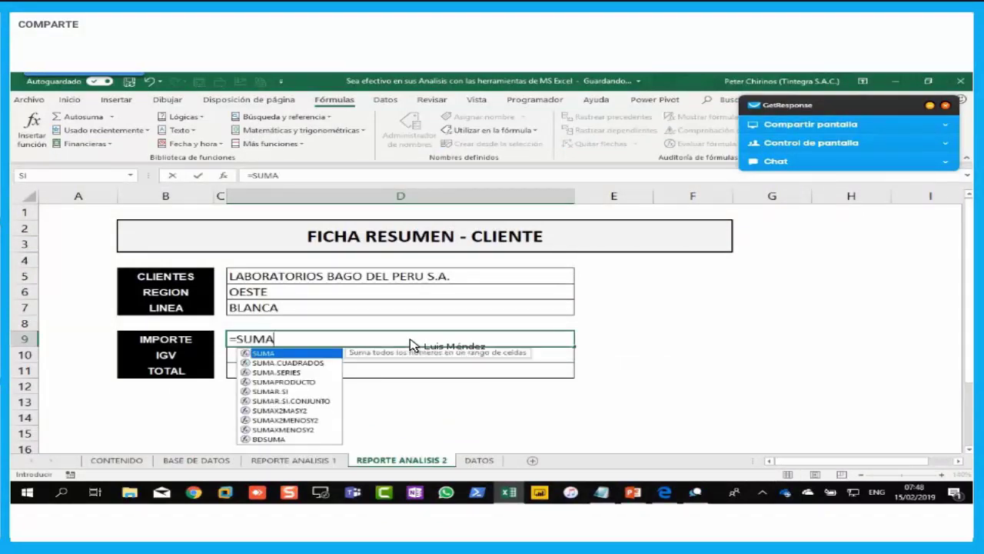
pyautogui.press('Down')
pyautogui.press('Down')
pyautogui.press('Down')
pyautogui.press('Down')
pyautogui.press('Down')
pyautogui.press('Tab')
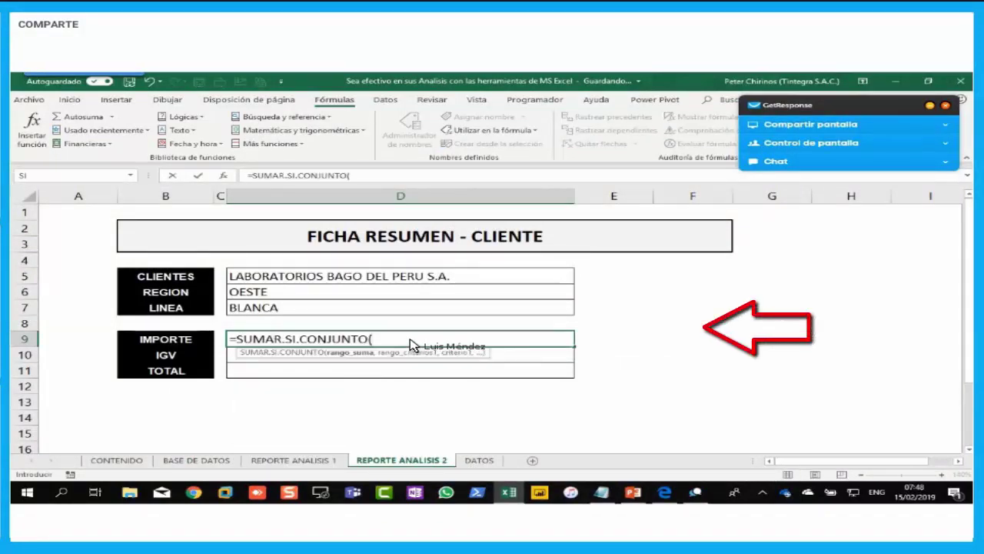
pyautogui.write('IMPO')
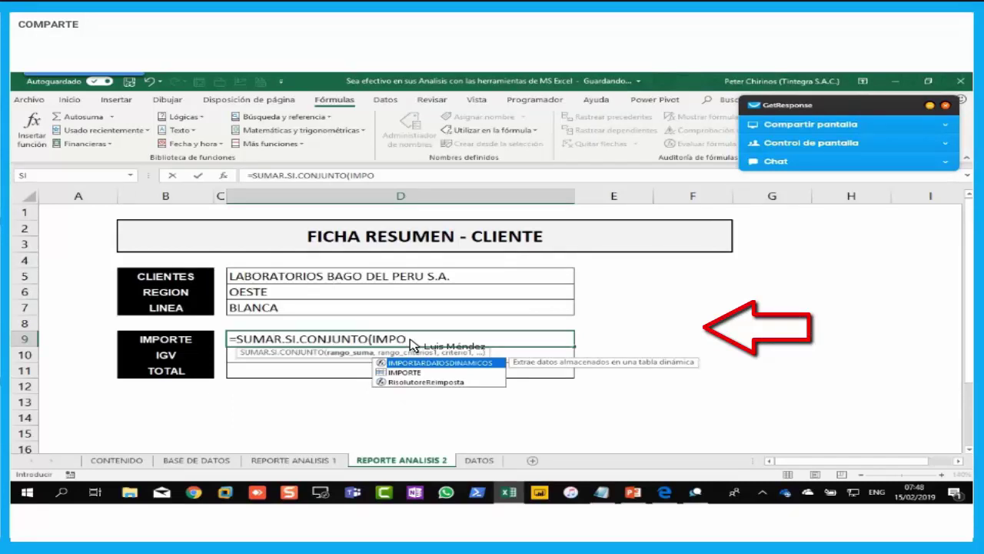
pyautogui.write('RTE,C')
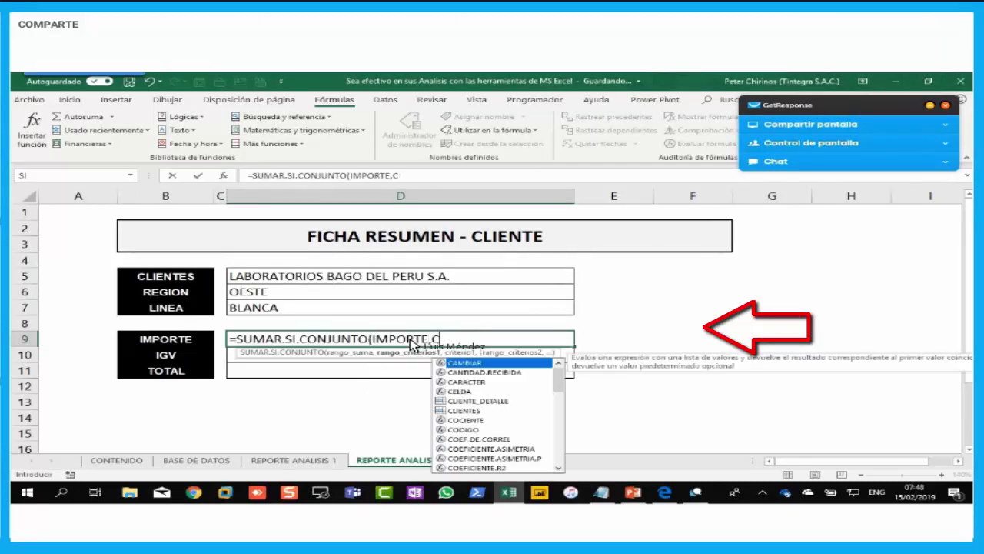
pyautogui.write('LIENTES')
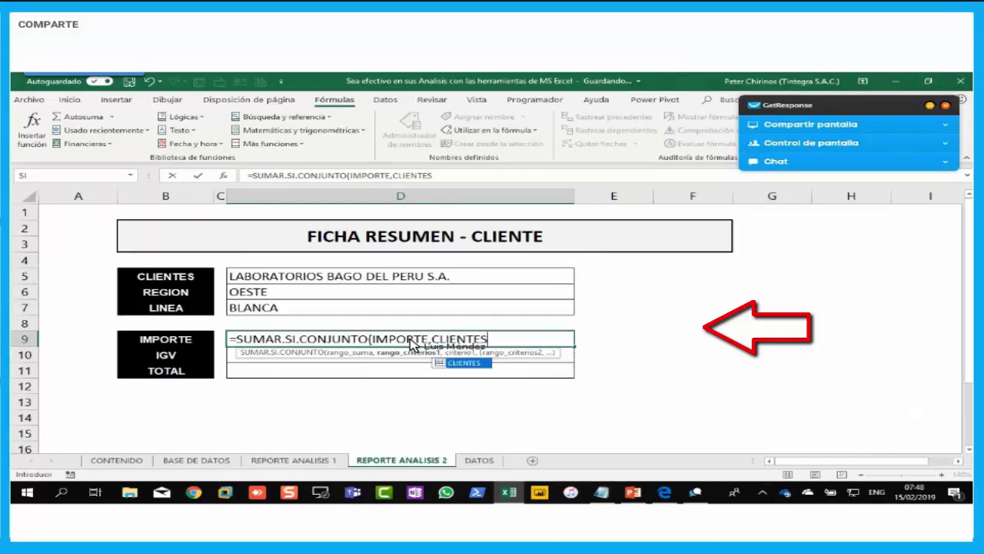
pyautogui.write(',')
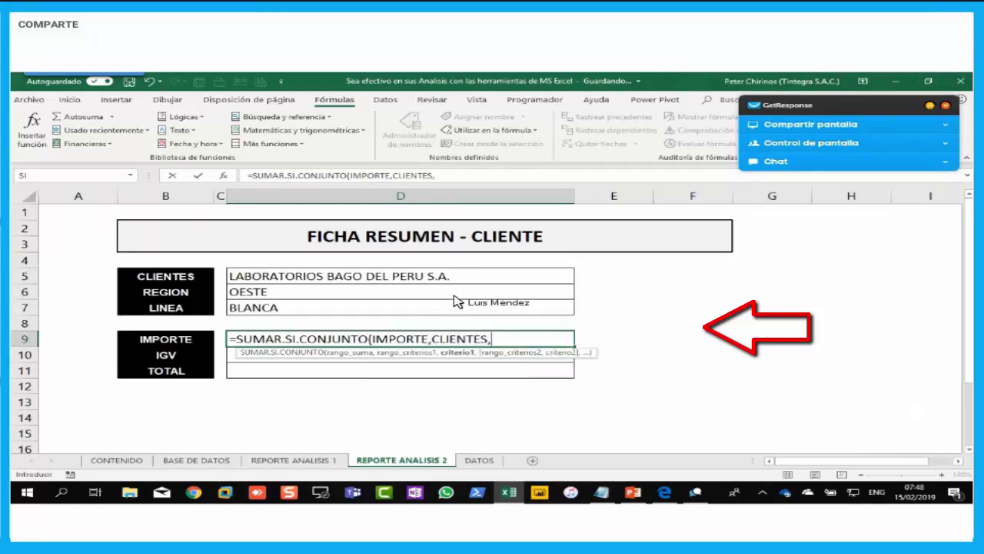
pyautogui.click(466, 281)
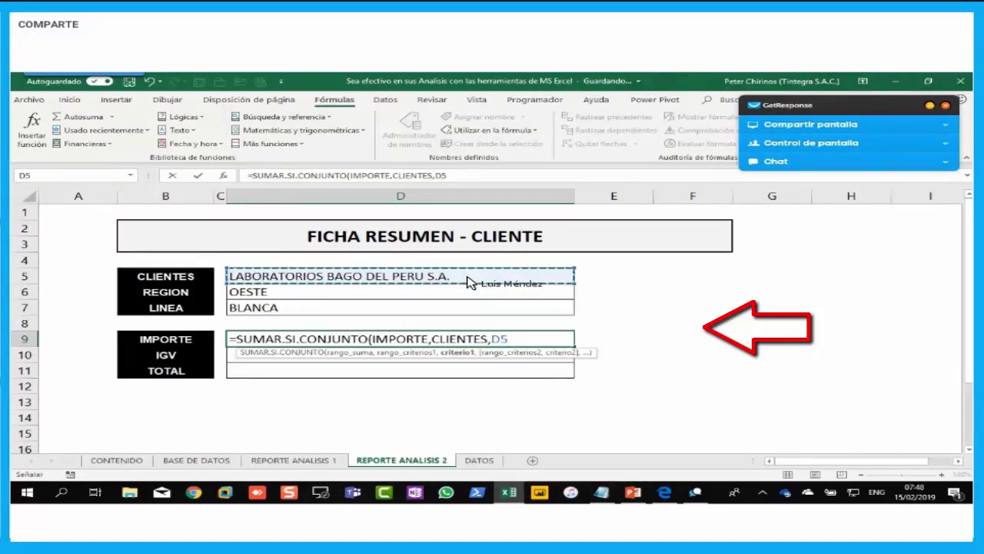
# Step: Extend the IMPORTE formula in D9 with the criteria REGION matching D6 and LINEA matching D7
pyautogui.write(',')
pyautogui.write('REG')
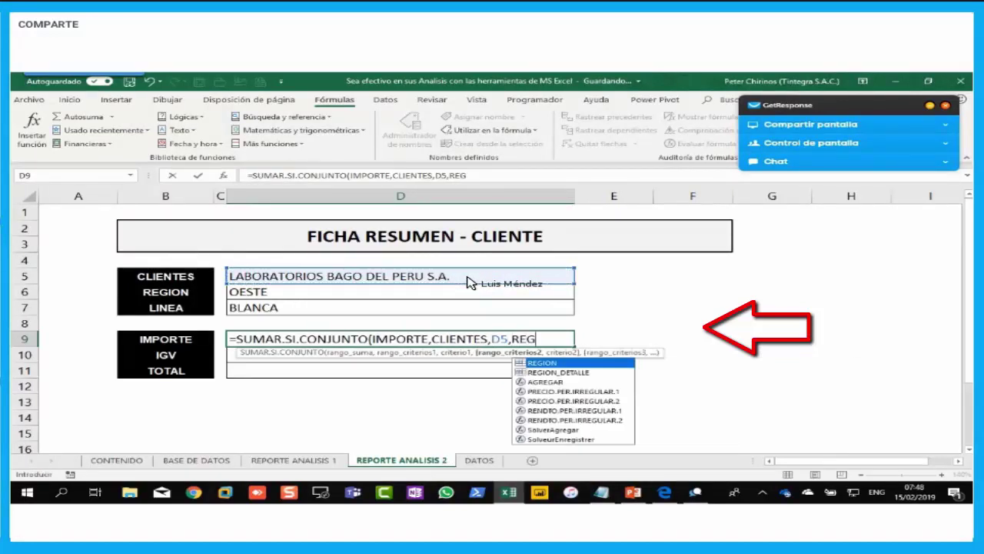
pyautogui.write('ION,')
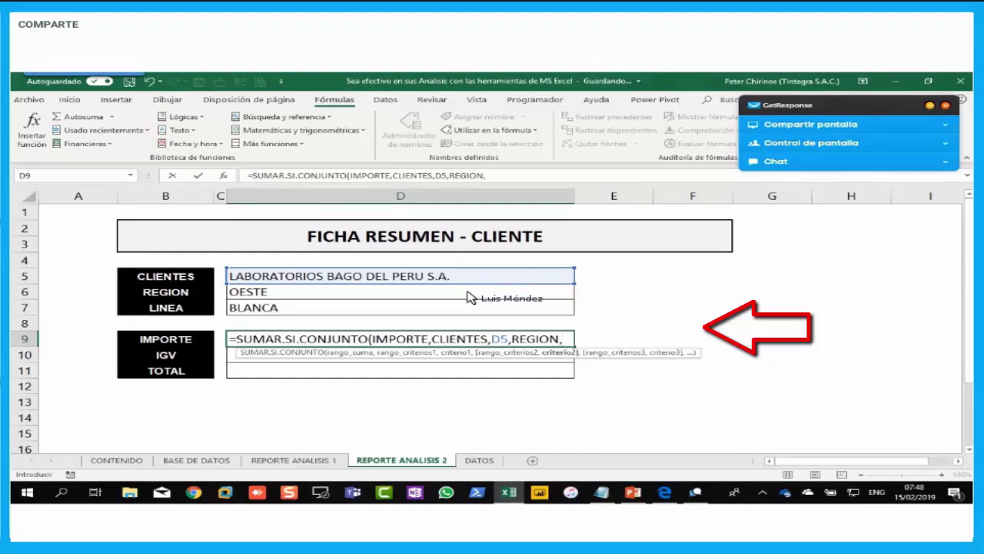
pyautogui.click(472, 300)
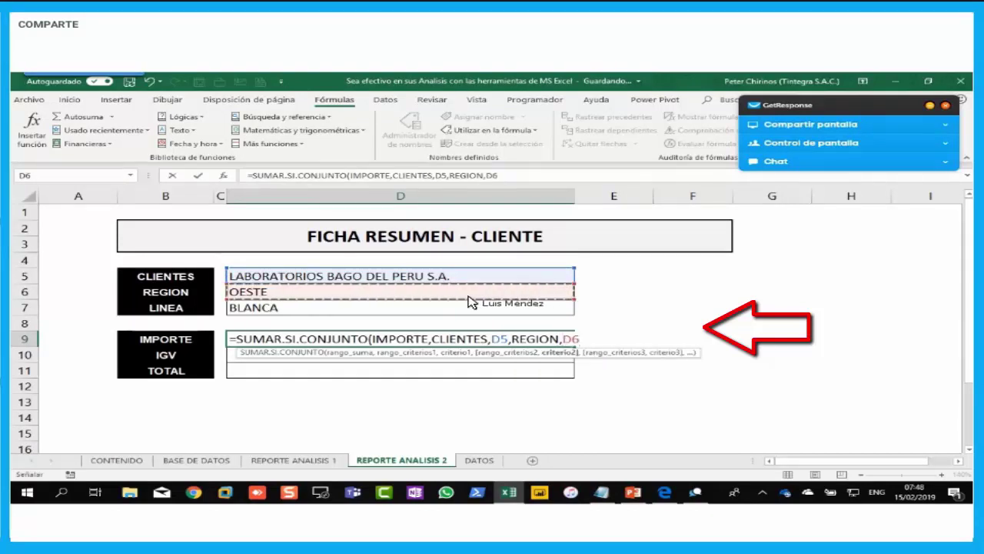
pyautogui.write(',')
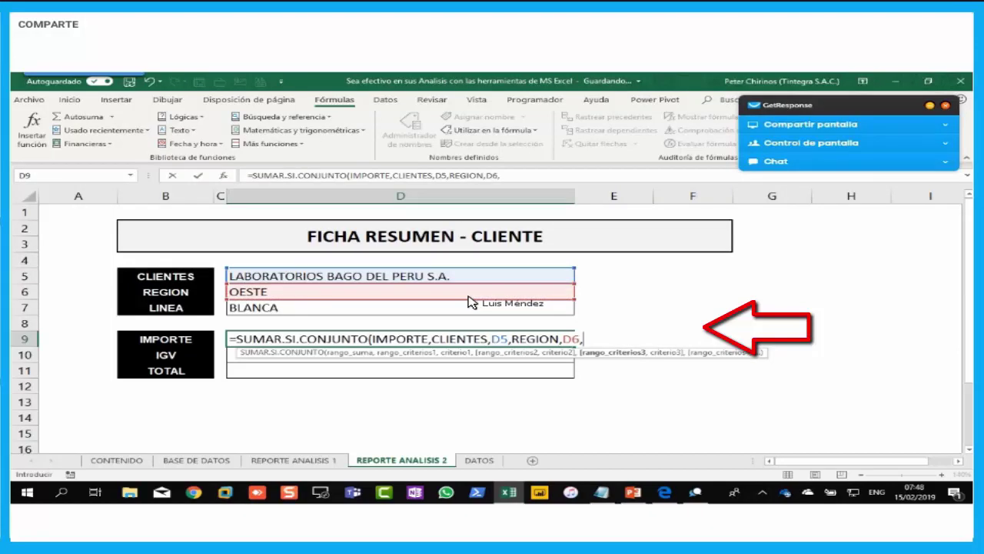
pyautogui.write('LINEA')
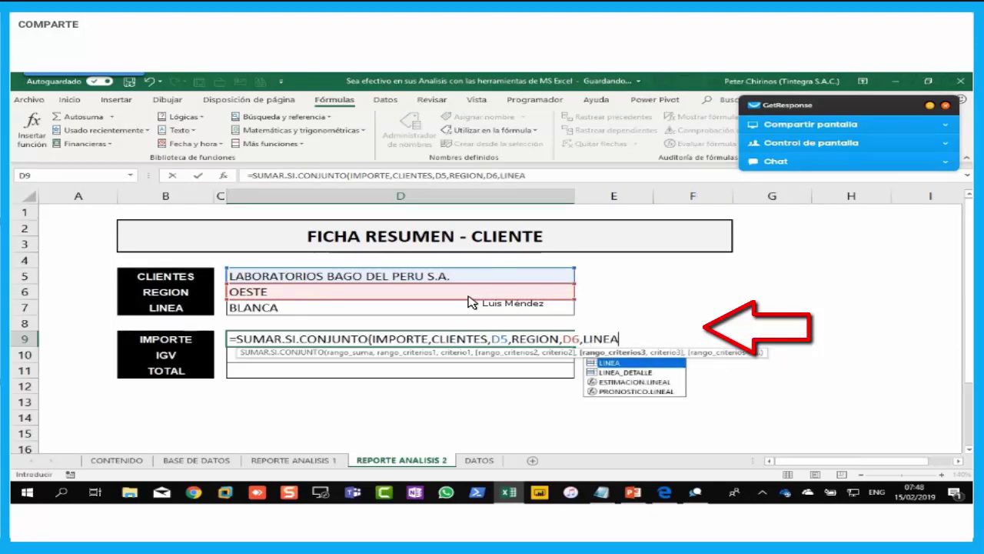
pyautogui.write(',')
pyautogui.click(471, 312)
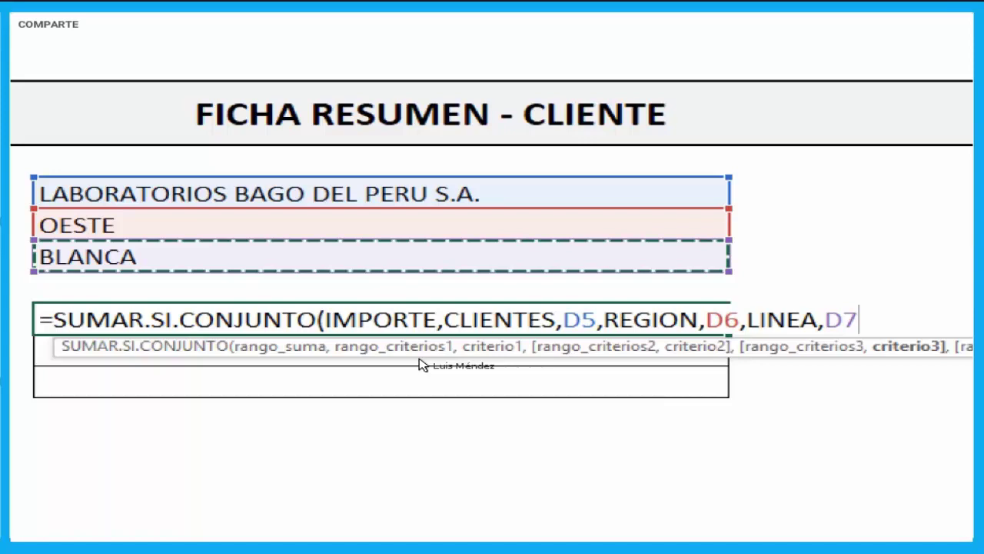
pyautogui.hotkey('ctrl', '2')
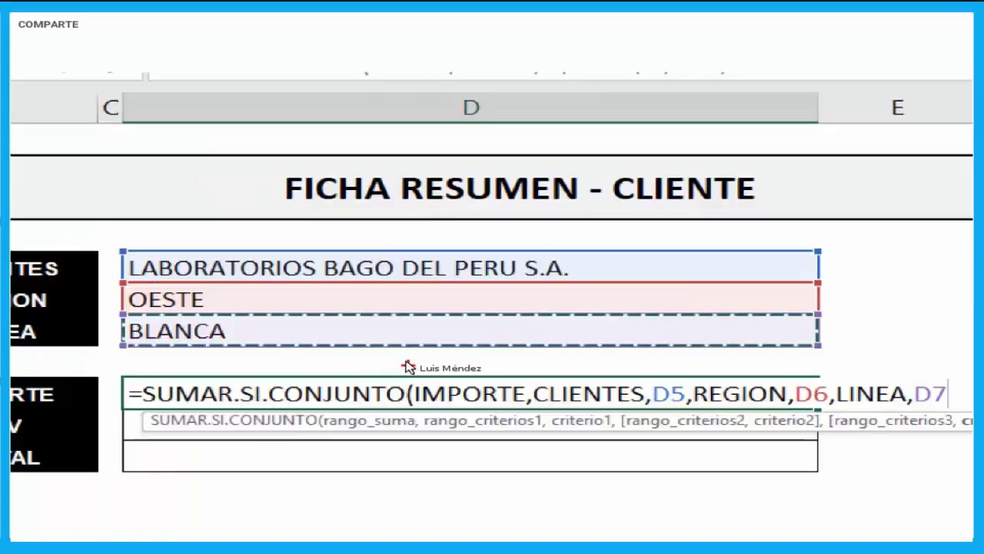
pyautogui.moveTo(452, 347); pyautogui.dragTo(413, 278)
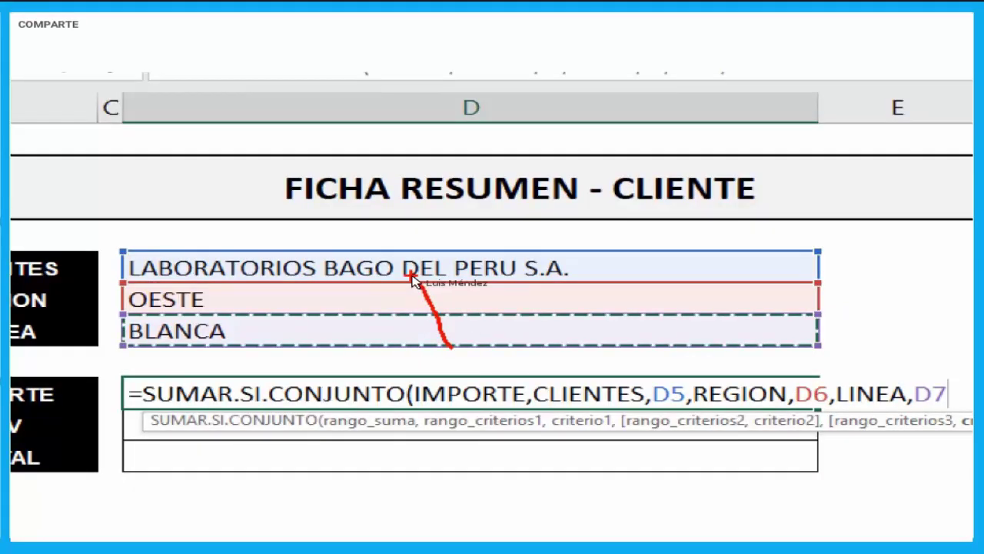
pyautogui.press('e')
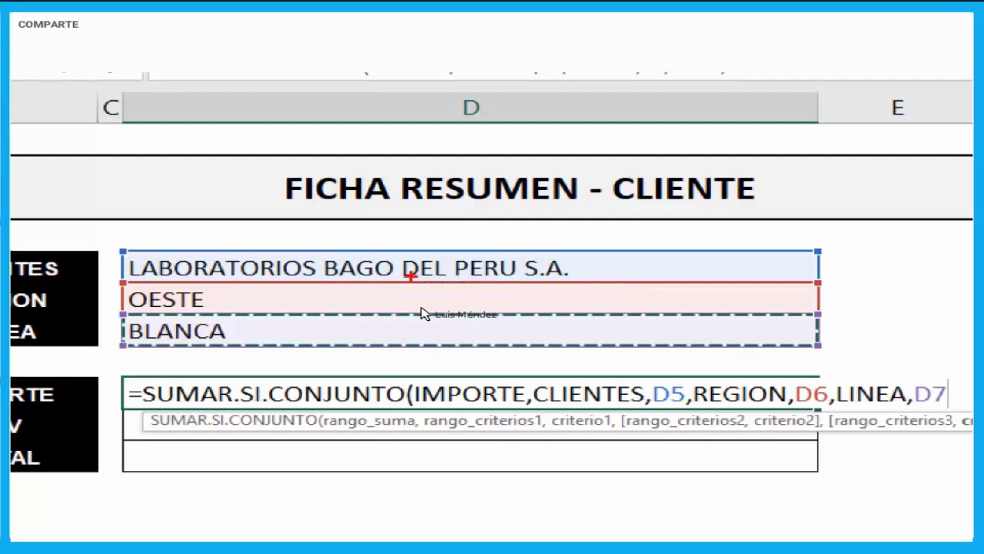
pyautogui.press('Escape')
pyautogui.moveTo(366, 315)
pyautogui.mouseDown()
pyautogui.moveTo(369, 352)
pyautogui.moveTo(431, 353)
pyautogui.moveTo(379, 333)
pyautogui.moveTo(431, 330)
pyautogui.mouseUp()
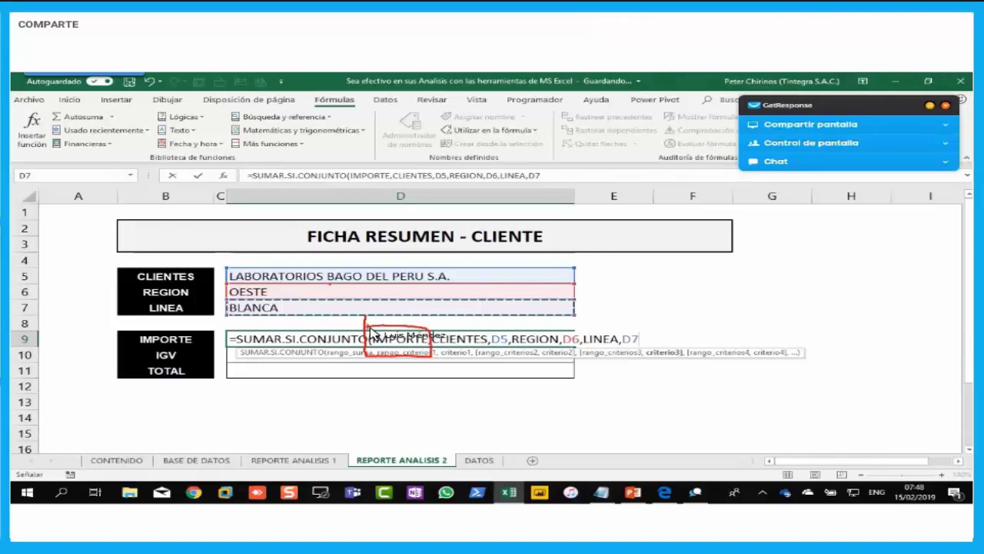
pyautogui.moveTo(492, 327); pyautogui.dragTo(504, 331)
pyautogui.moveTo(569, 324)
pyautogui.mouseDown()
pyautogui.moveTo(604, 347)
pyautogui.moveTo(627, 336)
pyautogui.moveTo(622, 327)
pyautogui.mouseUp()
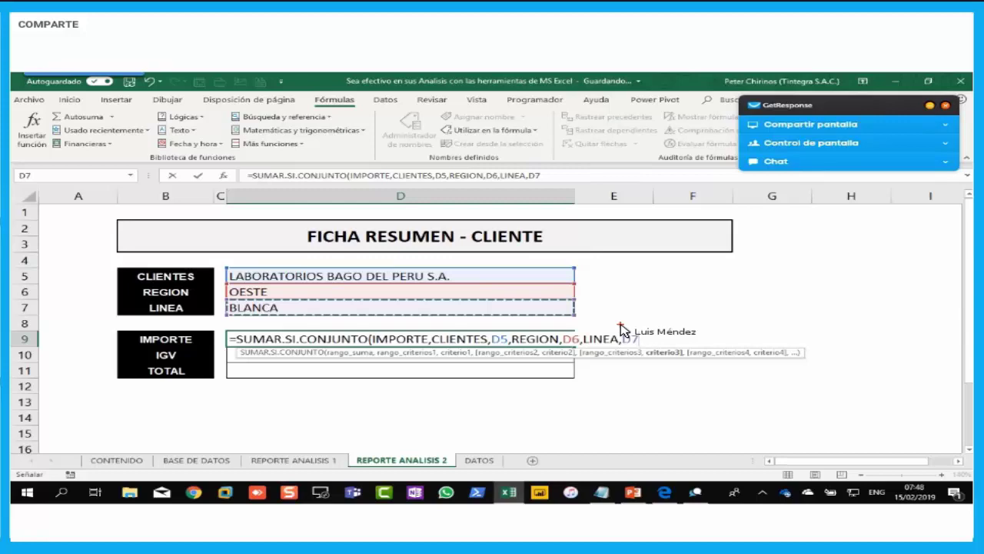
pyautogui.moveTo(389, 325)
pyautogui.mouseDown()
pyautogui.moveTo(431, 350)
pyautogui.moveTo(380, 381)
pyautogui.moveTo(246, 428)
pyautogui.moveTo(221, 459)
pyautogui.moveTo(189, 466)
pyautogui.mouseUp()
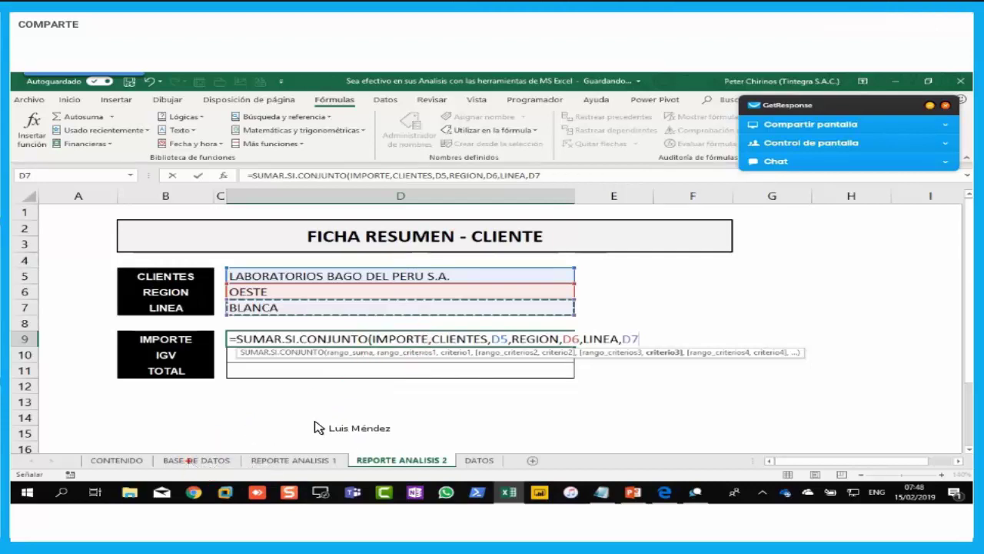
pyautogui.moveTo(275, 359); pyautogui.dragTo(350, 420)
pyautogui.moveTo(350, 355); pyautogui.dragTo(271, 424)
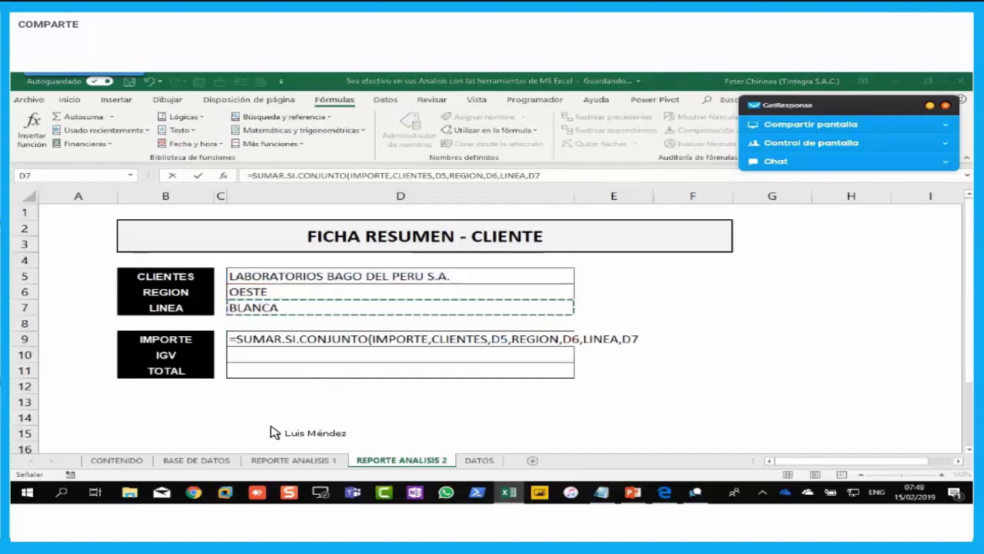
# Step: Close the parenthesis of the IMPORTE formula in D9 and enter it
pyautogui.write(')')
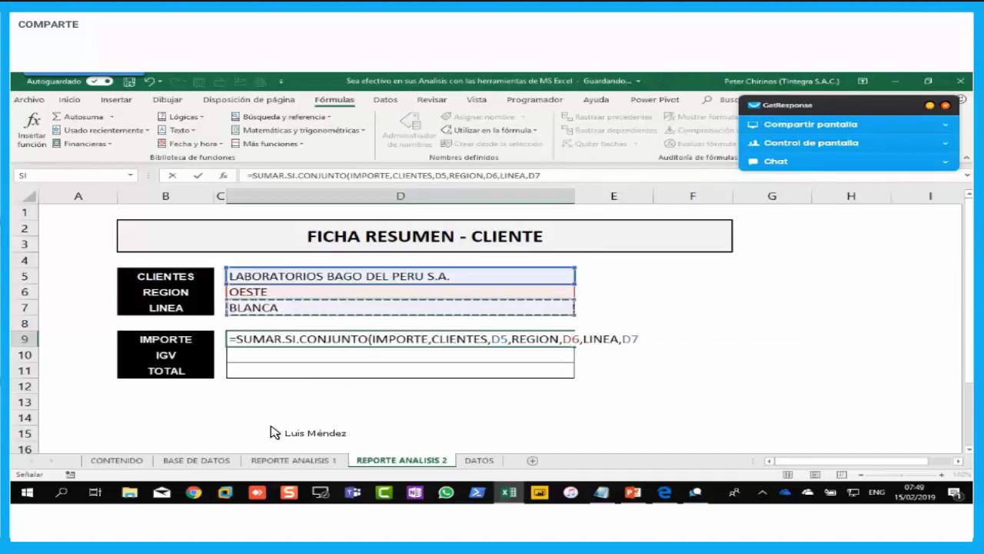
pyautogui.press('Return')
# Step: In D10, begin a SUMAR.SI.CONJUNTO formula that sums IGV where CLIENTES matches D5
pyautogui.write('=')
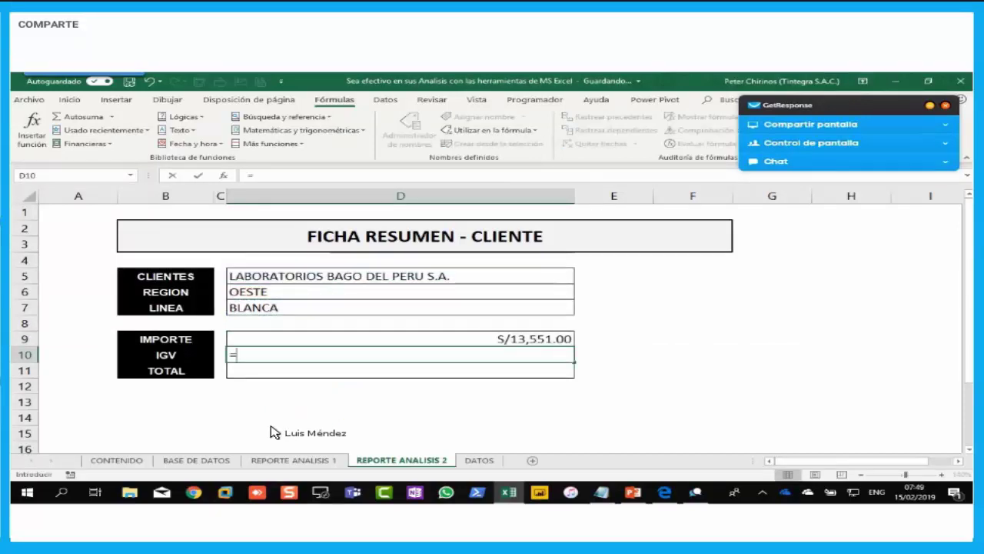
pyautogui.write('SUM')
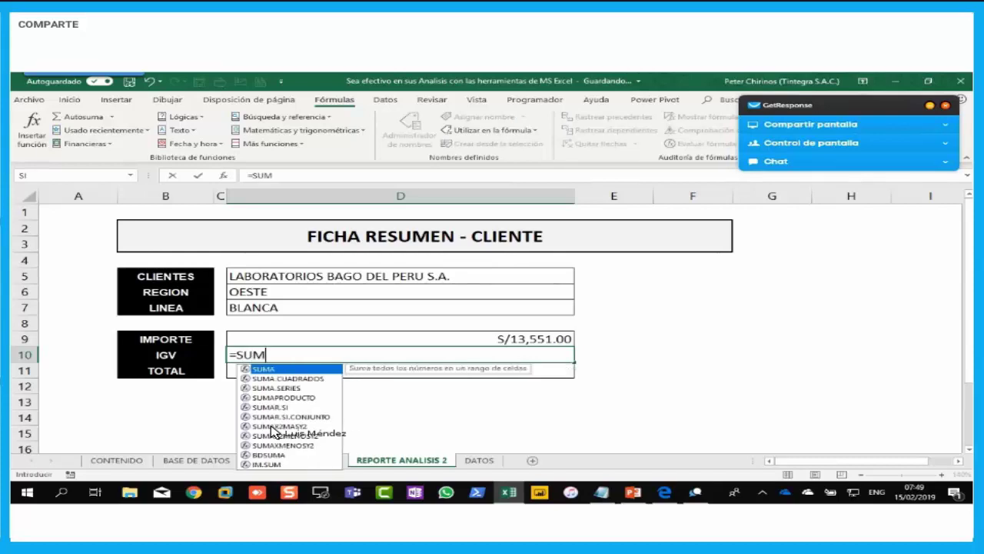
pyautogui.press('Down')
pyautogui.press('Down')
pyautogui.press('Down')
pyautogui.press('Down')
pyautogui.press('Down')
pyautogui.press('Tab')
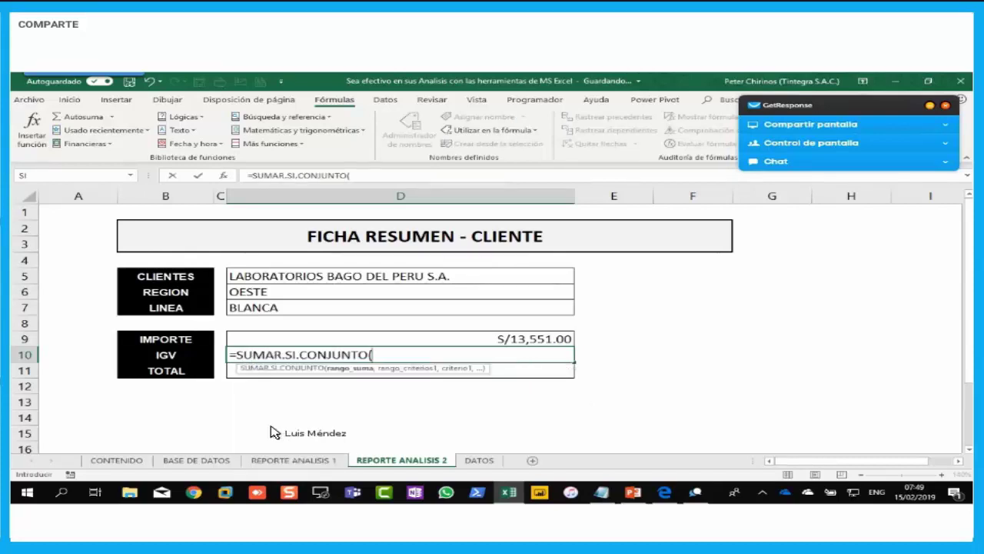
pyautogui.write('IGV')
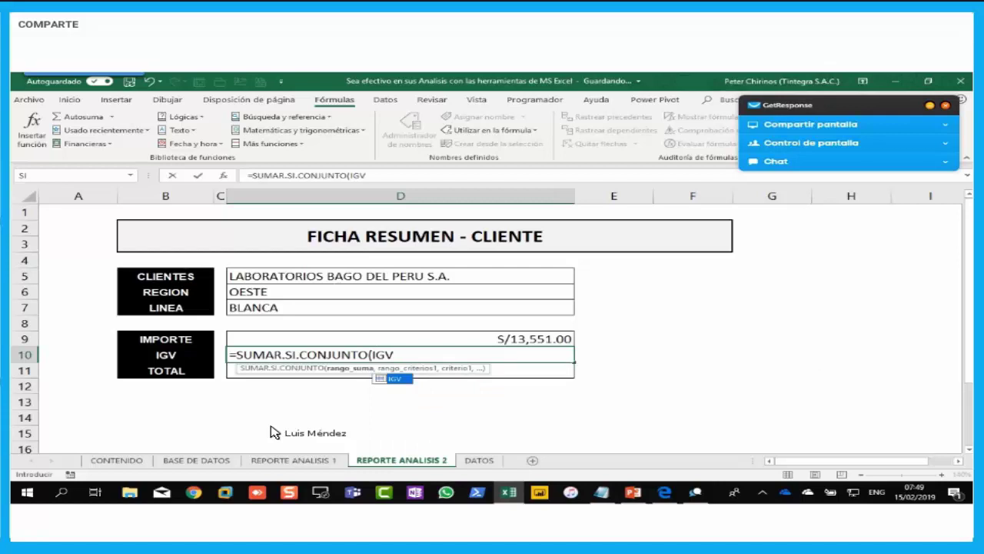
pyautogui.write(',')
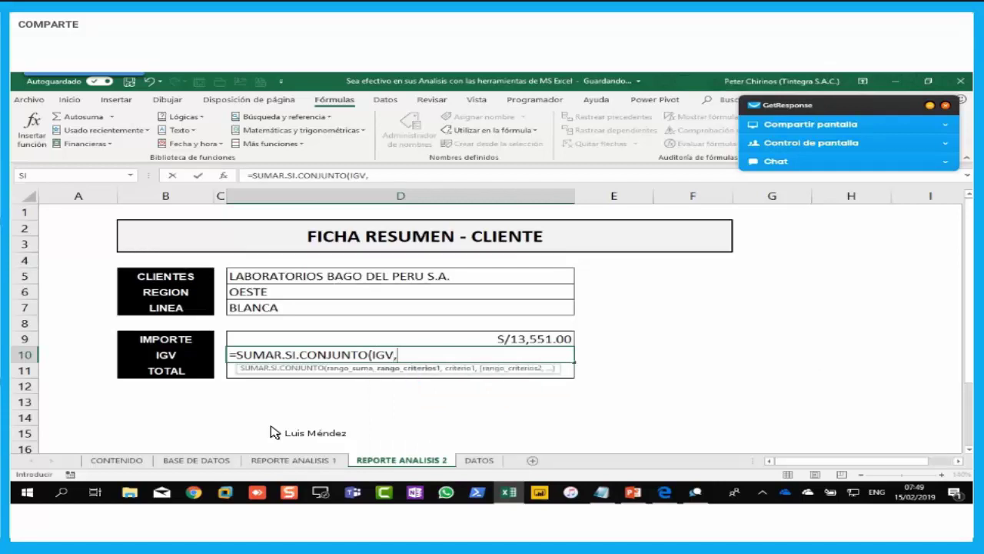
pyautogui.write('CLIENTES,')
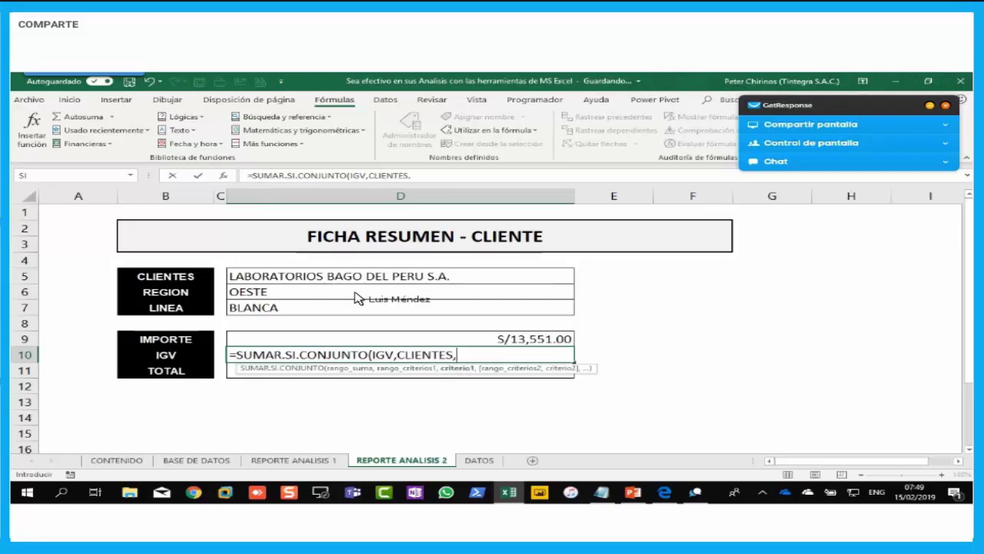
pyautogui.click(387, 281)
# Step: Complete the IGV formula in D10 with the criteria REGION matching D6 and LINEA matching D7, and enter it
pyautogui.write(',REGION')
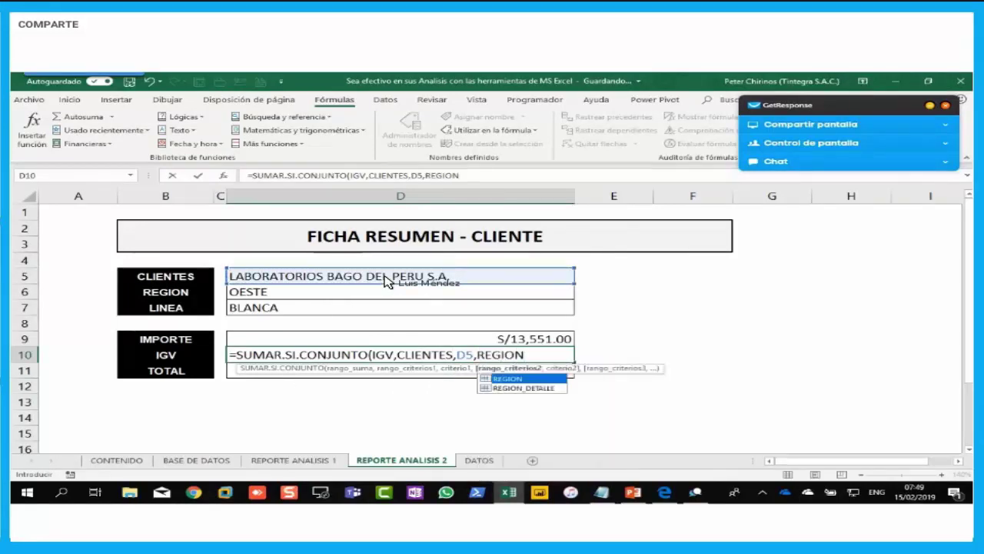
pyautogui.write(',')
pyautogui.click(381, 298)
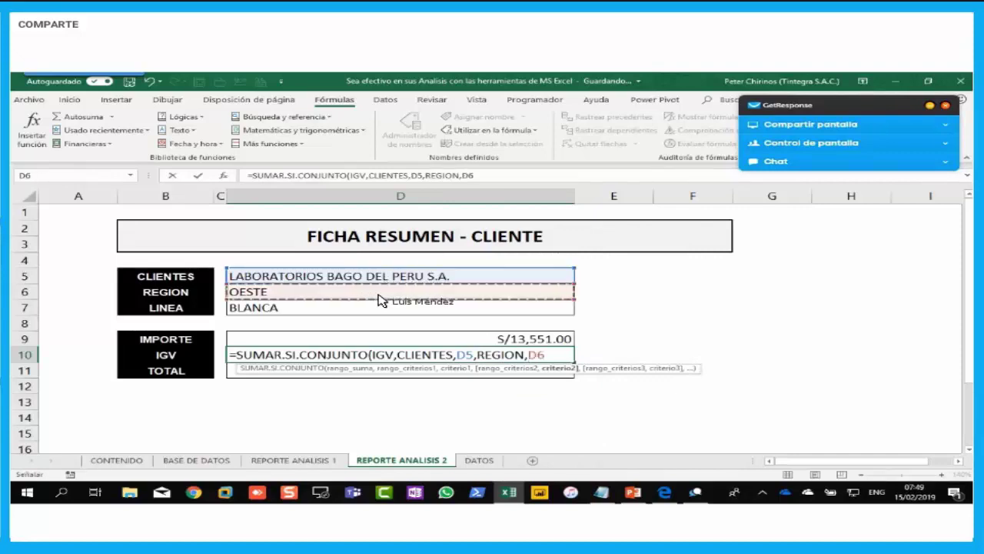
pyautogui.write(',LINEA')
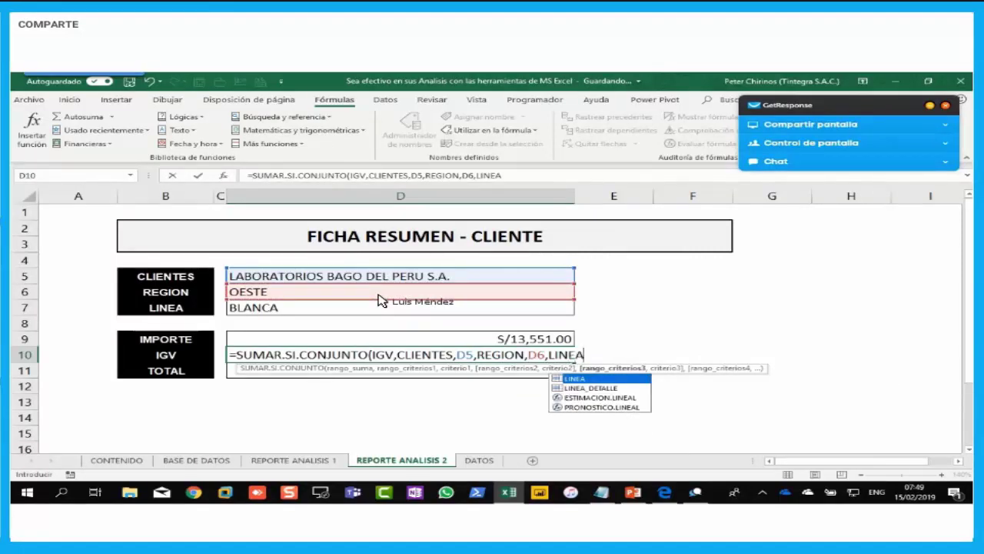
pyautogui.write(',')
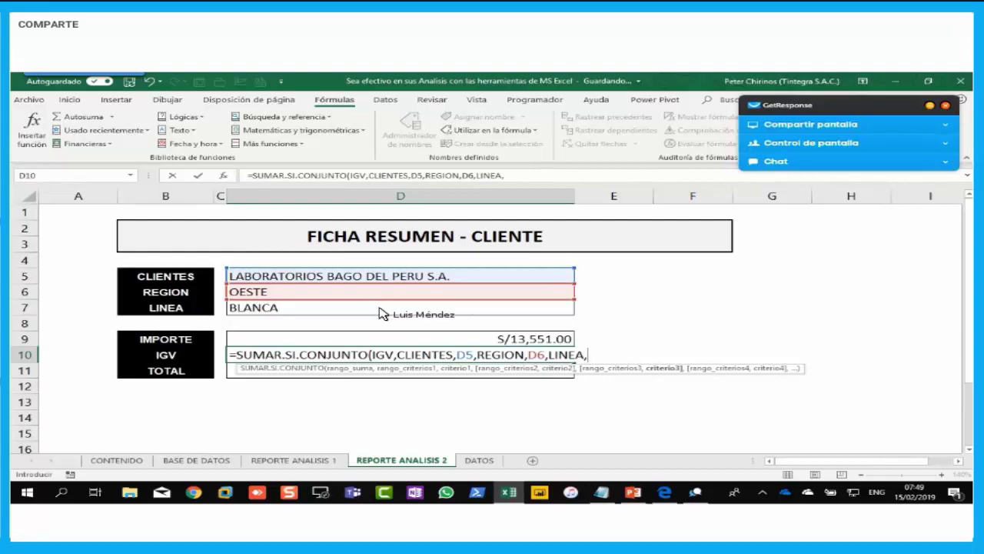
pyautogui.click(381, 310)
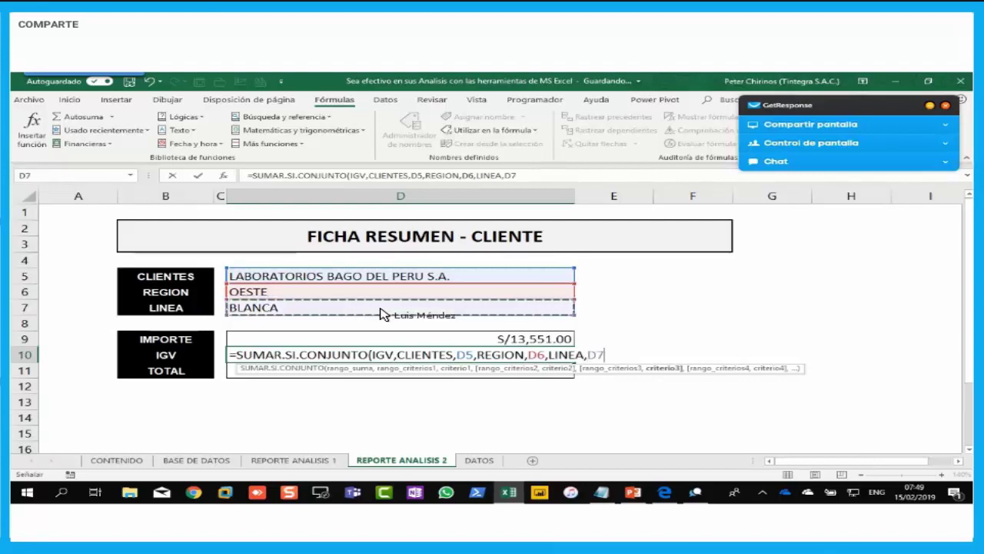
pyautogui.press('Return')
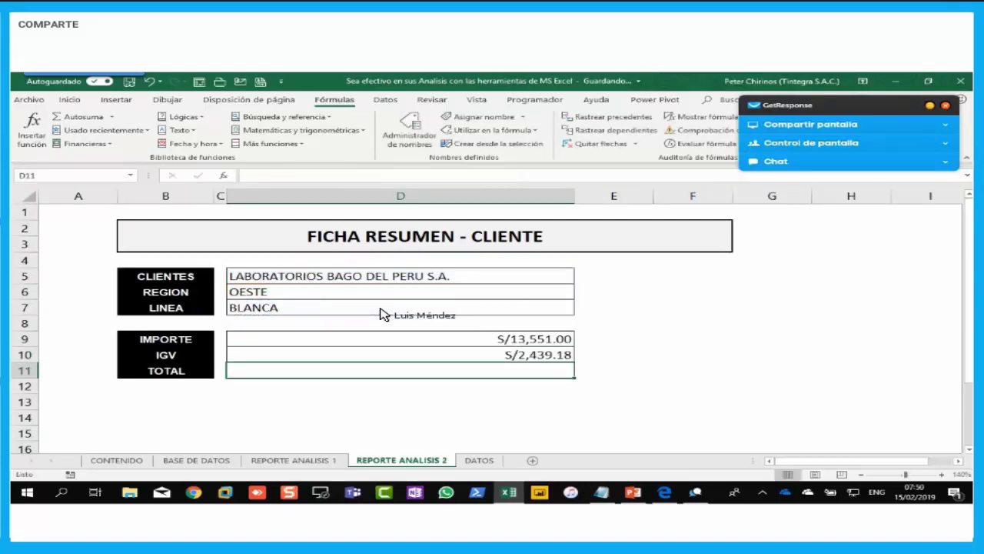
# Step: In D11, begin a SUMAR.SI.CONJUNTO formula that sums TOTAL where CLIENTES matches D5
pyautogui.write('=SUMA')
pyautogui.press('Down')
pyautogui.press('Down')
pyautogui.press('Down')
pyautogui.press('Down')
pyautogui.press('Down')
pyautogui.press('Tab')
pyautogui.write('TO(TO')
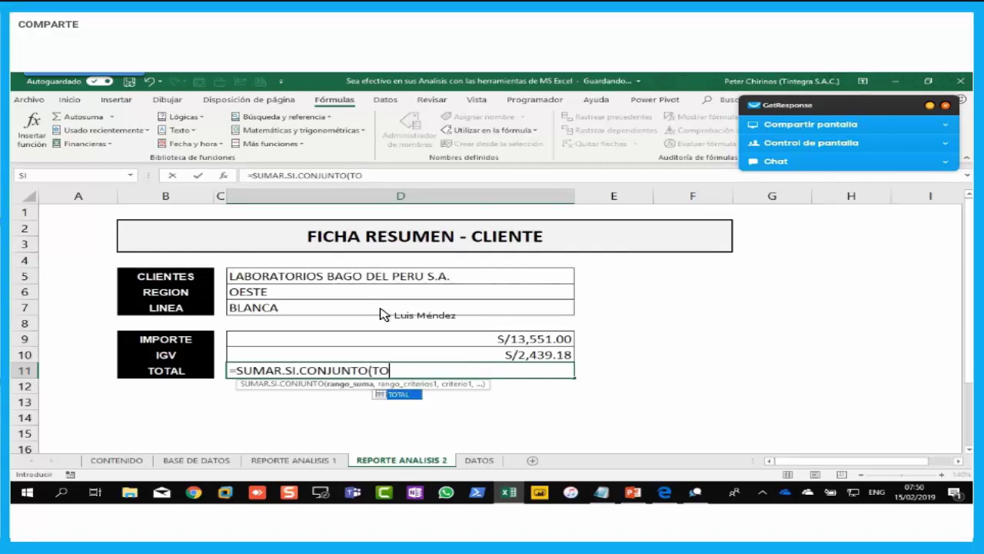
pyautogui.write('TAL,')
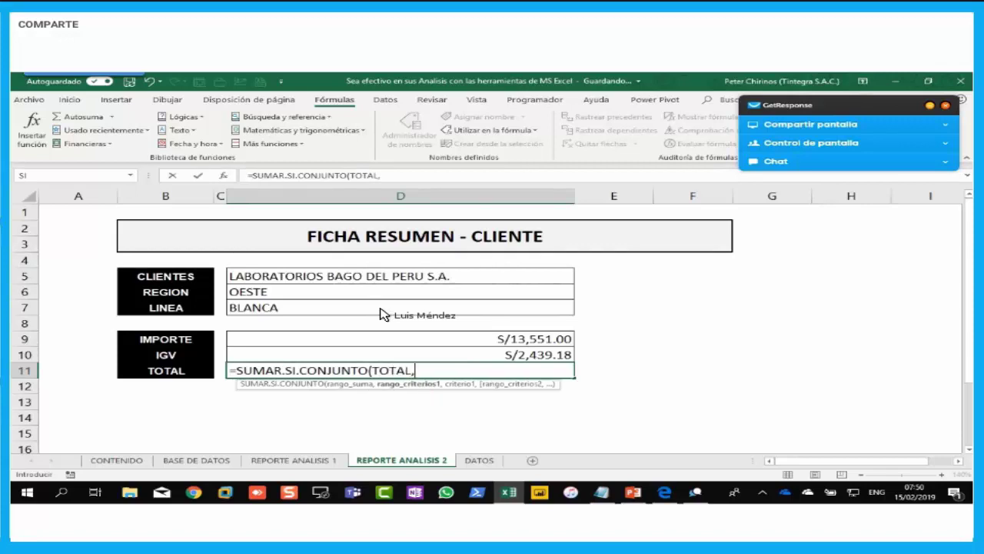
pyautogui.write('CLIENTES')
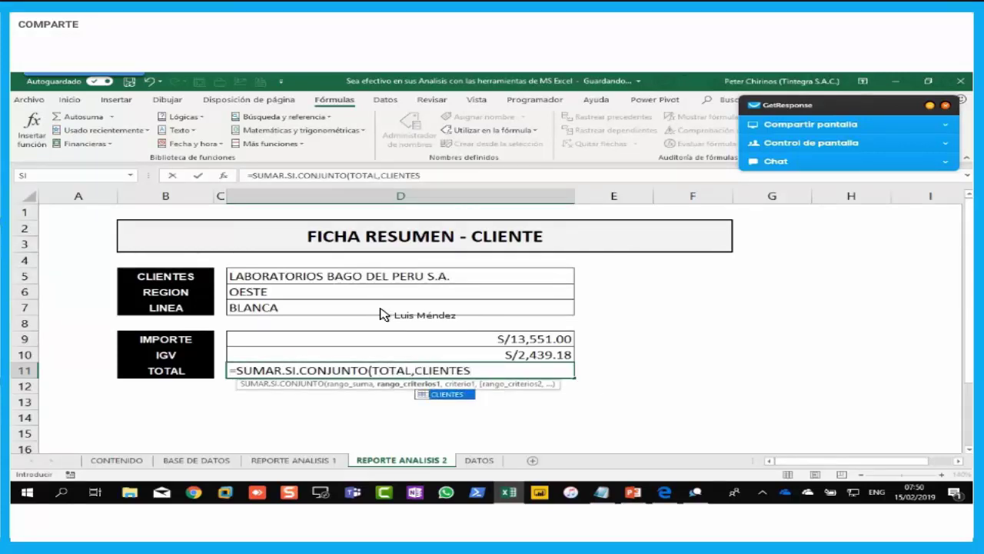
pyautogui.write(',')
pyautogui.click(400, 282)
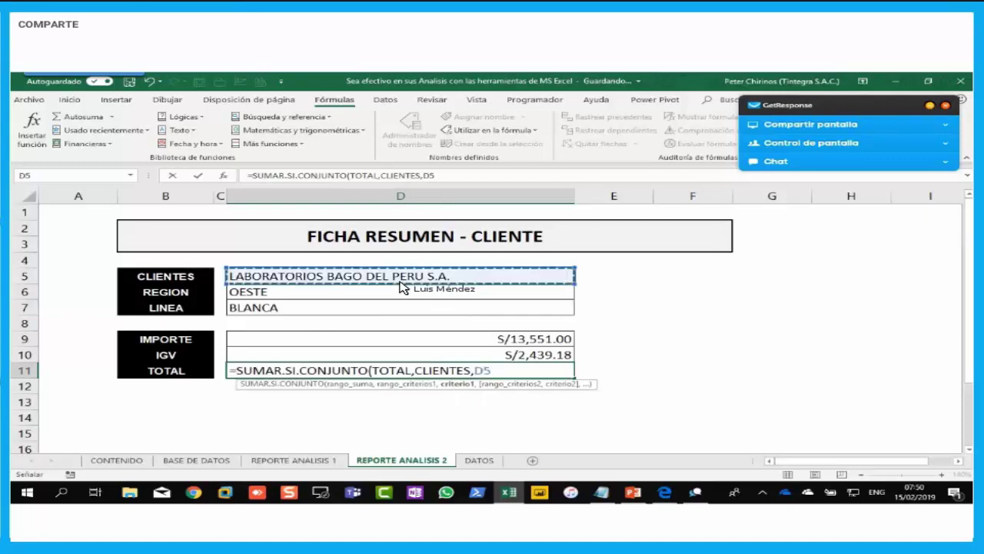
# Step: Complete the TOTAL formula in D11 with the criteria REGION matching D6 and LINEA matching D7, and enter it
pyautogui.write(',')
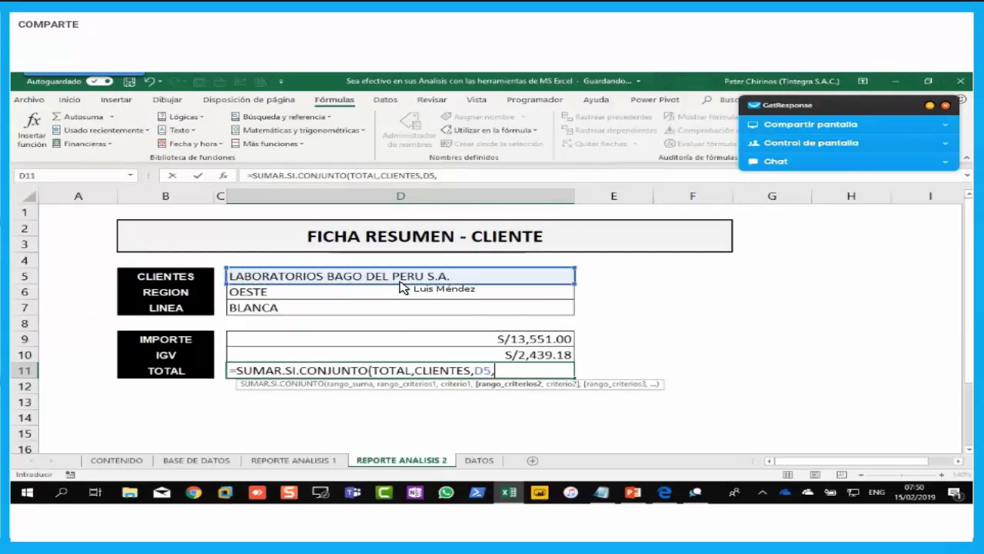
pyautogui.write('REGION,')
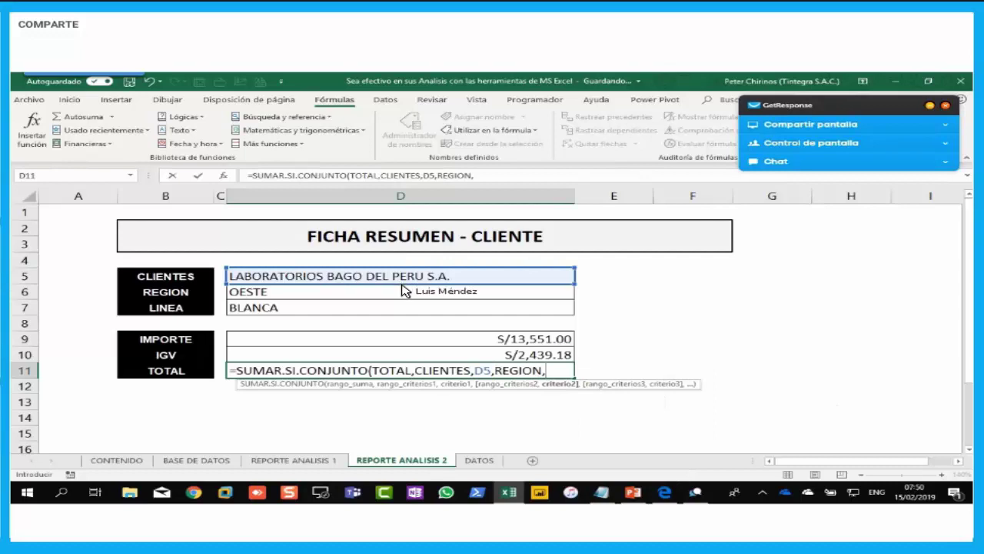
pyautogui.click(408, 294)
pyautogui.write(',')
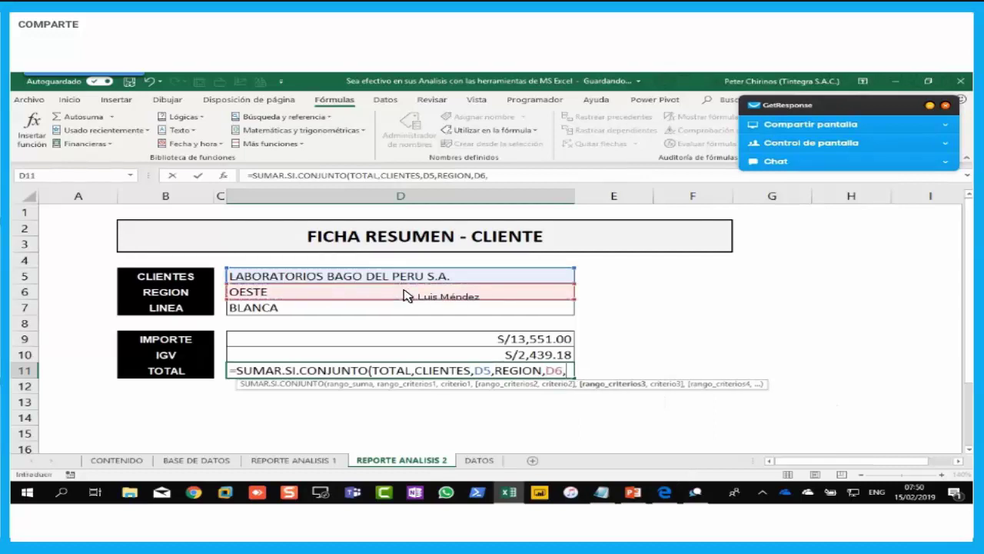
pyautogui.write('LINEA,')
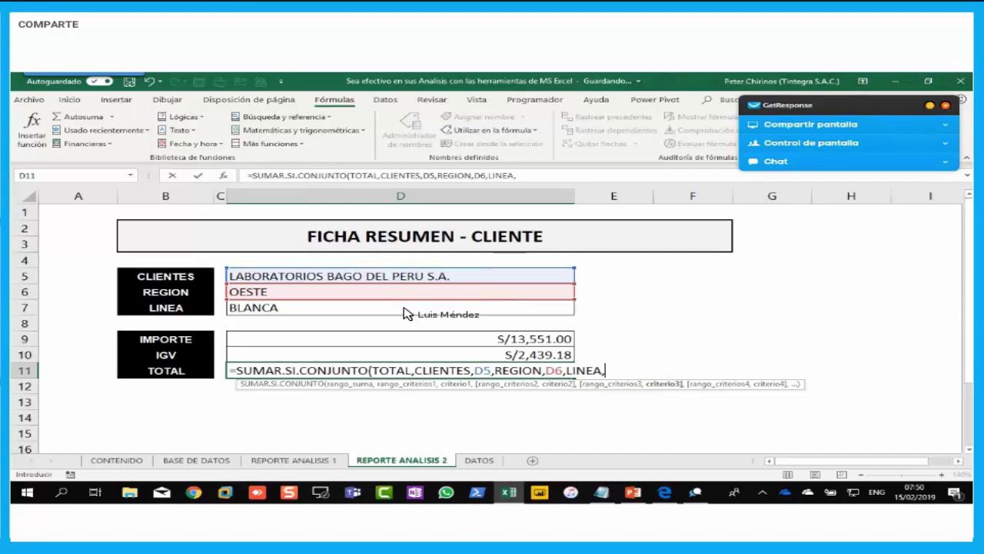
pyautogui.click(408, 308)
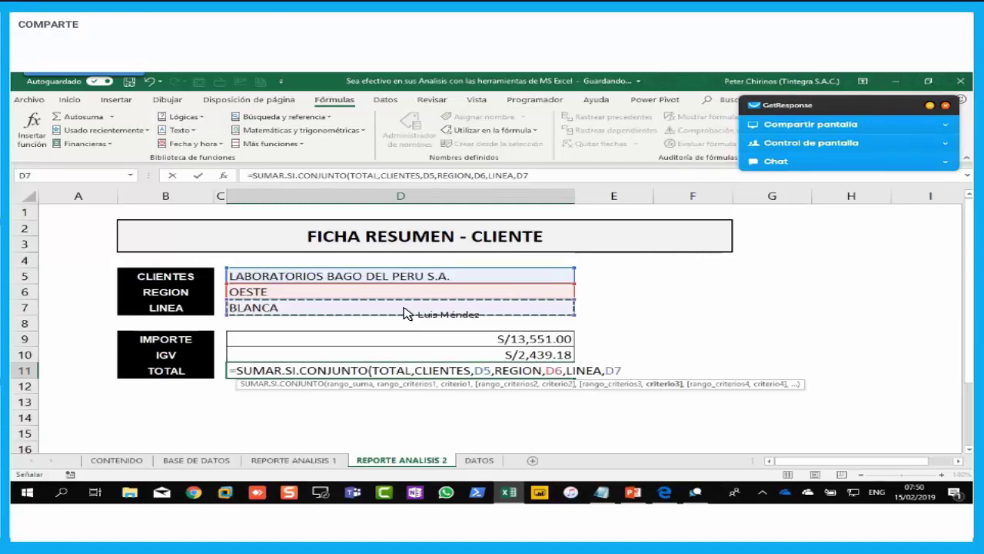
pyautogui.press('Return')
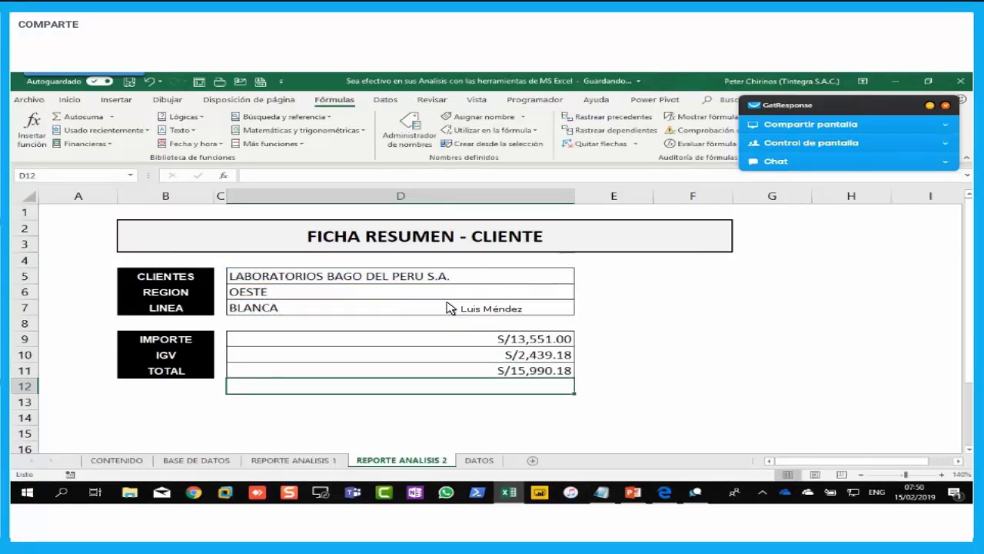
# Step: Choose AGA S A as the client in D5
pyautogui.click(569, 282)
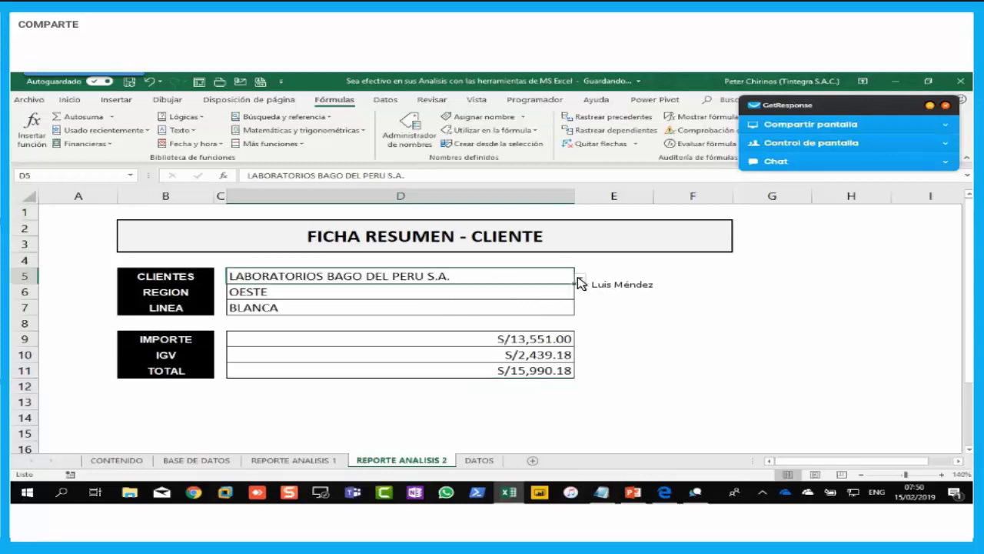
pyautogui.click(581, 279)
pyautogui.click(488, 309)
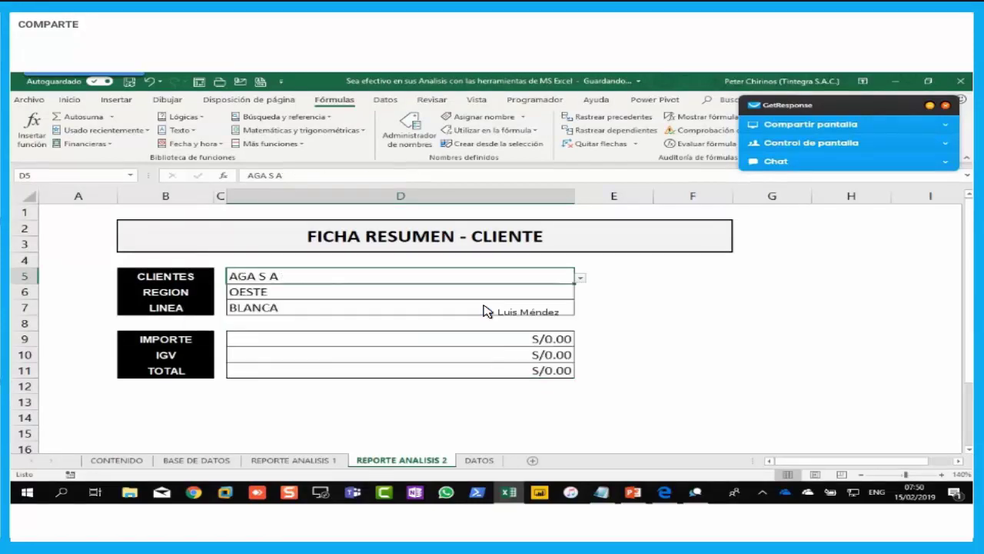
# Step: Set REGION in D6 to CENTRO and LINEA in D7 to COMPUTO
pyautogui.click(568, 296)
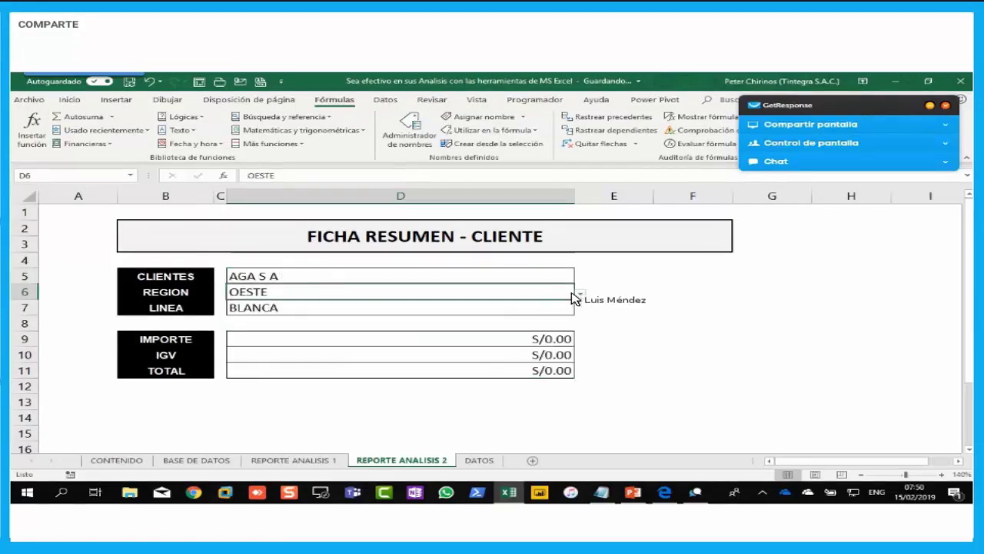
pyautogui.click(581, 293)
pyautogui.click(514, 329)
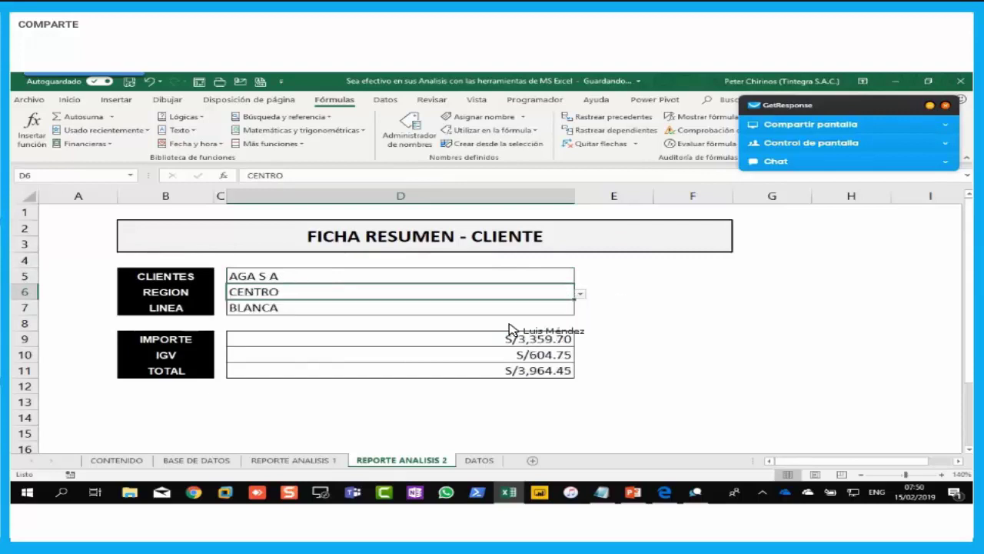
pyautogui.click(566, 310)
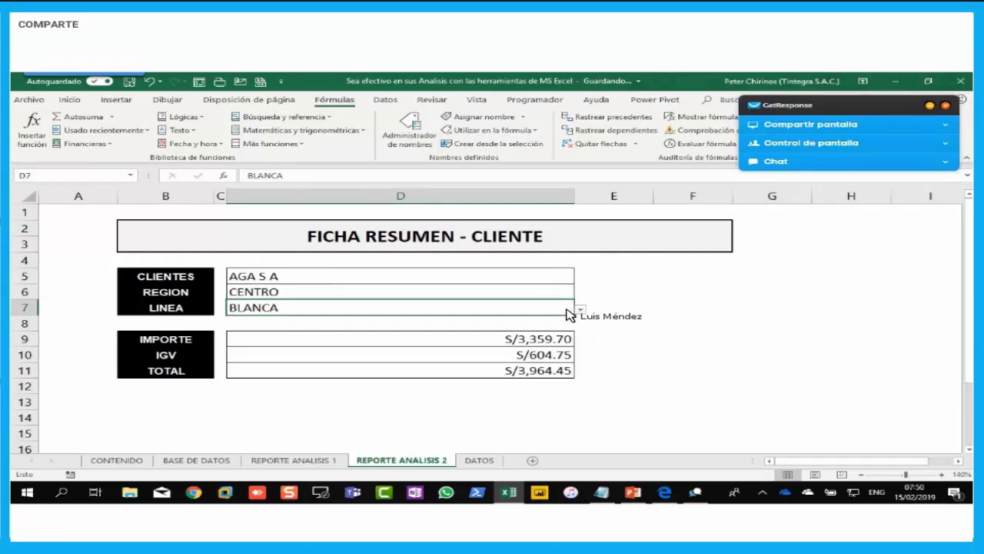
pyautogui.click(580, 310)
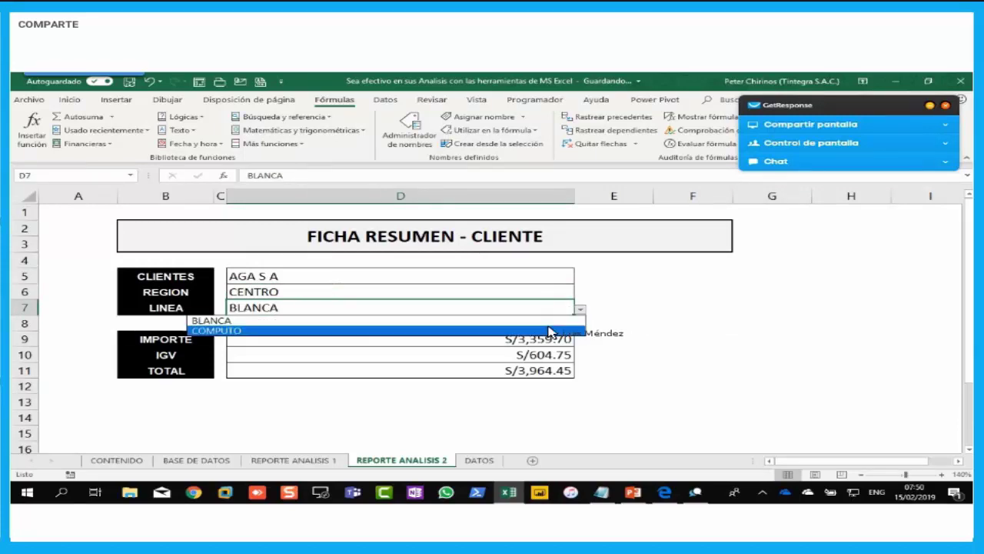
pyautogui.click(549, 331)
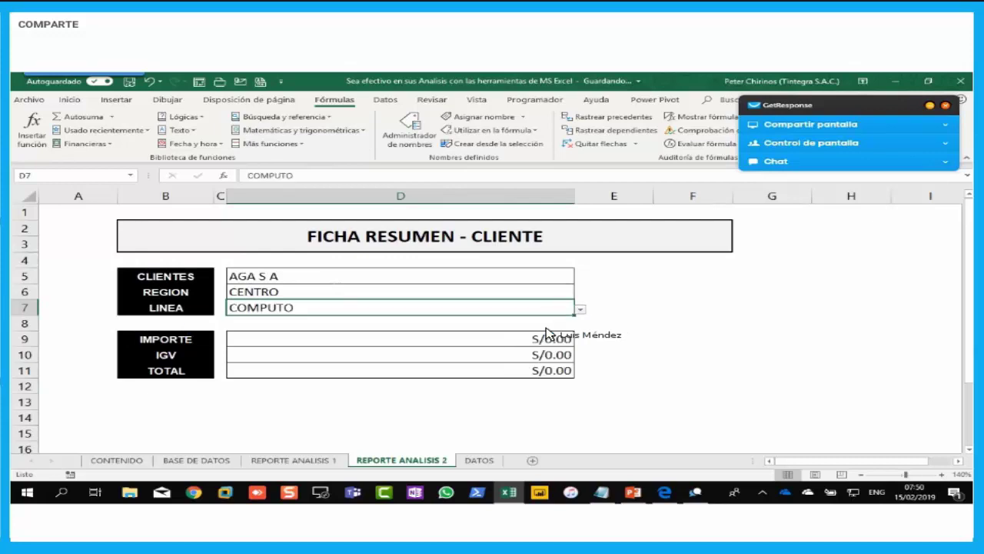
# Step: Try CIPA S.A. as the client in D5 and replace it with CONFECCIONES TEXTIMAX S A
pyautogui.click(566, 282)
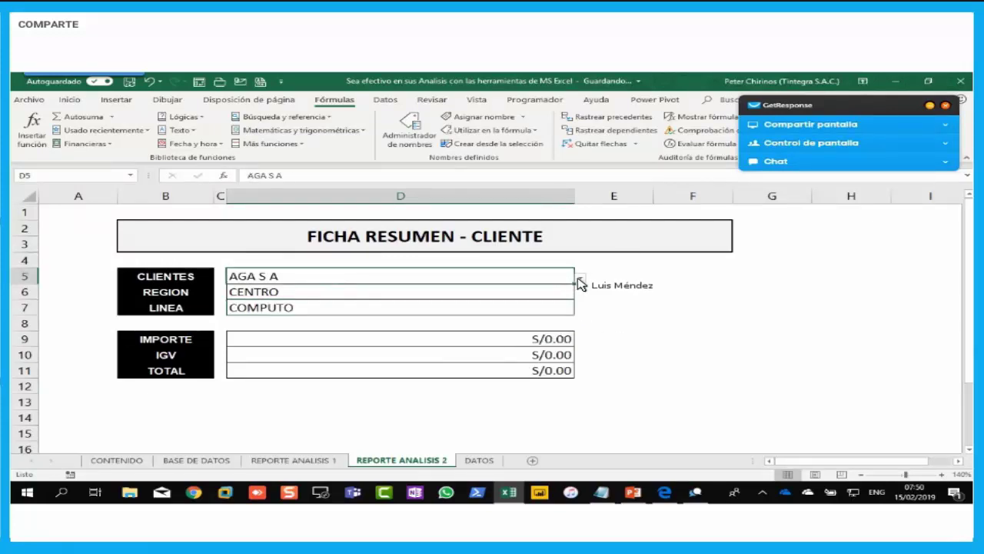
pyautogui.click(580, 278)
pyautogui.click(542, 351)
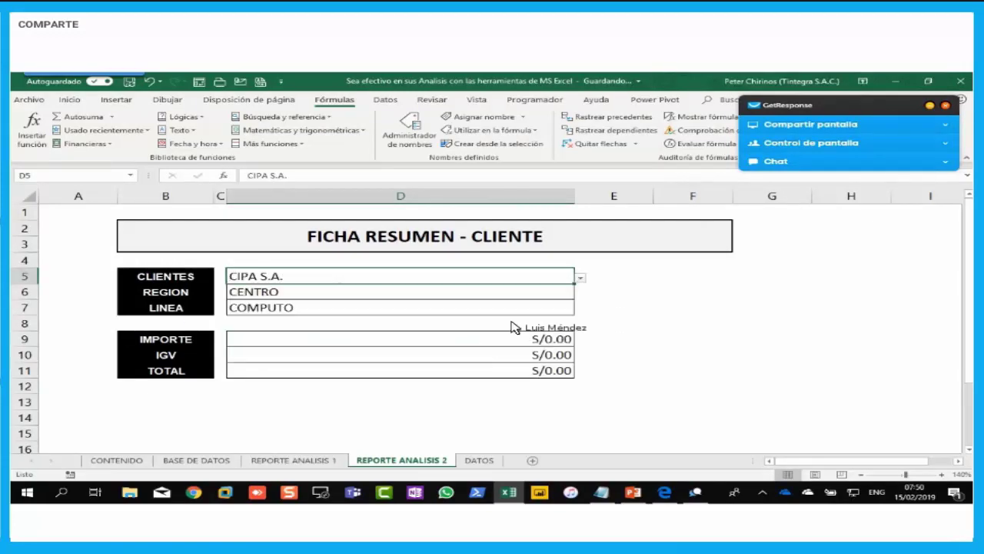
pyautogui.click(581, 278)
pyautogui.click(523, 315)
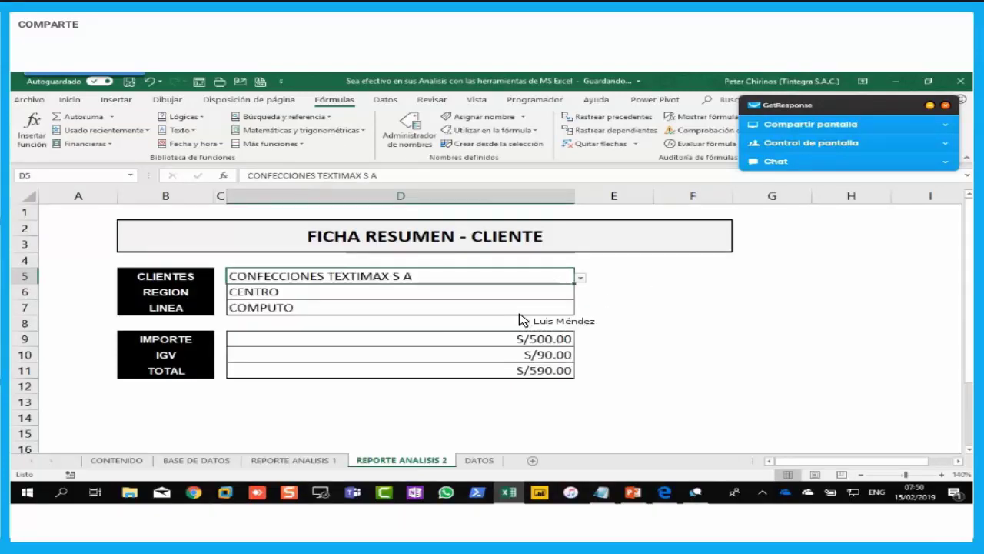
pyautogui.click(674, 354)
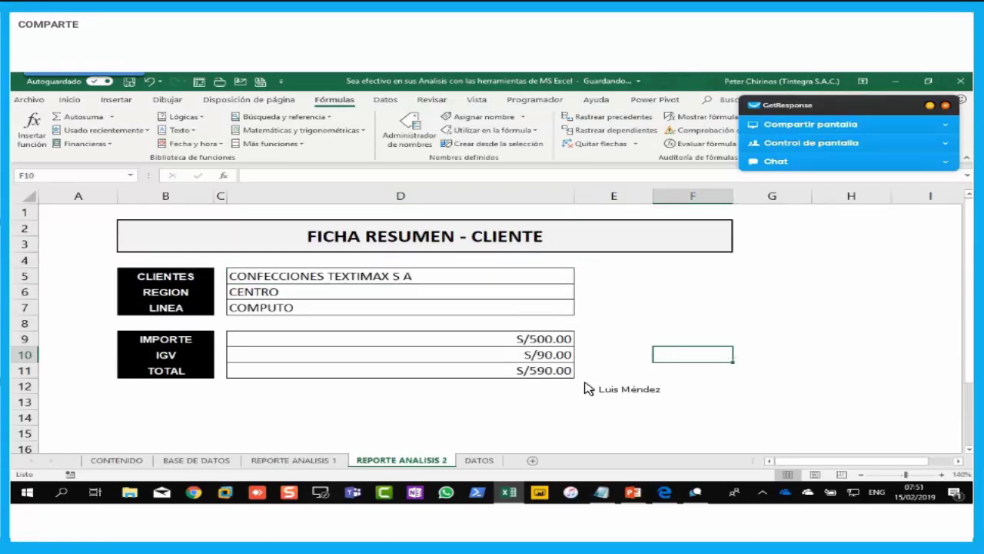
# Step: Review the IMPORTE formula in D9, and the year selector, the average formula in C6 and the chart on REPORTE ANALISIS 1
pyautogui.click(365, 279)
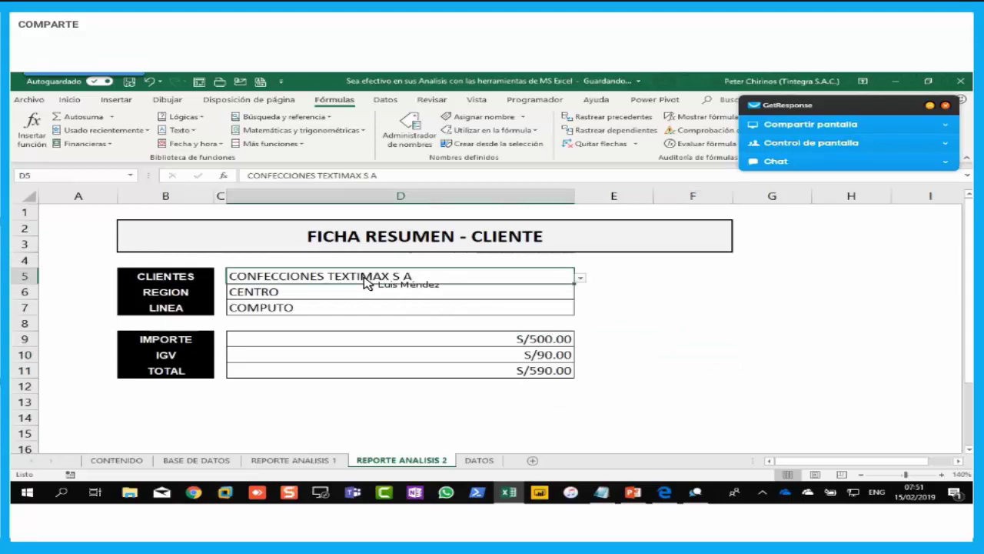
pyautogui.click(370, 347)
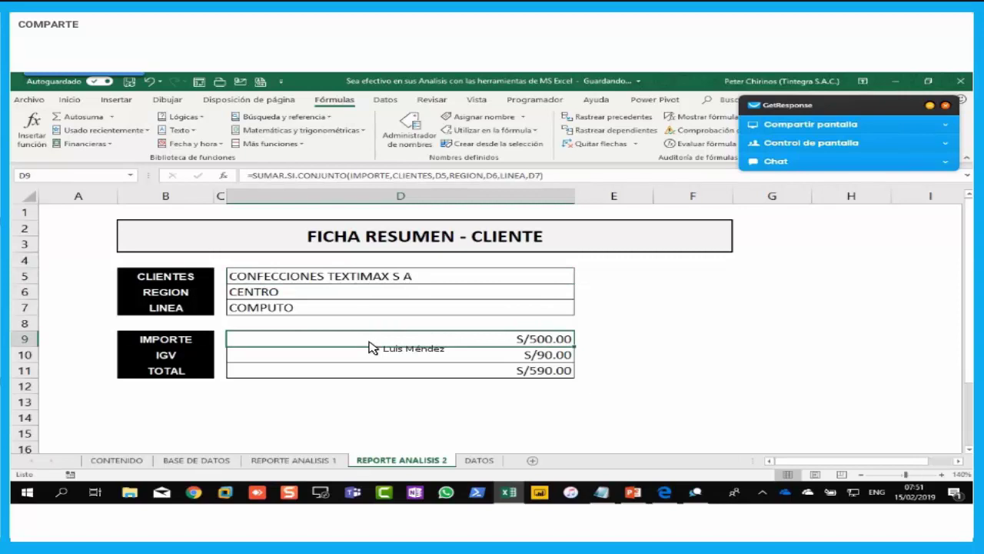
pyautogui.click(306, 462)
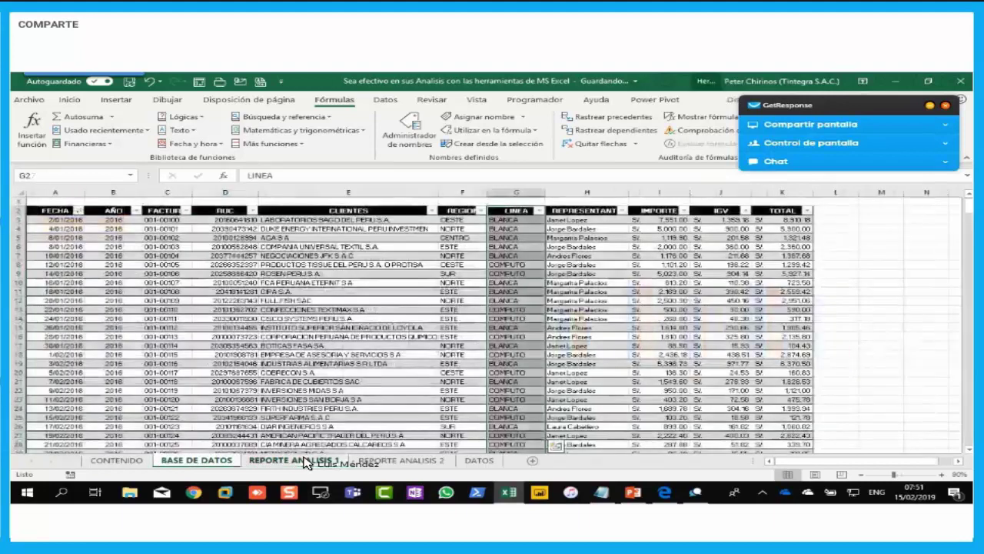
pyautogui.click(304, 462)
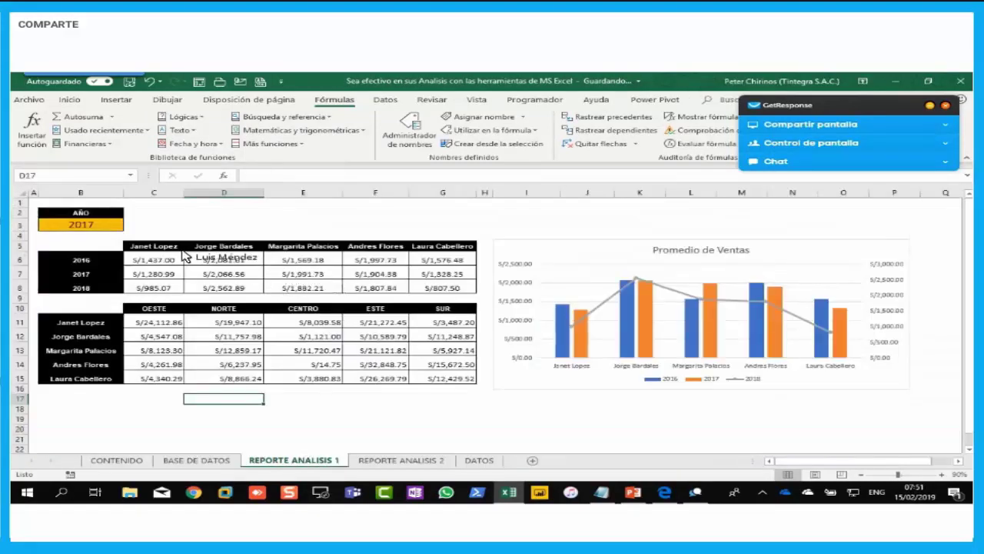
pyautogui.click(101, 228)
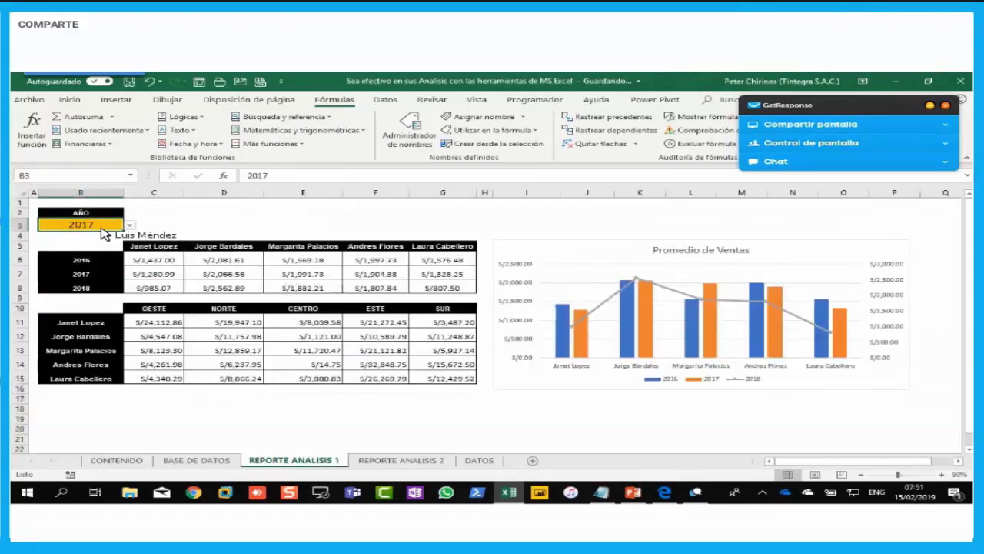
pyautogui.click(162, 263)
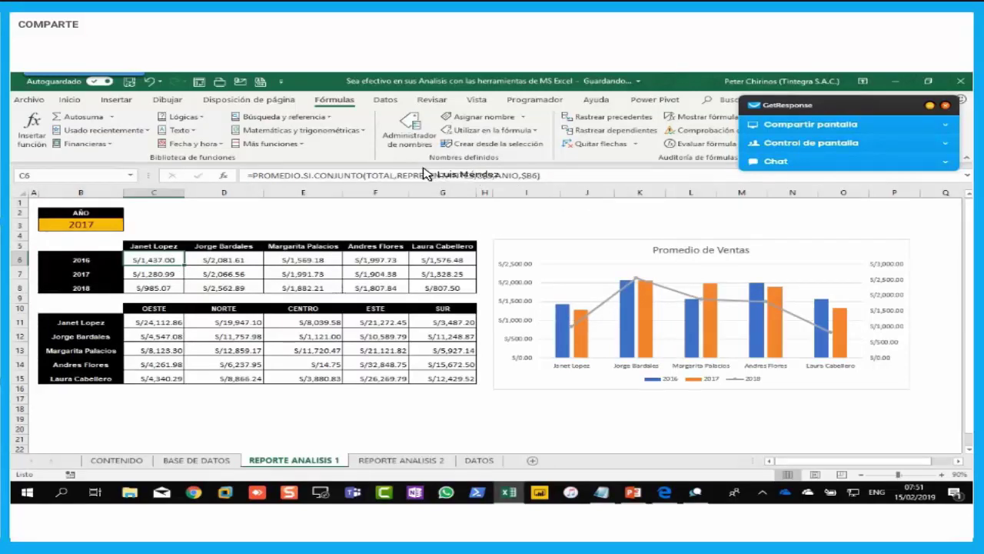
pyautogui.click(562, 177)
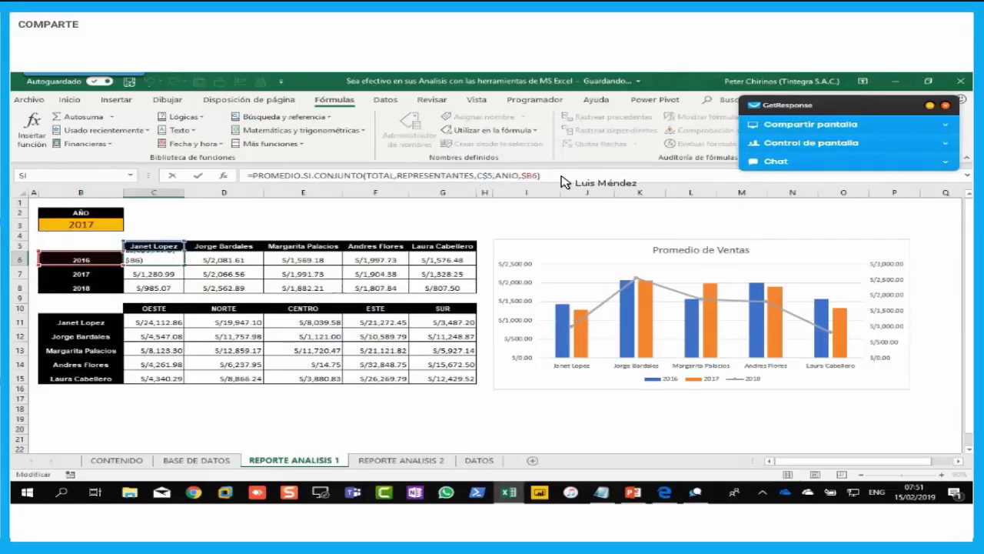
pyautogui.click(572, 244)
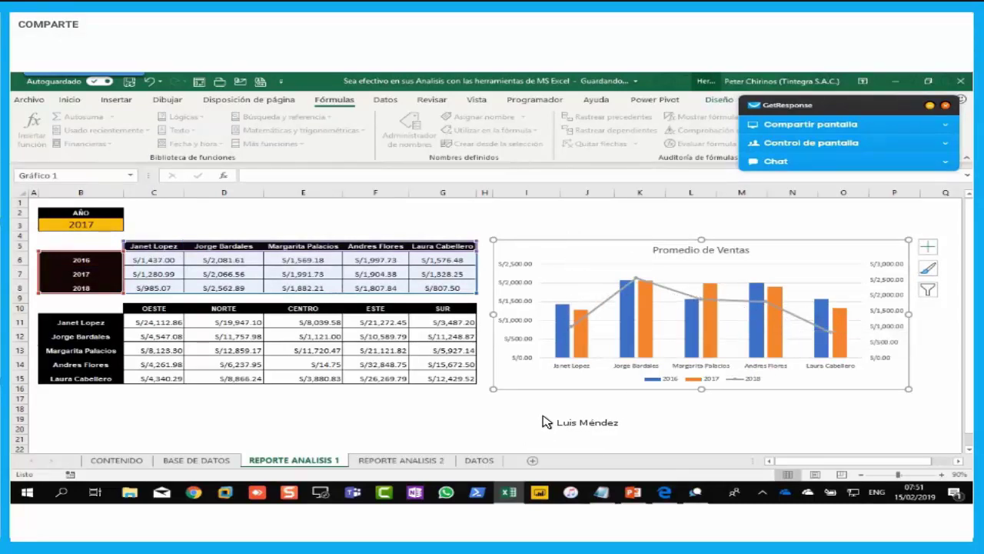
pyautogui.click(543, 419)
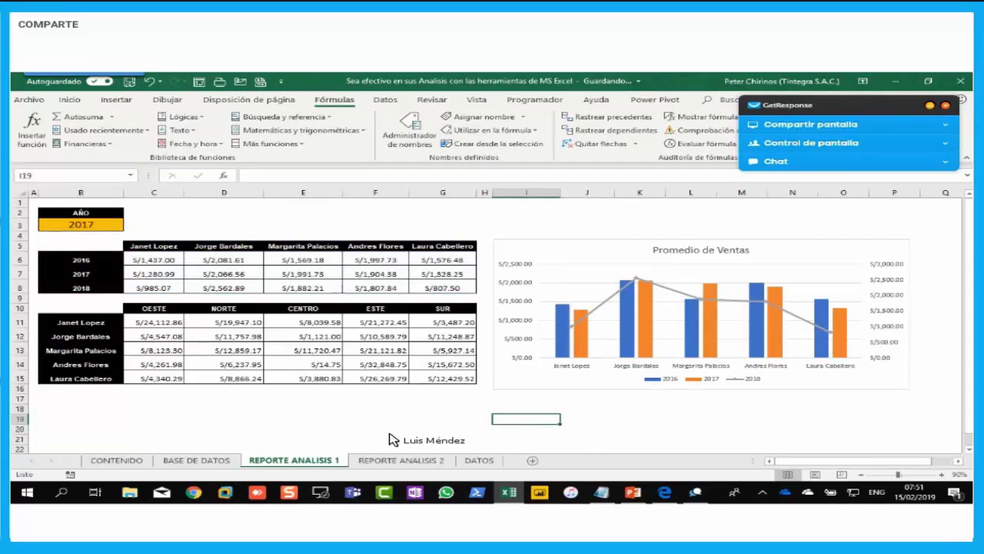
pyautogui.click(100, 229)
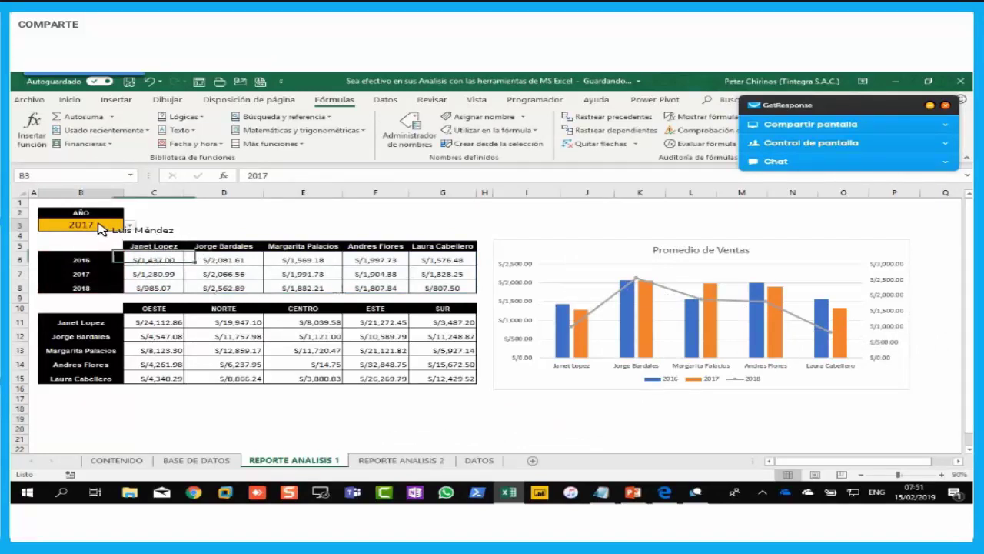
pyautogui.click(180, 260)
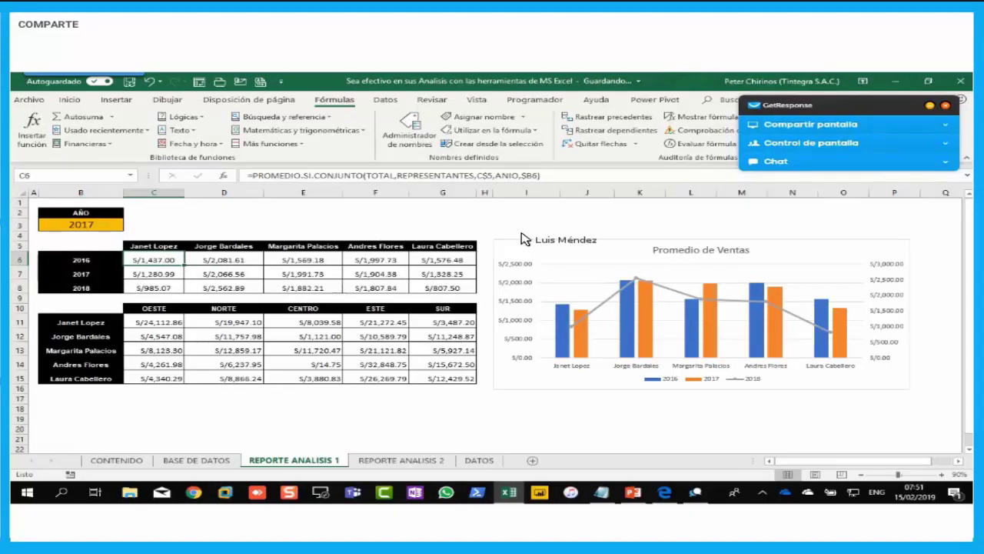
# Step: Check the IGV and TOTAL formulas on REPORTE ANALISIS 2 and view the lists on the DATOS sheet
pyautogui.click(412, 460)
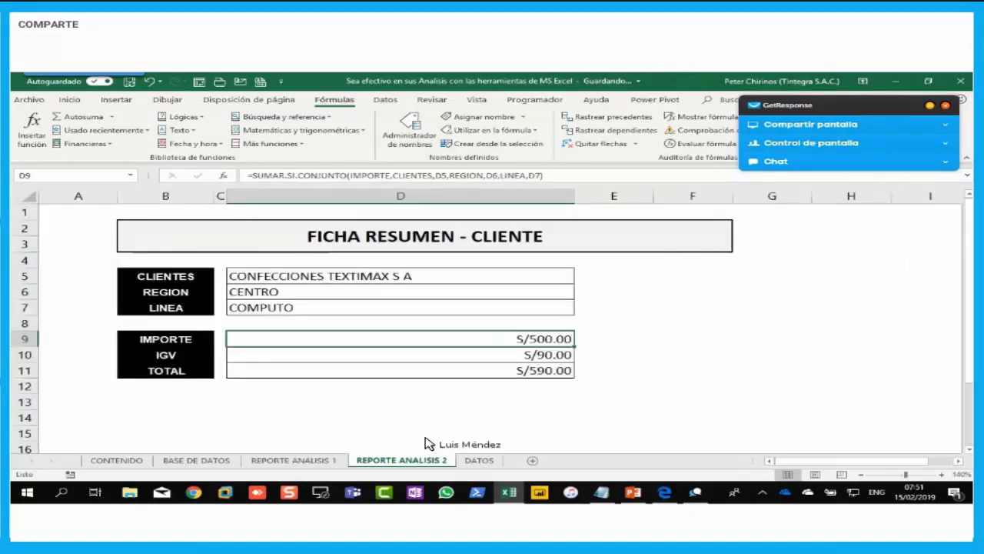
pyautogui.click(500, 360)
pyautogui.click(501, 371)
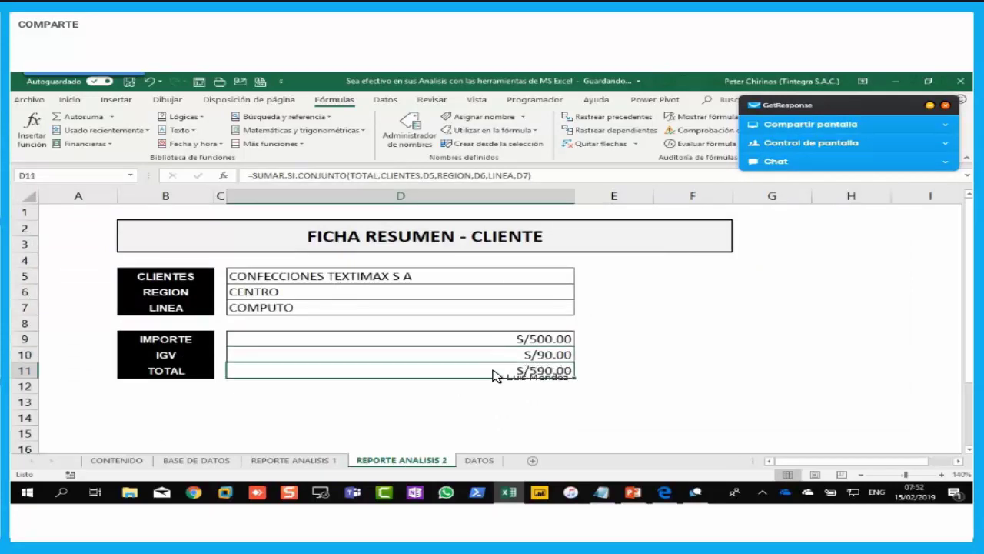
pyautogui.click(480, 460)
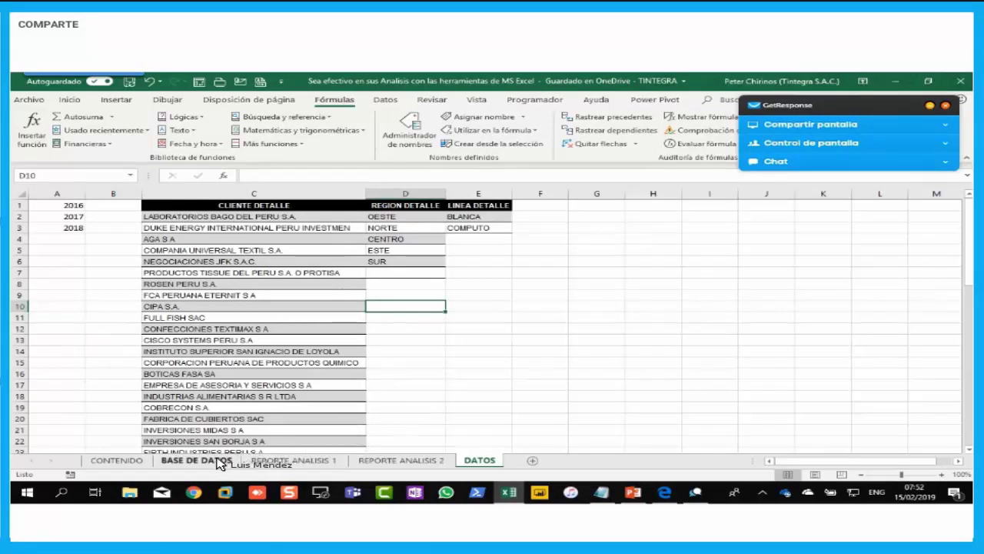
# Step: Review the REPORTE ANALISIS 1 and REPORTE ANALISIS 2 sheets, ending on the Promedio de Ventas chart
pyautogui.click(291, 460)
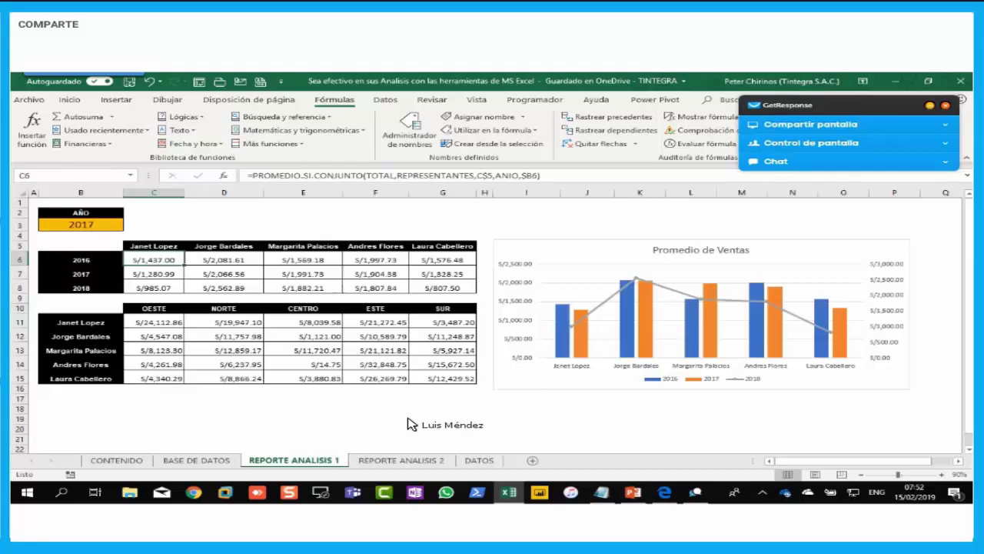
pyautogui.click(393, 461)
pyautogui.click(323, 461)
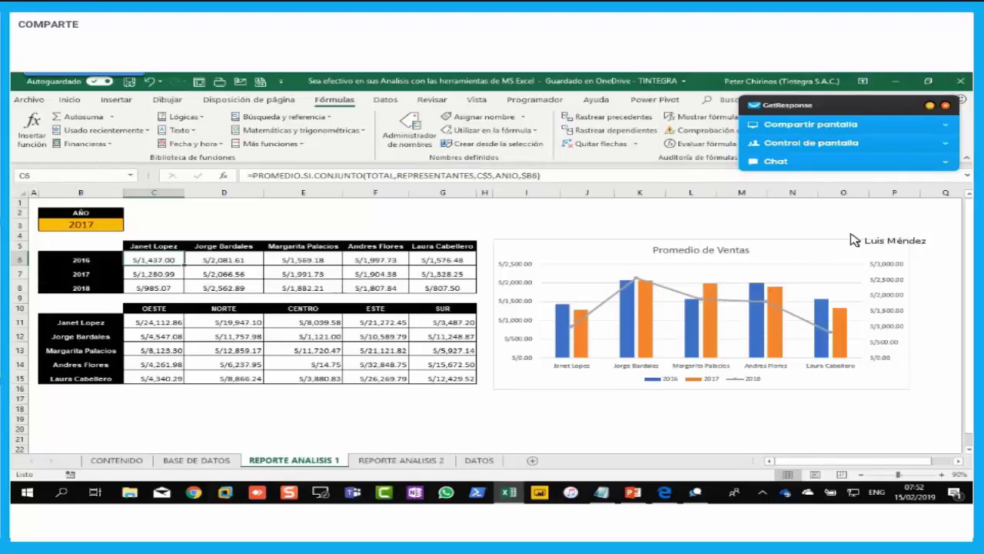
pyautogui.click(945, 168)
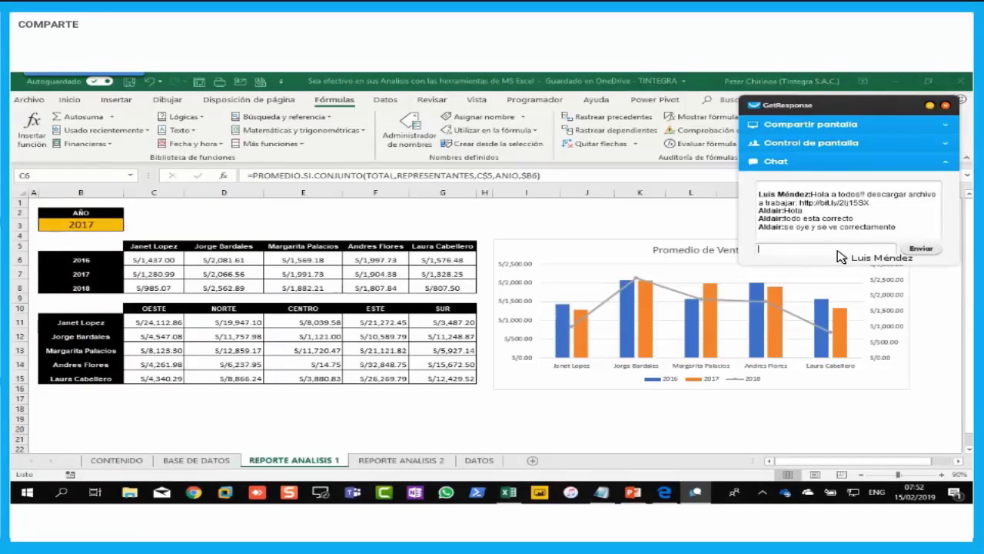
pyautogui.hotkey('alt', 'Tab')
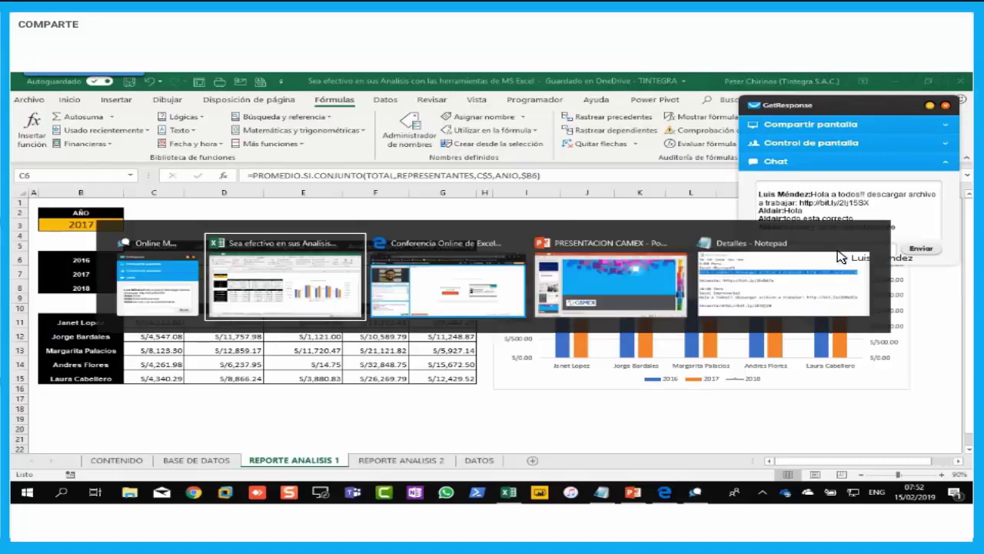
pyautogui.hotkey('alt', 'Tab')
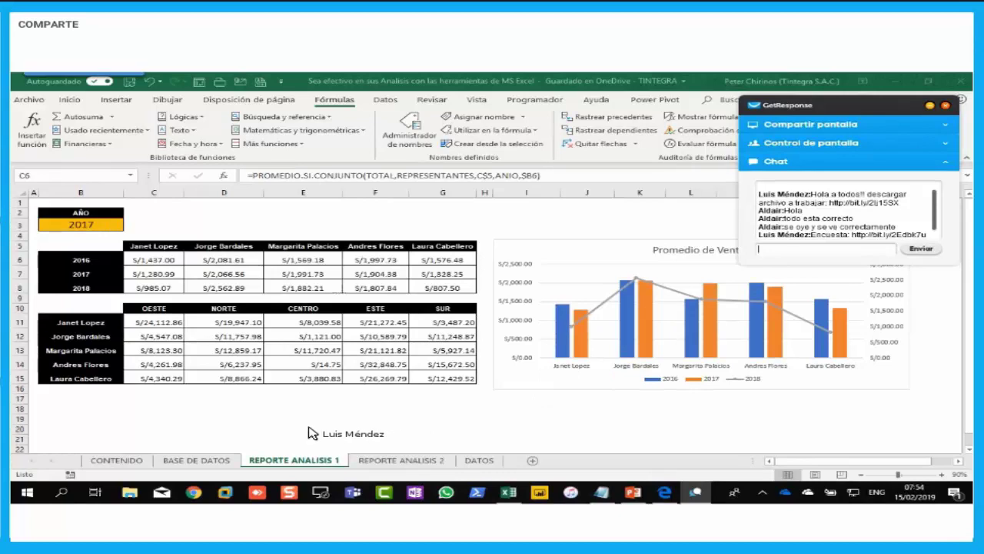
pyautogui.hotkey('alt', 'Tab')
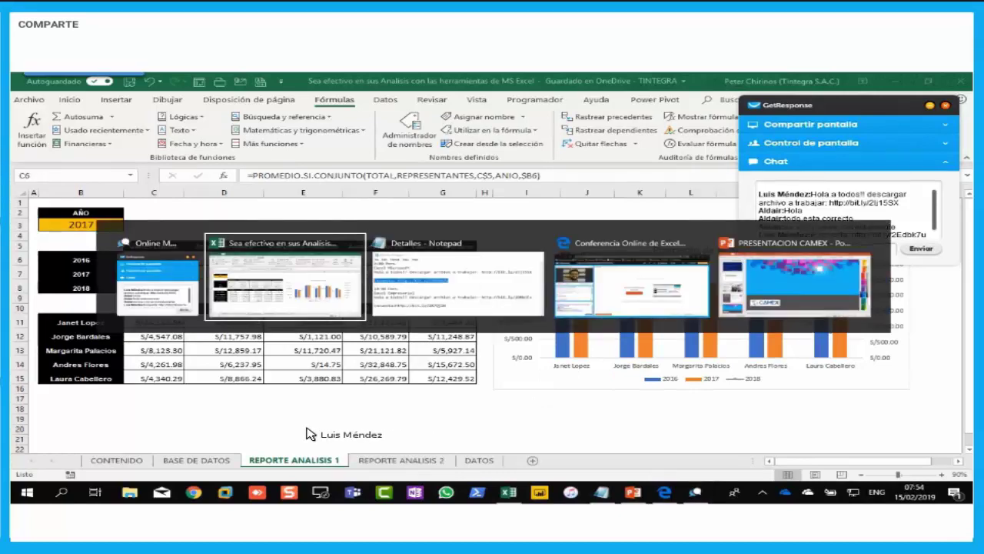